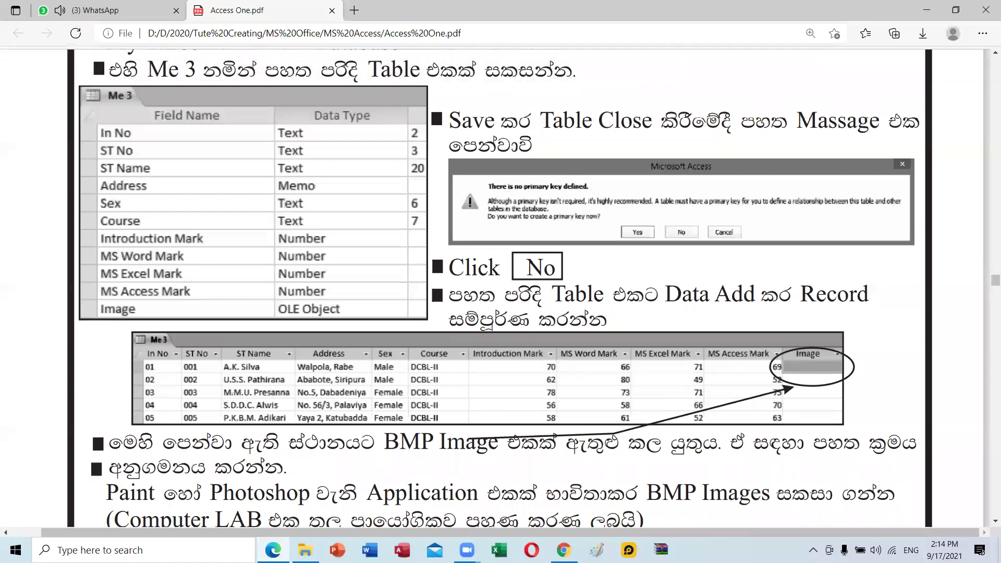
Launch Microsoft Access from the taskbar.
click(402, 551)
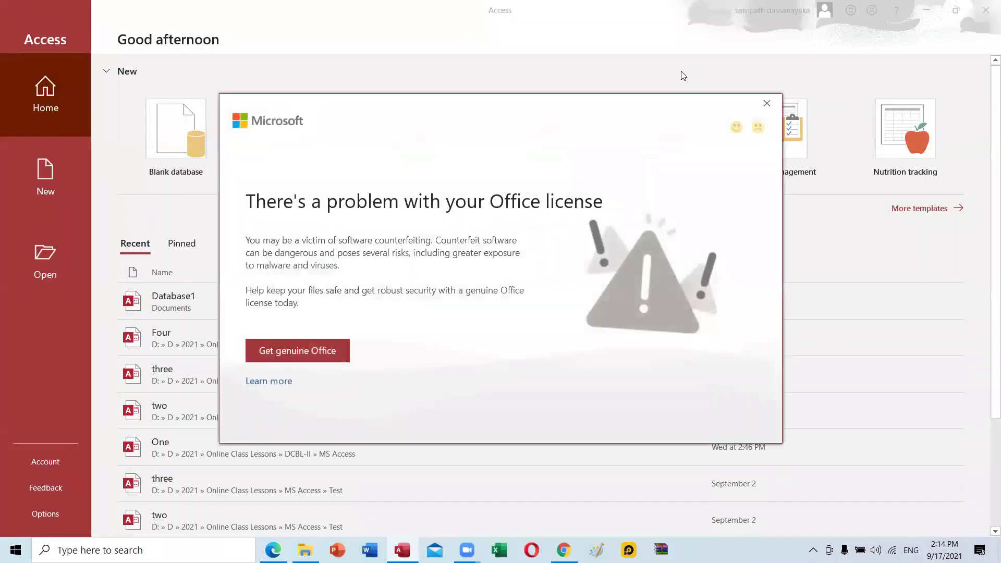
Dismiss the Office license notice and start a blank database with a custom save location.
click(767, 103)
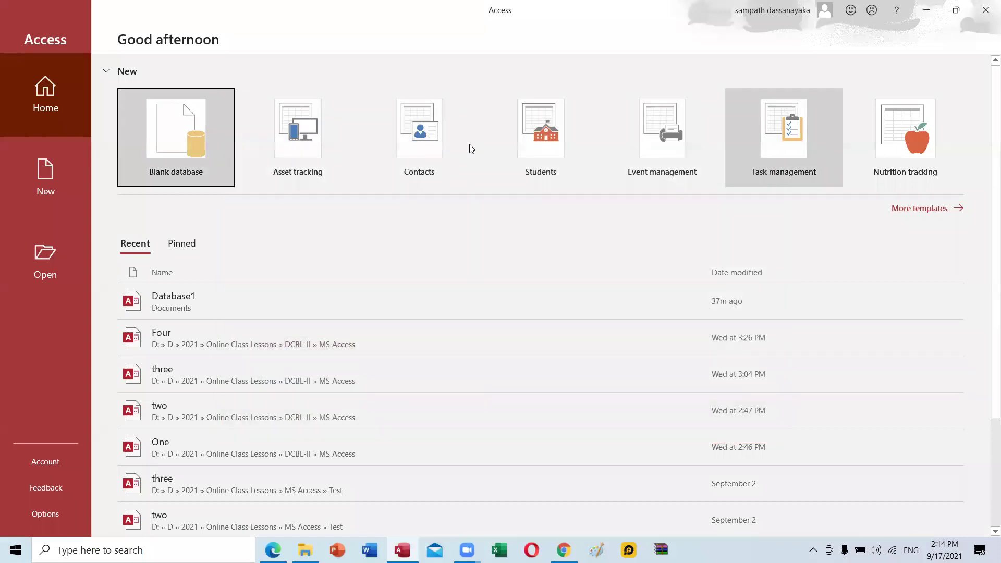
click(160, 136)
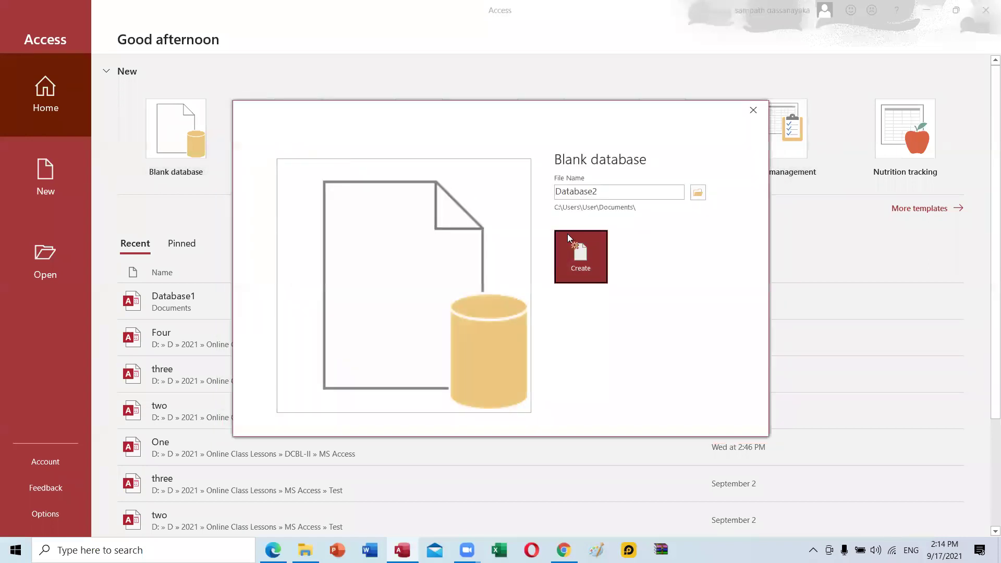
click(699, 193)
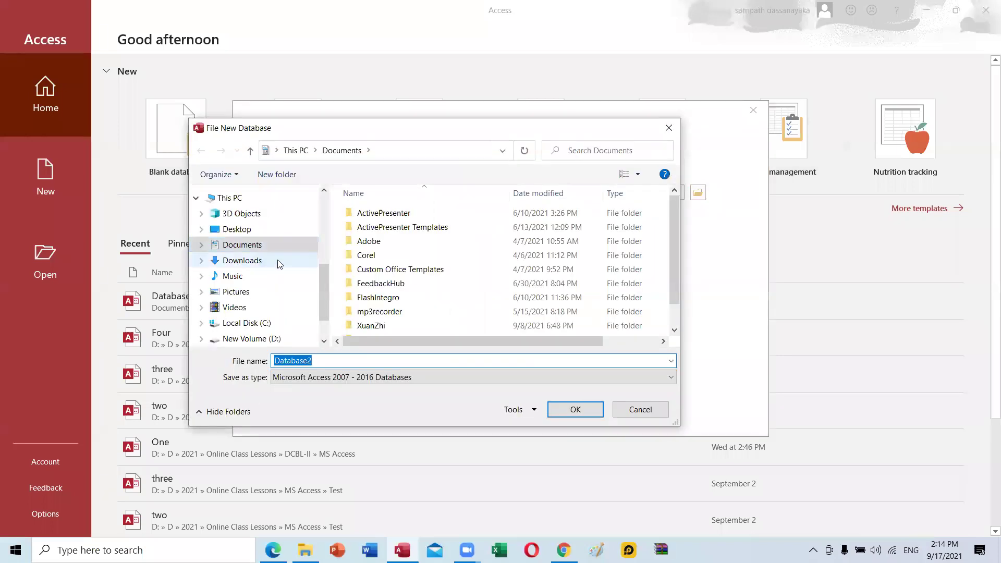
Browse to D:\D\2021\Online Class Lessons\DCBL-II\MS Access as the save folder.
click(272, 339)
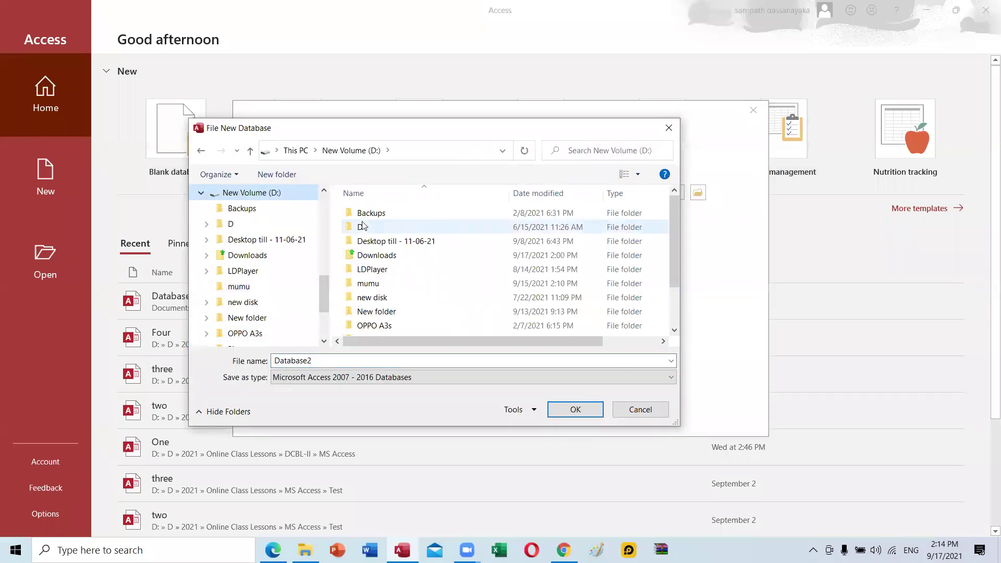
double_click(363, 226)
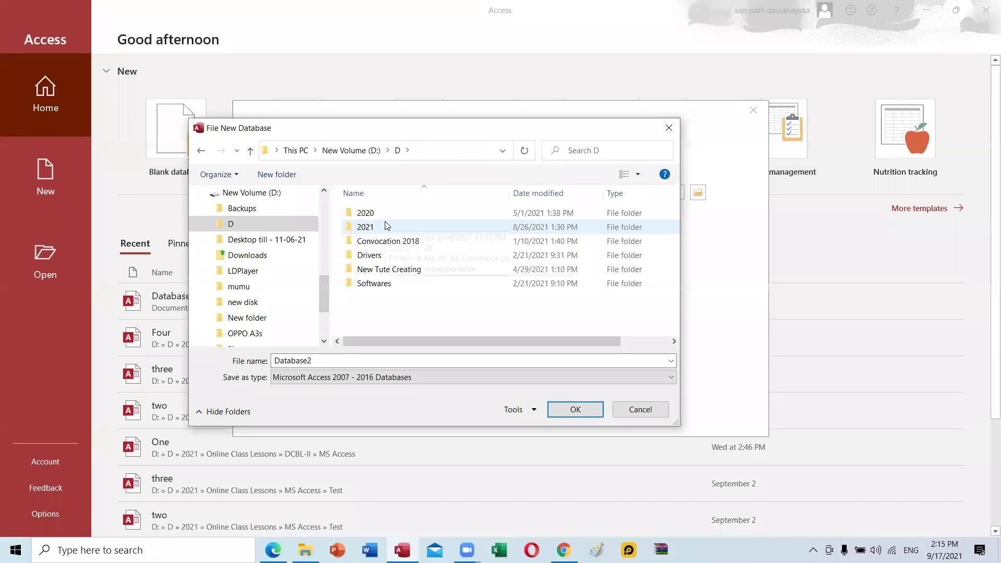
double_click(386, 225)
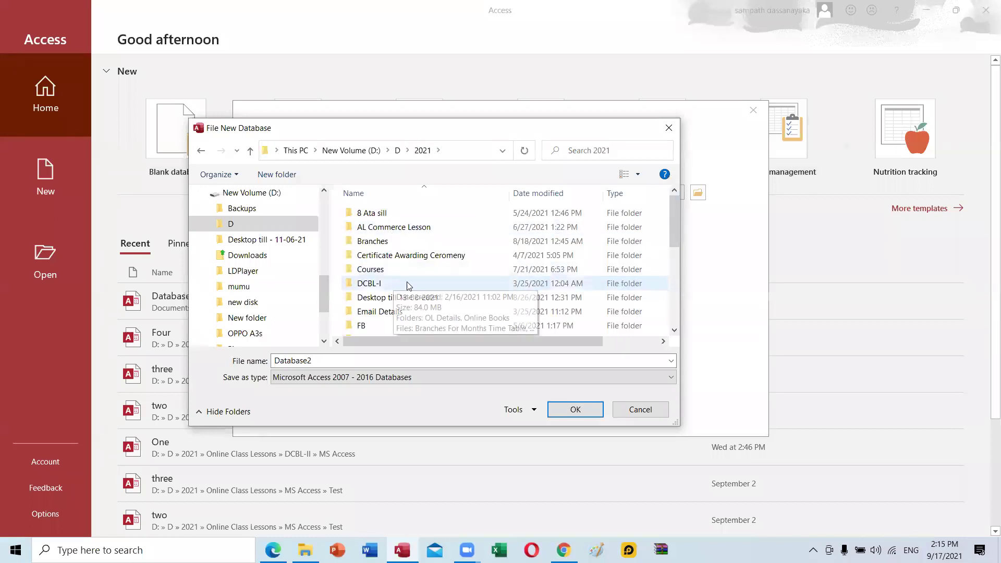
double_click(386, 271)
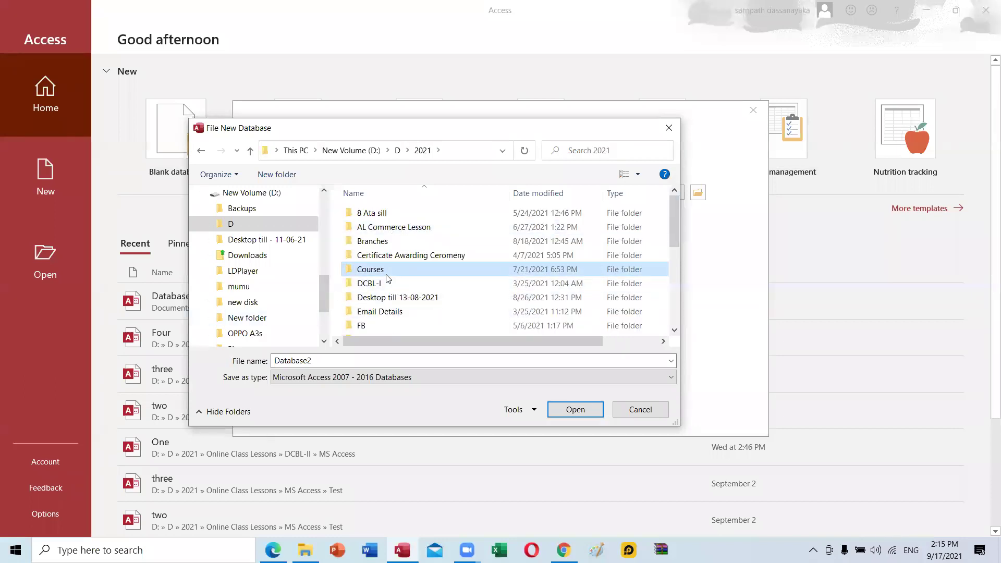
click(203, 153)
scroll(394, 276, down, 2)
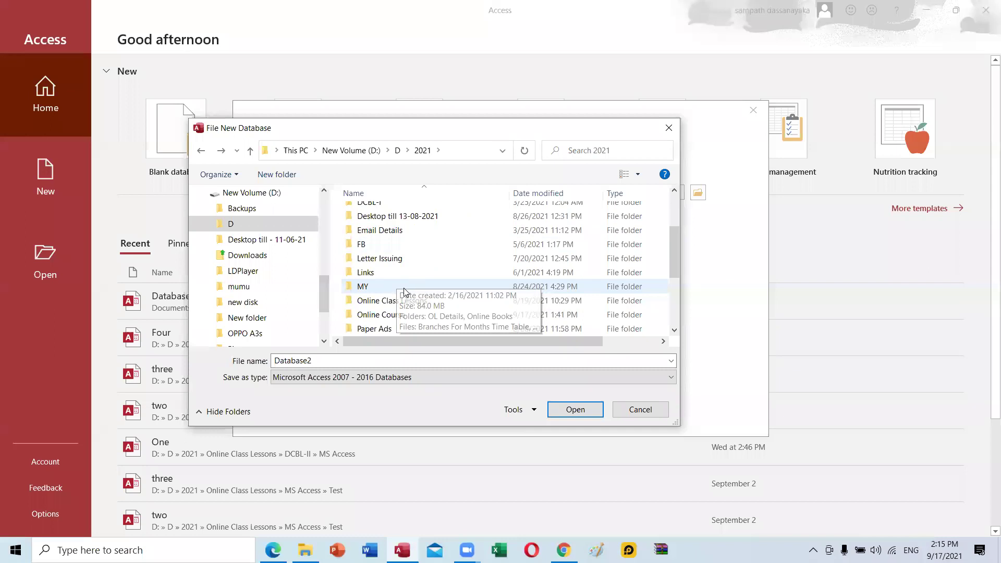
double_click(407, 307)
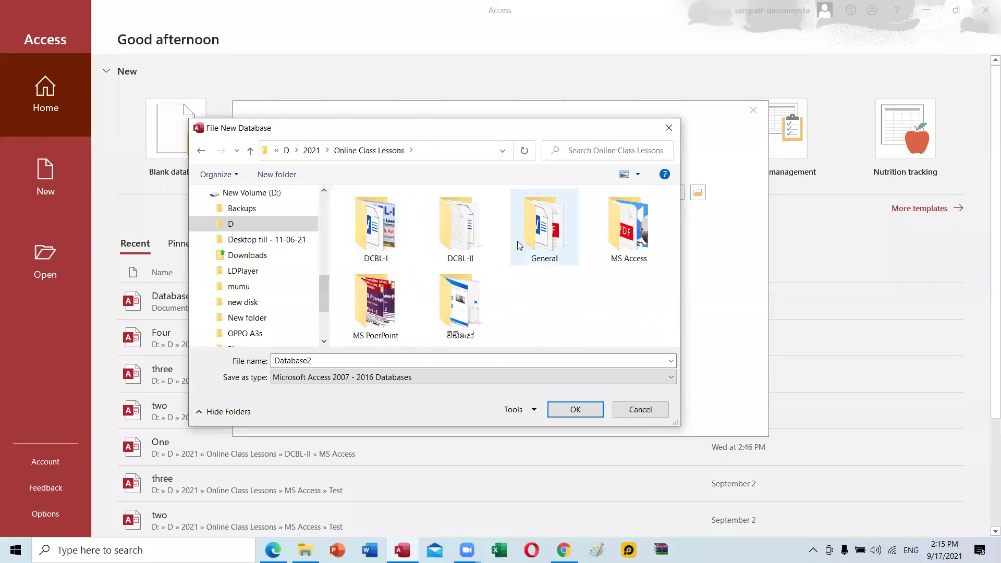
double_click(462, 233)
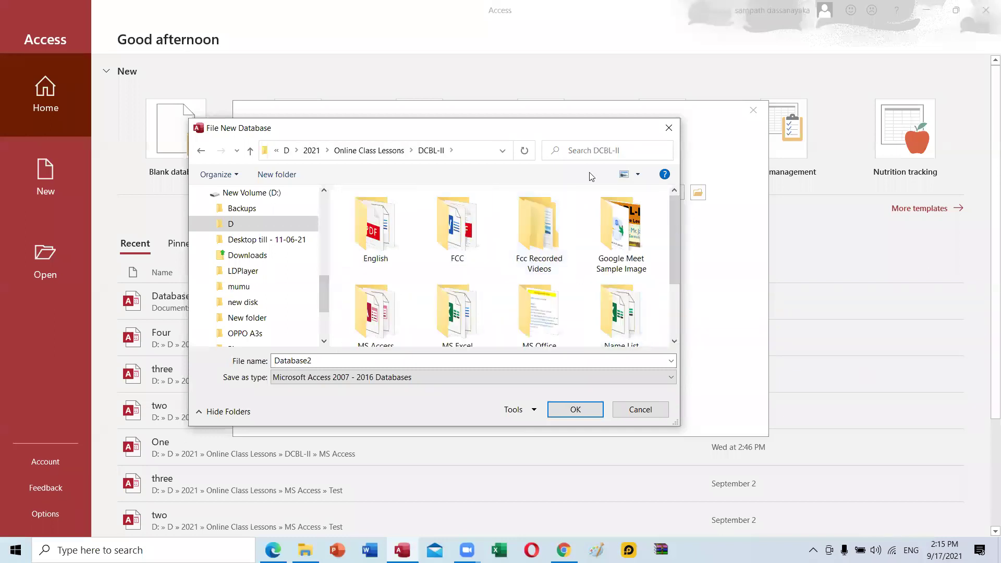
scroll(485, 266, down, 1)
double_click(376, 235)
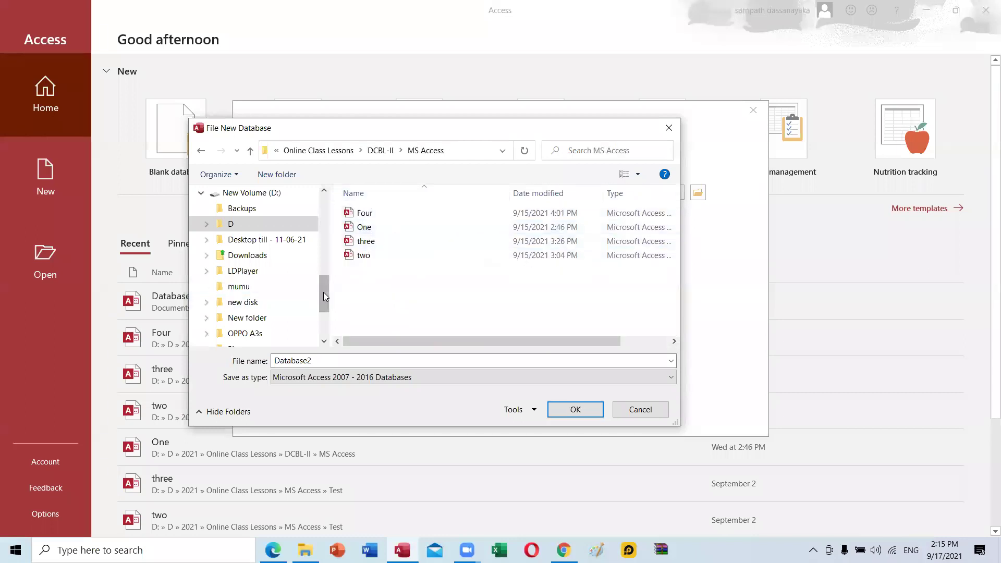
Name the database Five and confirm the name and location.
double_click(324, 359)
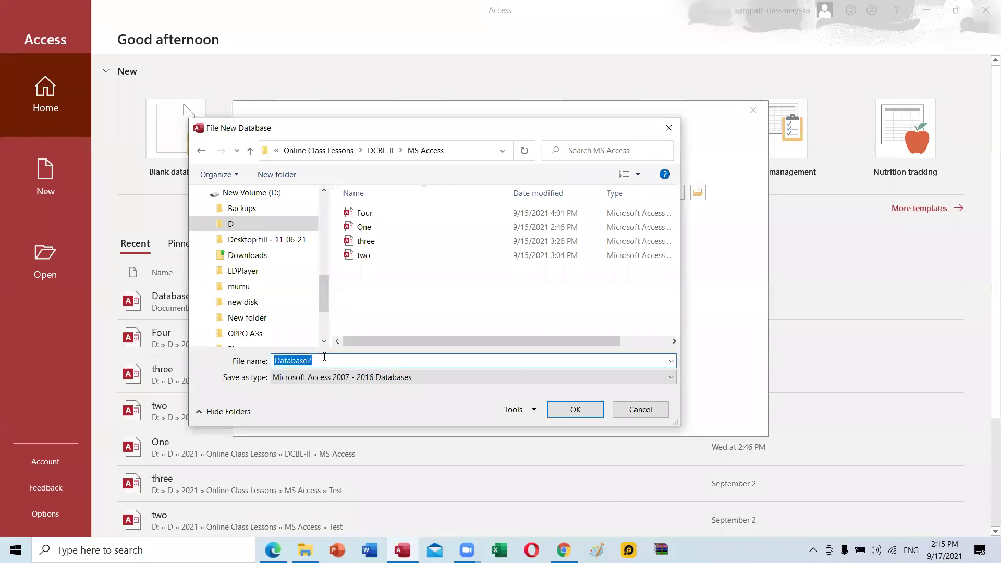
text(Five)
click(573, 410)
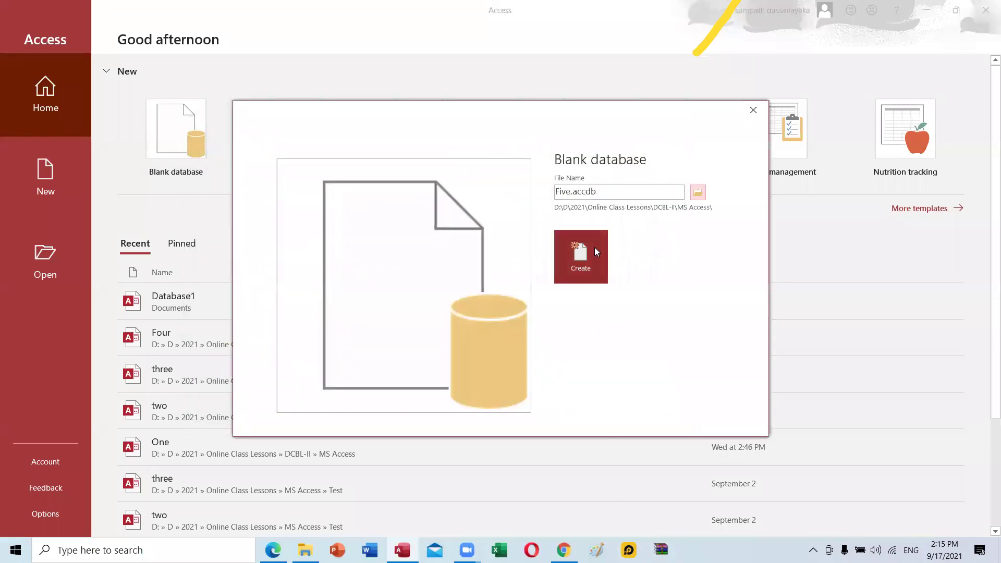
Create Five.accdb, hide the Field List, and open a new table in Design view.
click(583, 268)
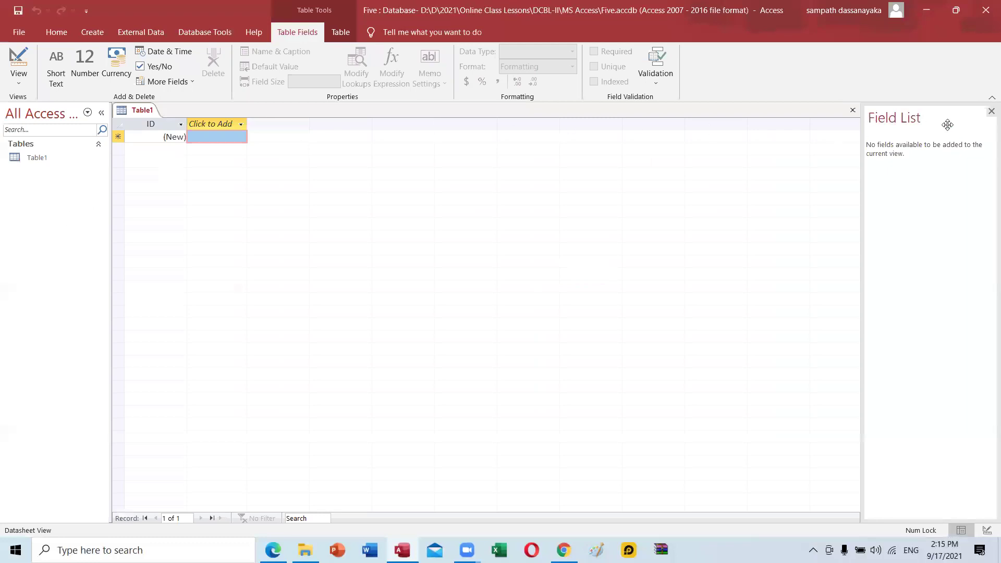
click(991, 112)
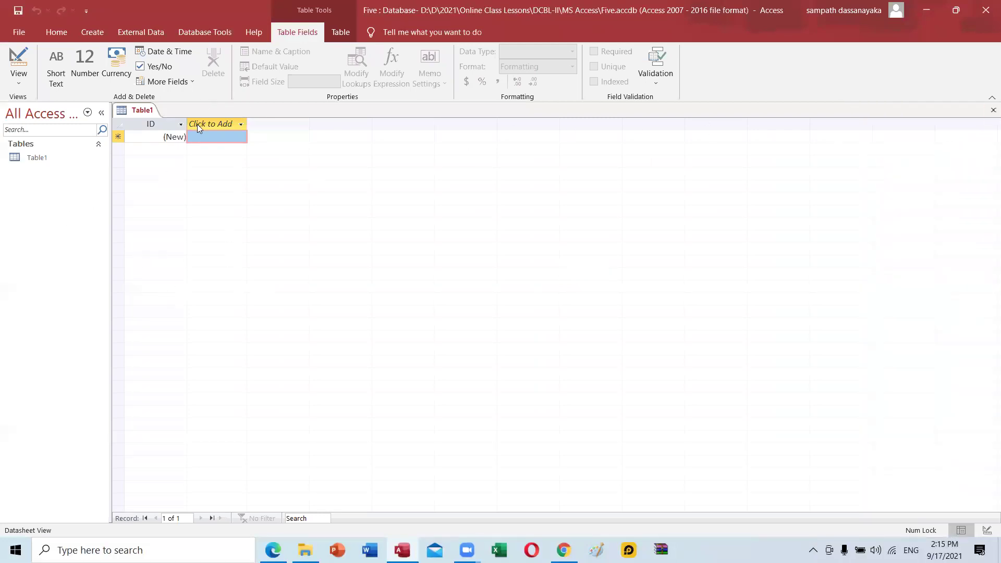
click(242, 124)
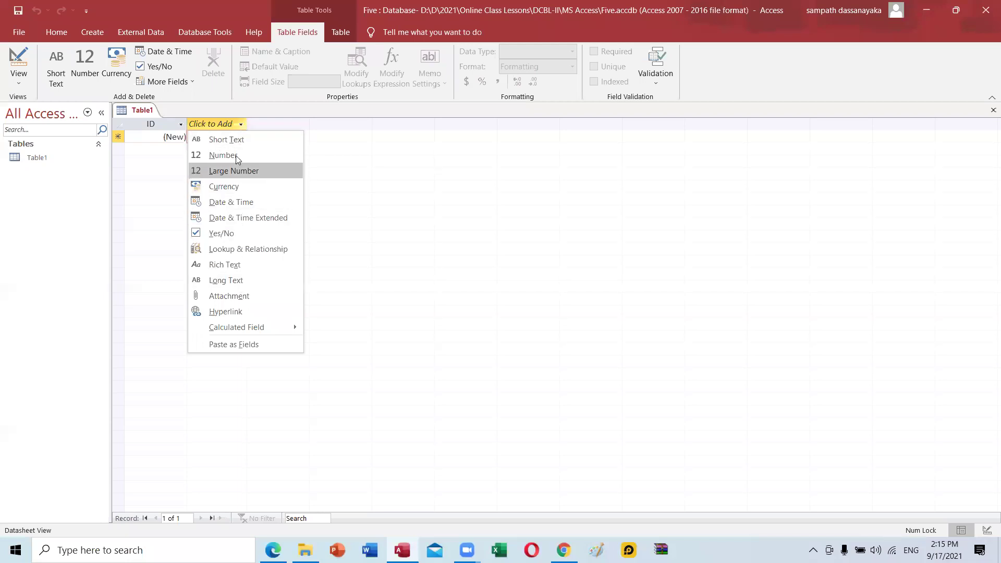
click(391, 234)
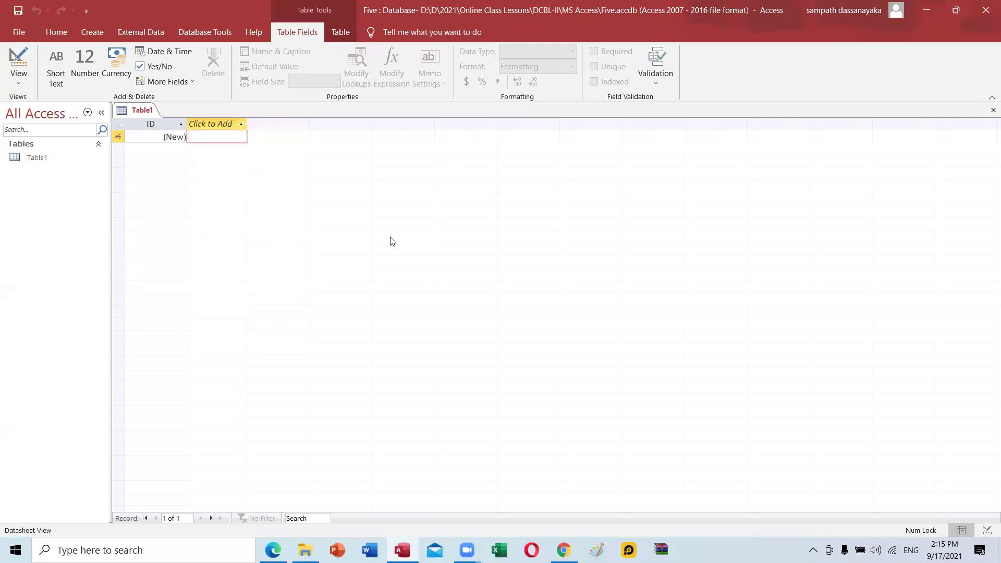
click(85, 33)
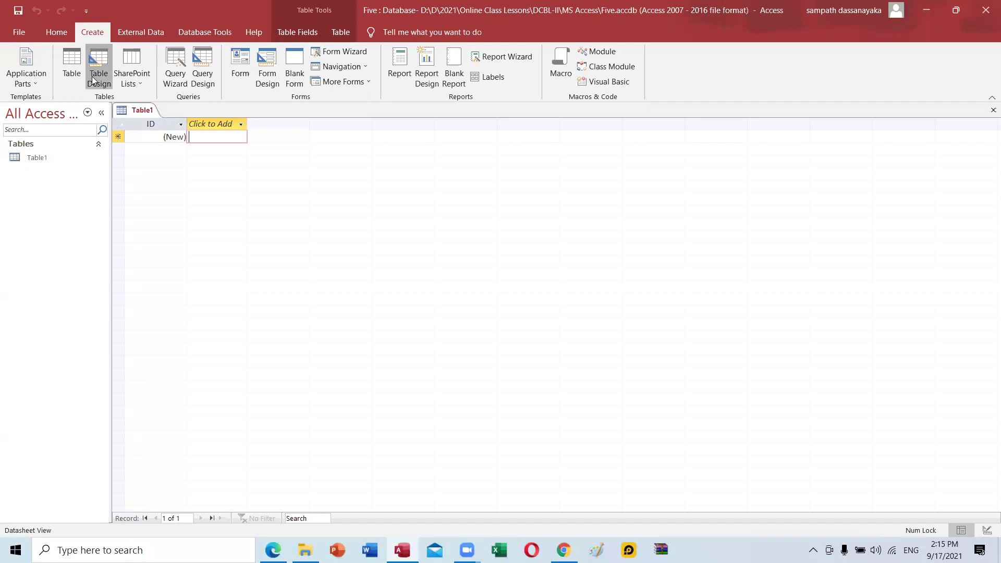
click(94, 77)
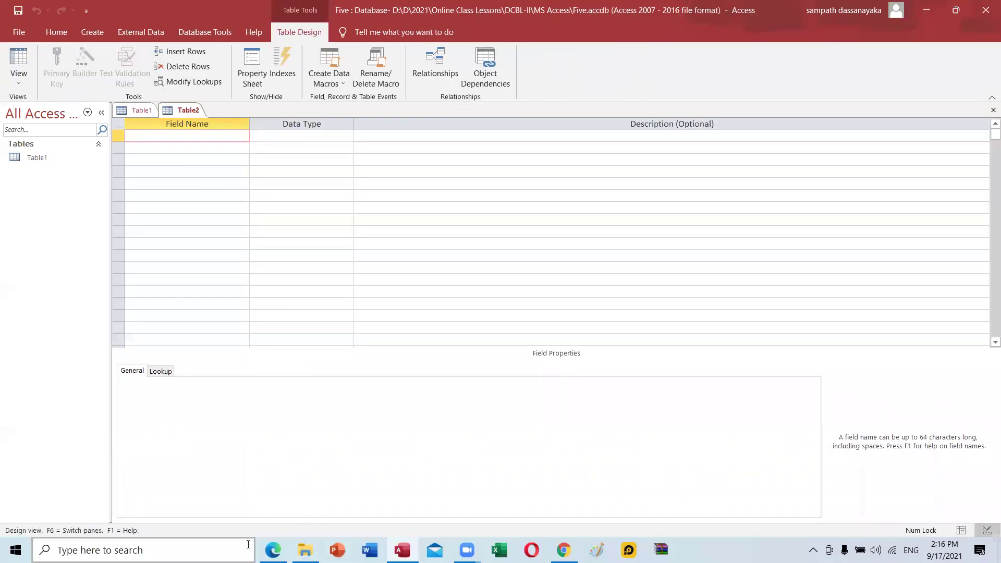
After checking the tutorial, add In No as a Short Text field with field size 01.
key(alt+Tab)
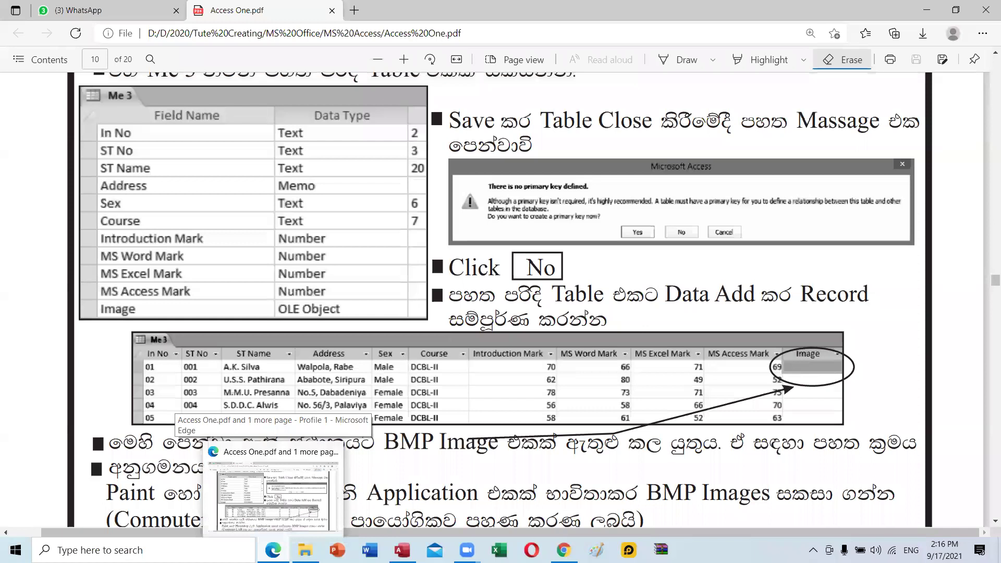
click(402, 550)
text(In N)
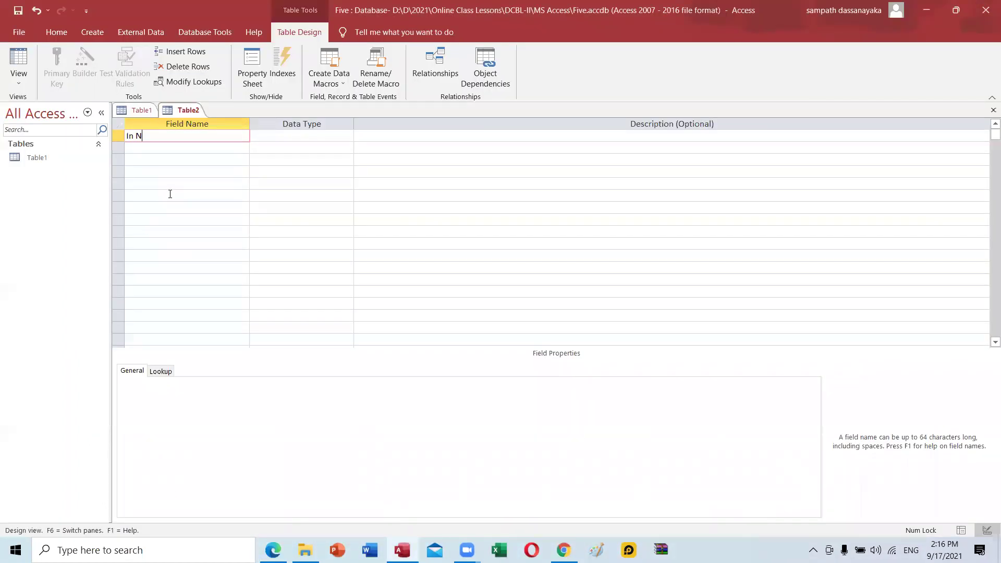
text(o)
key(Tab)
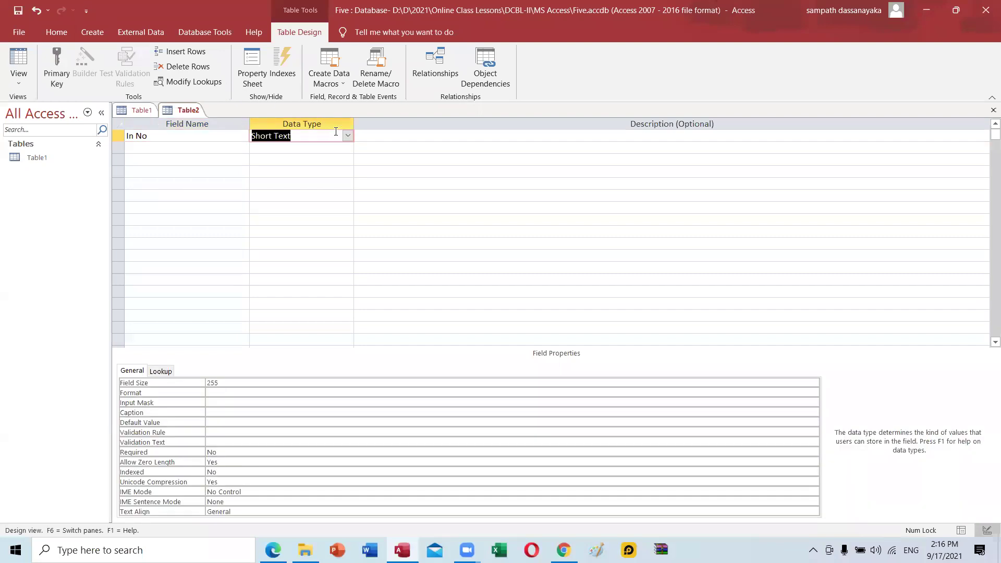
click(236, 385)
key(BackSpace)
key(BackSpace)
key(BackSpace)
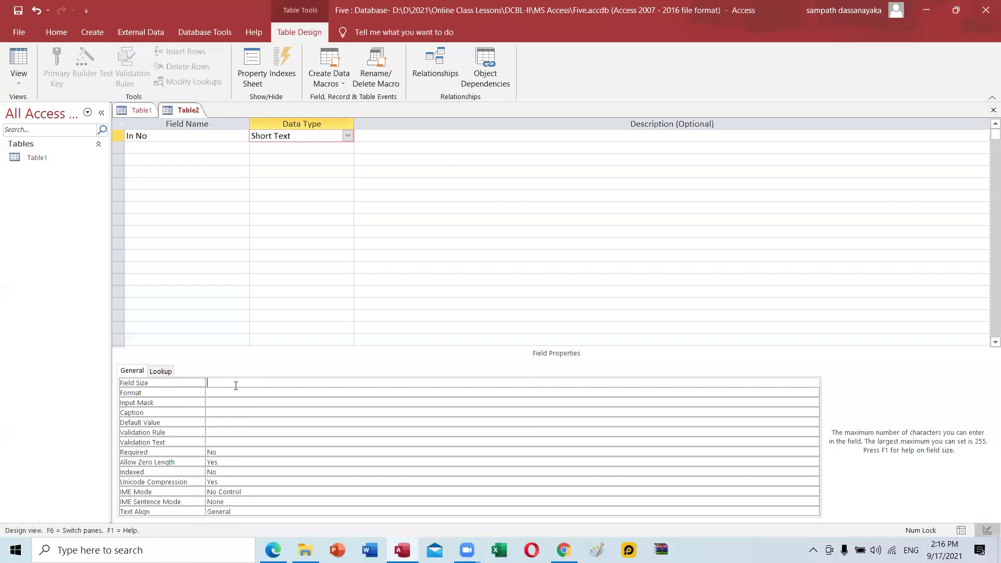
text(01)
Add ST No as a Short Text field with field size 3.
click(155, 148)
text(St)
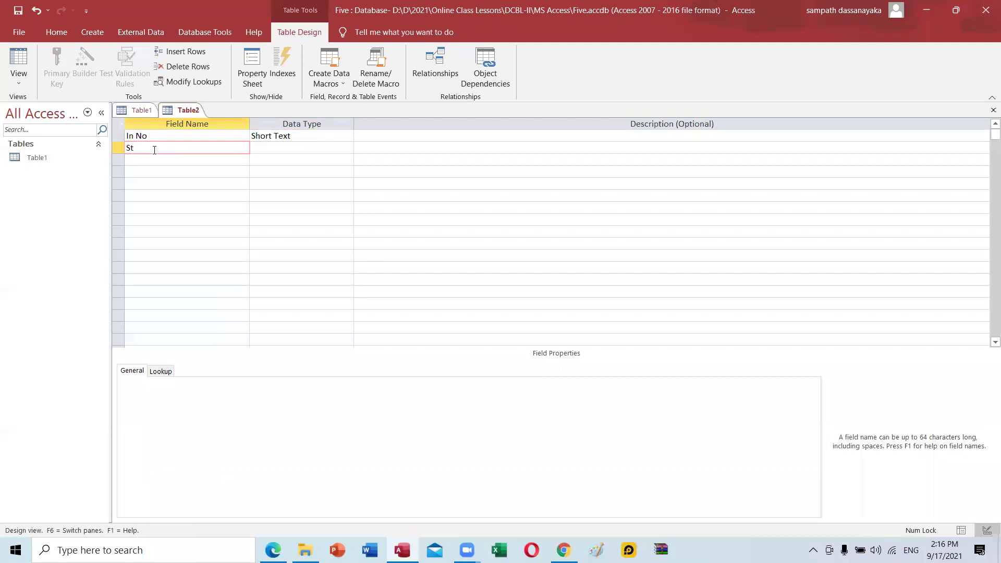
key(BackSpace)
key(BackSpace)
text(T No)
key(Tab)
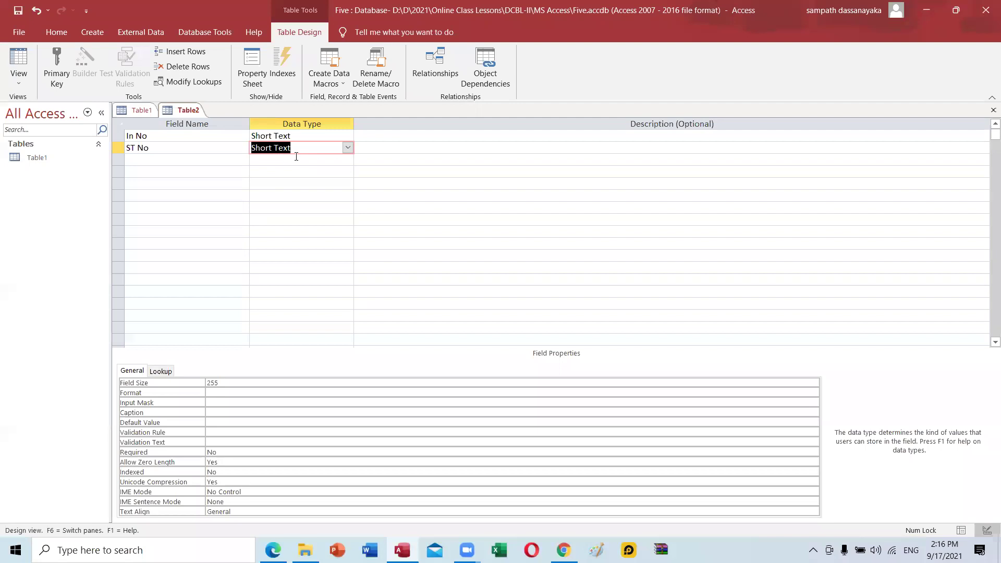
click(237, 382)
key(BackSpace)
key(BackSpace)
key(BackSpace)
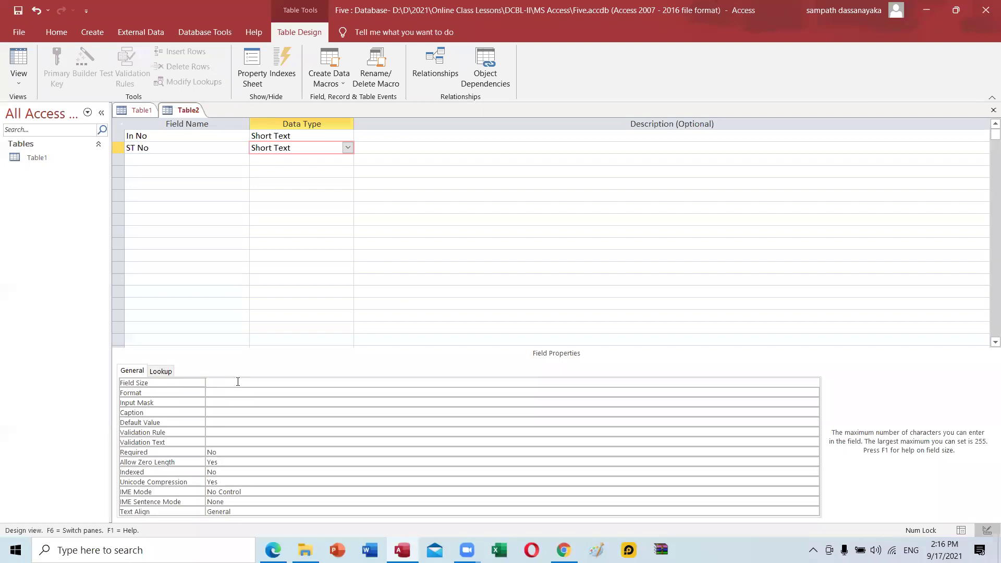
text(3)
Add ST name as a Short Text field with field size 25.
click(155, 164)
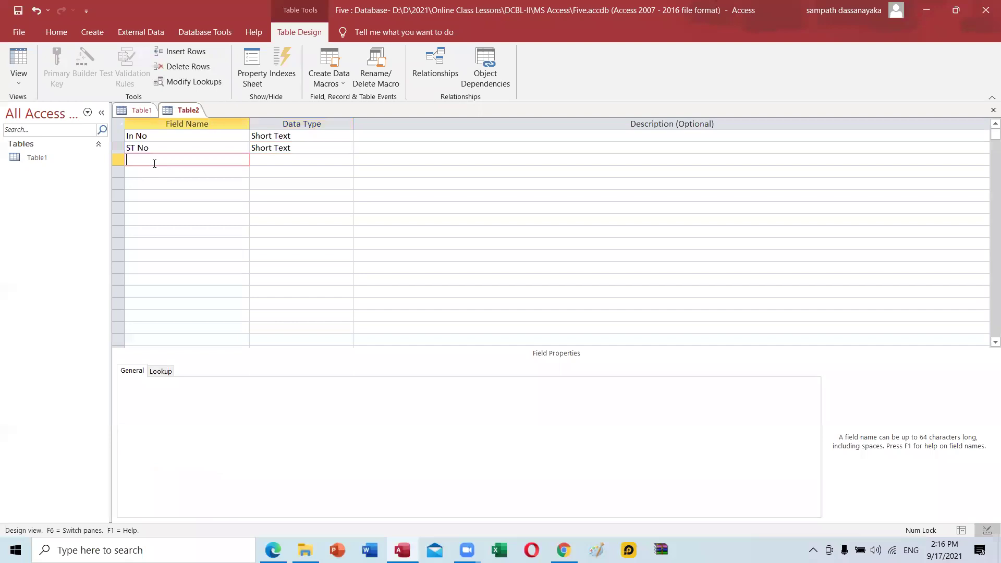
text(St)
key(BackSpace)
text(T name)
key(Tab)
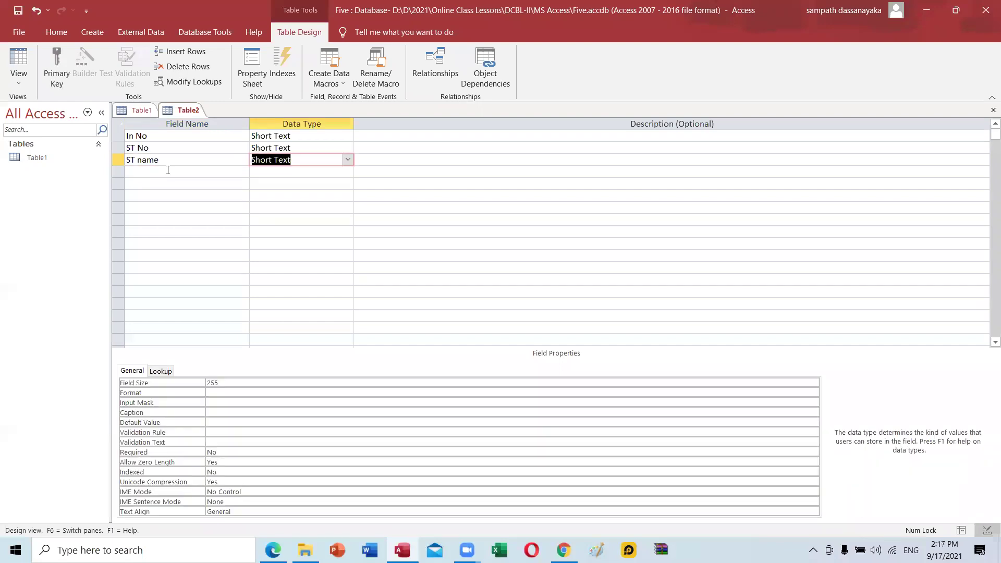
click(239, 387)
key(BackSpace)
key(BackSpace)
key(BackSpace)
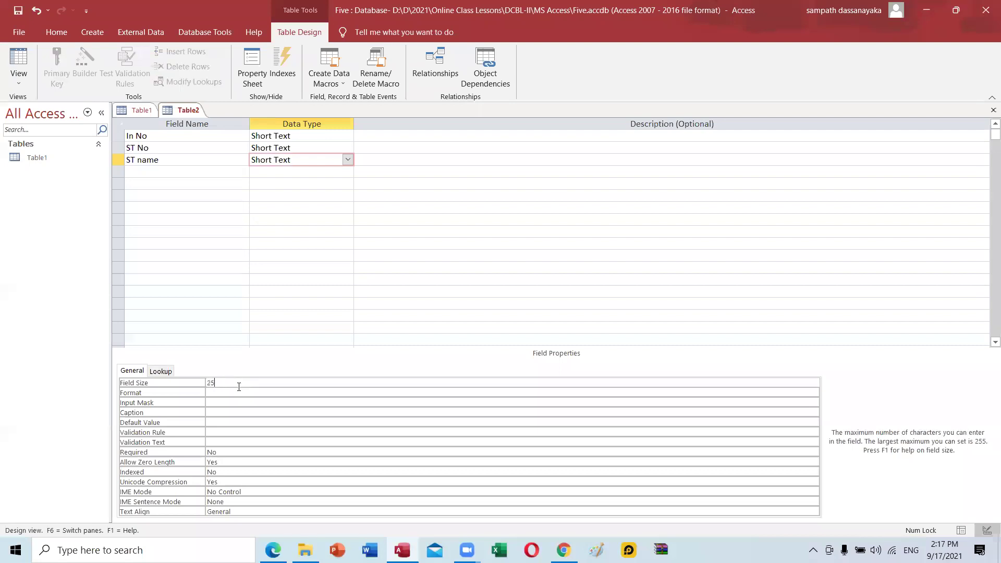
text(20)
key(BackSpace)
key(BackSpace)
text(25)
Check the tutorial, then add Address as a Long Text field.
click(273, 550)
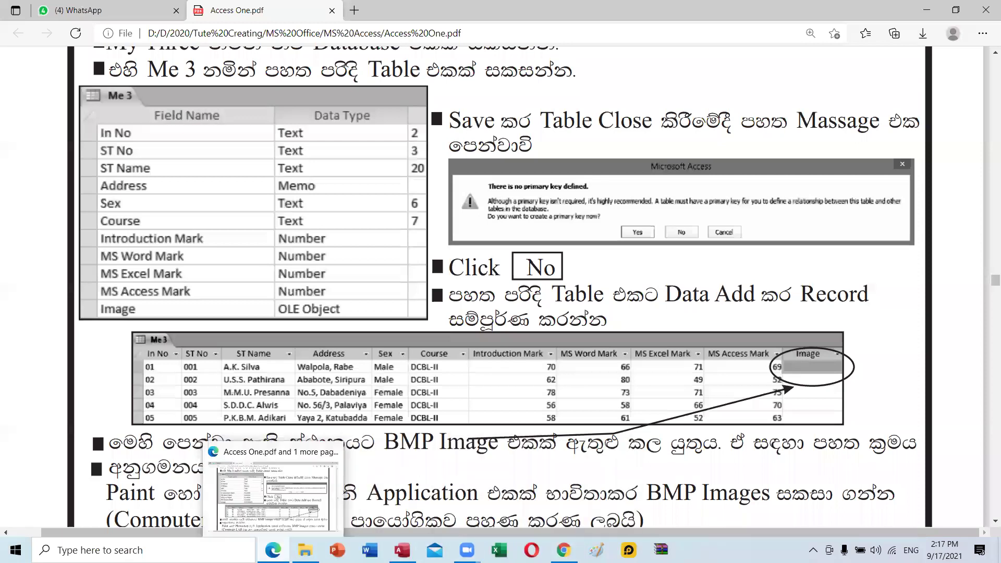
click(281, 469)
click(149, 179)
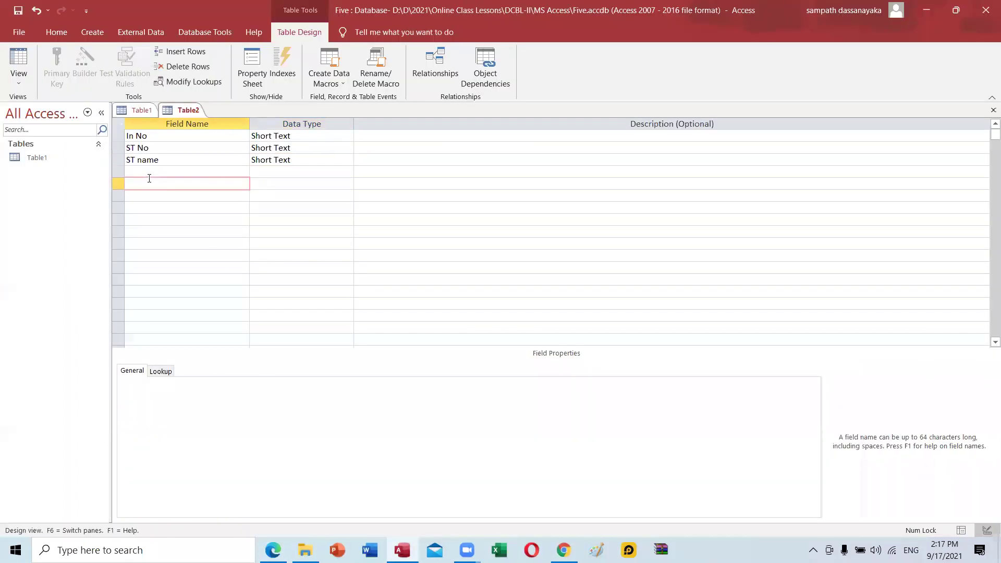
click(149, 174)
text(Address)
key(Tab)
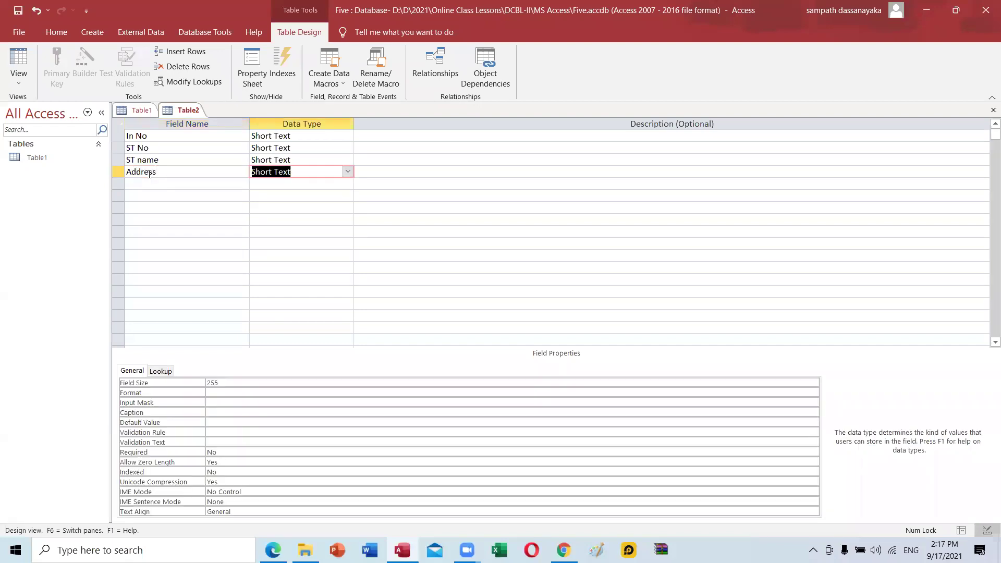
click(348, 171)
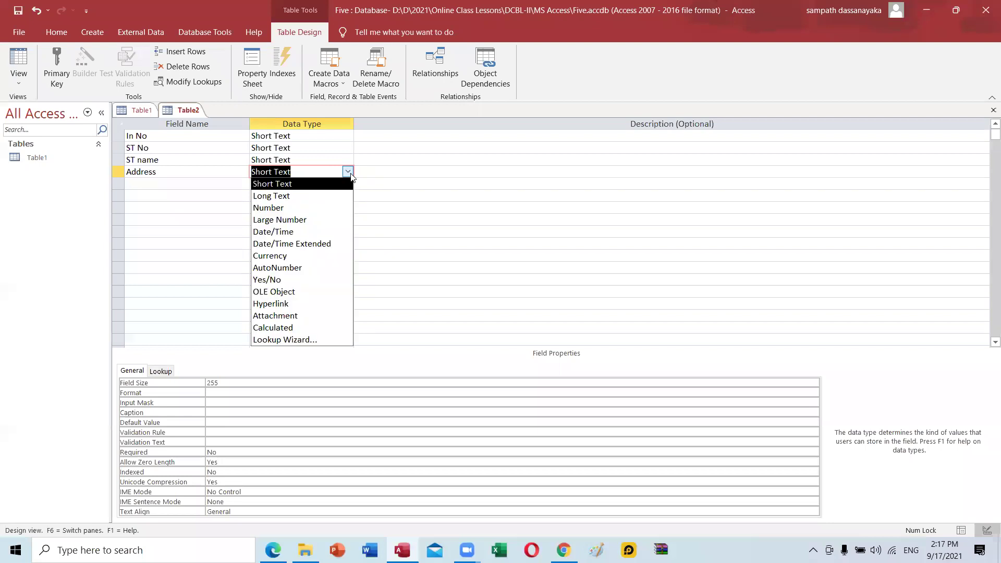
click(307, 199)
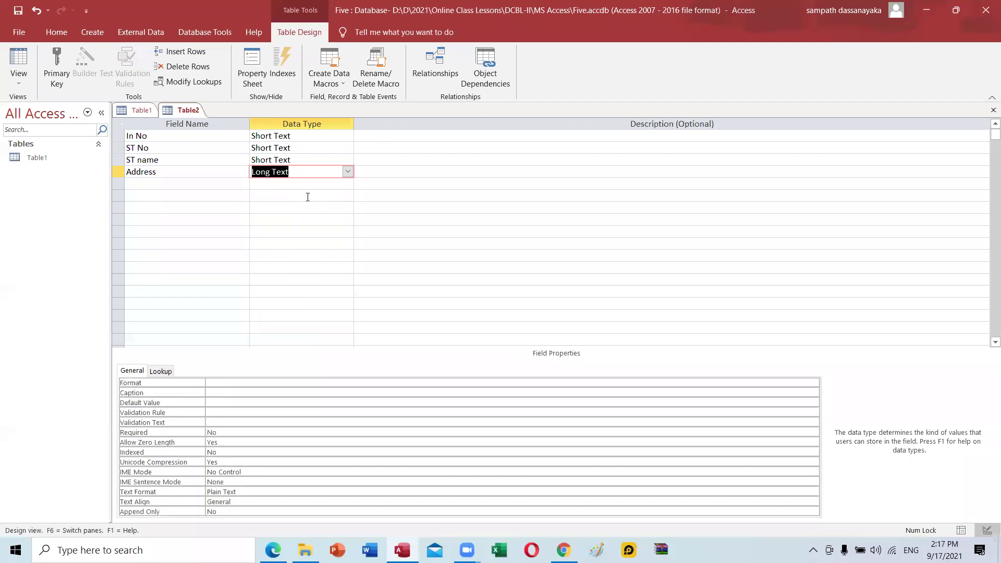
Add a Sex field with field size 6.
click(146, 184)
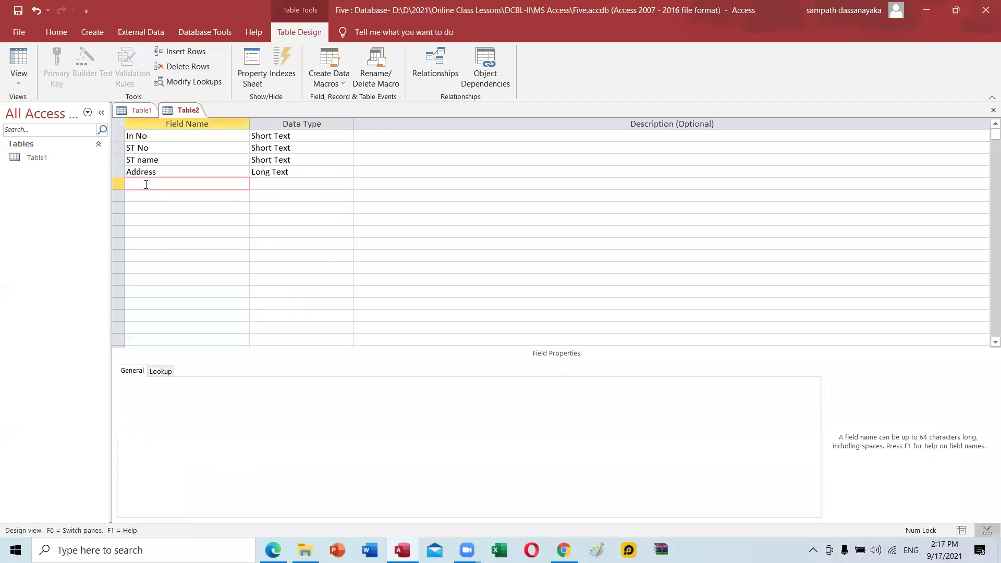
text(Sex)
key(Tab)
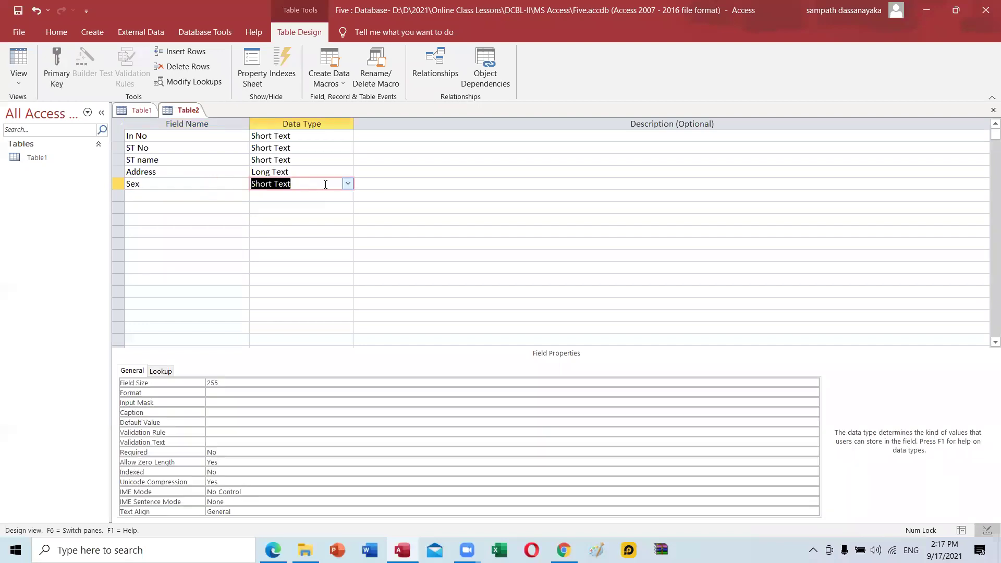
click(264, 383)
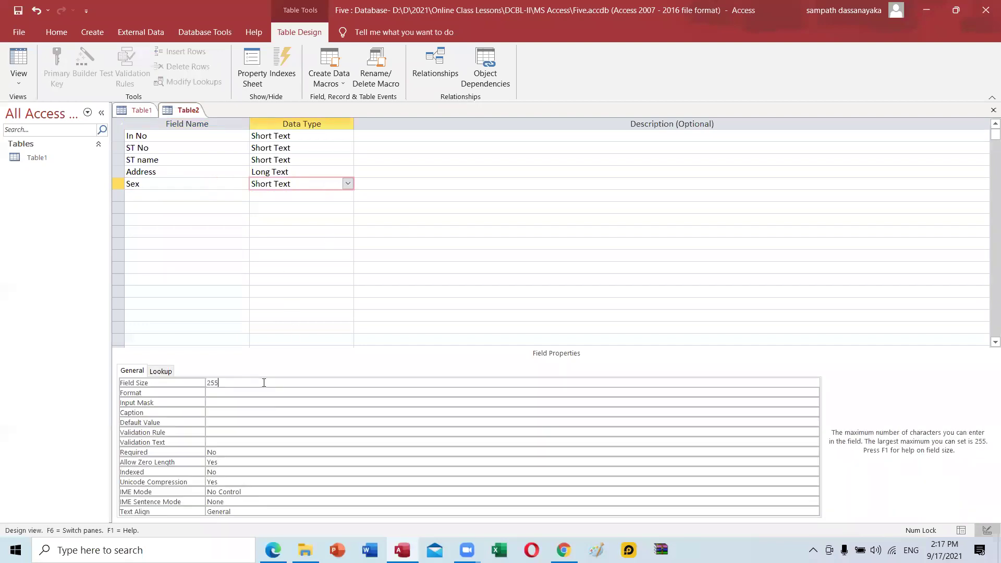
key(BackSpace)
key(BackSpace)
text(6)
Add a Course field with field size 7.
click(273, 550)
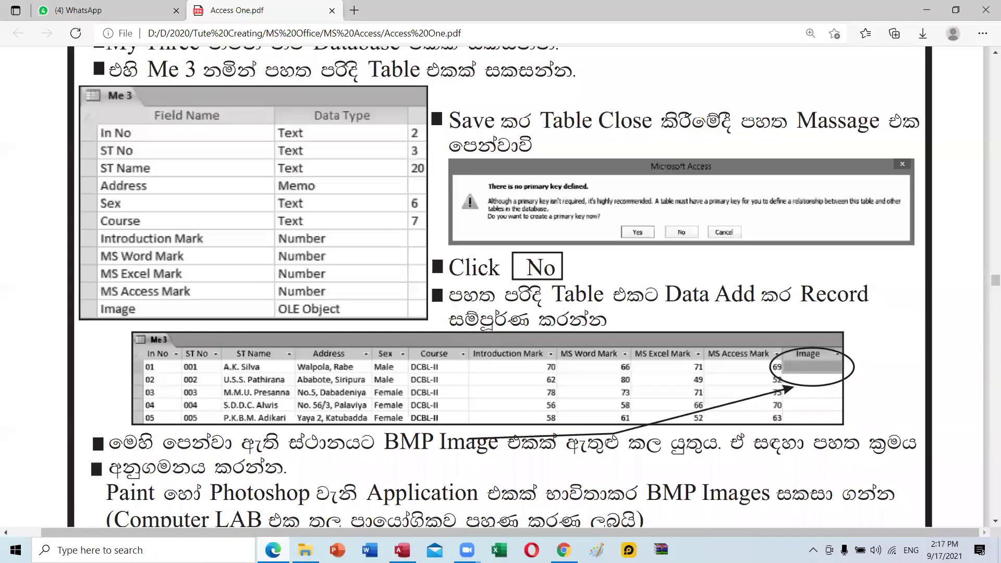
click(402, 550)
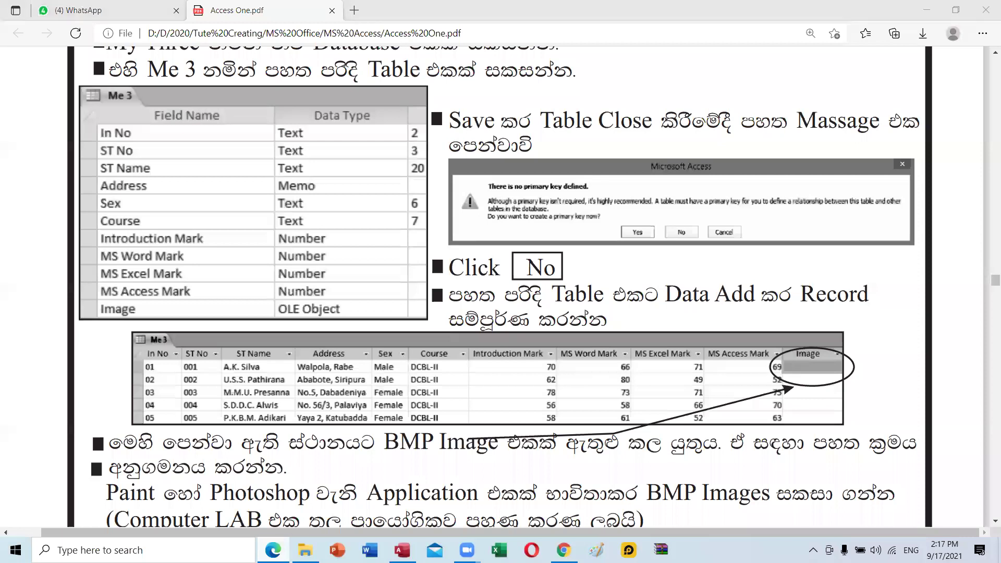
click(149, 196)
text(Course)
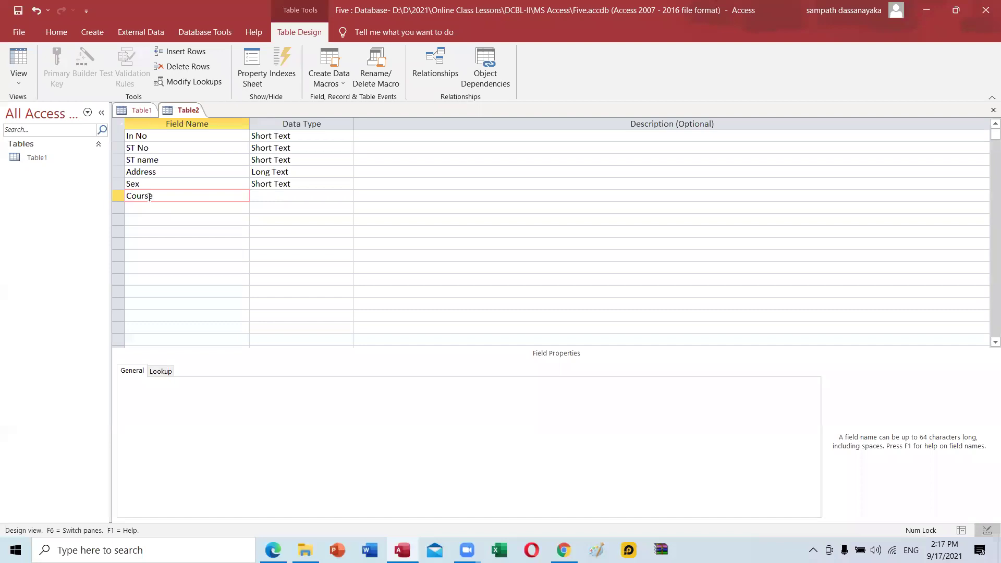
key(Tab)
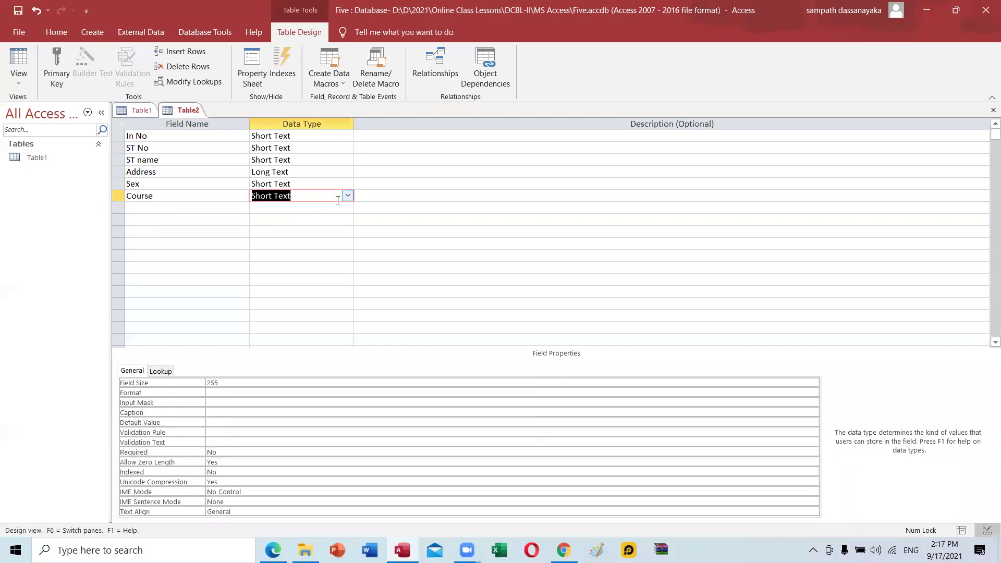
click(240, 386)
key(BackSpace)
key(BackSpace)
key(BackSpace)
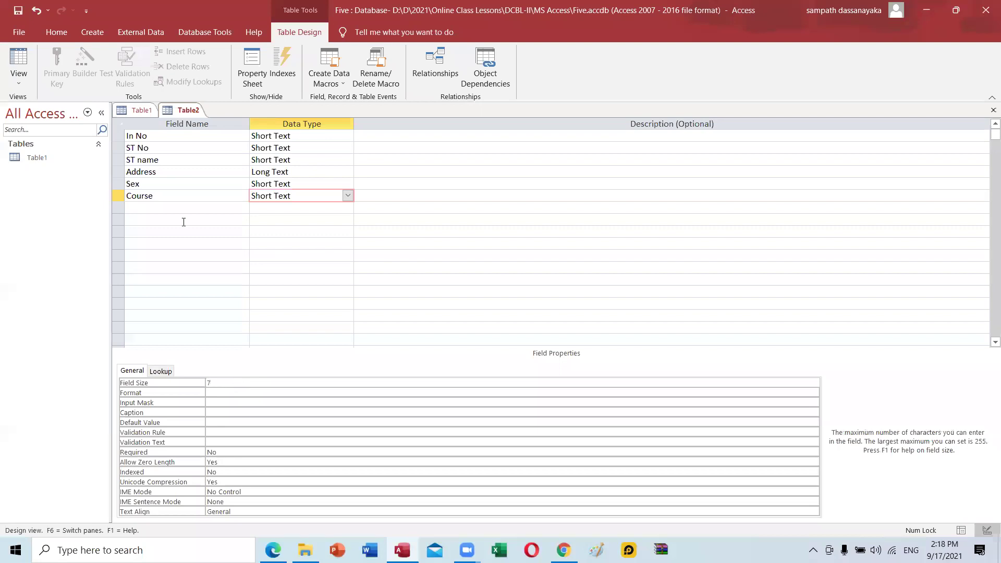
text(7)
click(165, 218)
click(164, 208)
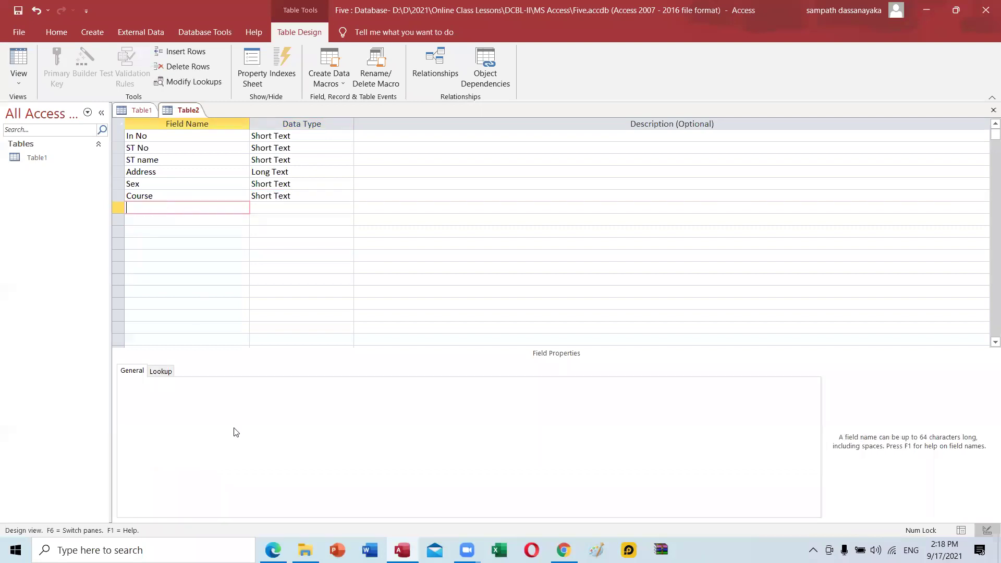
key(alt+Tab)
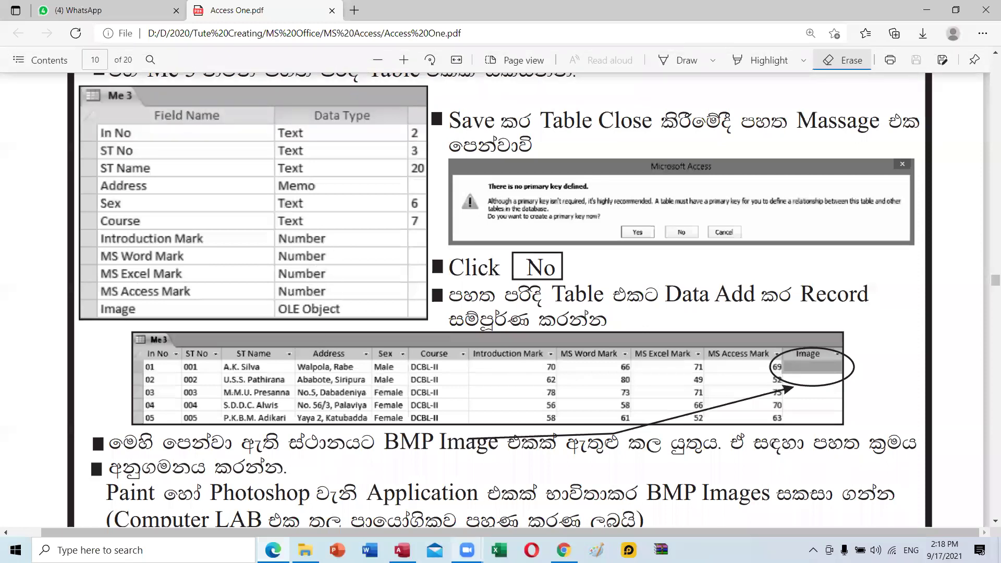
Add Introduction Marks as a Number field.
mouse_move(402, 550)
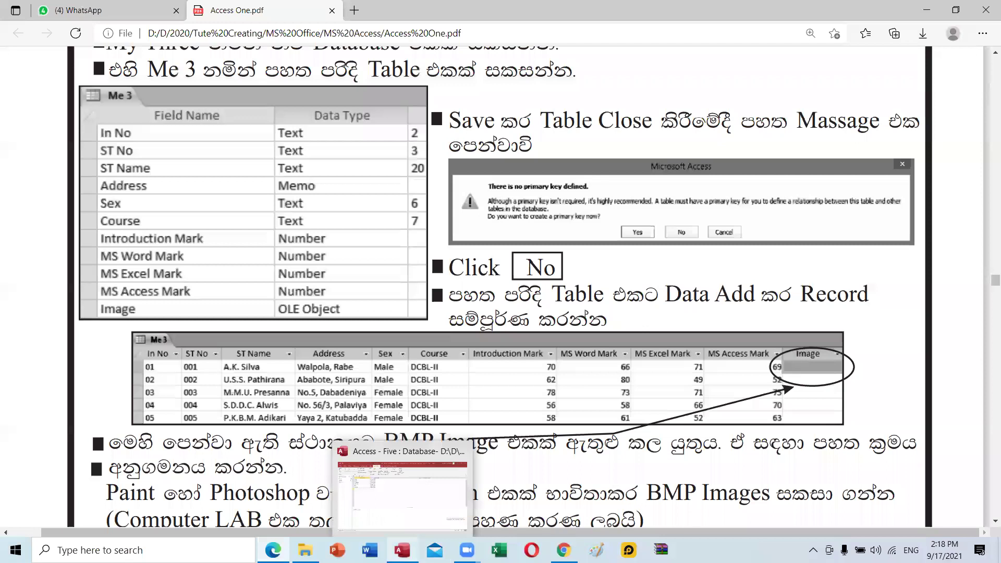
click(402, 550)
text(Intro)
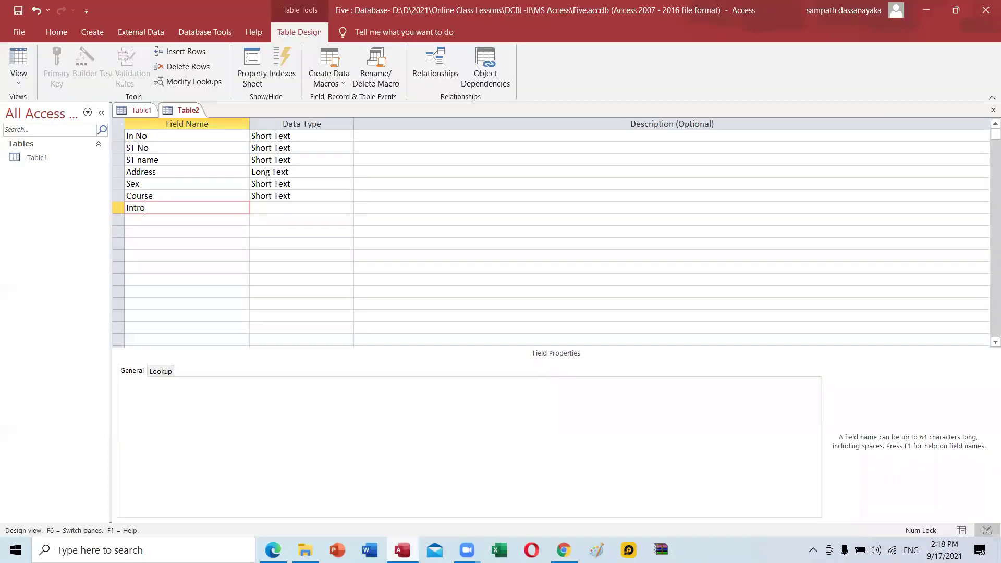
text(duction Marks)
click(293, 206)
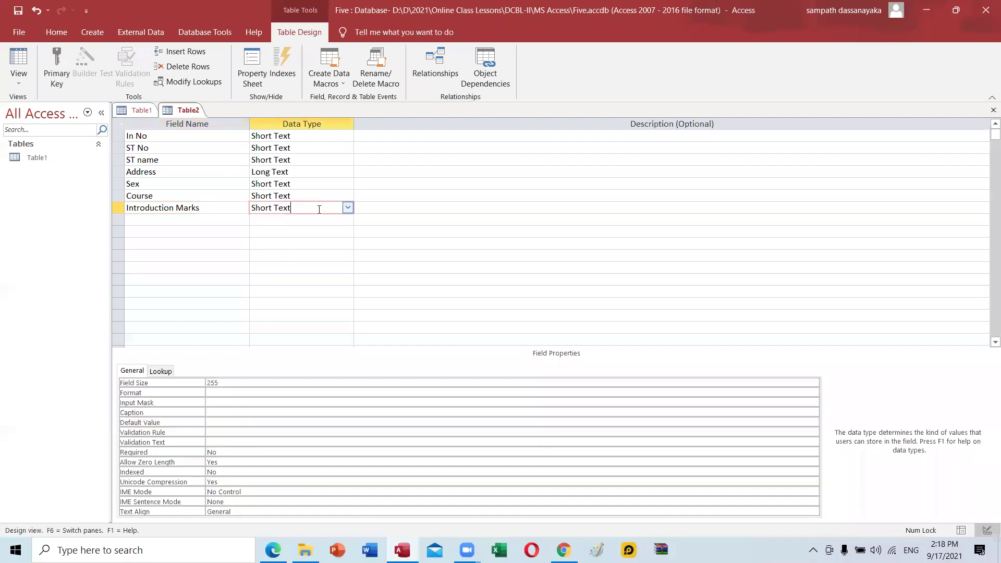
click(348, 207)
click(310, 243)
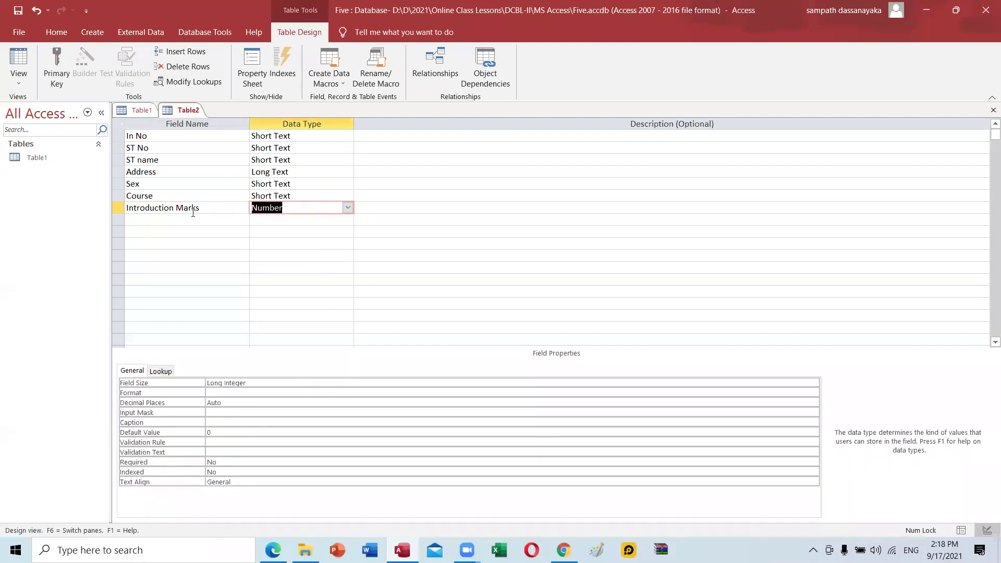
Add MS Word and MS Excel as Number fields.
click(192, 208)
click(185, 220)
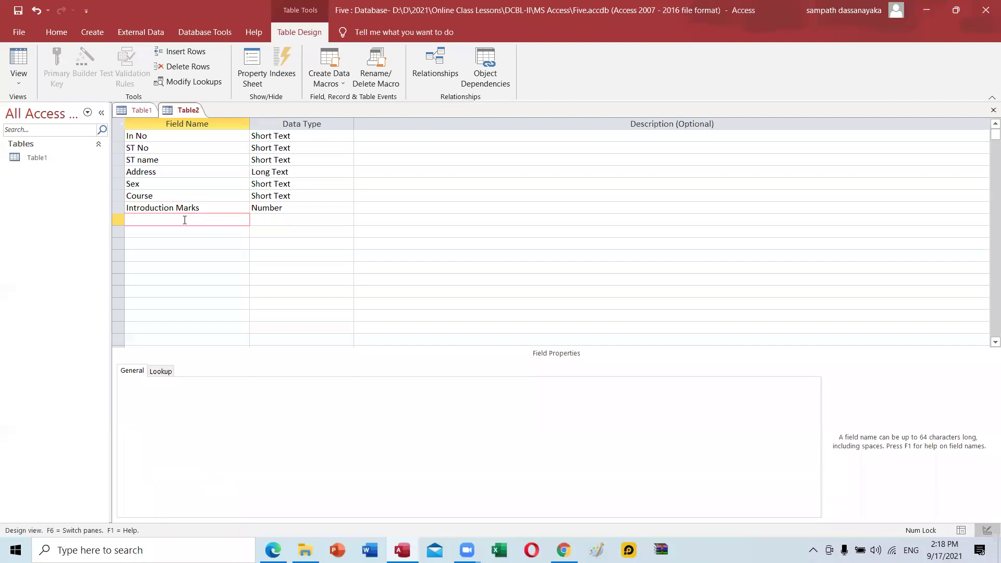
text(MS Word)
click(302, 218)
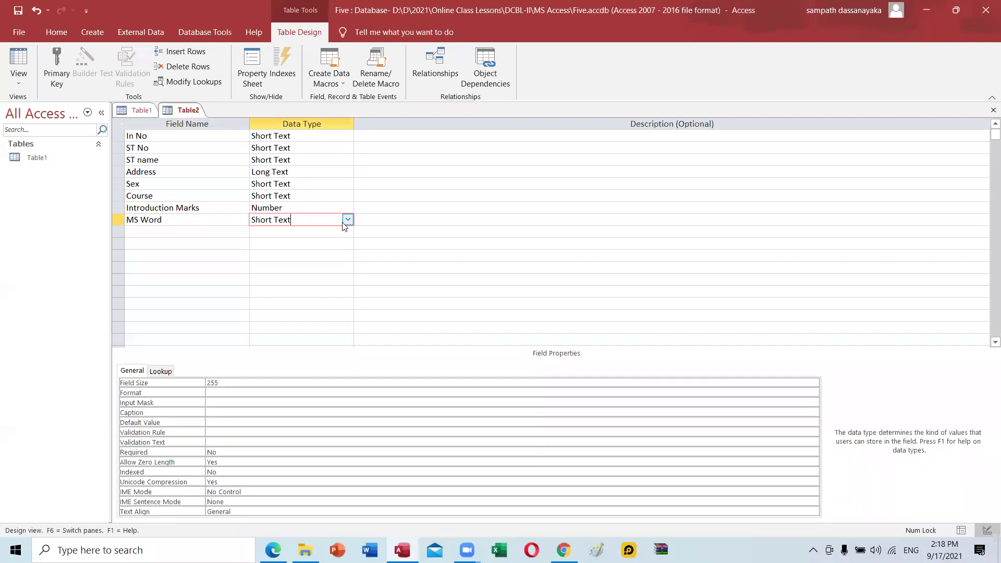
click(347, 220)
click(319, 259)
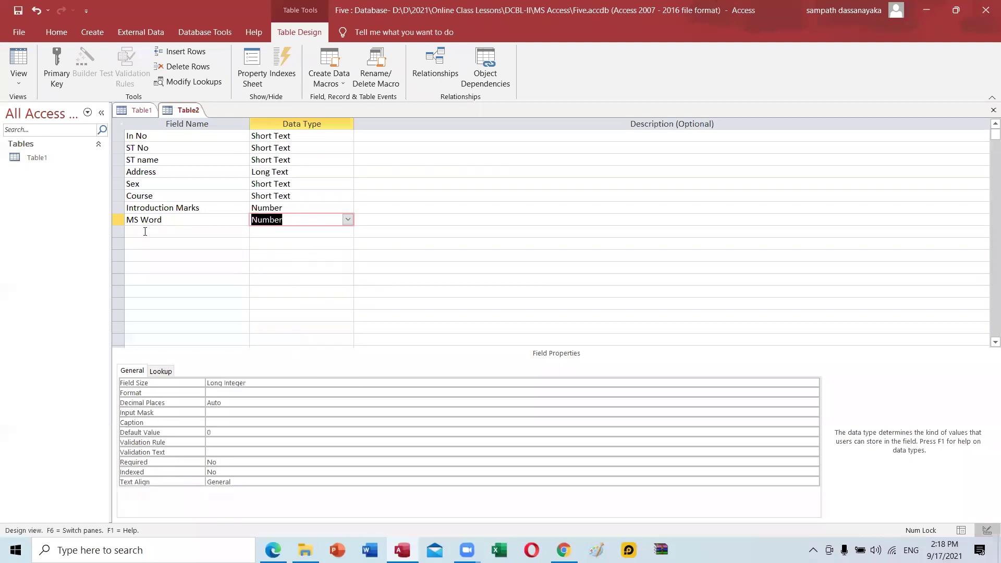
click(141, 235)
text(MS)
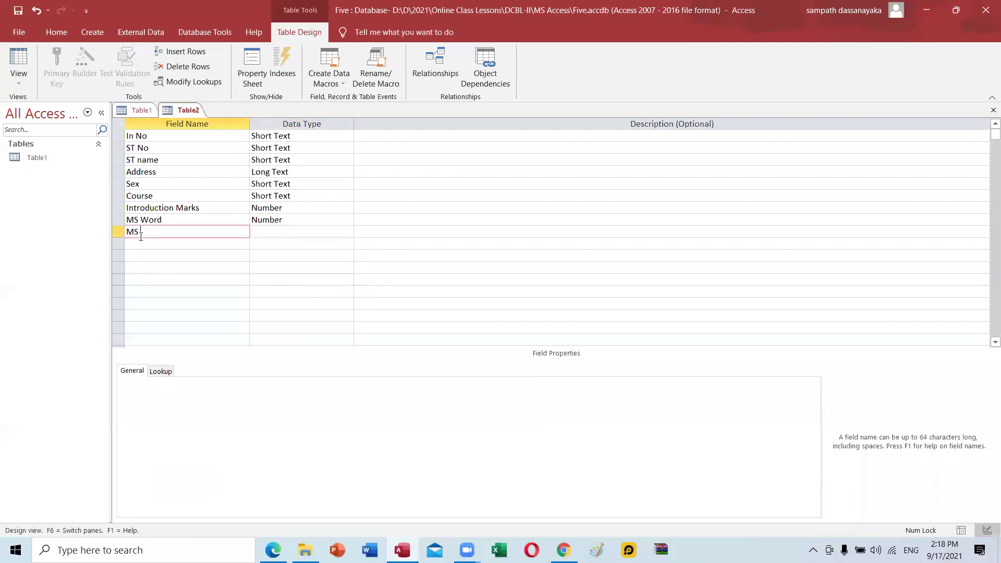
text( Excel)
key(Tab)
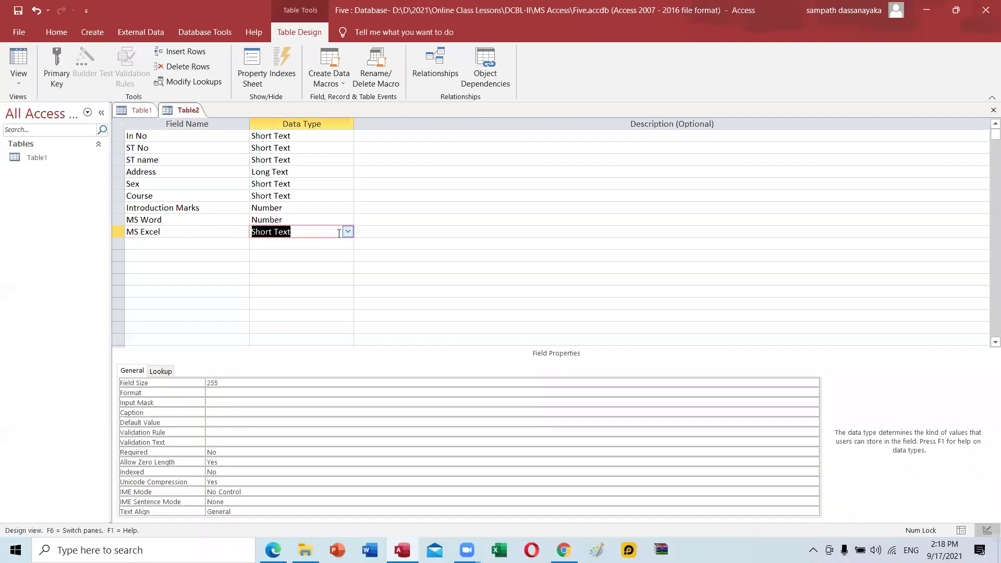
click(349, 233)
click(309, 268)
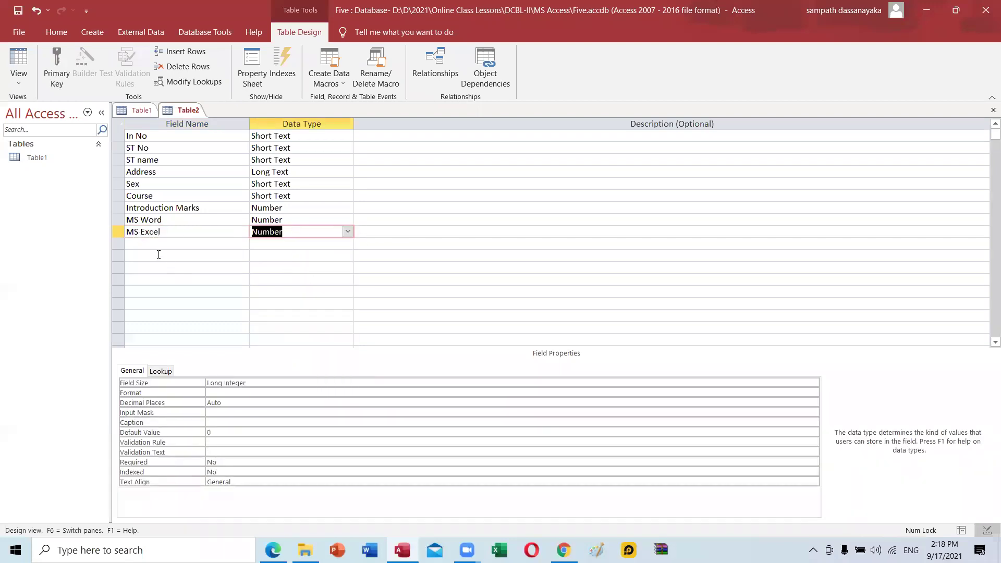
Add MS Access as a Number field.
click(157, 243)
text(MS )
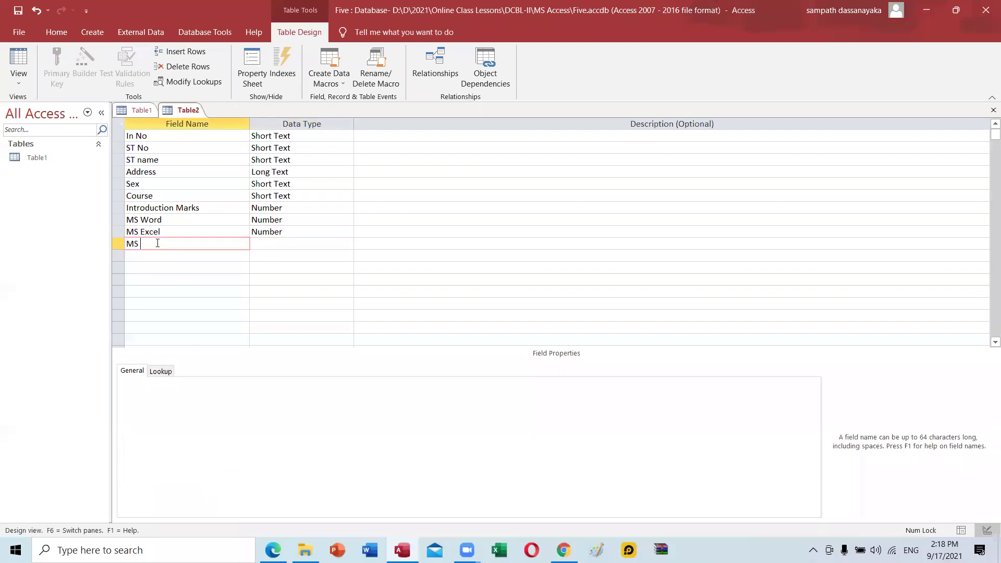
text(Access)
click(310, 241)
click(347, 244)
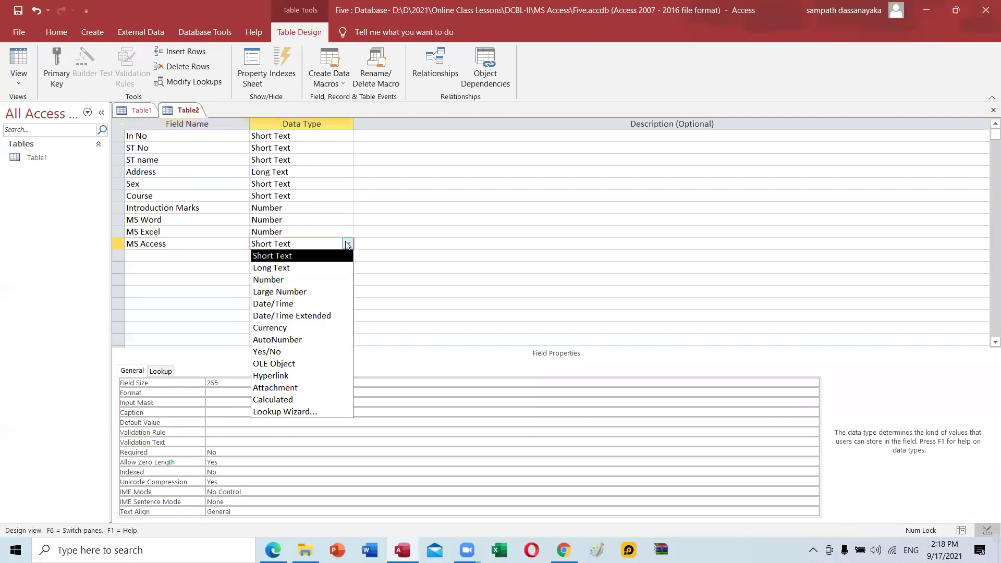
click(315, 279)
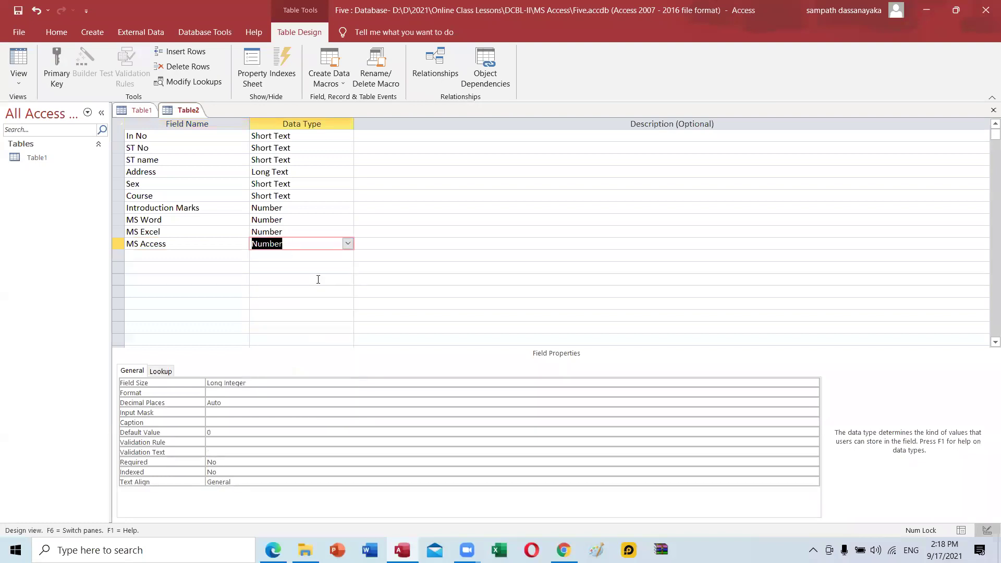
click(152, 256)
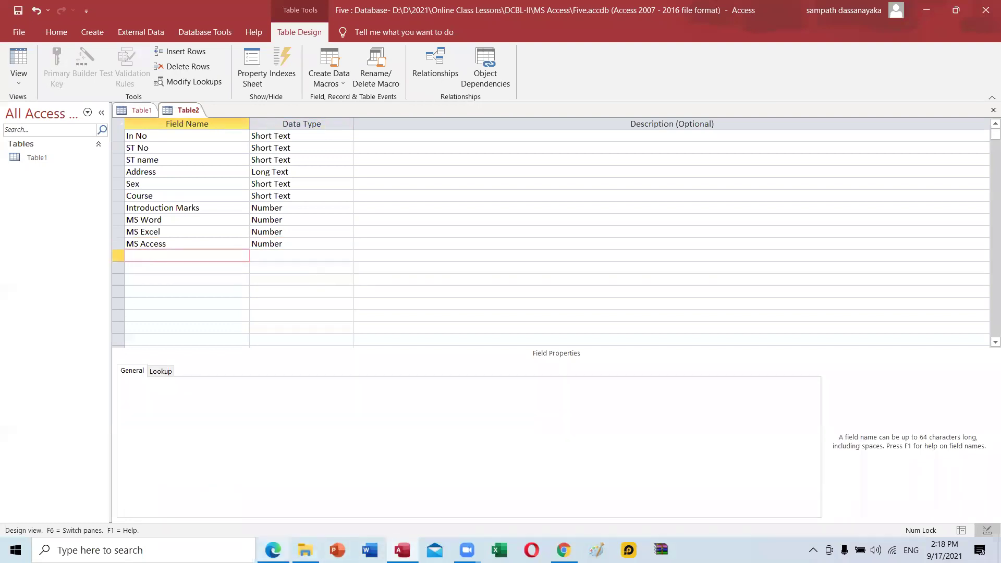
key(alt+Tab)
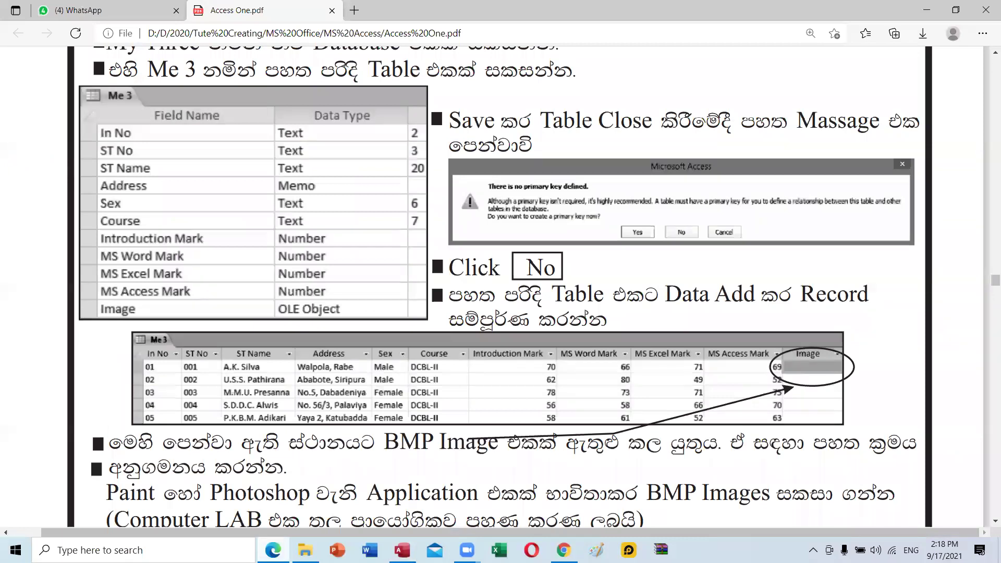
Add an Image field and check its data type in the tutorial.
key(alt+Tab)
text(Image)
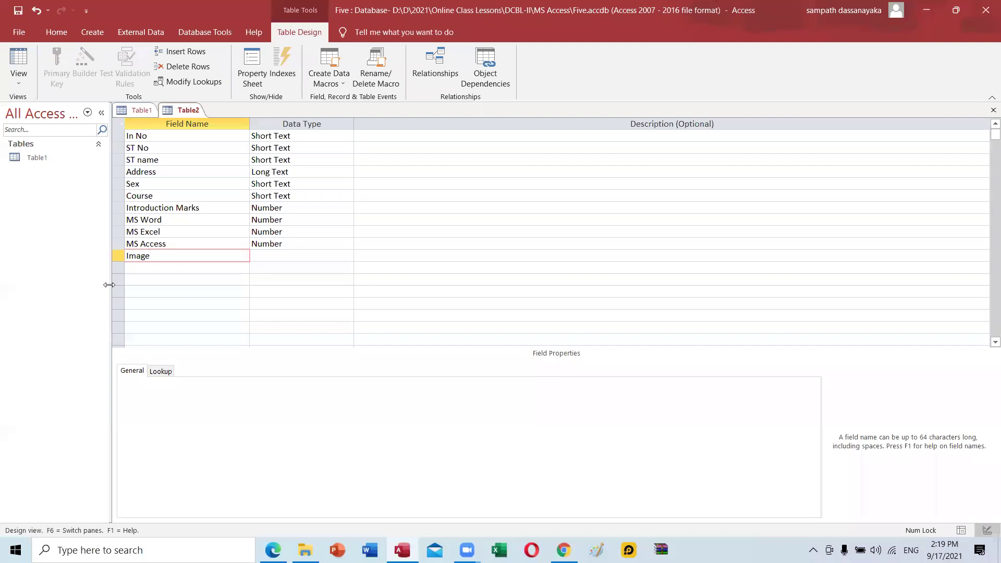
key(Tab)
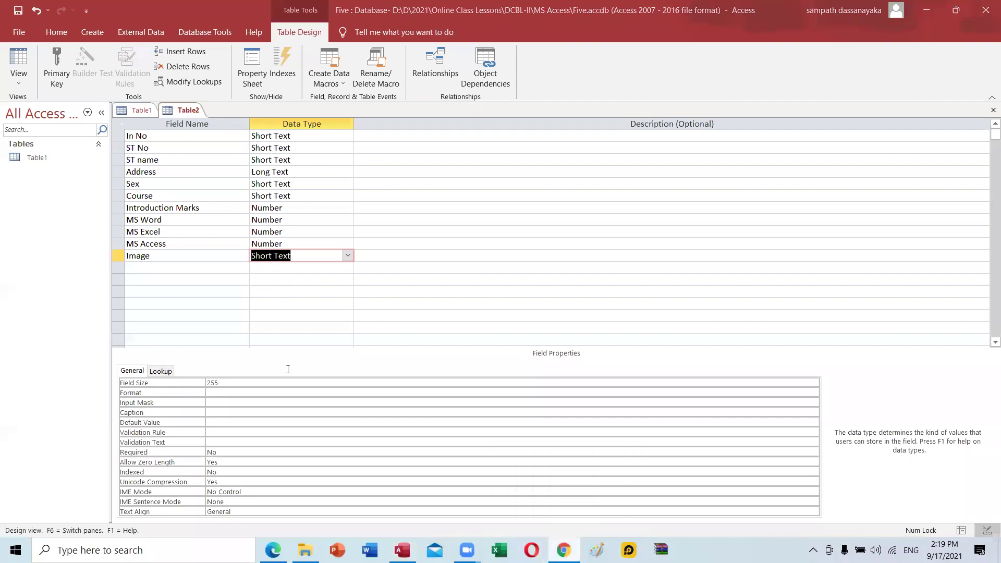
key(alt+Tab)
scroll(211, 339, up, 8)
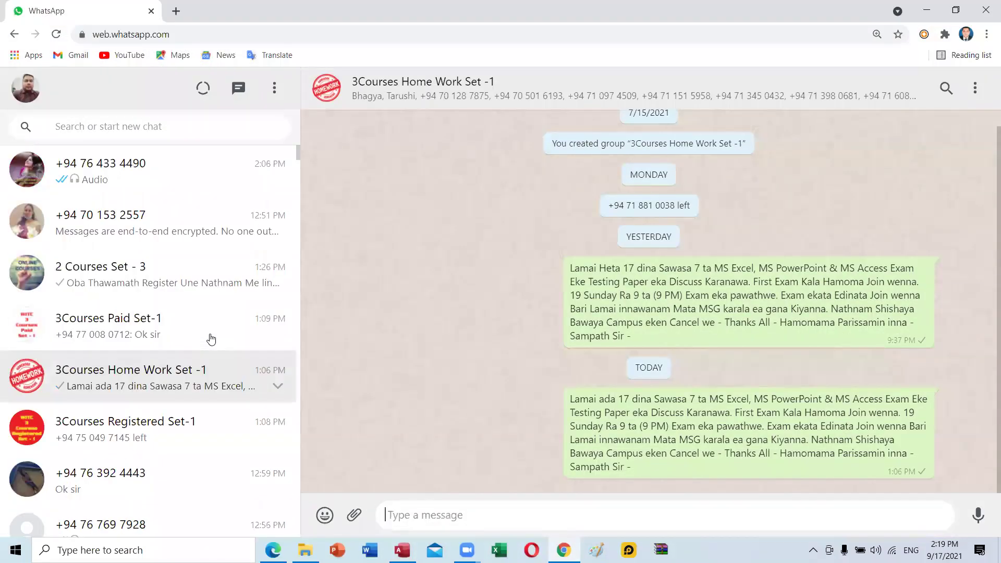
scroll(211, 339, down, 8)
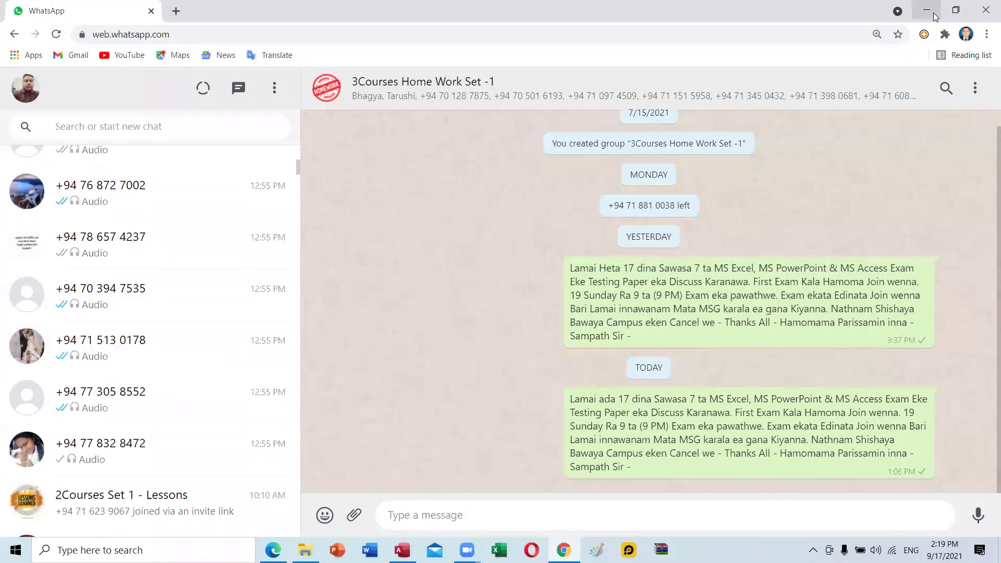
click(928, 11)
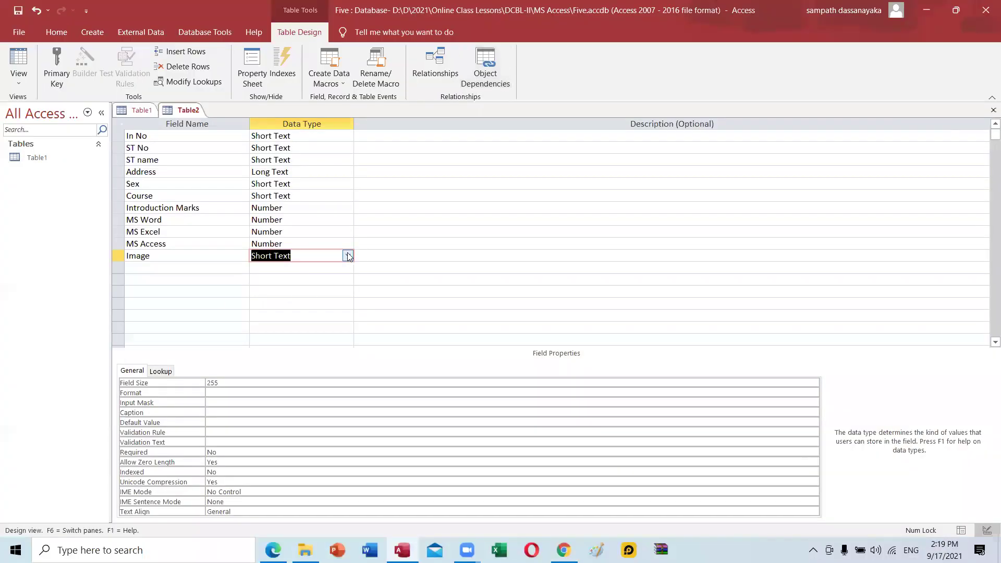
Make Image an OLE Object field and save the table design.
click(348, 256)
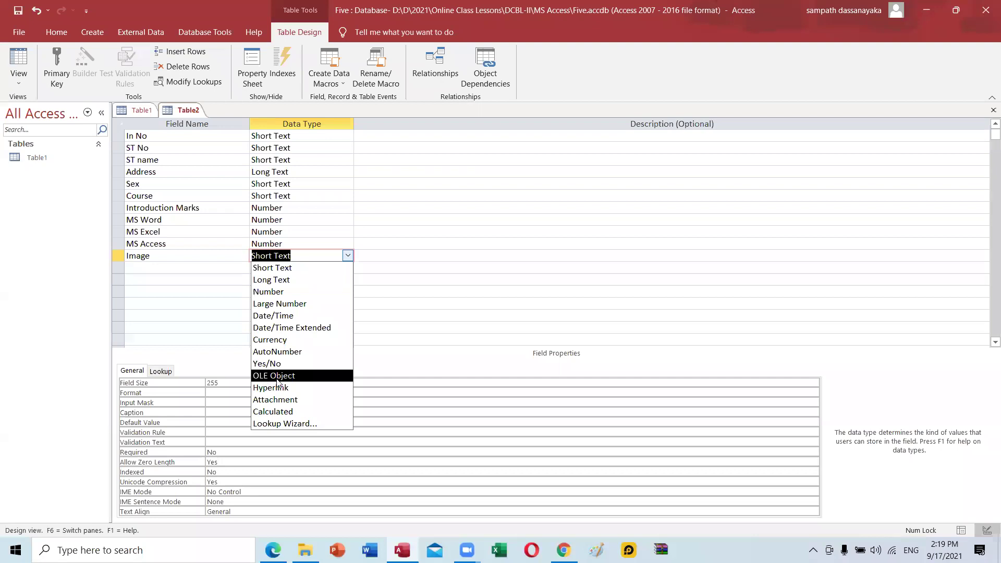
click(277, 378)
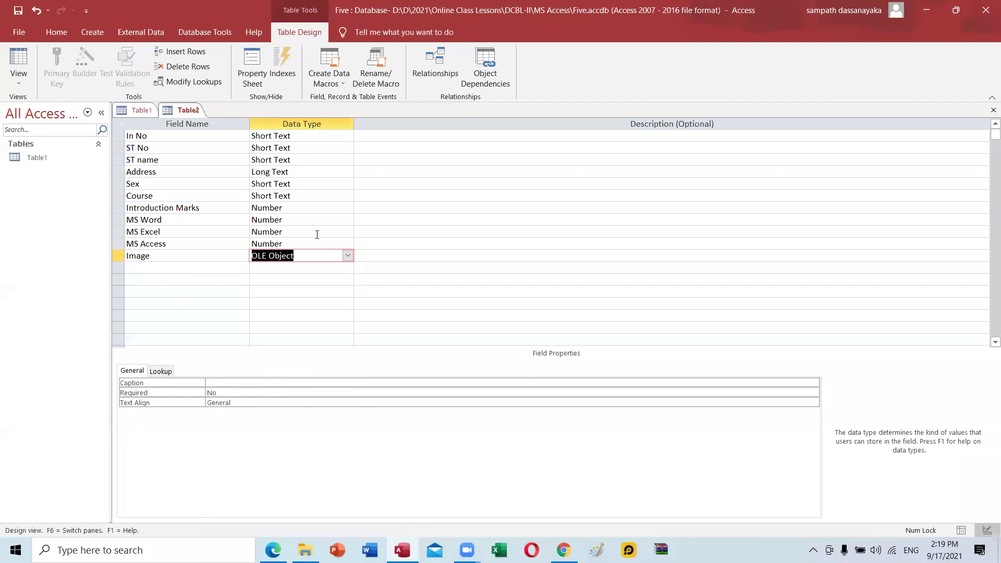
key(ctrl+s)
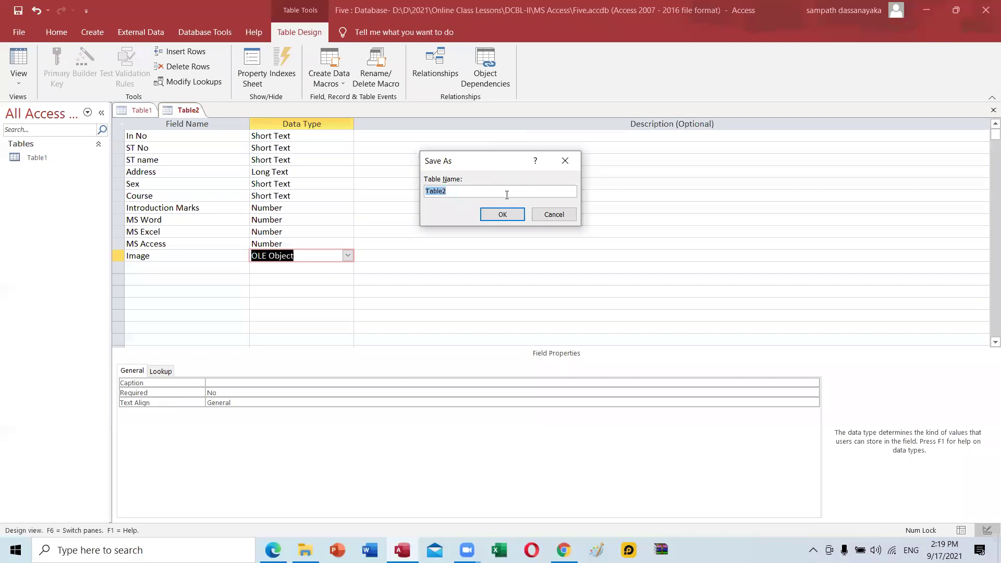
Save the table as Me 5 without a primary key and open it.
text(Me 5)
click(502, 215)
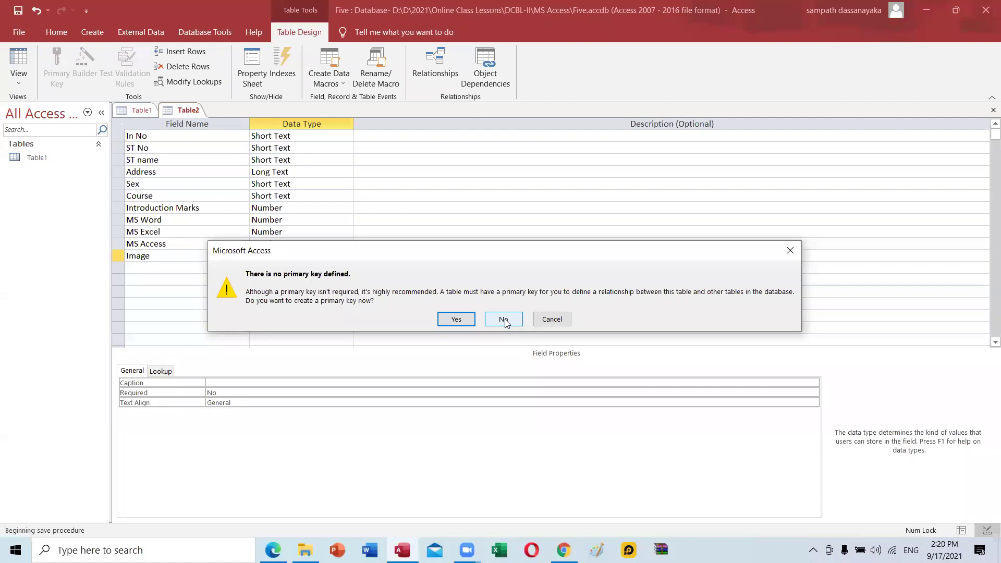
click(504, 321)
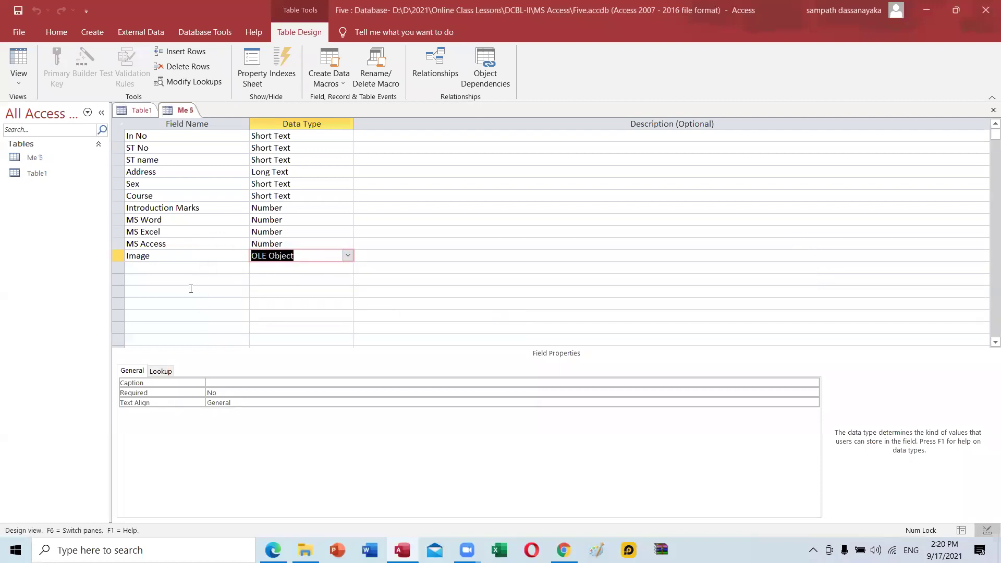
click(33, 159)
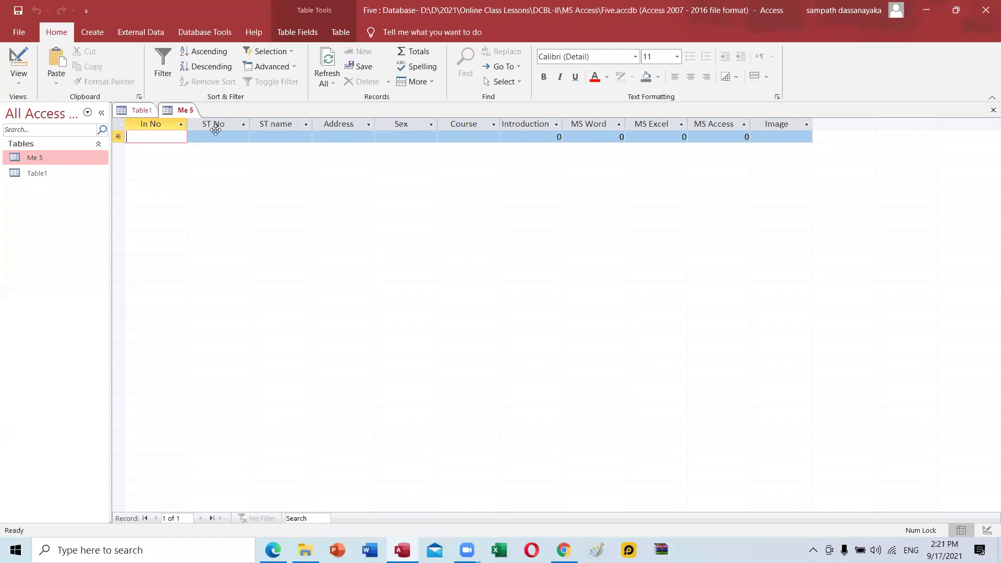
Switch Me 5 to Design view and back to Datasheet view.
click(19, 78)
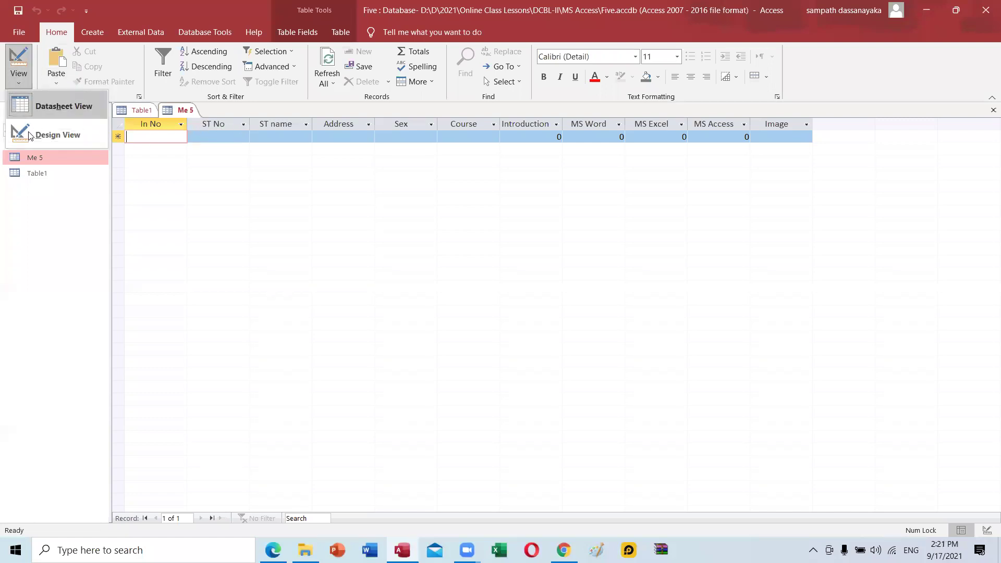
key(d)
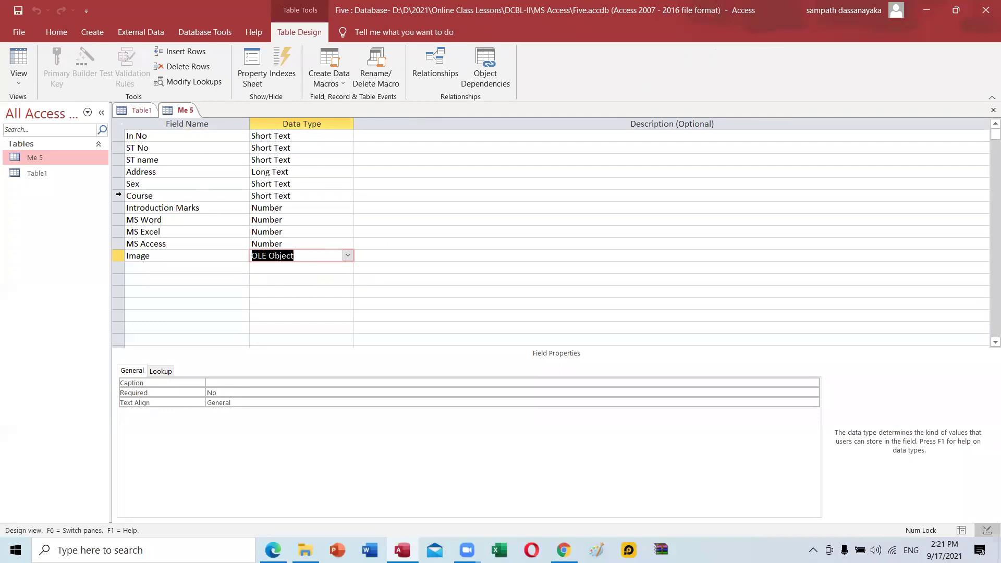
click(18, 75)
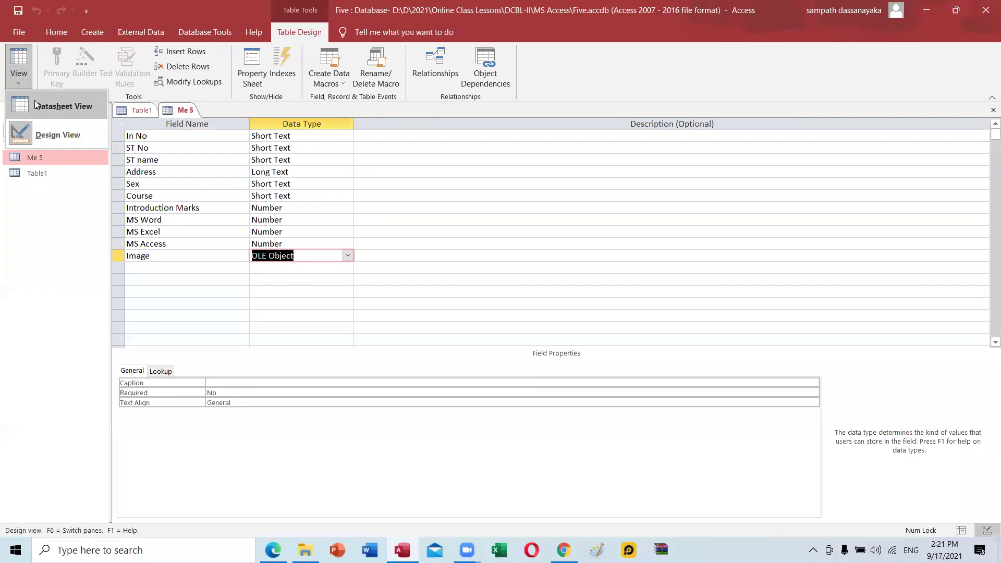
click(52, 106)
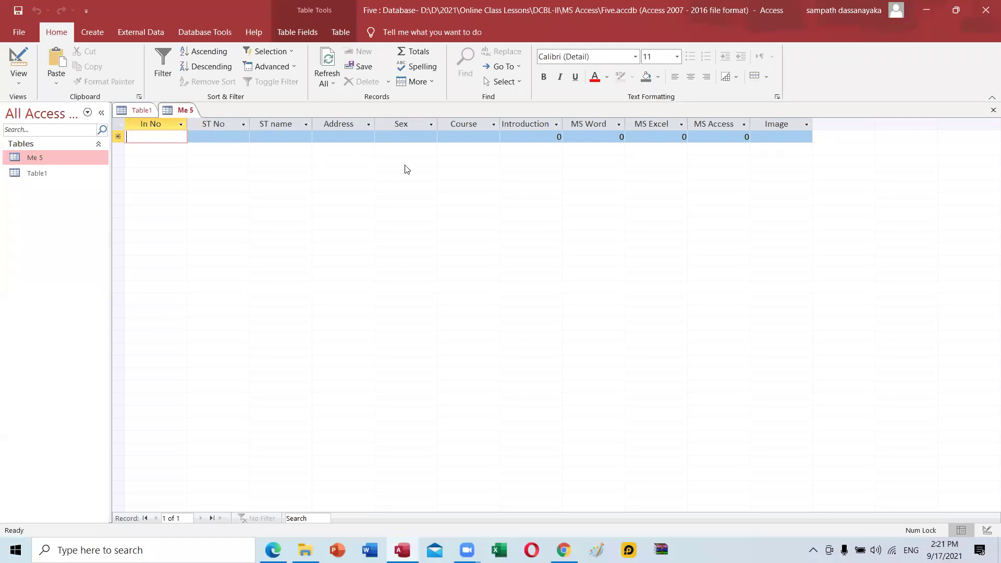
Enter In No 1, ST No 001 and the student's name in the first record.
text(1)
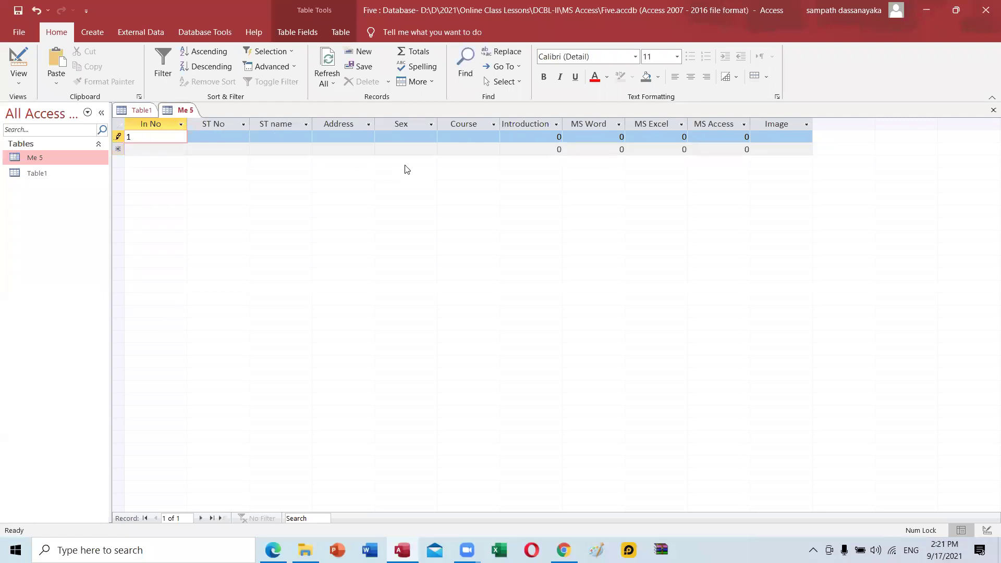
key(Tab)
text(001)
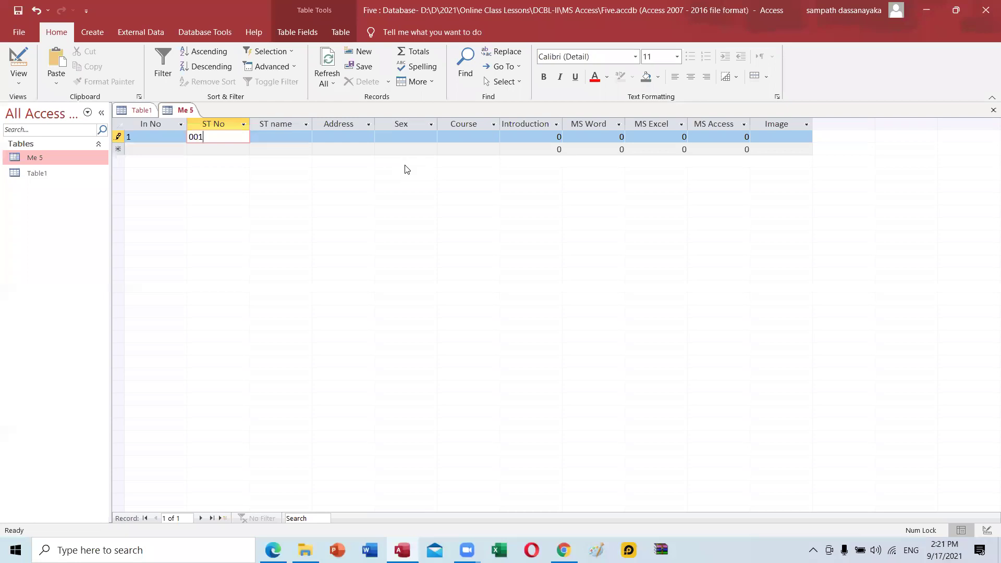
key(Tab)
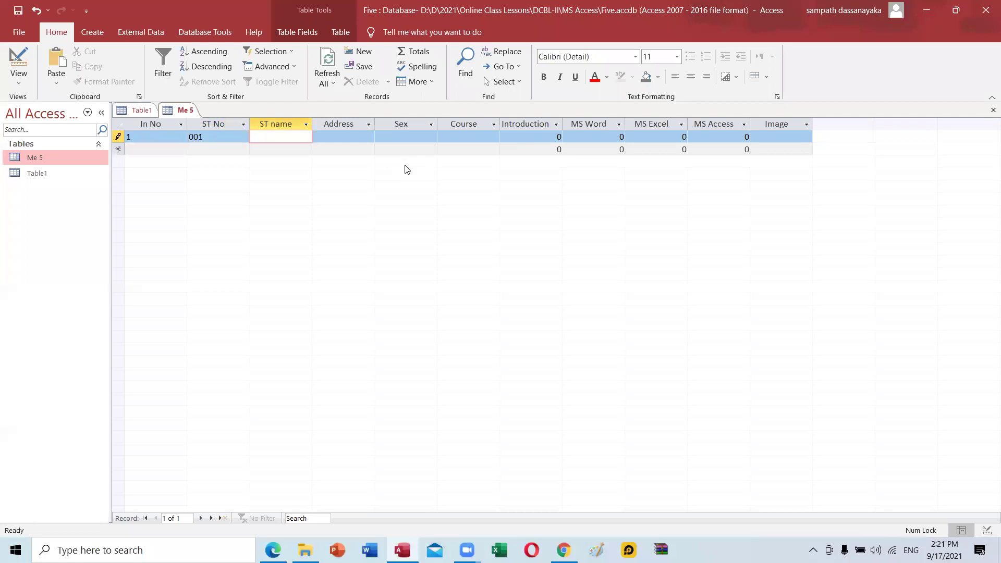
Enter the student's address and sex Male, leaving Course empty.
key(Tab)
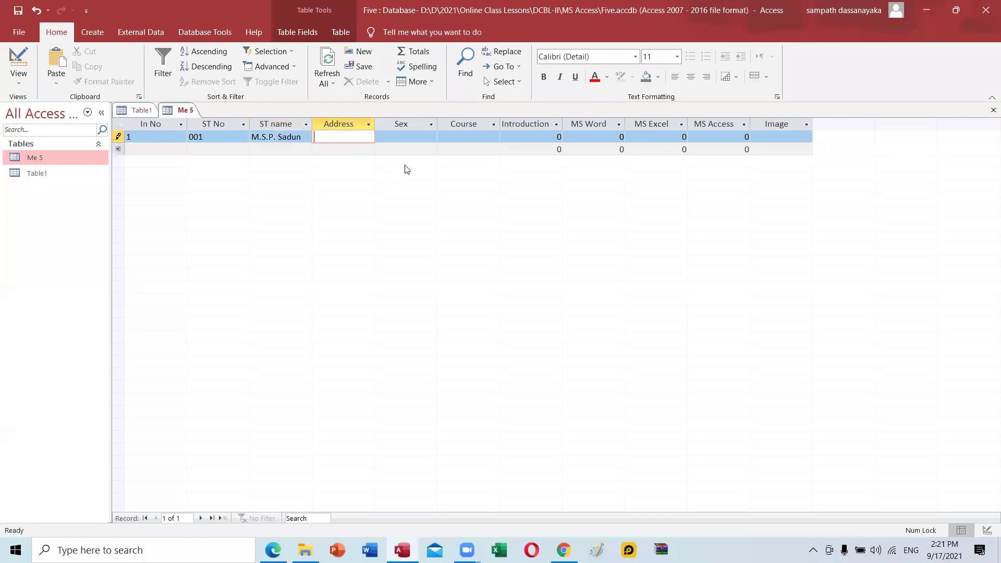
text(Ko)
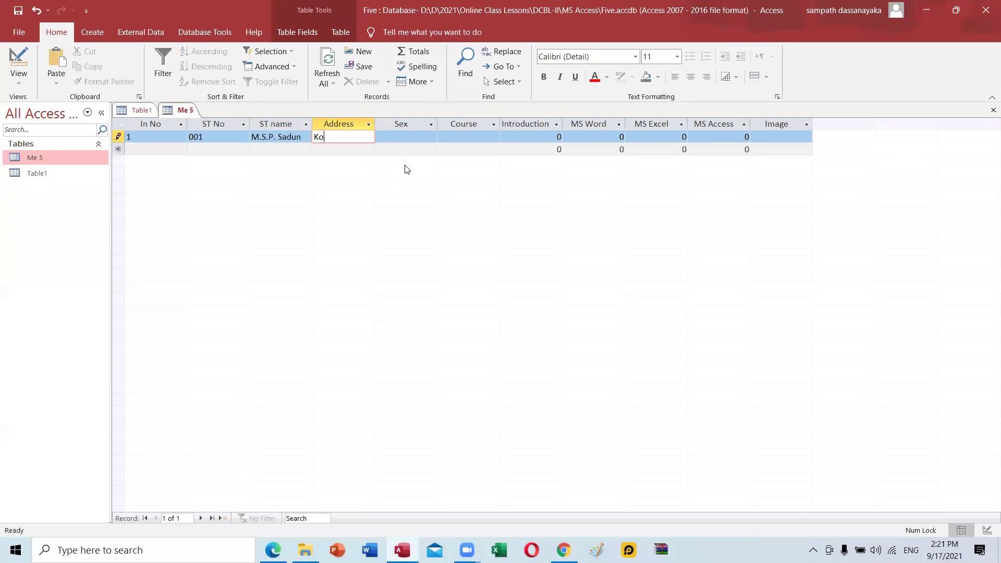
text(s)
text(goda, )
text(Ba)
text(kmuna)
key(Tab)
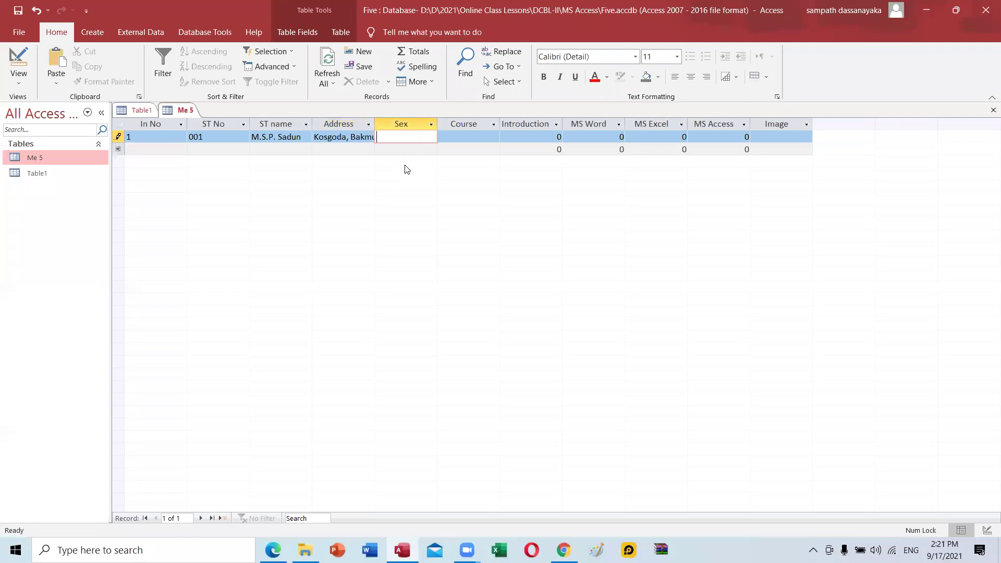
text(Male)
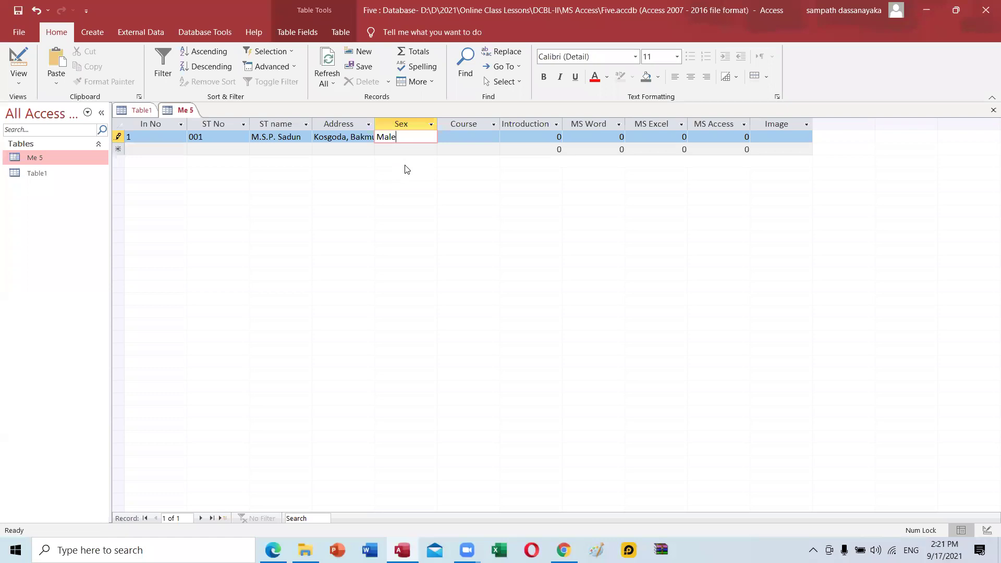
key(Tab)
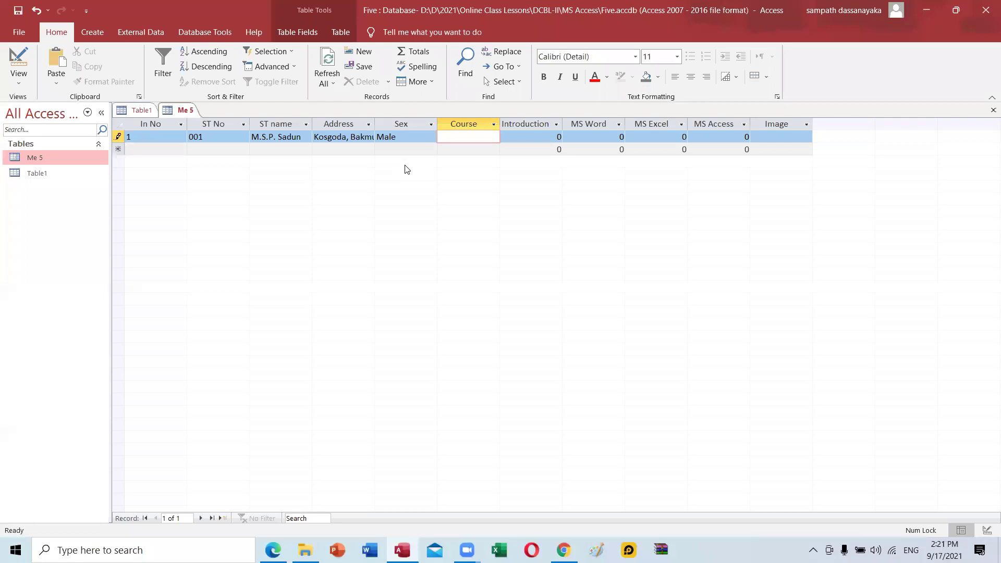
text(Compute)
key(BackSpace)
key(BackSpace)
key(BackSpace)
key(BackSpace)
key(BackSpace)
key(BackSpace)
key(BackSpace)
click(20, 80)
Enlarge the Course field size from 7 to 15, then return to Datasheet view.
click(48, 142)
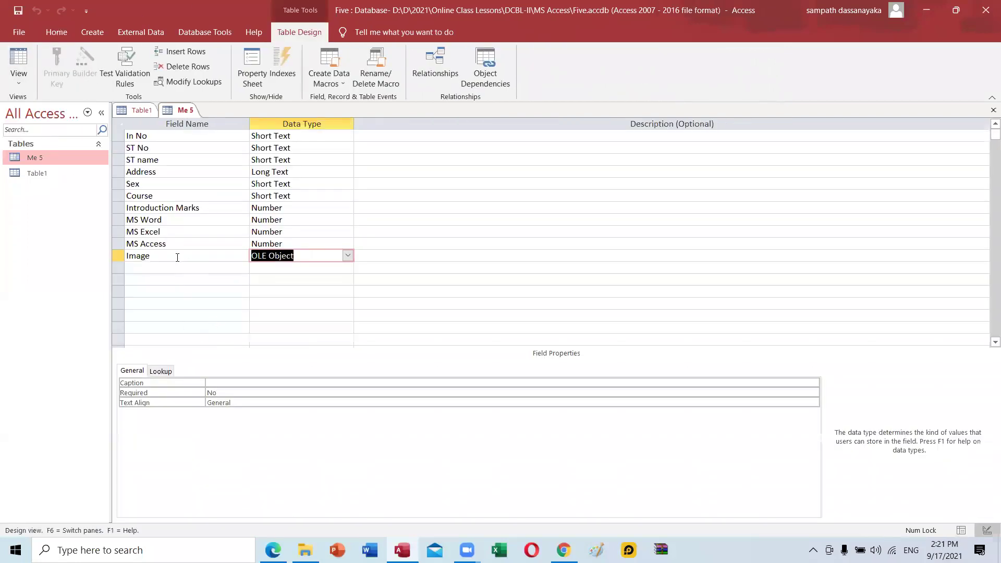
click(276, 198)
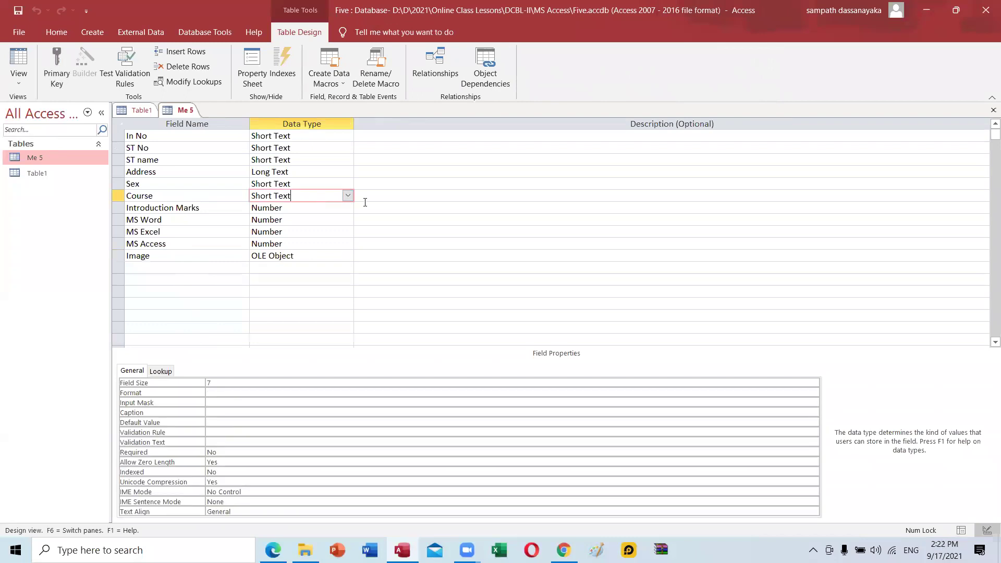
click(224, 384)
key(BackSpace)
text(15)
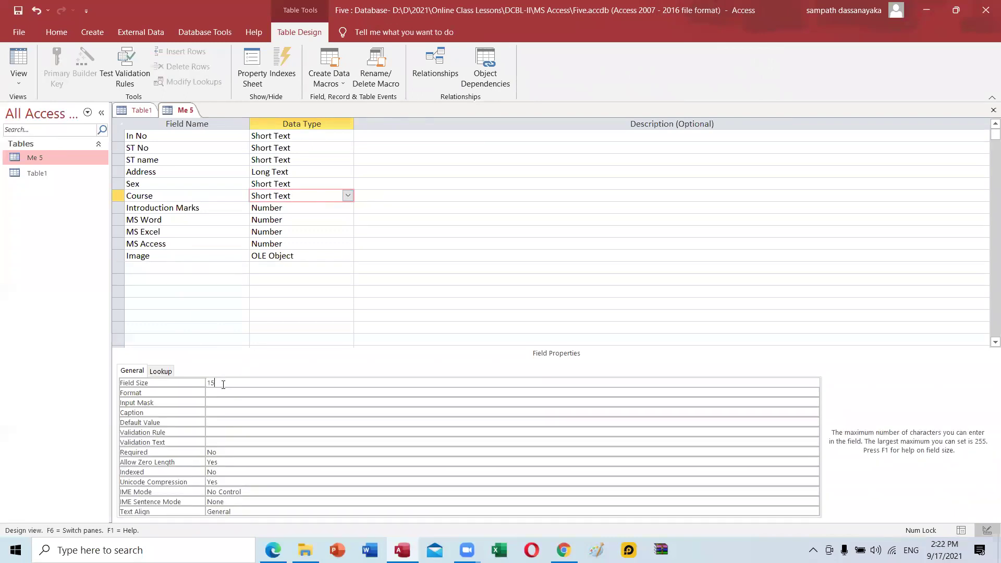
click(23, 77)
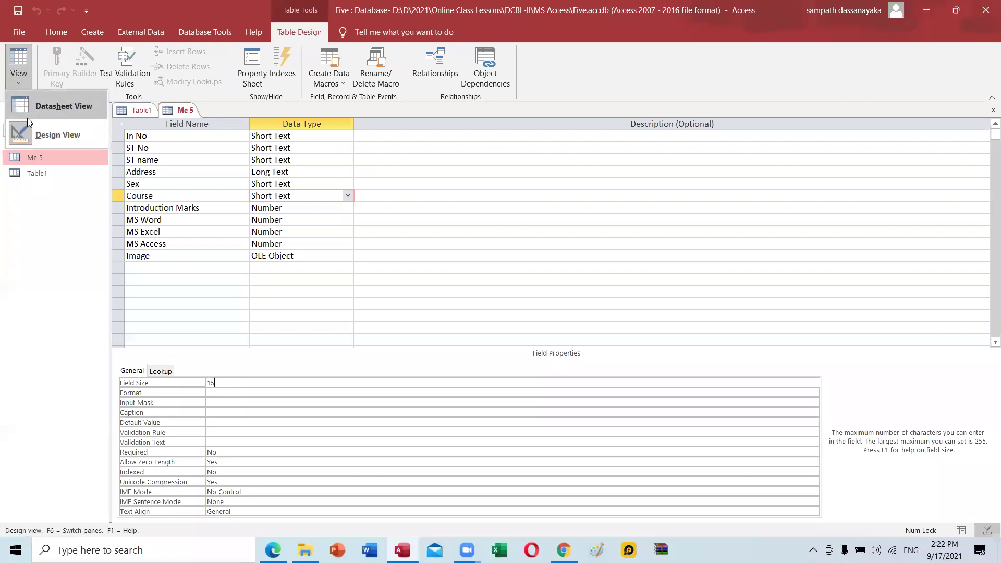
click(30, 111)
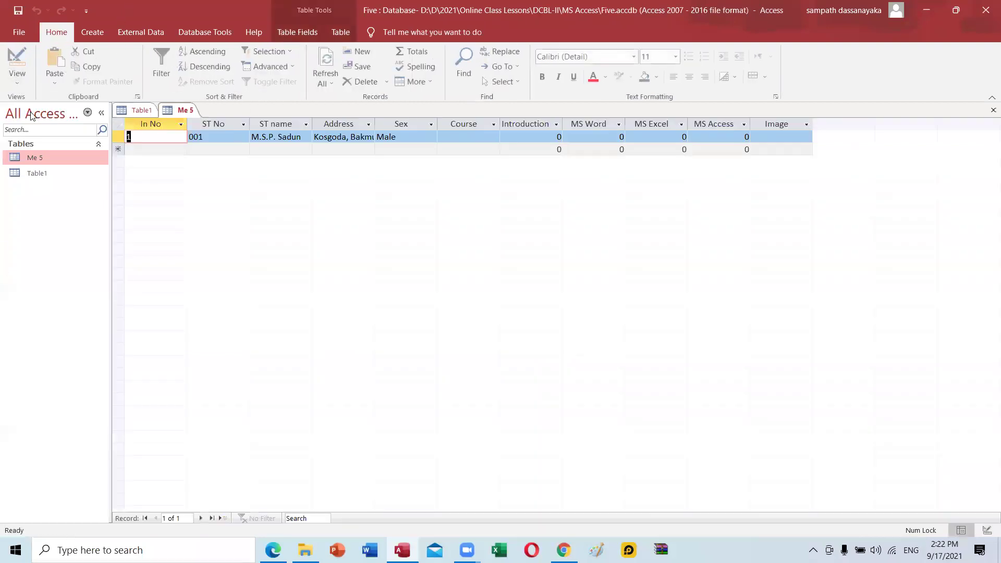
Type 'Computer Scienc' into record 1's Course cell, reaching the 15-character limit.
click(467, 137)
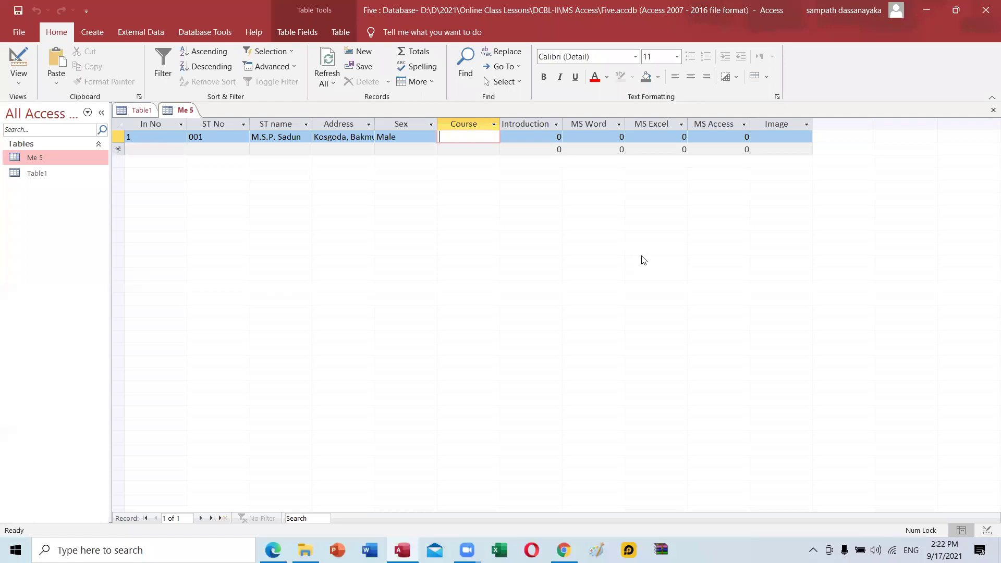
text(Computer)
text( Scienc)
In Design view change the Course field size from 15 to 20, then return to the datasheet.
click(19, 78)
click(36, 129)
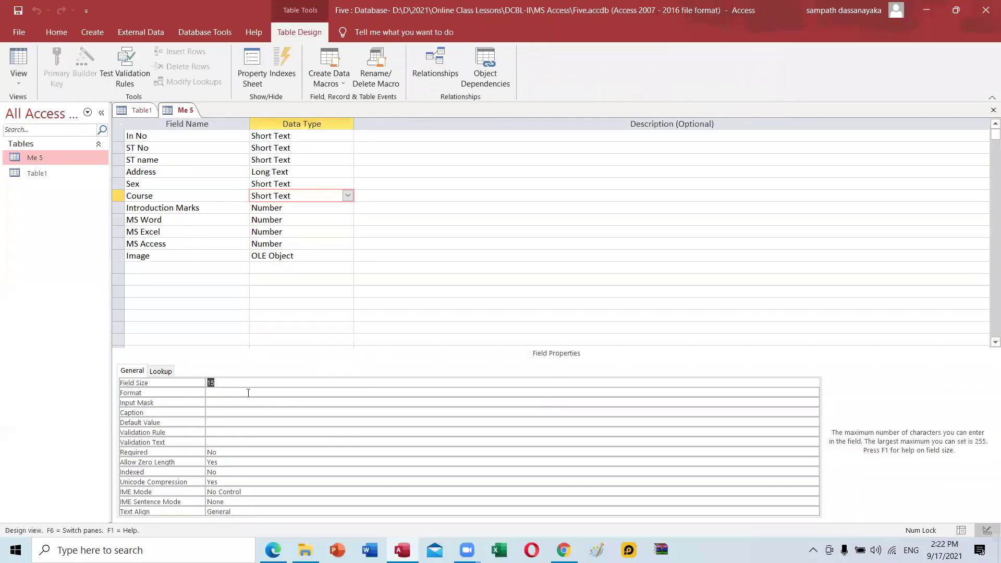
click(245, 384)
key(BackSpace)
key(BackSpace)
text(20)
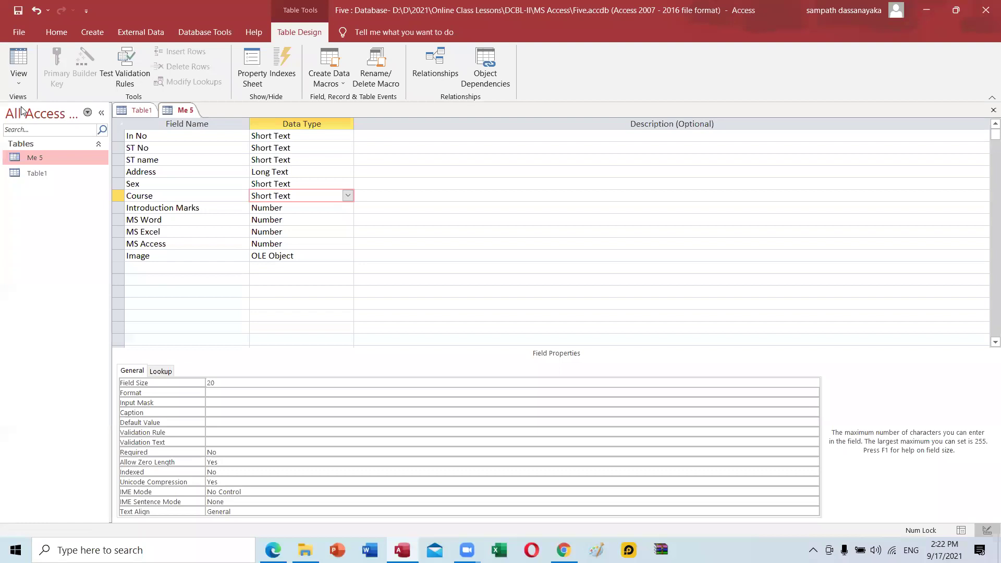
click(23, 64)
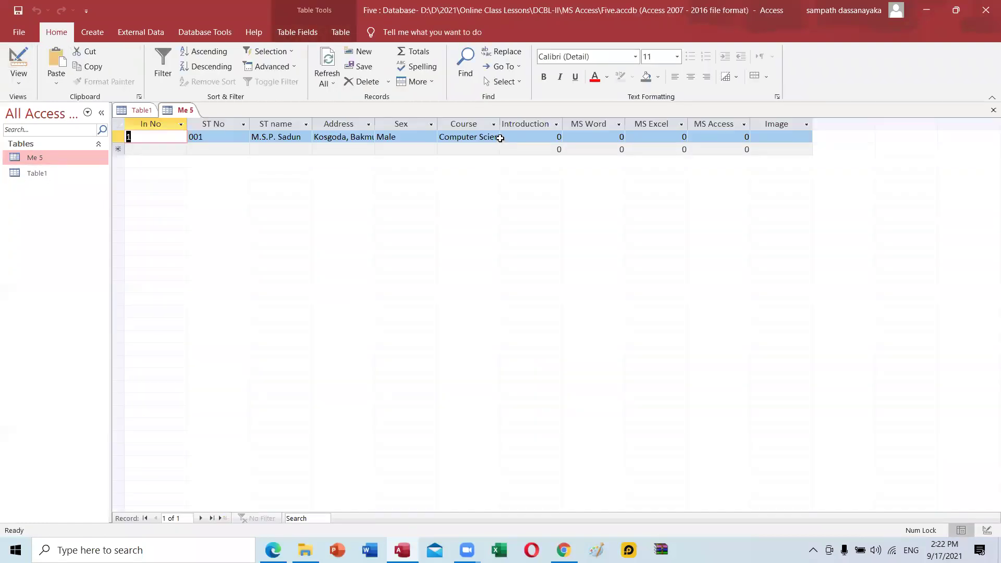
Widen the Course column and complete the first student's course as 'Computer Science'.
drag(499, 125, 517, 126)
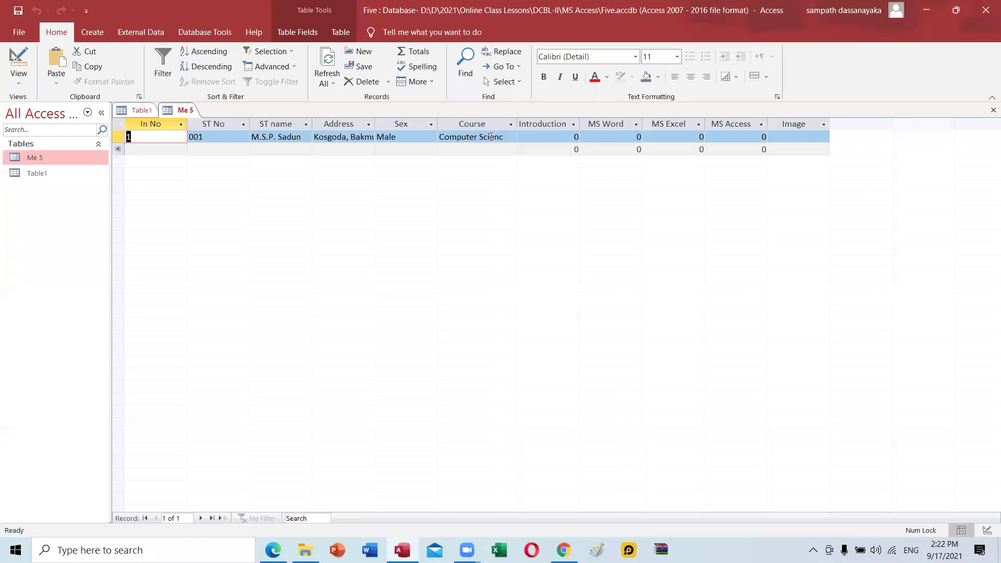
click(504, 136)
text(e)
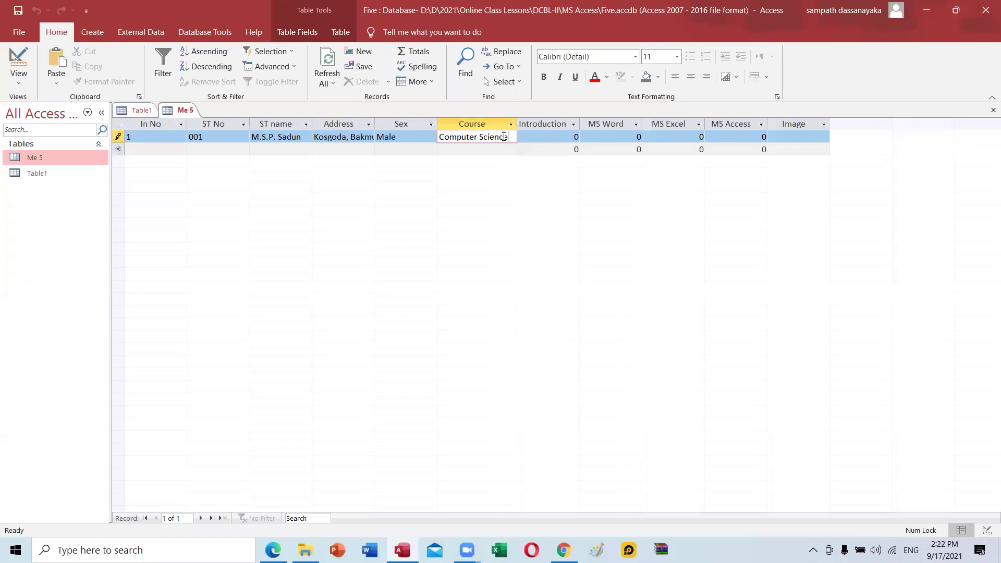
Enter the first student's marks: Introduction 78, MS Word 89, MS Excel 63, MS Access 56.
click(550, 137)
key(Delete)
text(78)
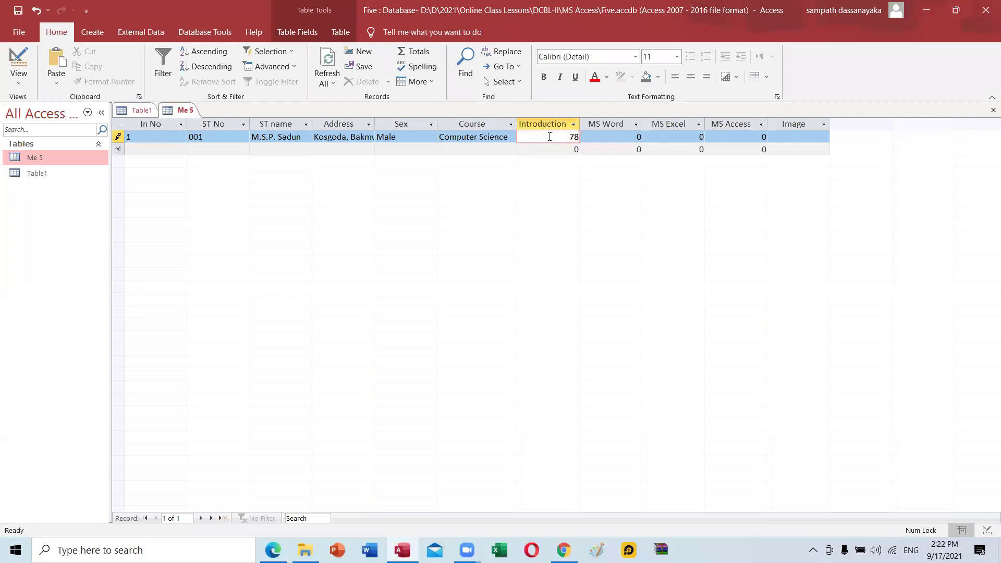
key(Tab)
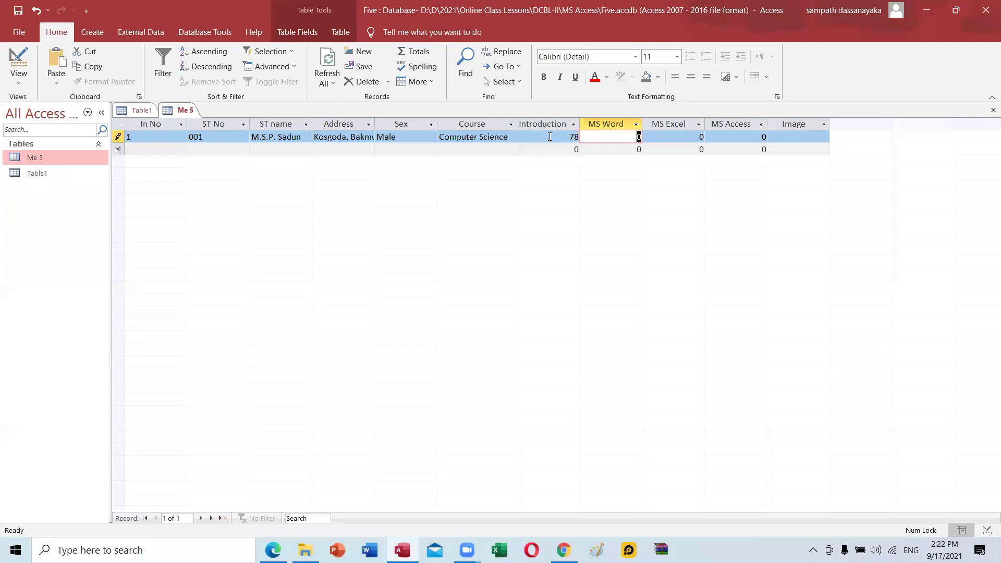
text(89)
key(Tab)
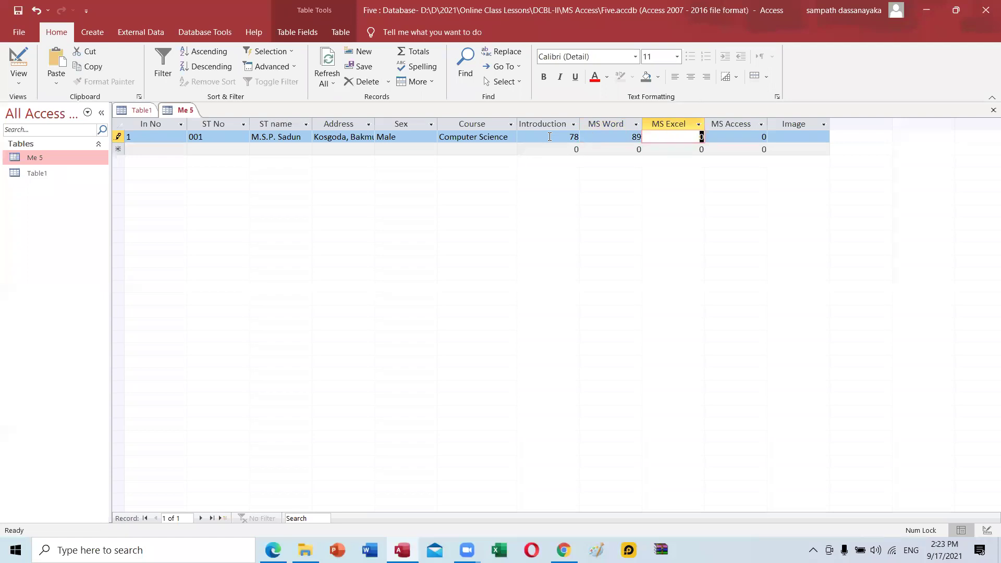
text(63)
key(Tab)
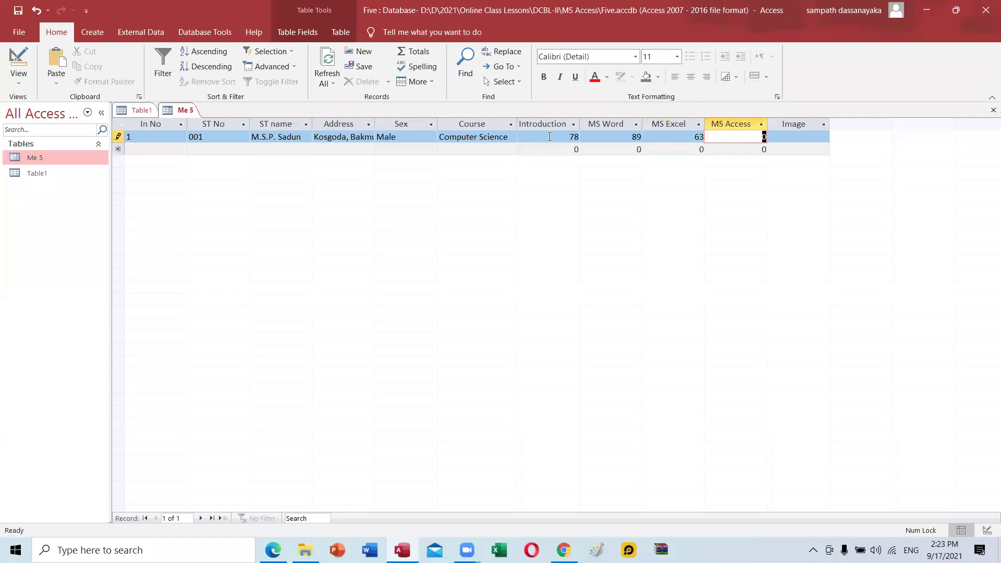
text(56)
key(Tab)
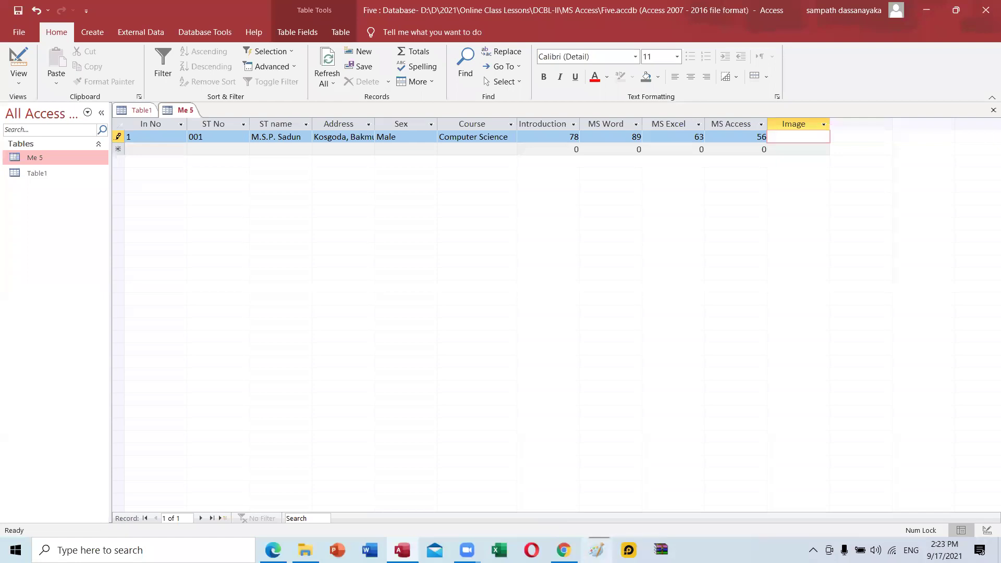
click(597, 550)
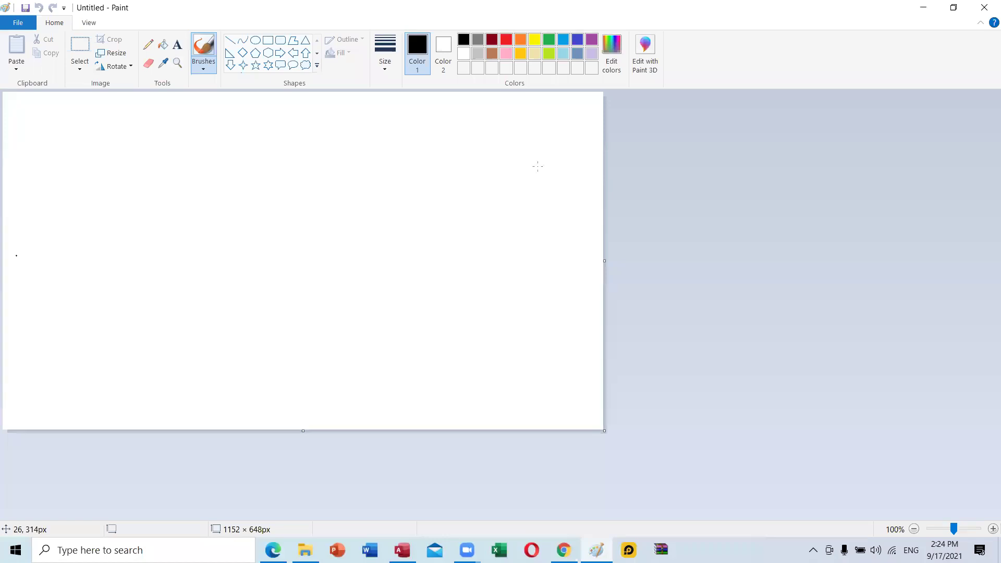
click(984, 5)
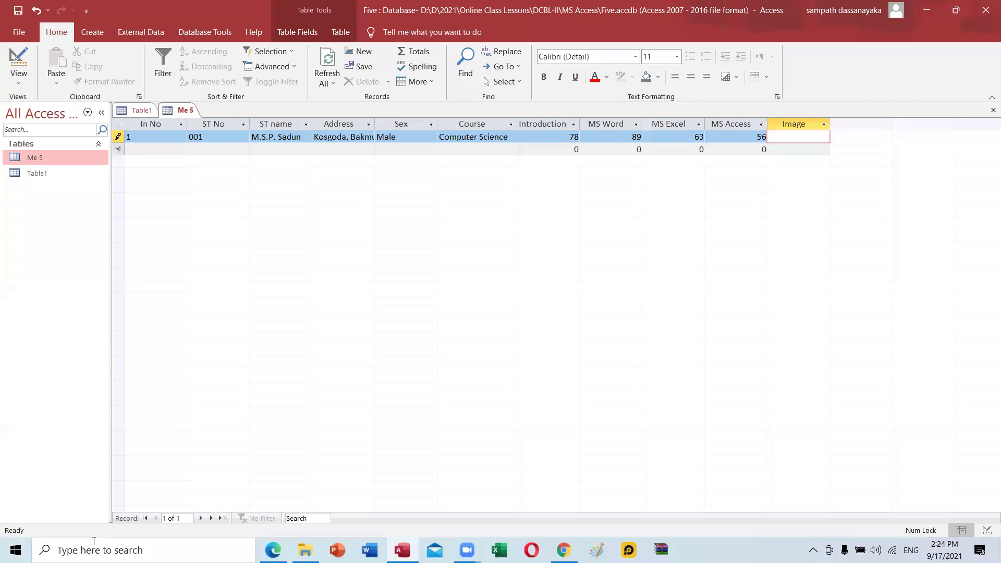
click(141, 550)
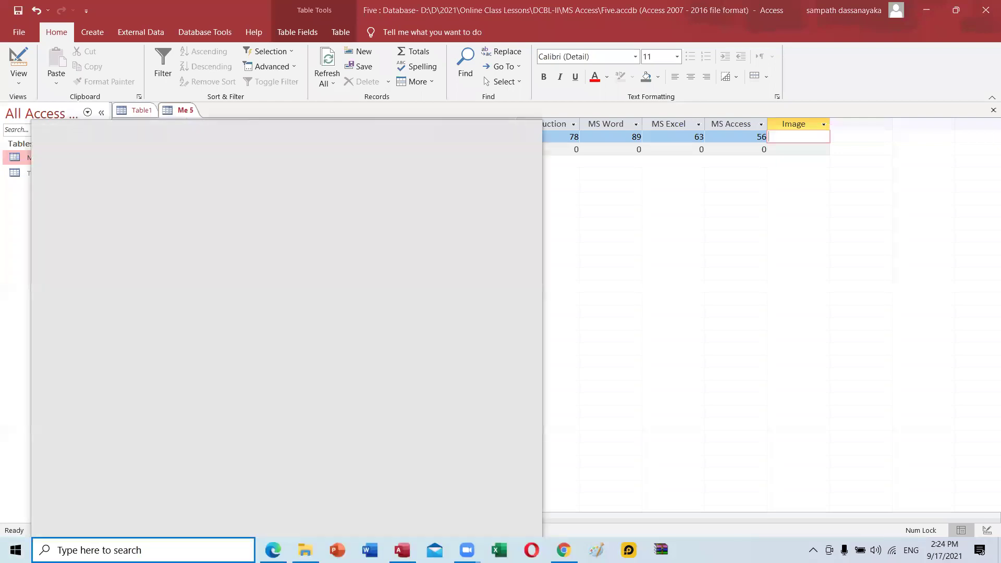
Search for 'pa' and launch Paint from the results.
text(pa)
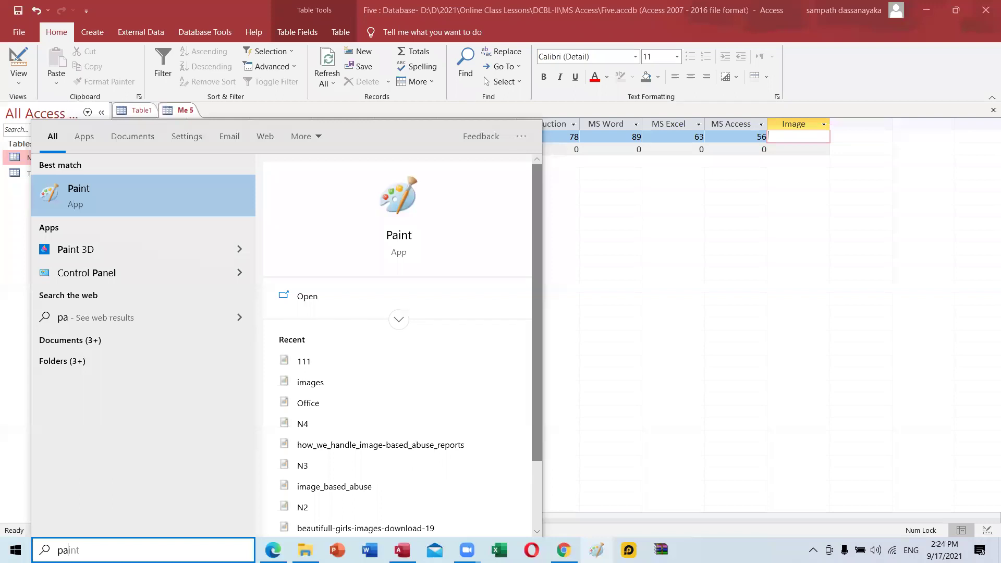
click(404, 197)
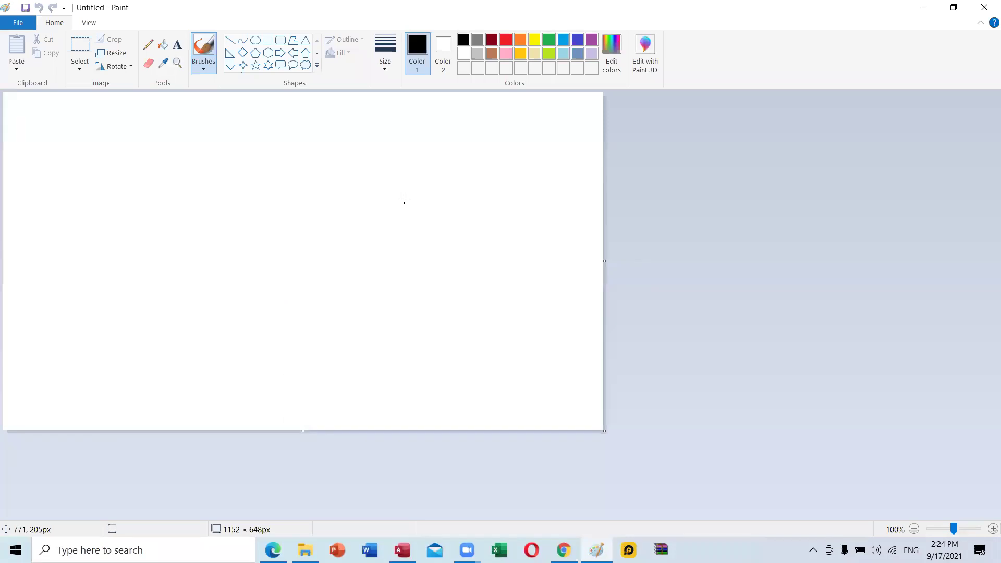
Browse the Open dialog to D: > D > 2021 > Online Course > 3 Courses > Pictures.
click(26, 25)
click(45, 82)
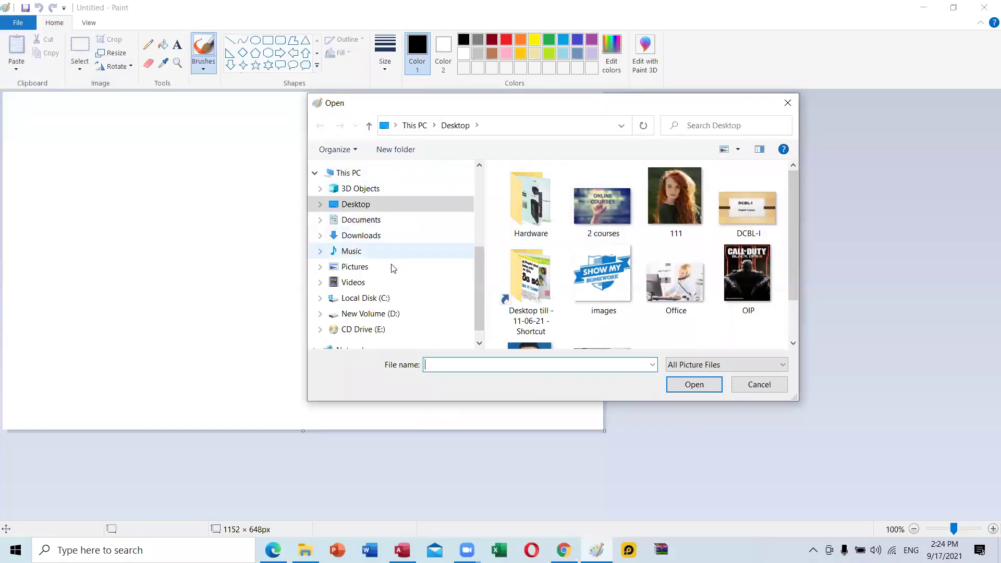
click(388, 313)
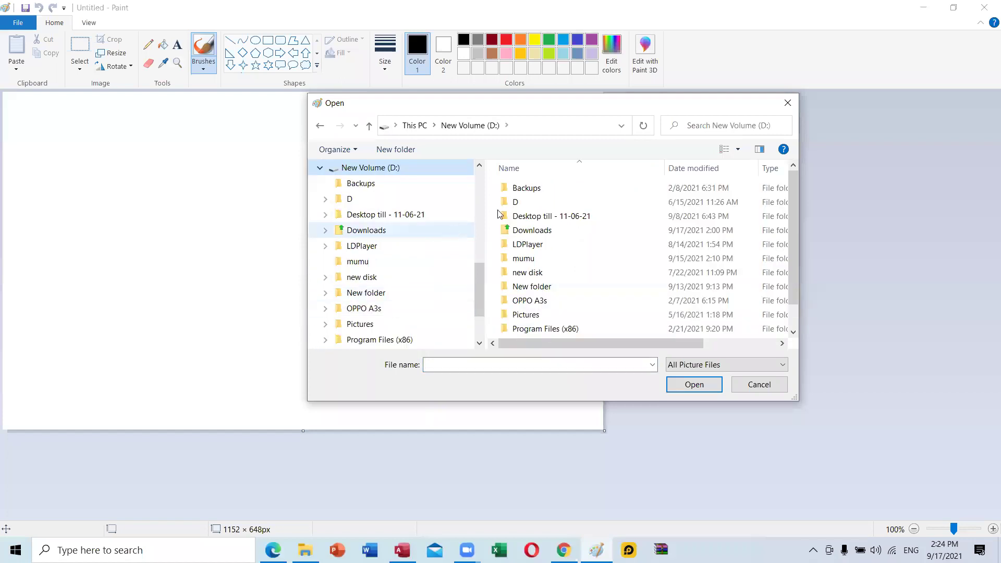
double_click(530, 202)
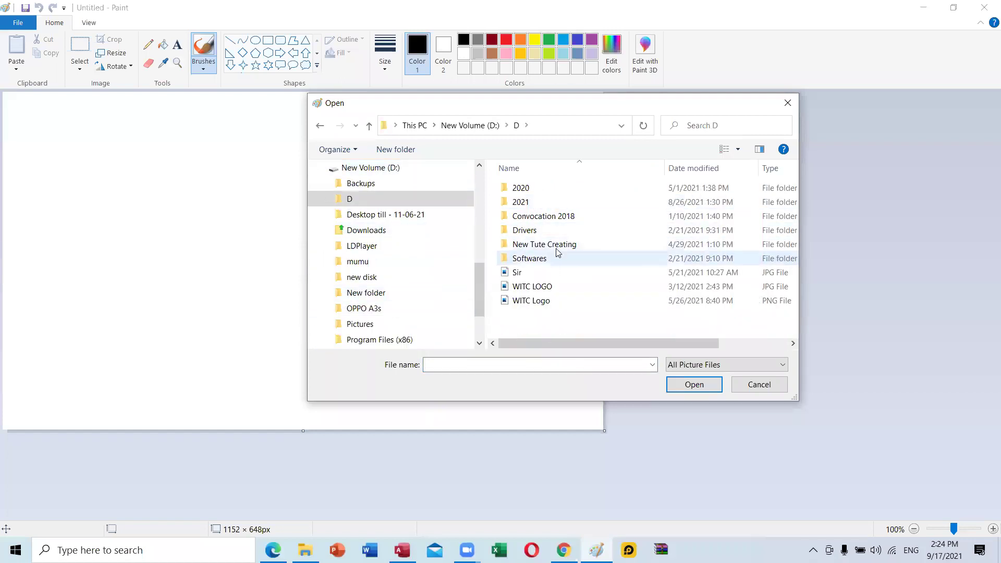
double_click(554, 204)
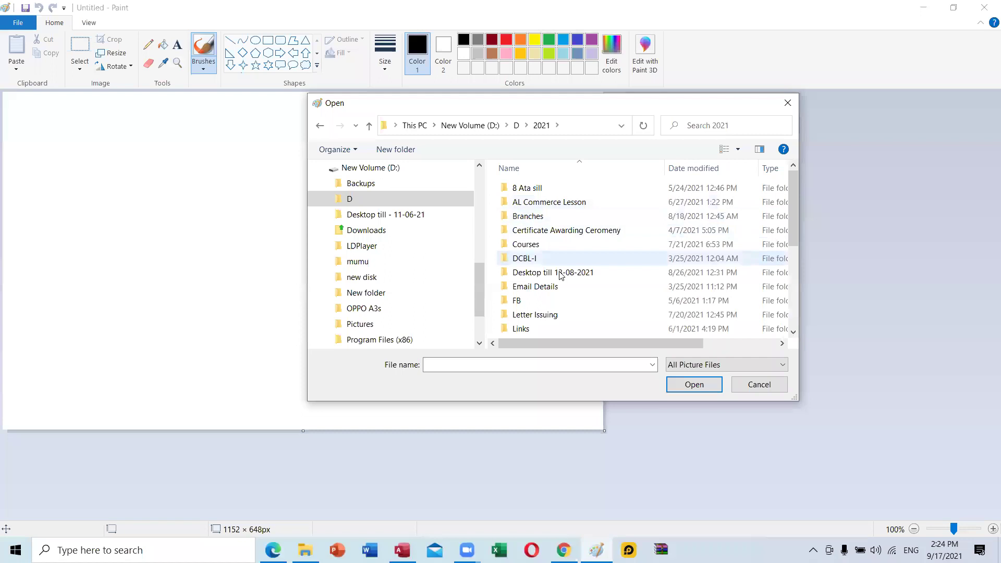
click(560, 246)
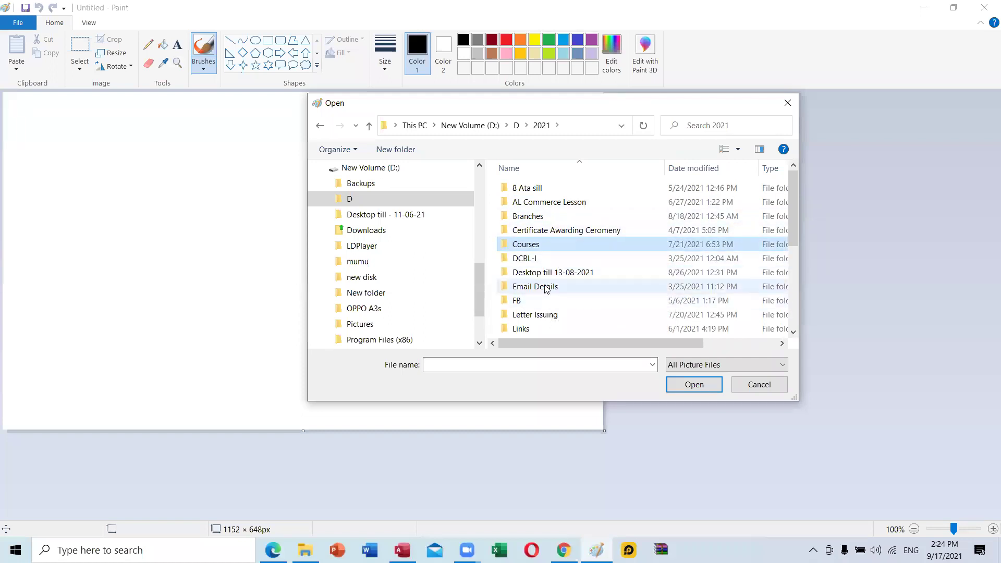
scroll(546, 289, down, 1)
click(543, 329)
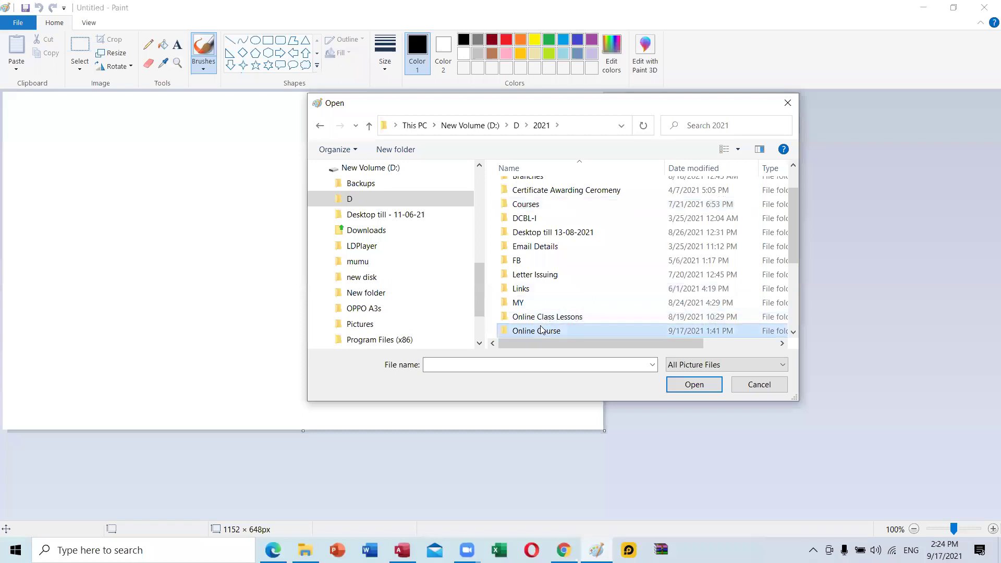
double_click(542, 330)
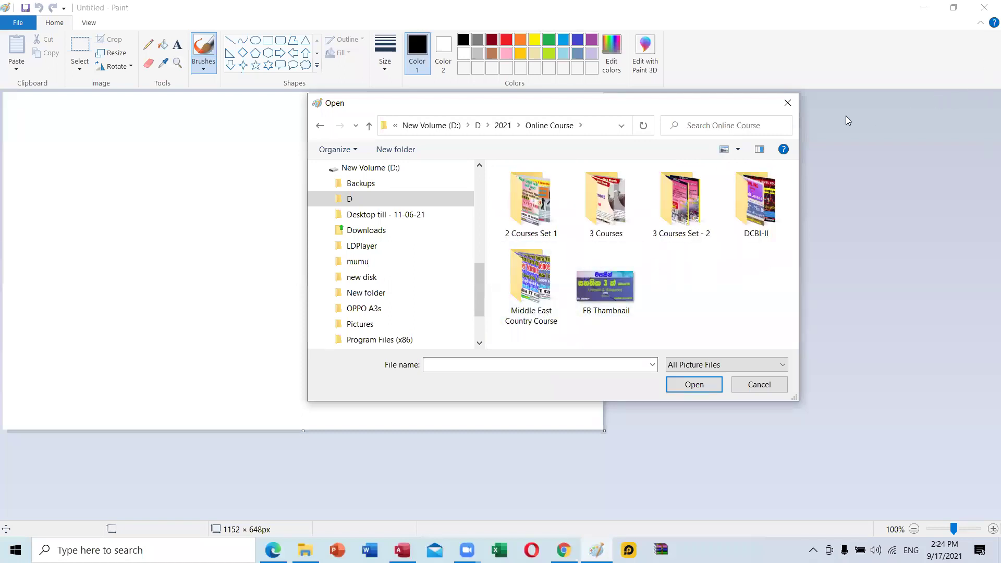
click(589, 215)
double_click(588, 215)
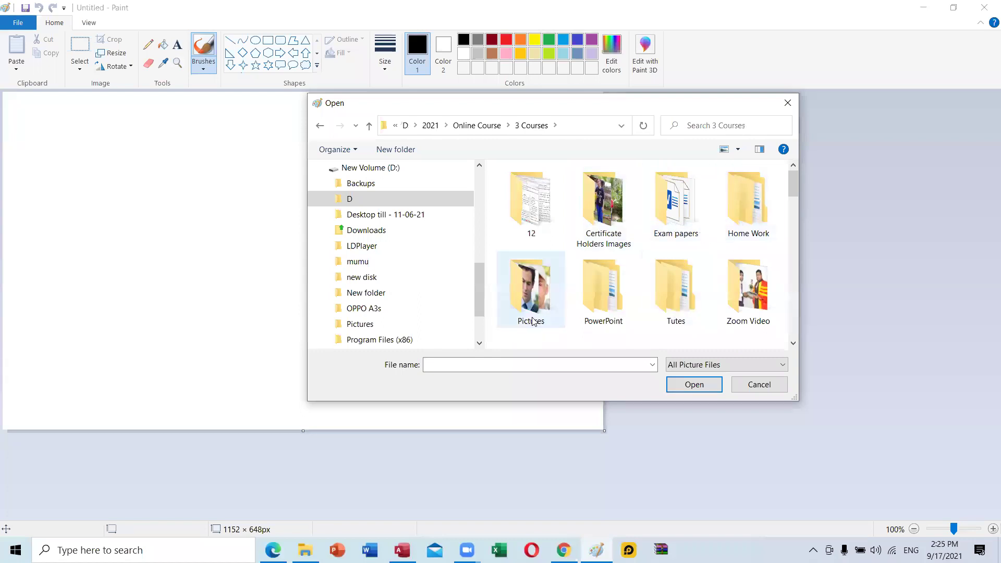
scroll(632, 319, down, 1)
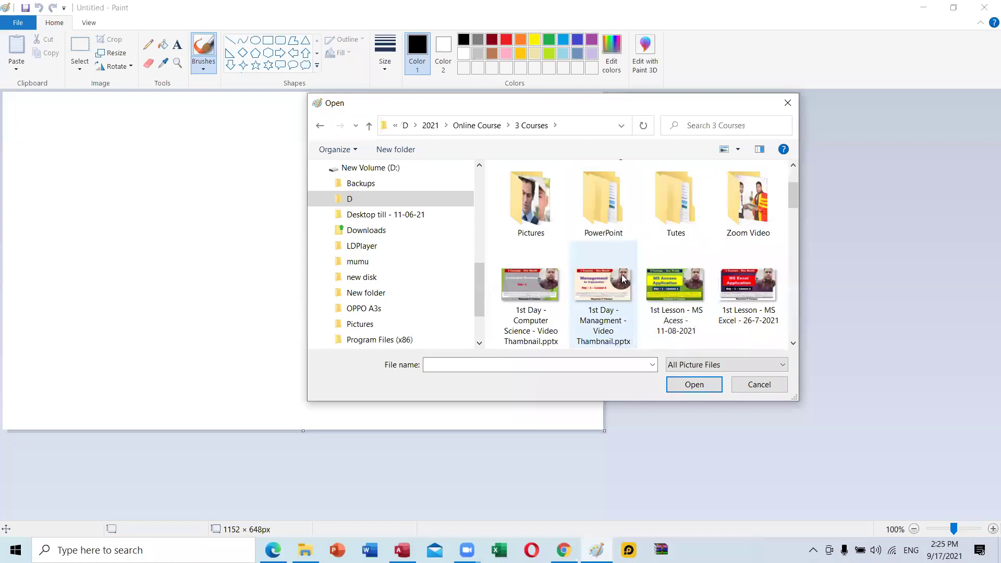
double_click(512, 195)
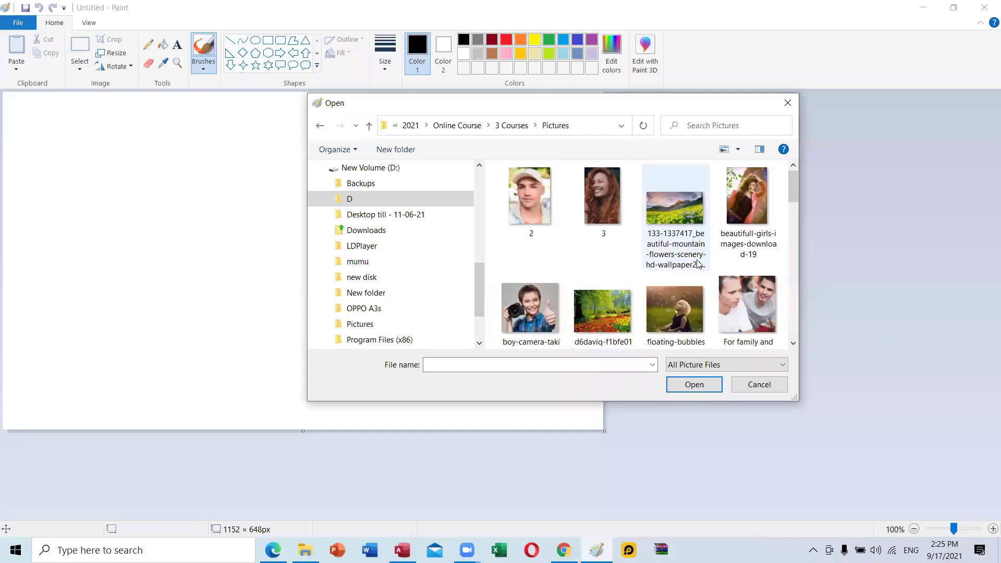
Open the N3 photo from the Pictures folder.
scroll(652, 224, down, 5)
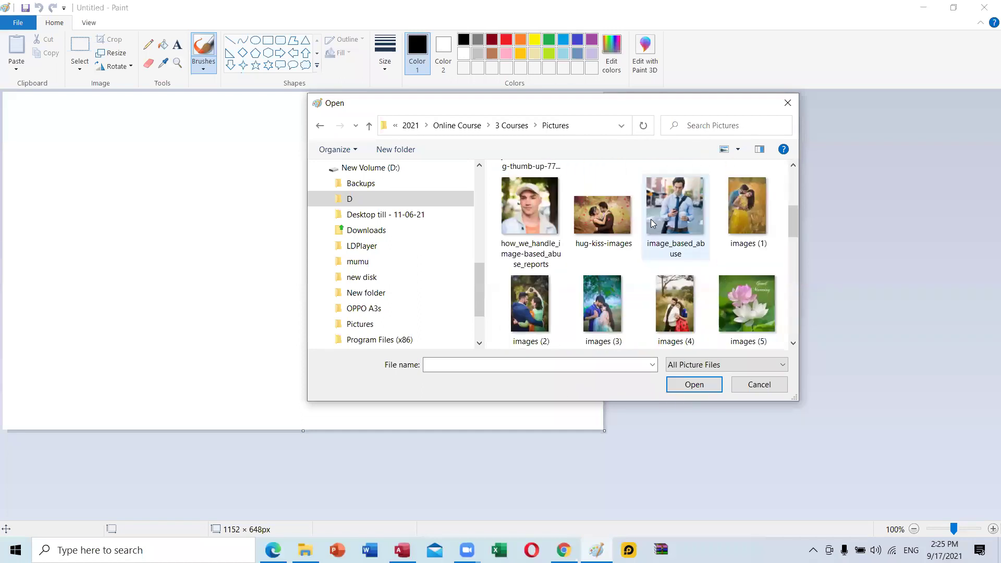
scroll(652, 224, down, 5)
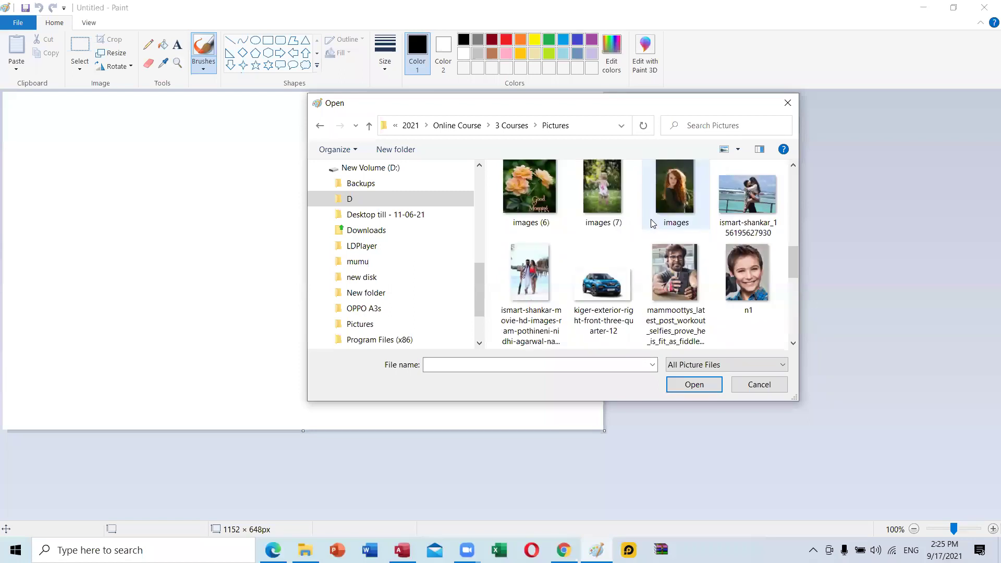
scroll(652, 223, down, 2)
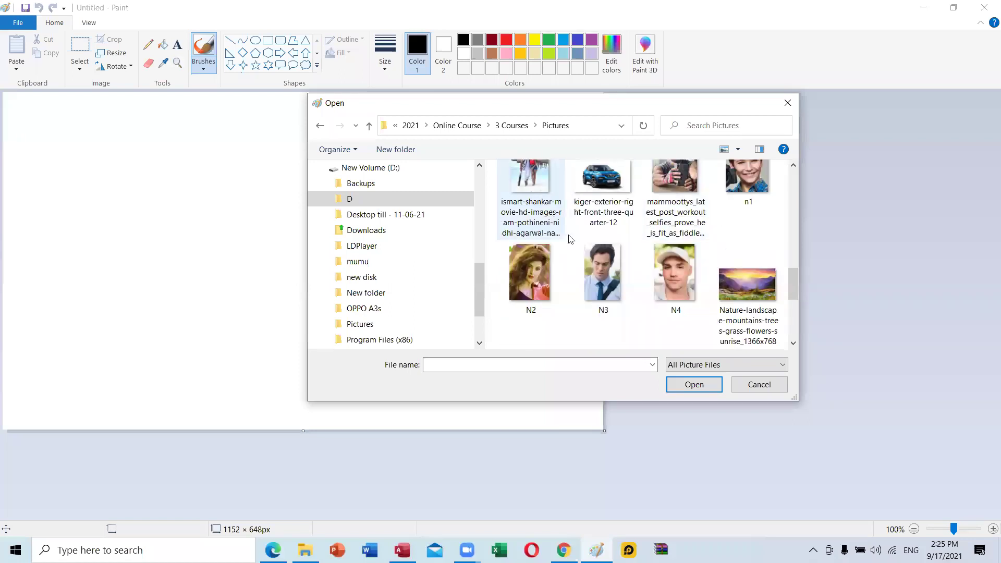
click(592, 250)
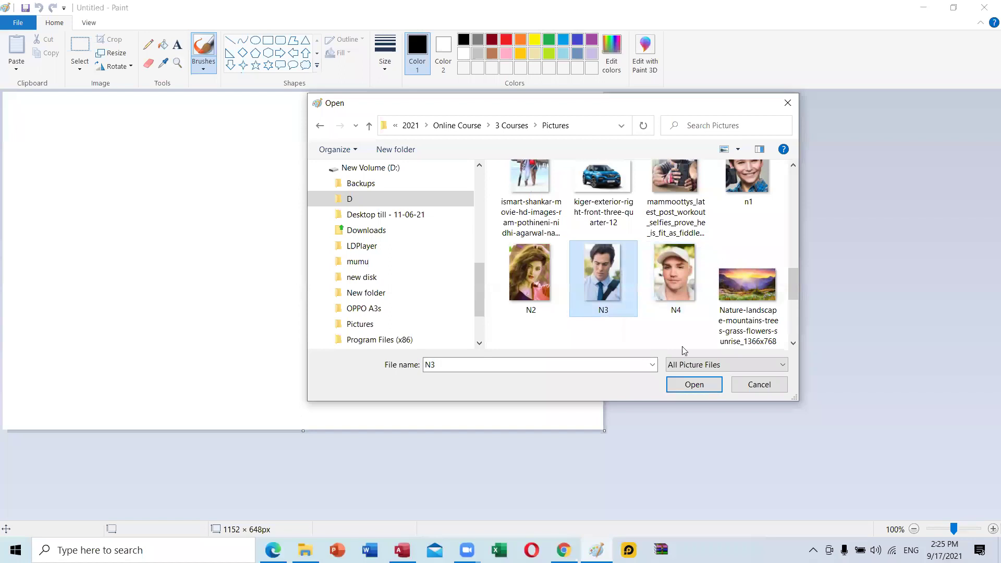
click(693, 384)
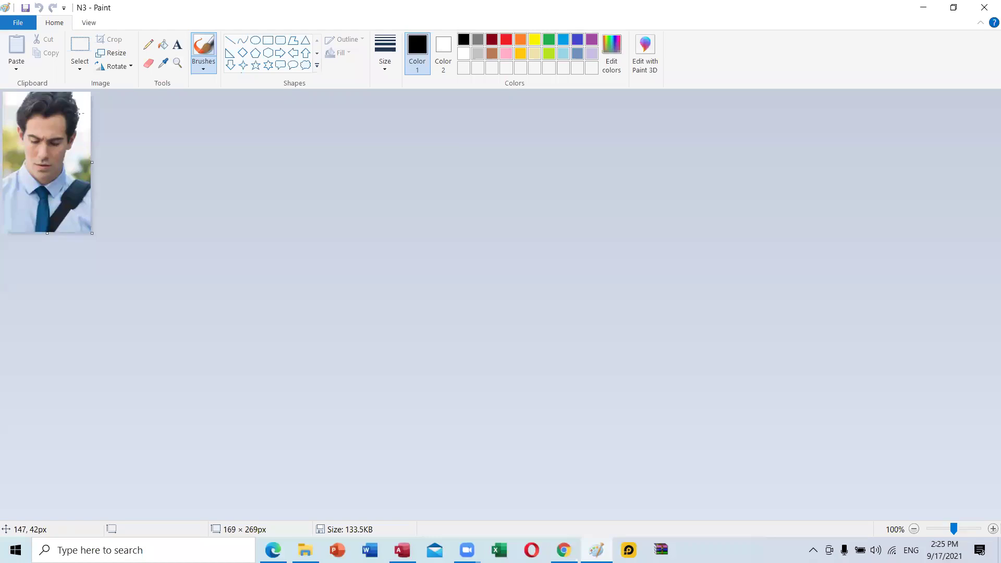
Open the N3 photo a second time.
key(ctrl+o)
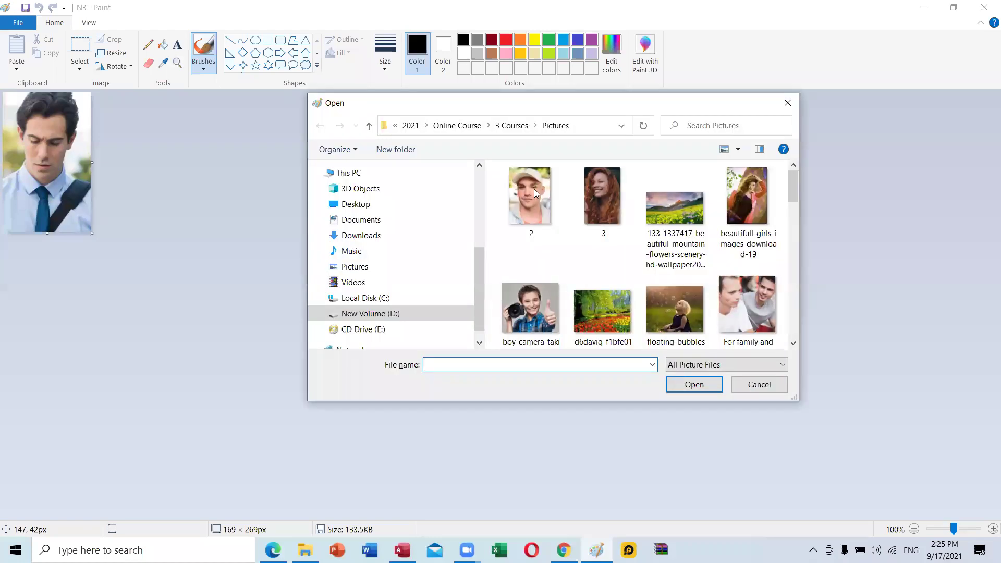
scroll(743, 281, down, 4)
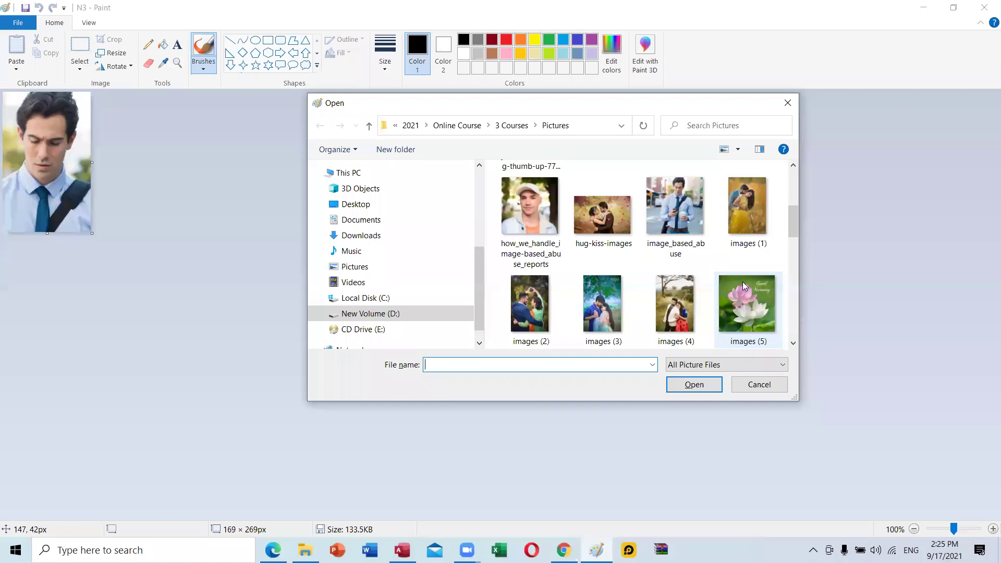
scroll(743, 281, down, 4)
scroll(745, 284, down, 2)
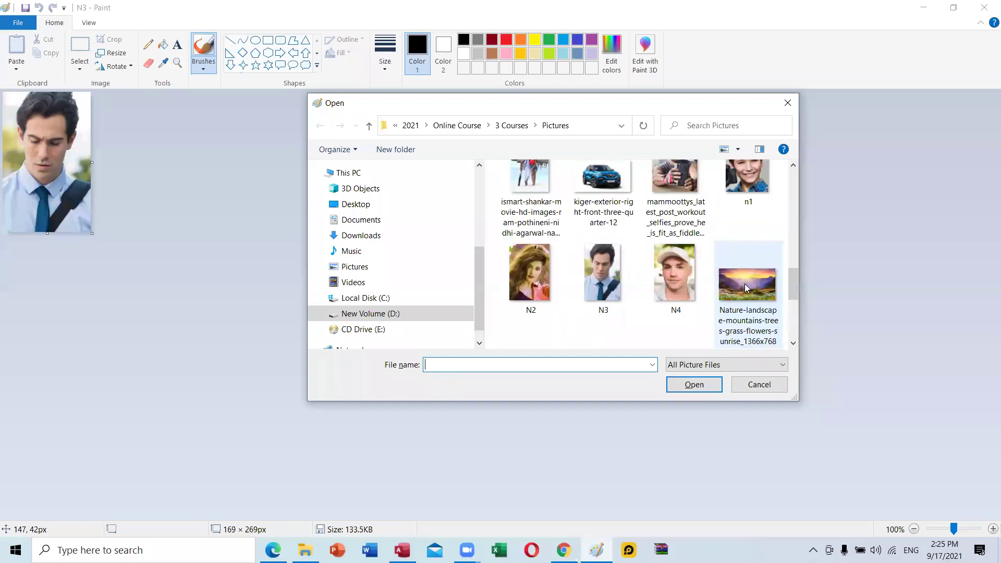
scroll(744, 284, up, 1)
click(617, 301)
click(693, 386)
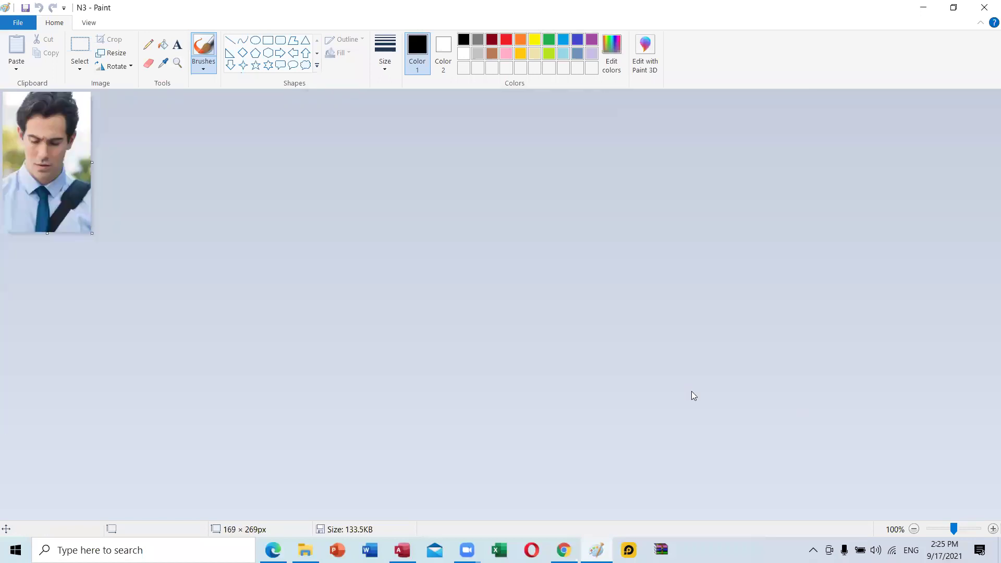
Open the 'For family and friends' photo instead.
key(ctrl+o)
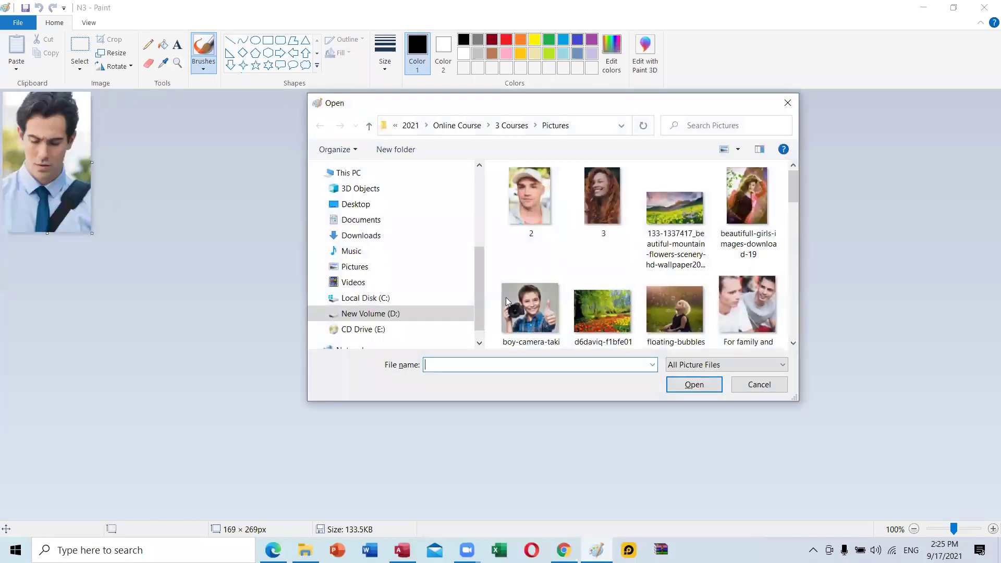
click(750, 303)
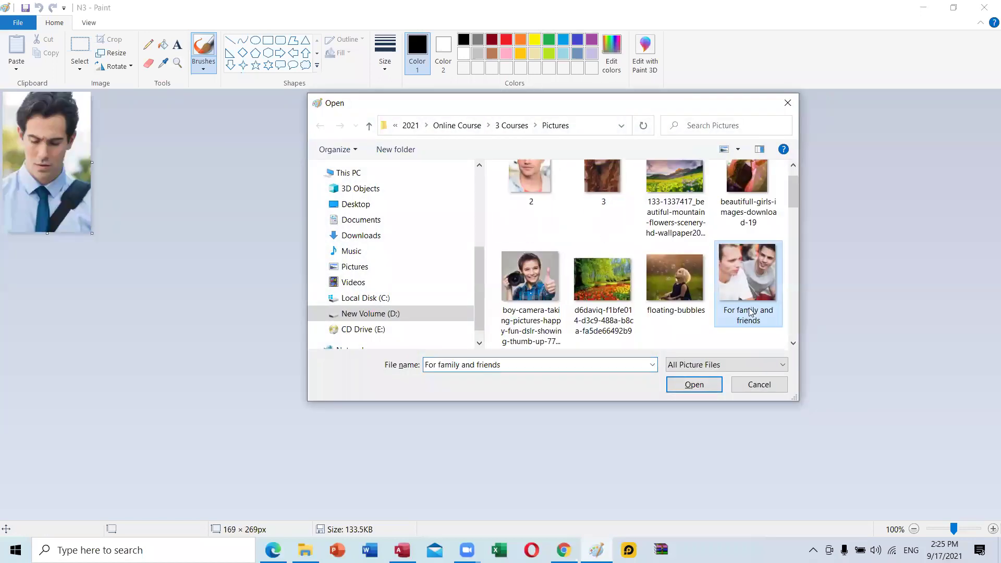
click(694, 385)
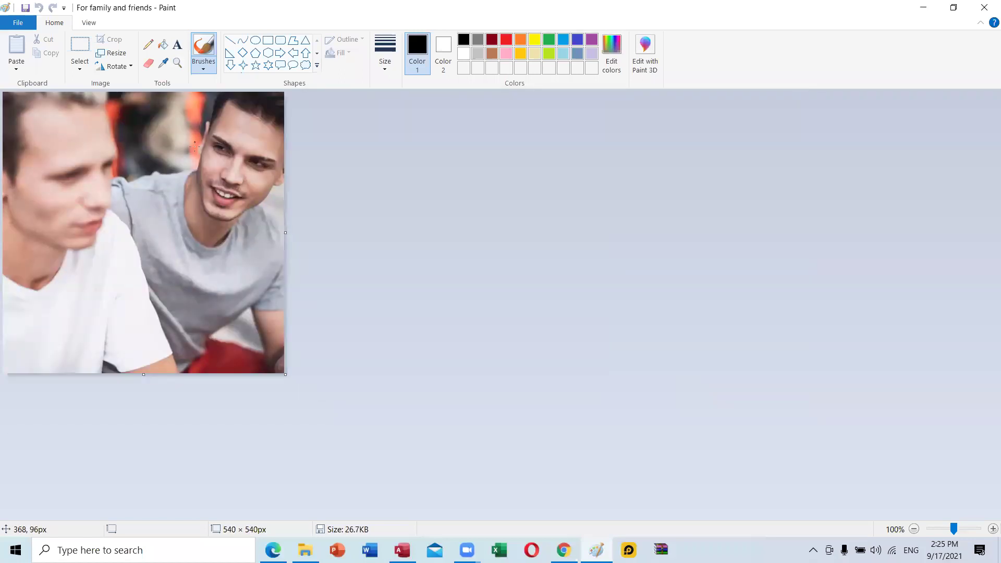
Crop the photo to a 208 × 280 px rectangle around the right-hand man's face.
click(75, 69)
click(86, 99)
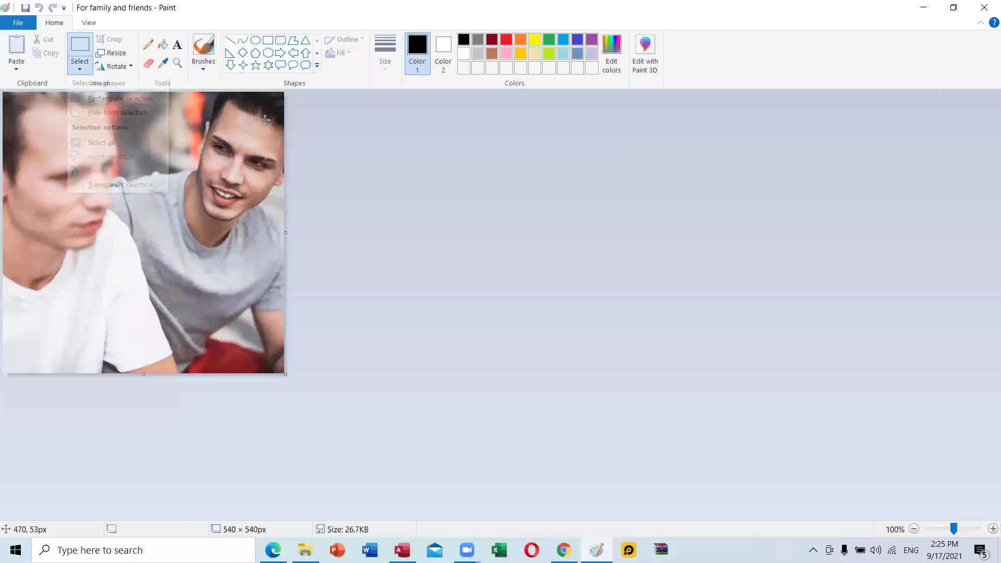
drag(175, 97, 285, 242)
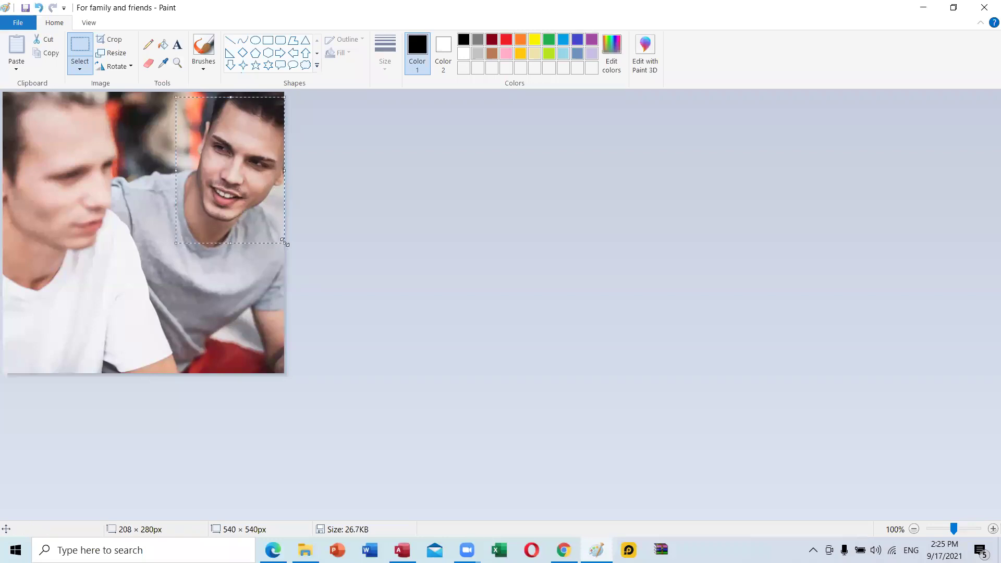
click(114, 39)
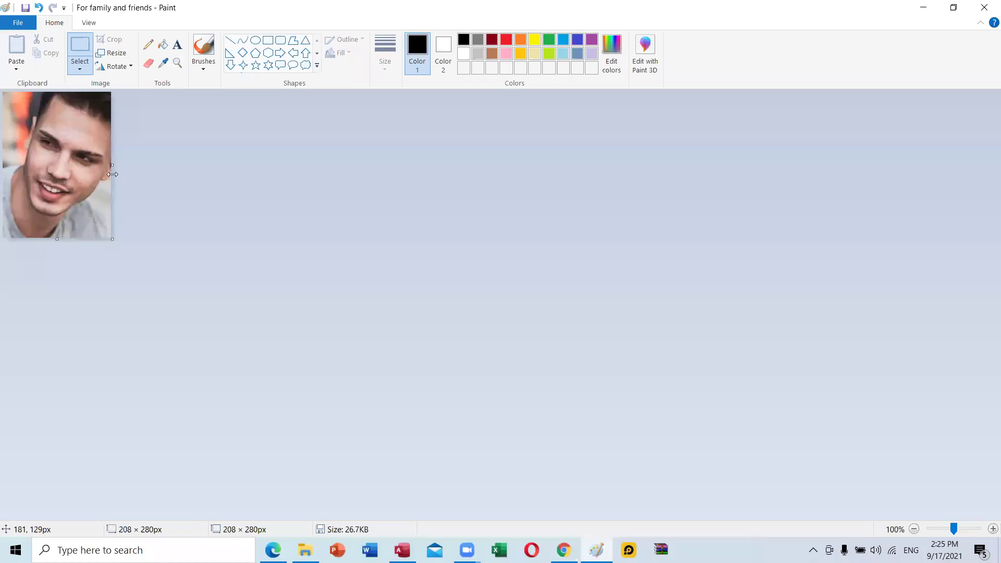
click(22, 29)
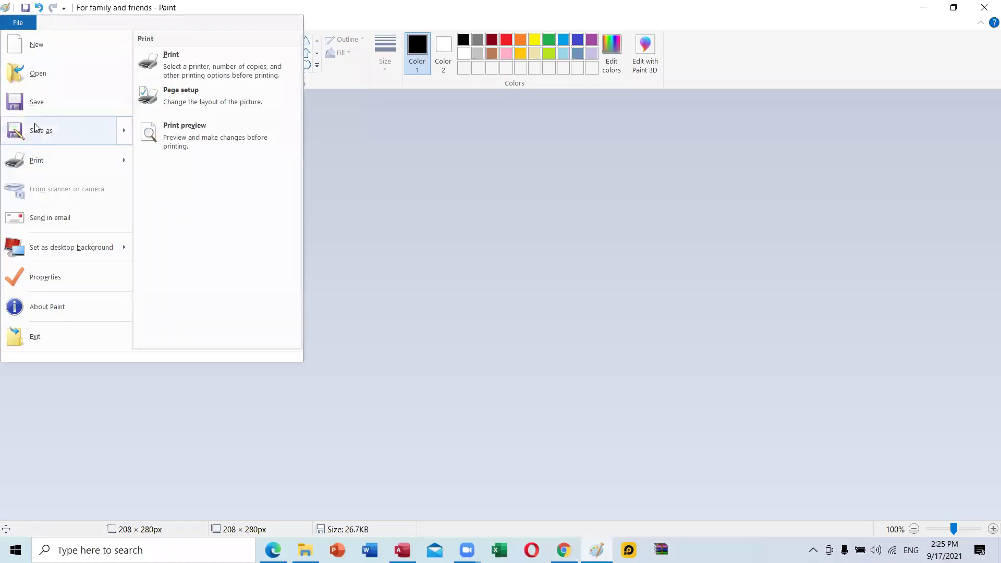
Save as BMP picture, browsing to 2021 > Online Class Lessons > DCBL-II > MS Access.
mouse_move(53, 127)
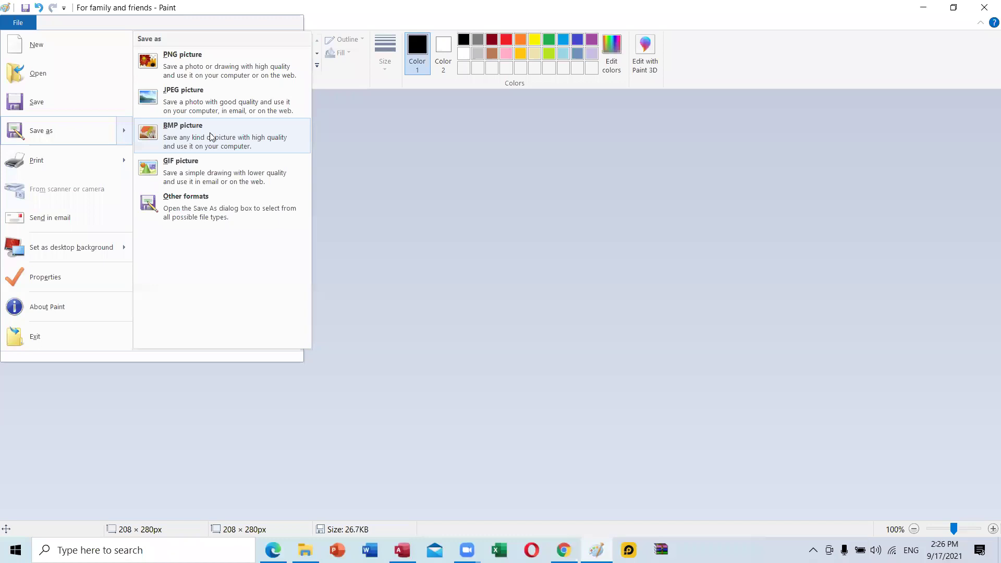
click(211, 136)
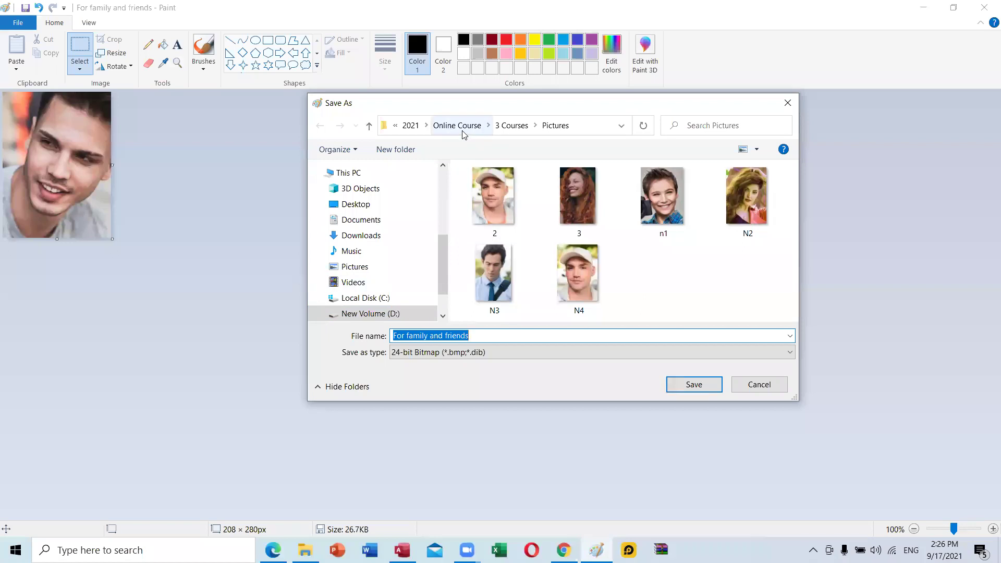
click(409, 125)
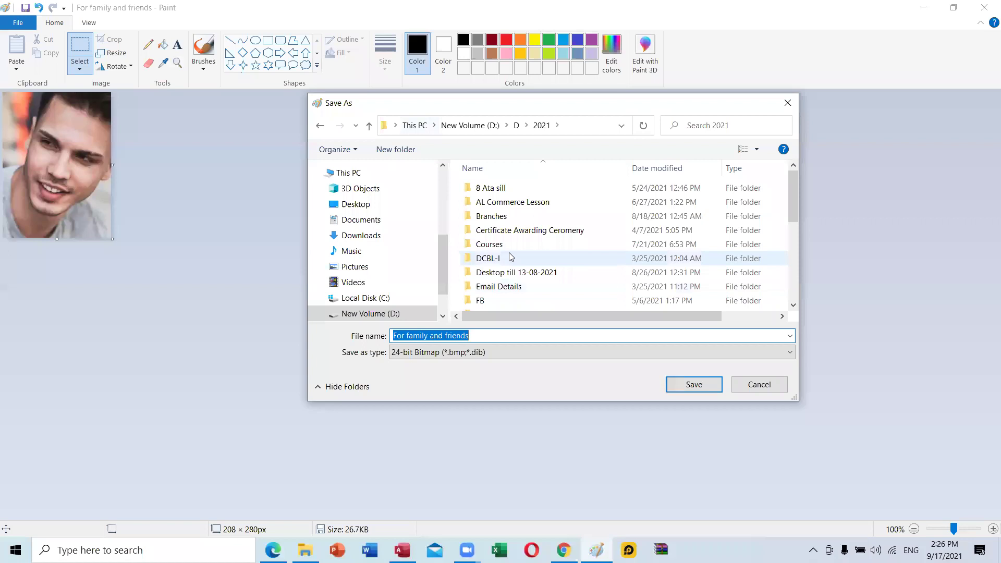
scroll(511, 257, down, 2)
double_click(510, 290)
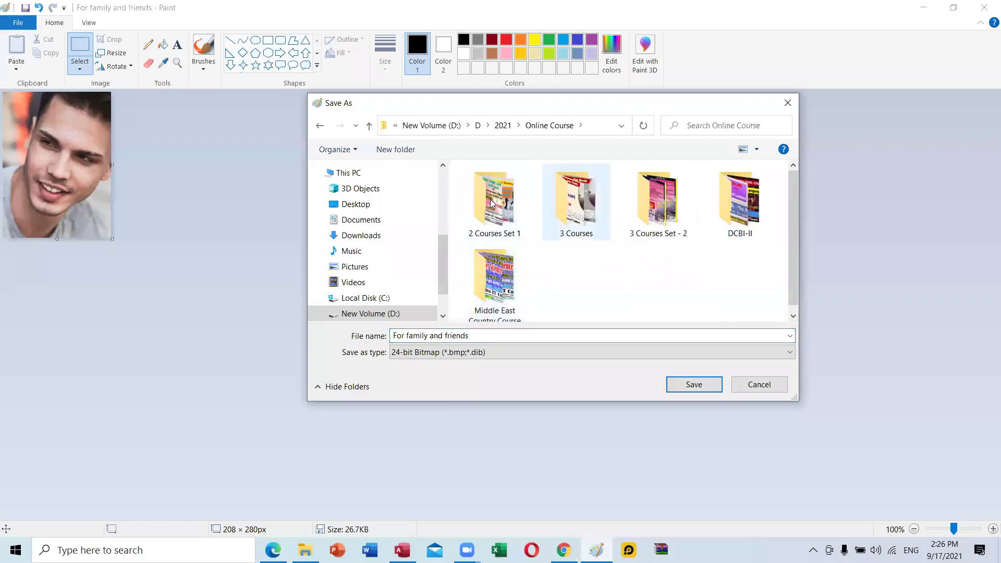
click(369, 126)
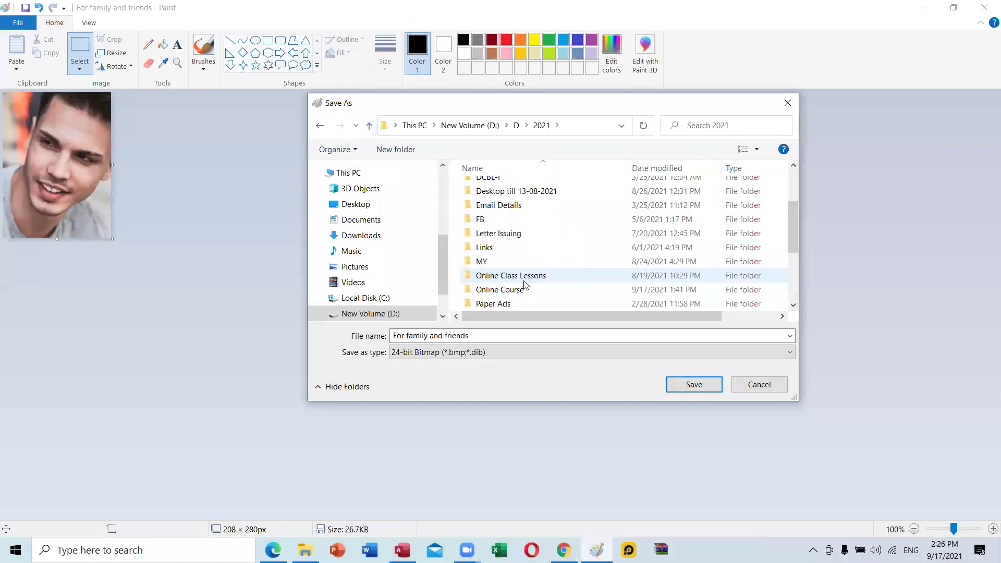
double_click(532, 276)
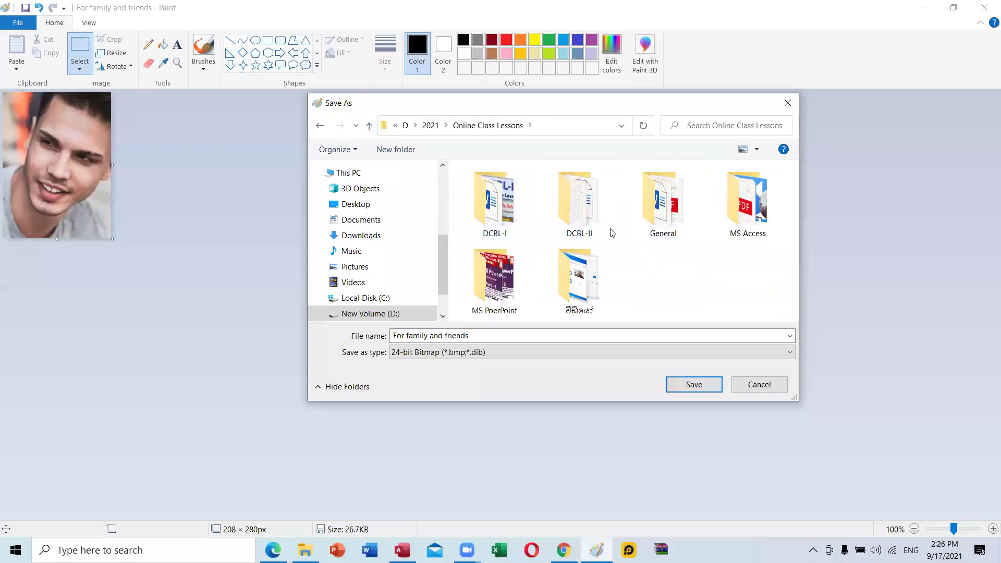
double_click(586, 222)
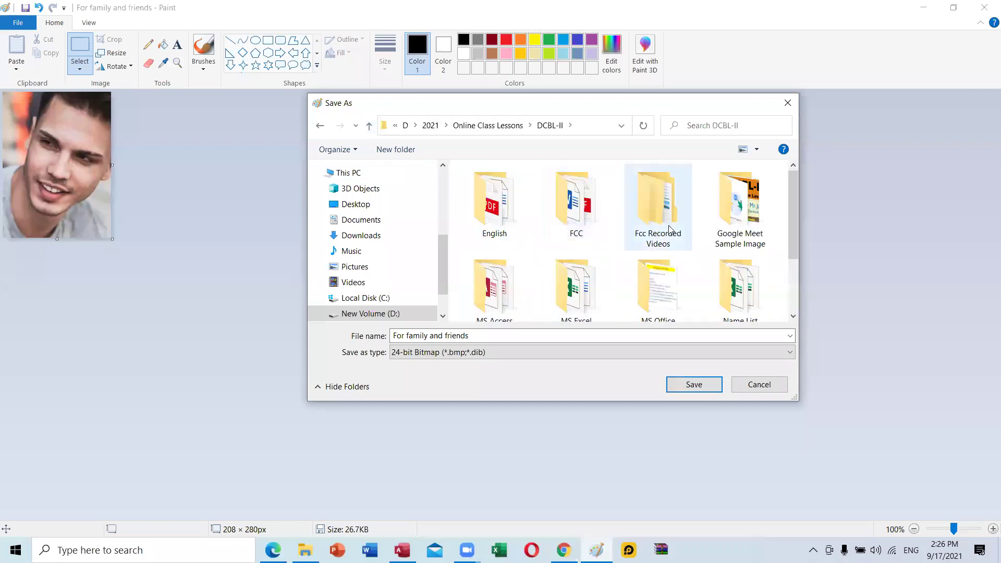
scroll(733, 271, down, 1)
scroll(732, 277, down, 3)
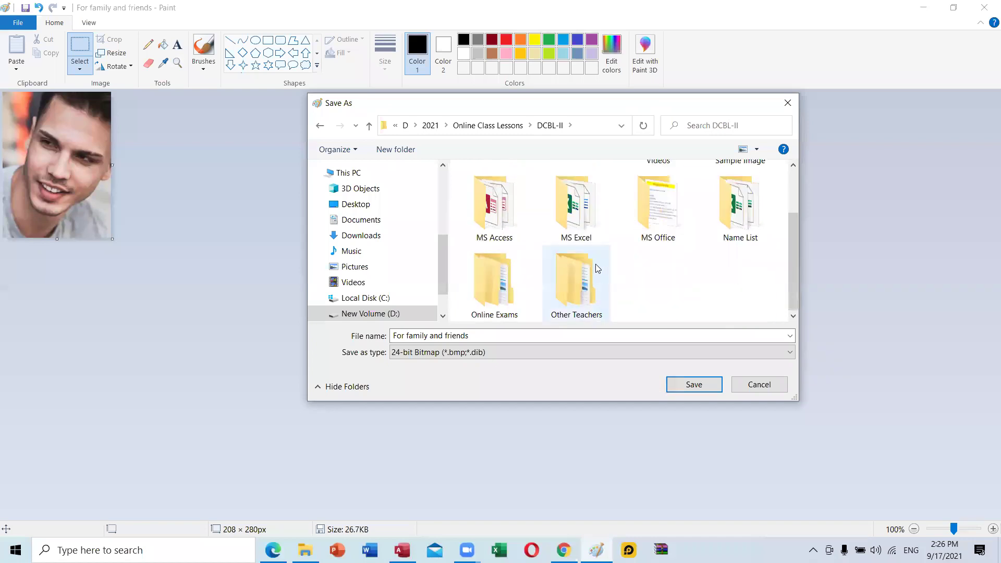
click(486, 209)
double_click(486, 209)
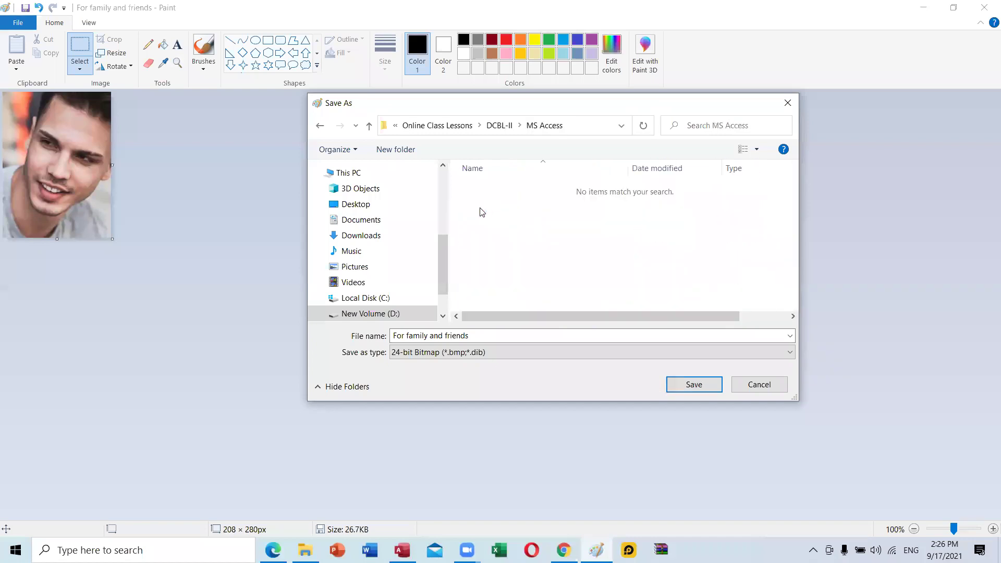
Create an Images folder there and save the picture inside it as 1.
click(413, 153)
text(Images)
key(Return)
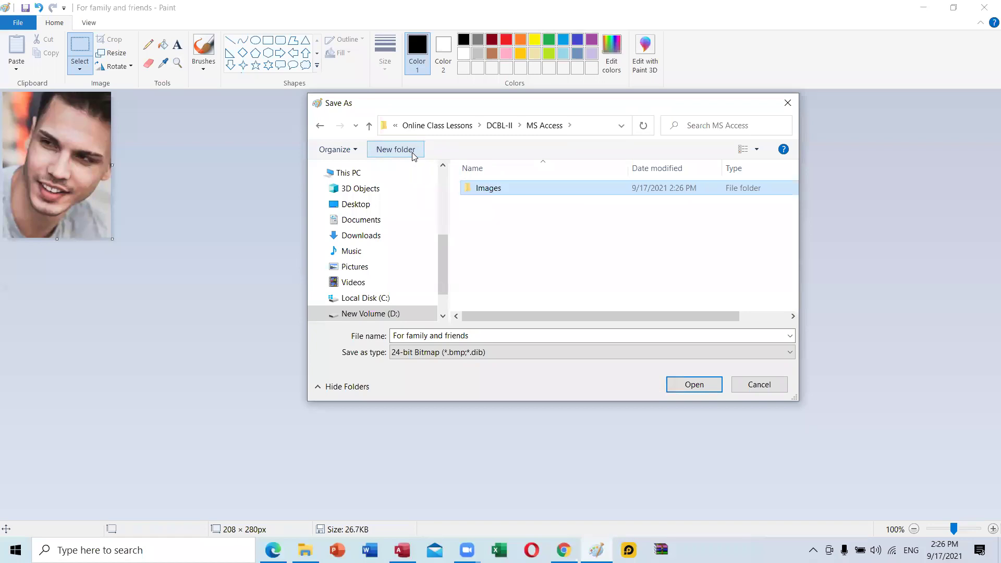
key(Return)
click(480, 336)
text(1)
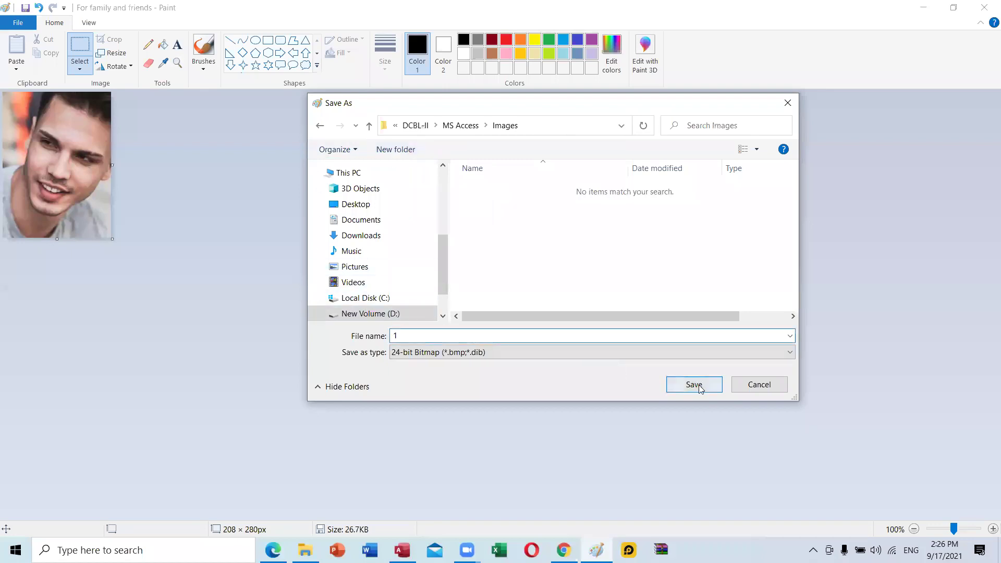
click(698, 385)
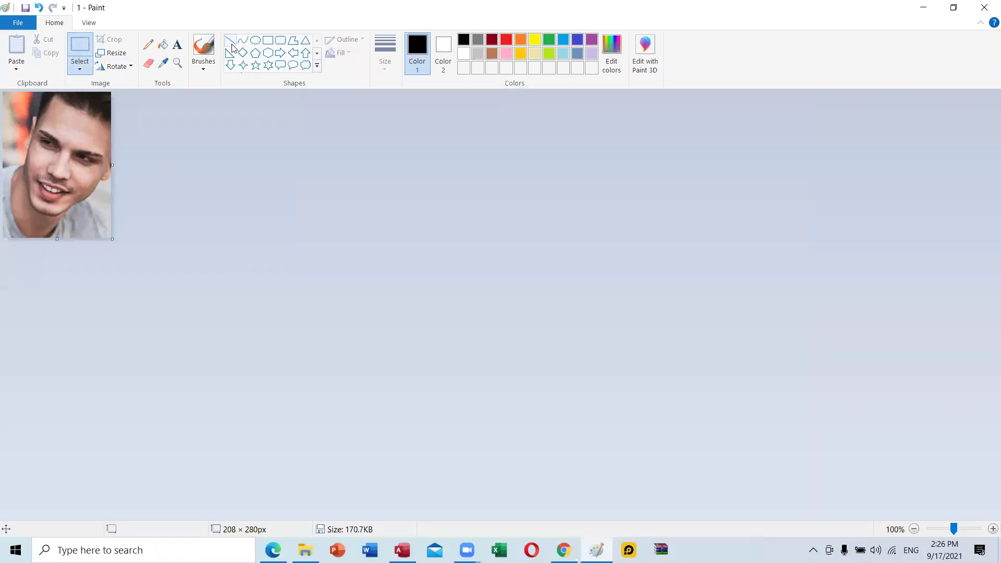
Start a new picture and browse the Open dialog to D: > D > 2021 > Online Course > 3 Courses > Pictures.
key(ctrl+n)
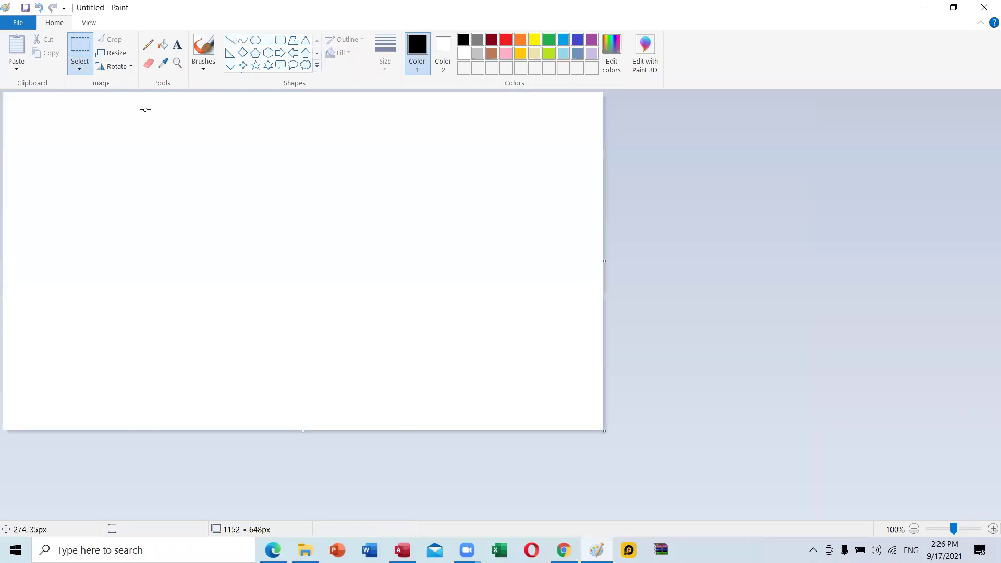
click(16, 22)
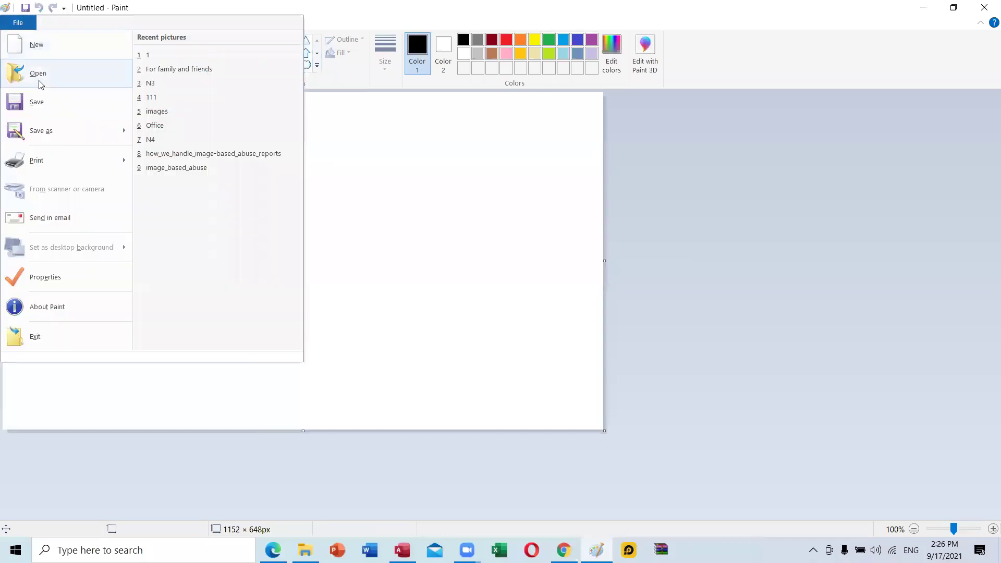
click(36, 75)
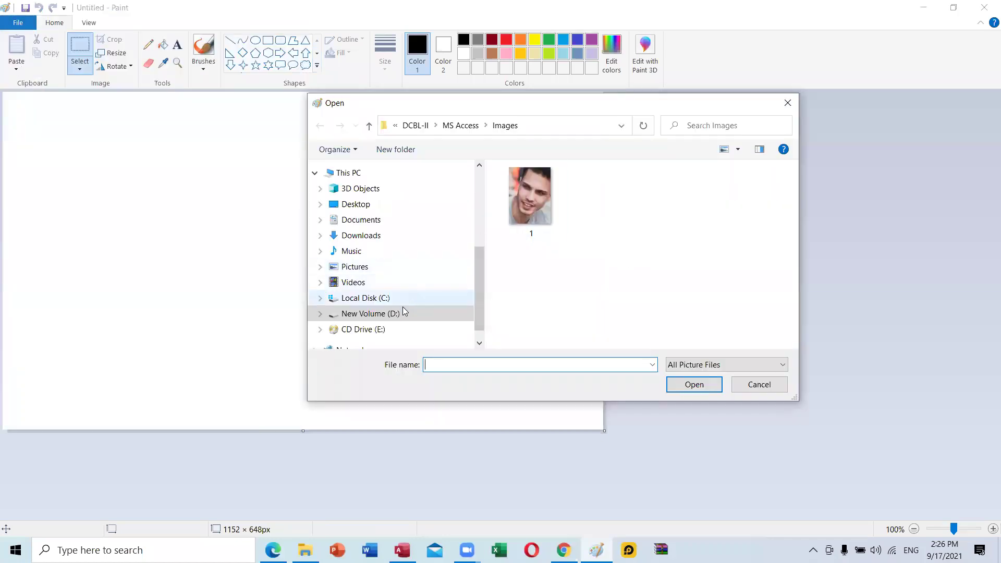
click(402, 308)
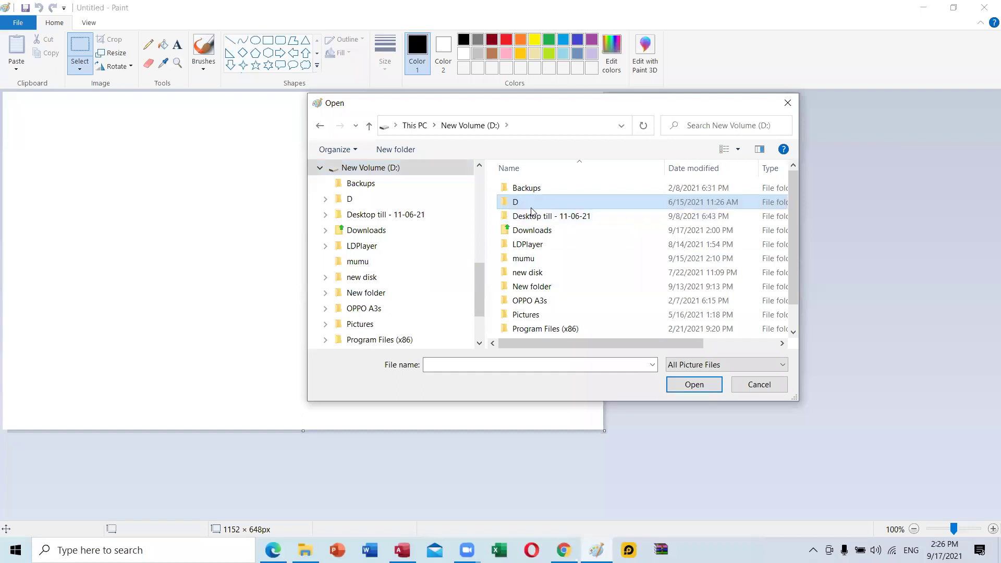
double_click(531, 203)
double_click(531, 204)
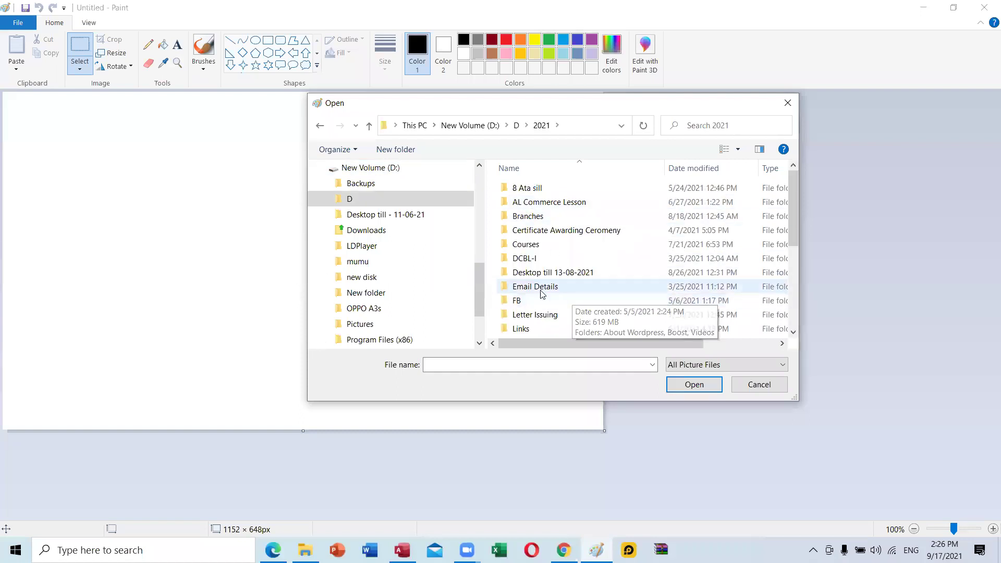
scroll(574, 295, down, 1)
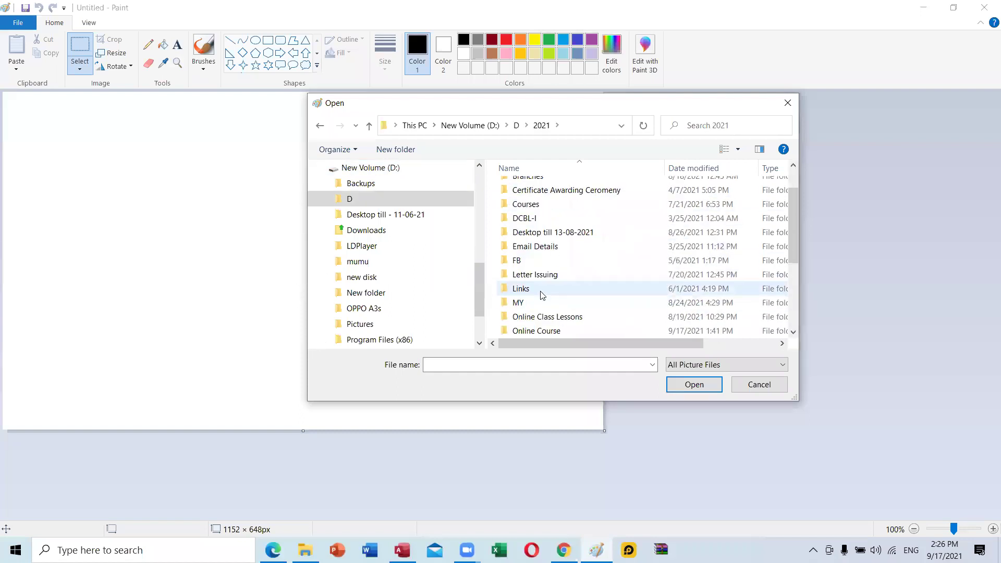
double_click(533, 331)
double_click(622, 230)
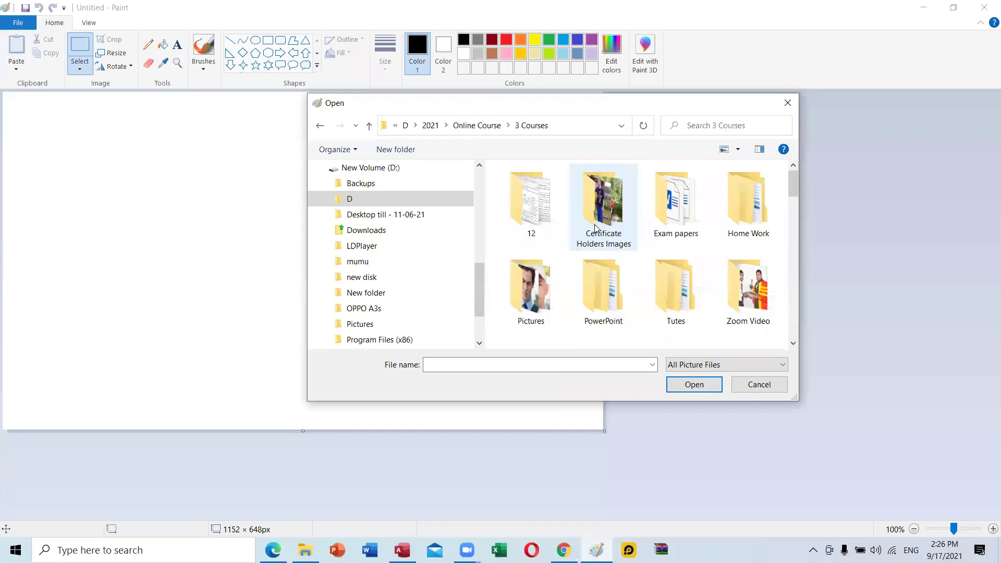
scroll(539, 292, down, 1)
double_click(534, 219)
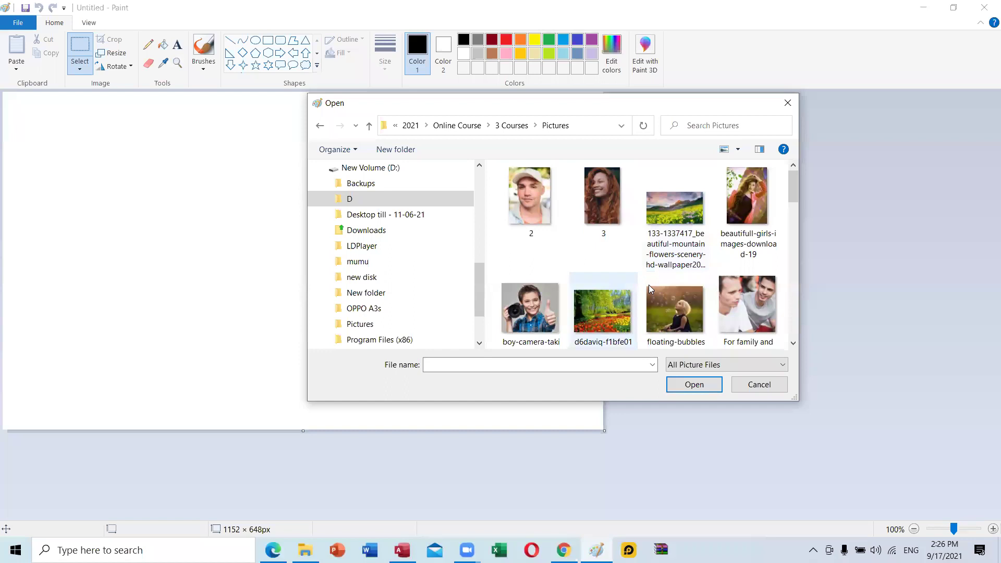
Open the PREM MOBILEs (50) photo.
scroll(650, 281, down, 1)
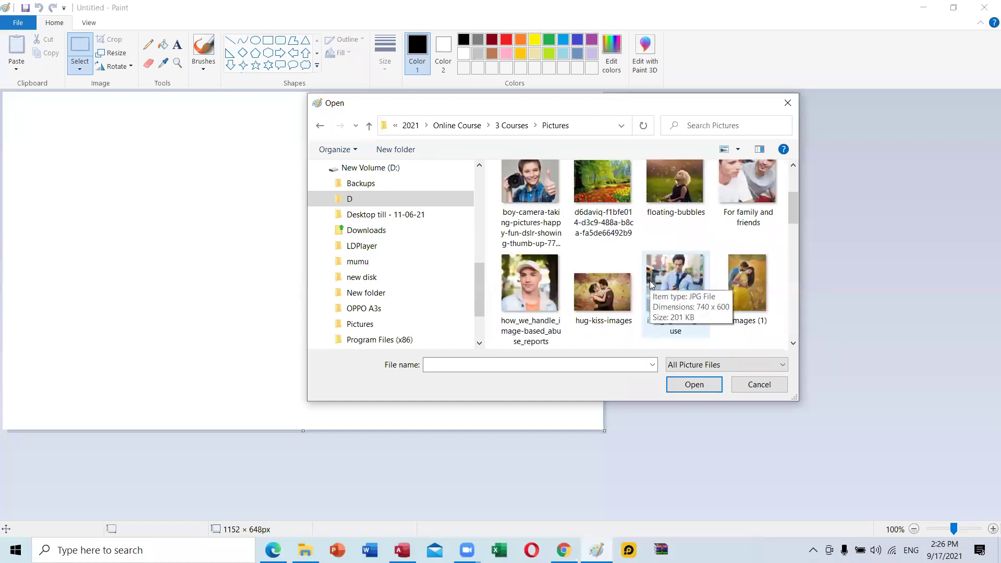
scroll(650, 281, down, 1)
scroll(665, 291, down, 1)
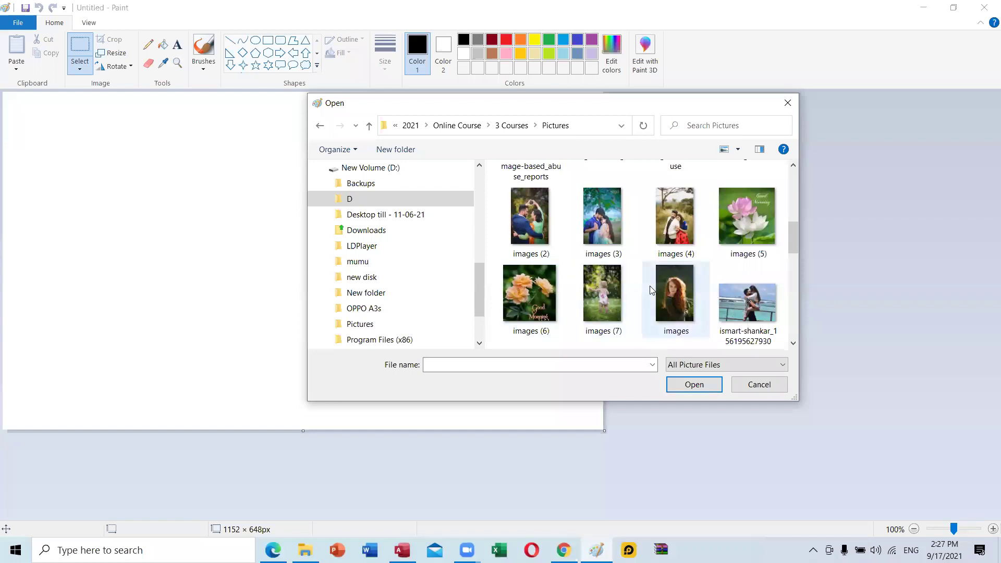
scroll(652, 284, down, 3)
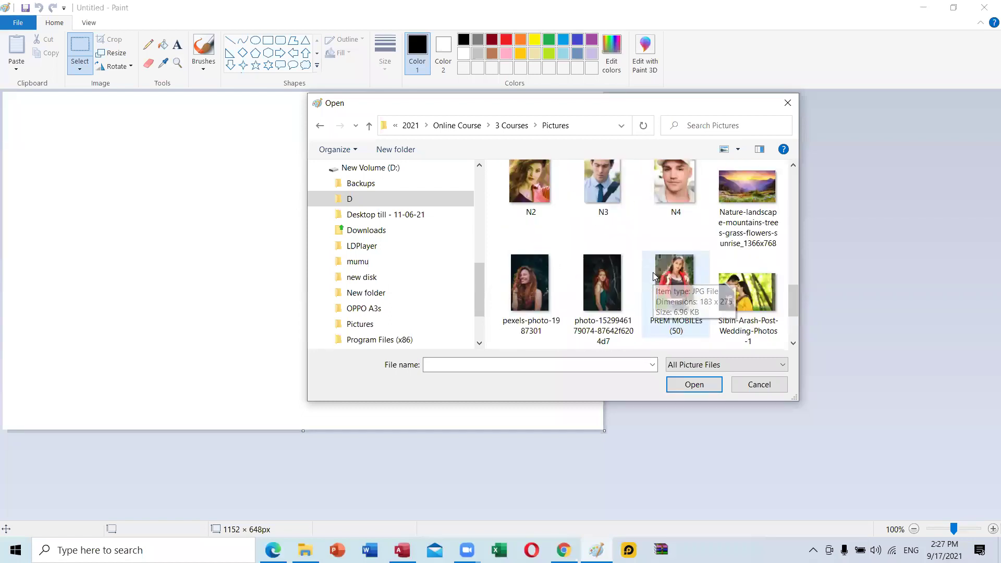
click(673, 272)
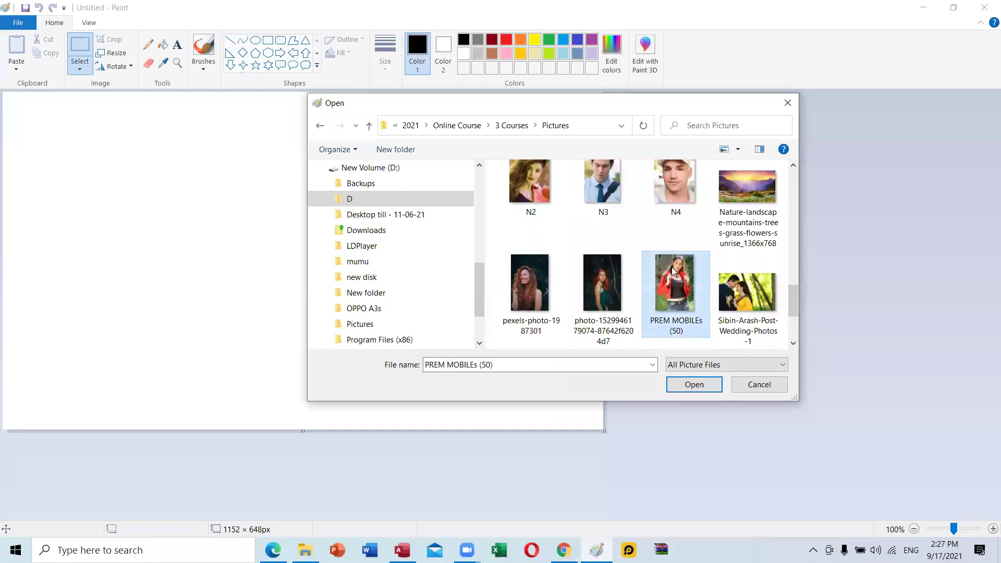
click(692, 385)
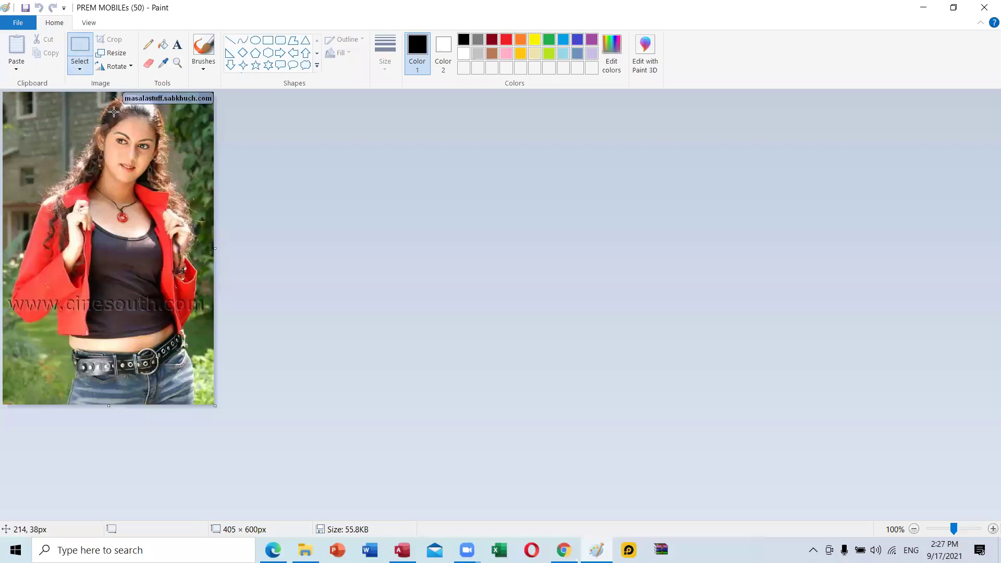
Crop PREM MOBILEs (50) to a 198 × 235 px face-and-shoulders rectangle.
click(82, 67)
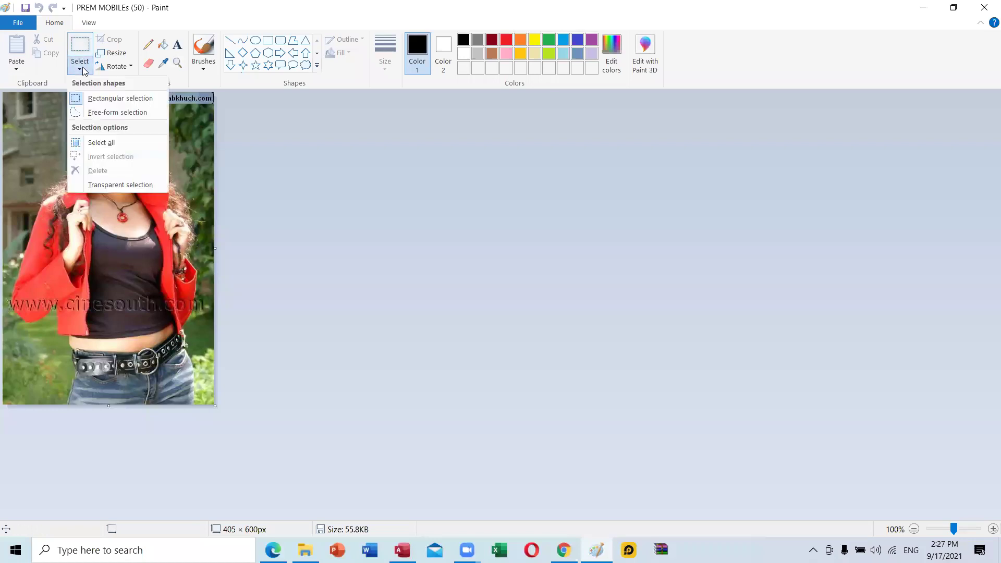
click(92, 99)
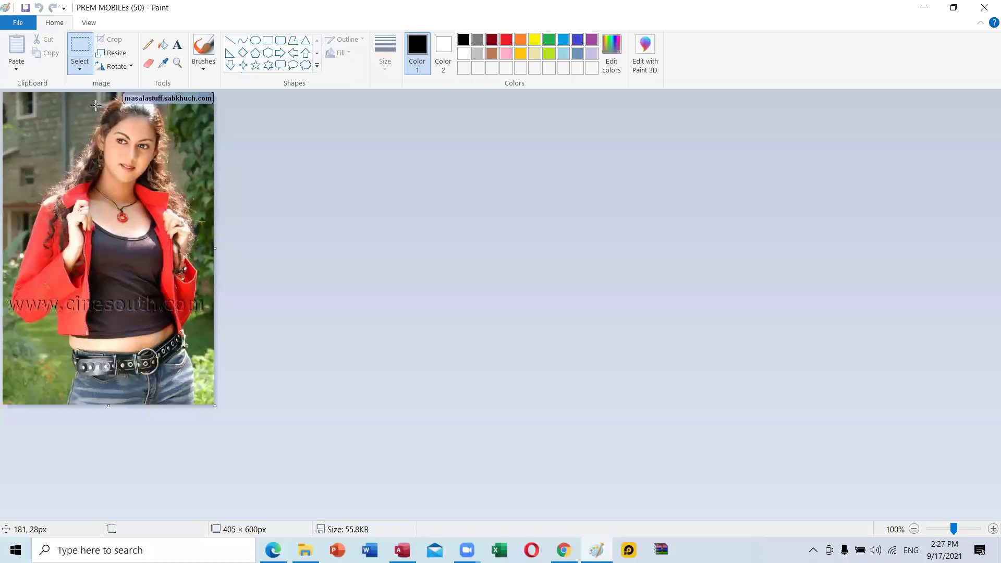
mouse_move(74, 99)
mouse_down()
mouse_move(155, 217)
mouse_move(176, 221)
mouse_up()
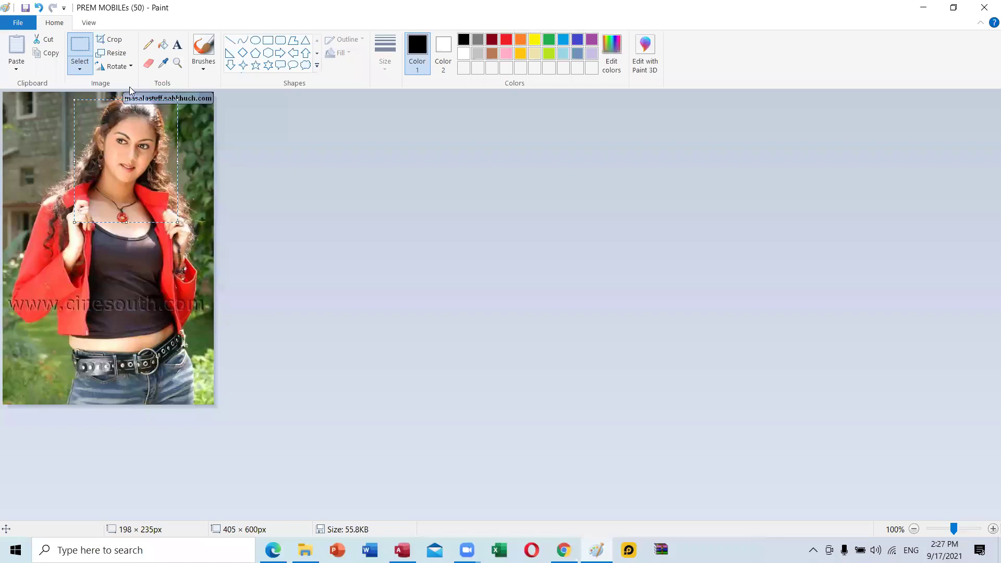
click(114, 40)
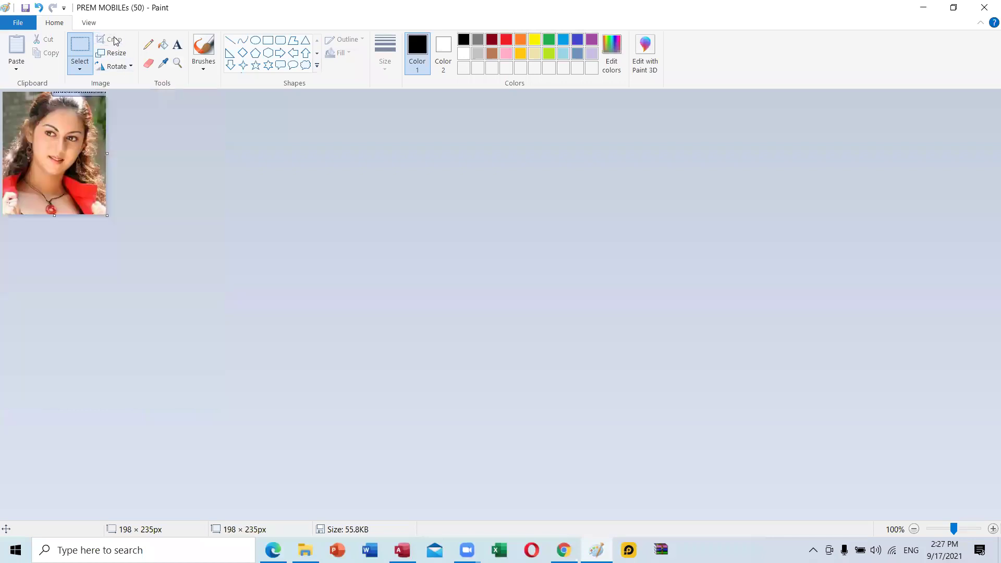
click(13, 23)
Save as BMP picture, browsing to D: > D > 2021 > Online Class Lessons > DCBL-II.
mouse_move(39, 131)
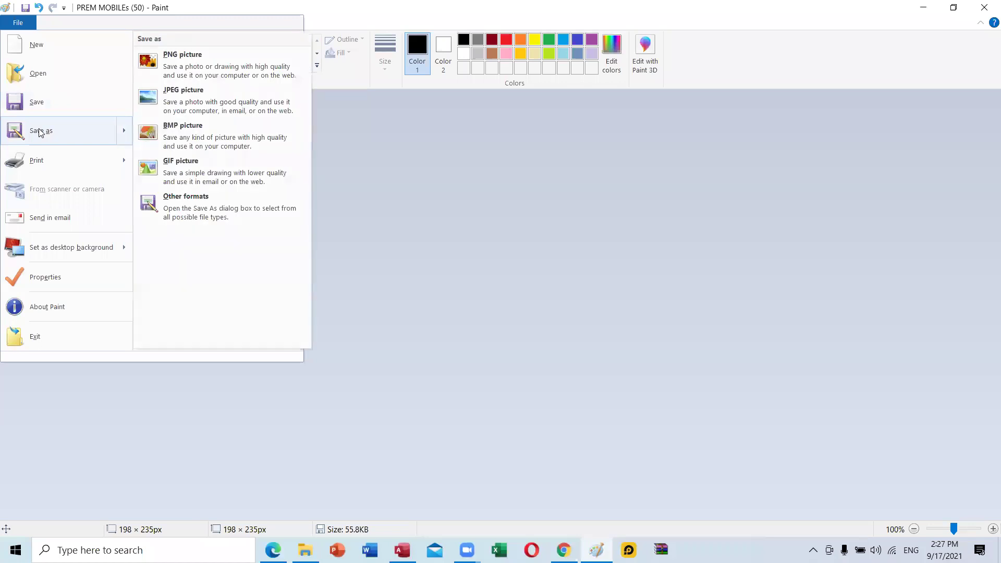
click(186, 131)
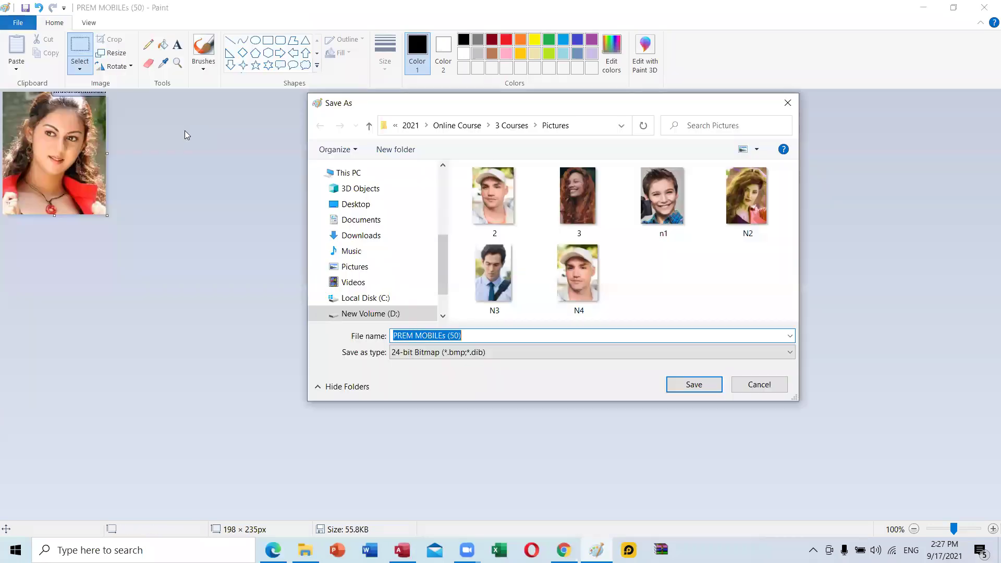
click(388, 313)
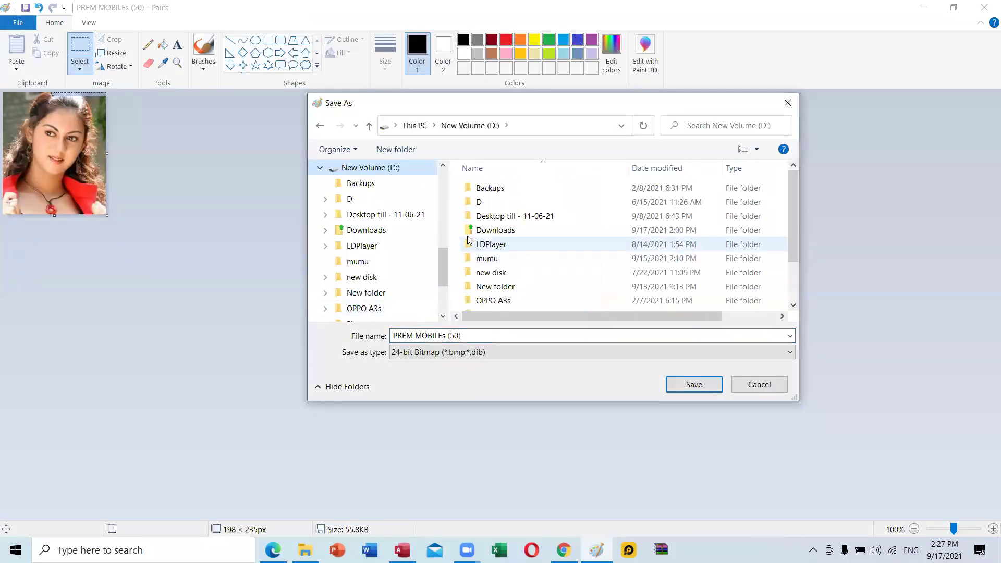
double_click(477, 202)
click(505, 202)
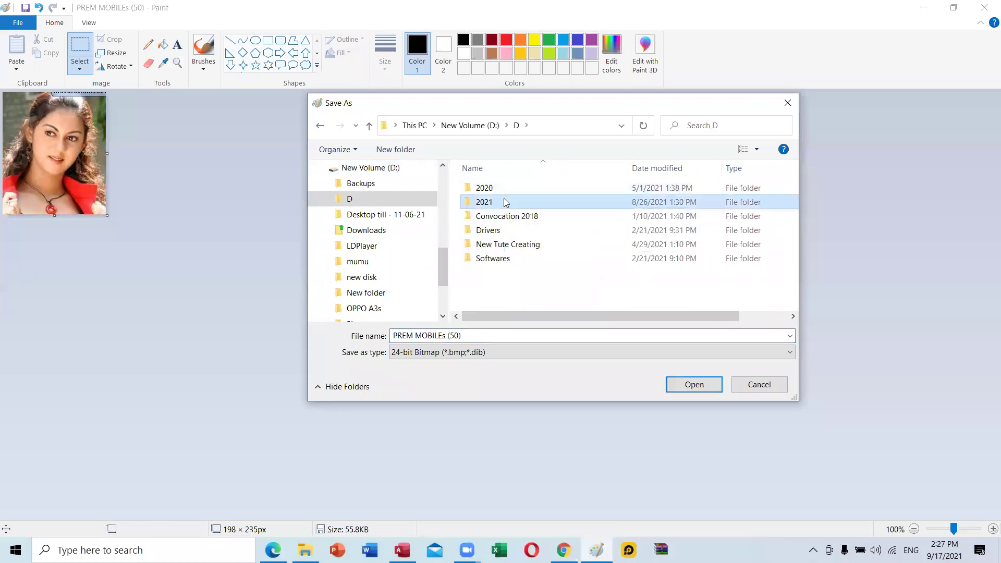
double_click(505, 202)
scroll(514, 261, down, 3)
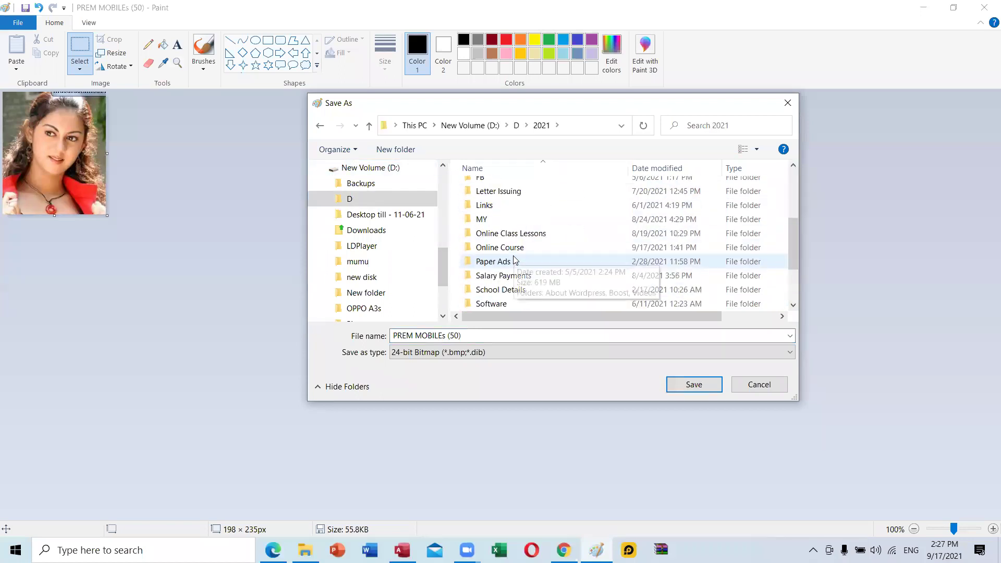
double_click(511, 234)
double_click(576, 209)
Save the portrait as 2 in the MS Access > Images folder.
scroll(498, 251, down, 2)
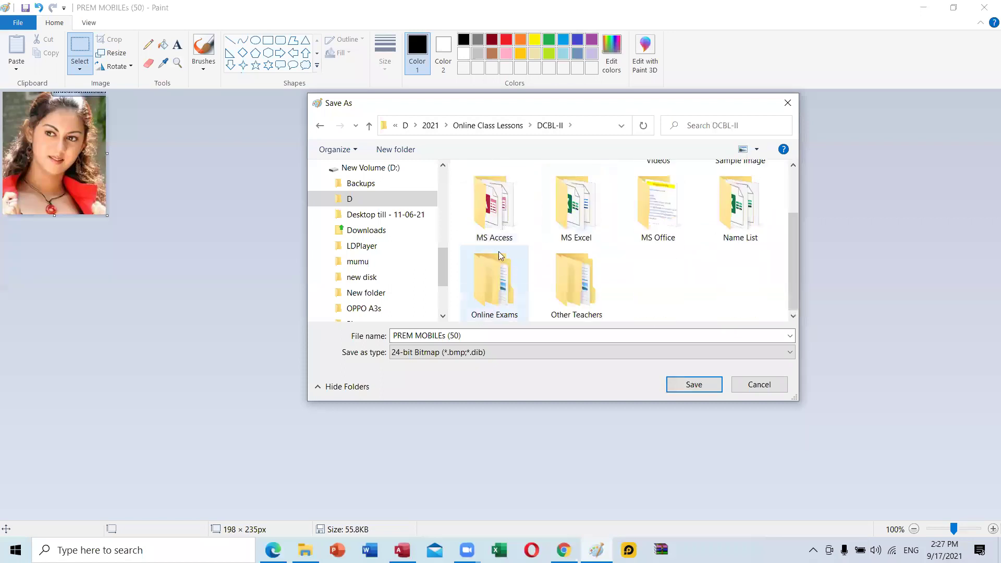
double_click(478, 217)
double_click(474, 191)
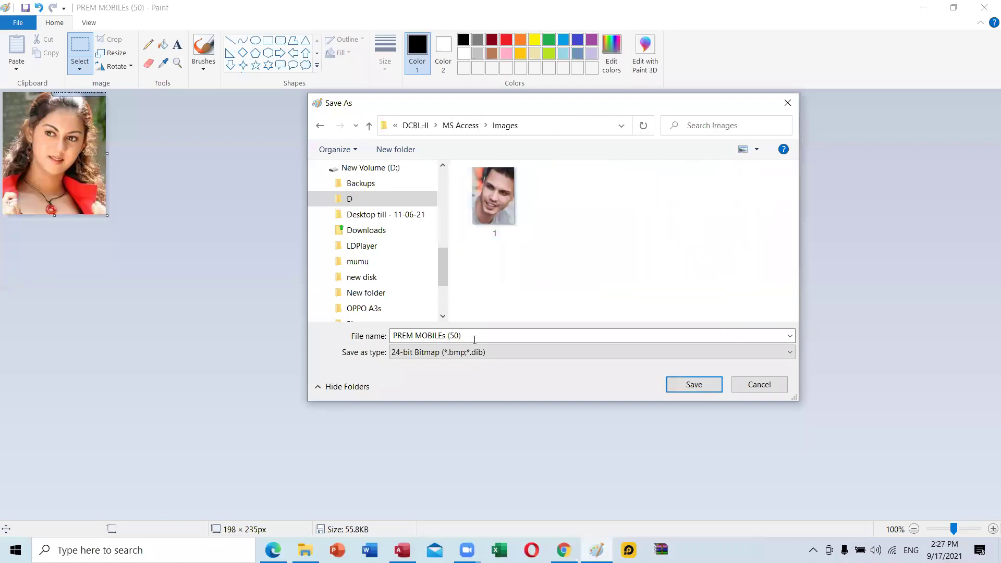
click(474, 333)
text(2)
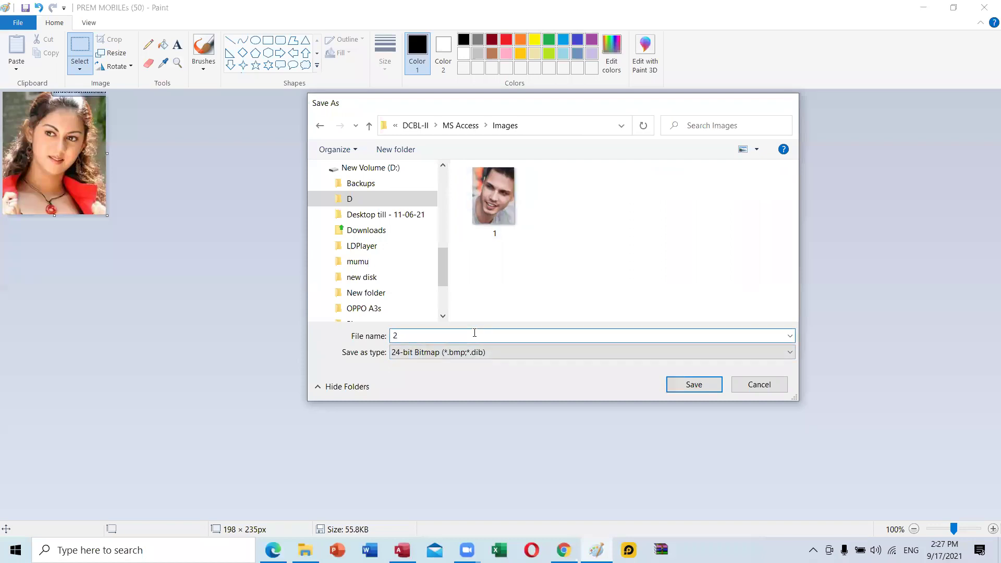
key(Return)
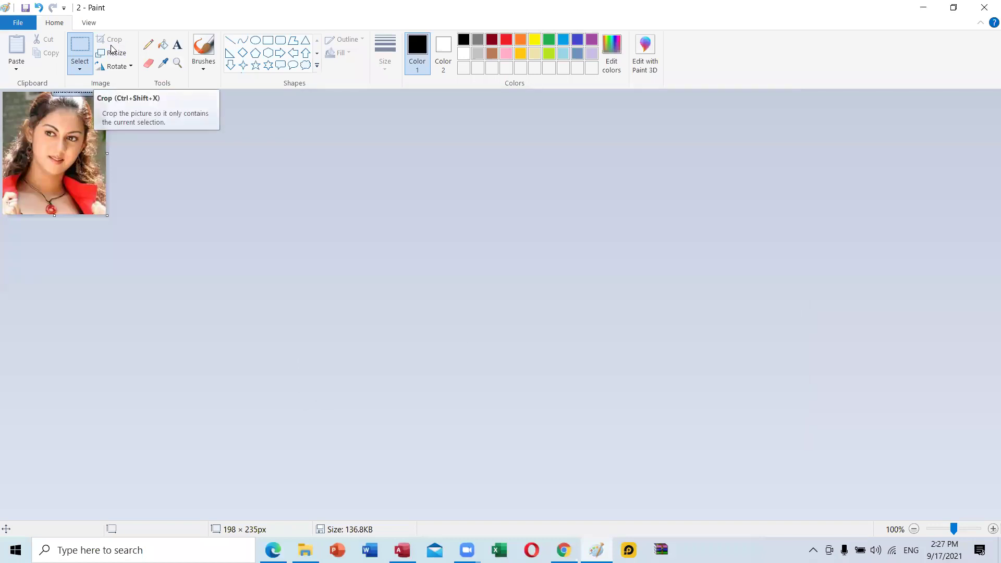
key(ctrl+n)
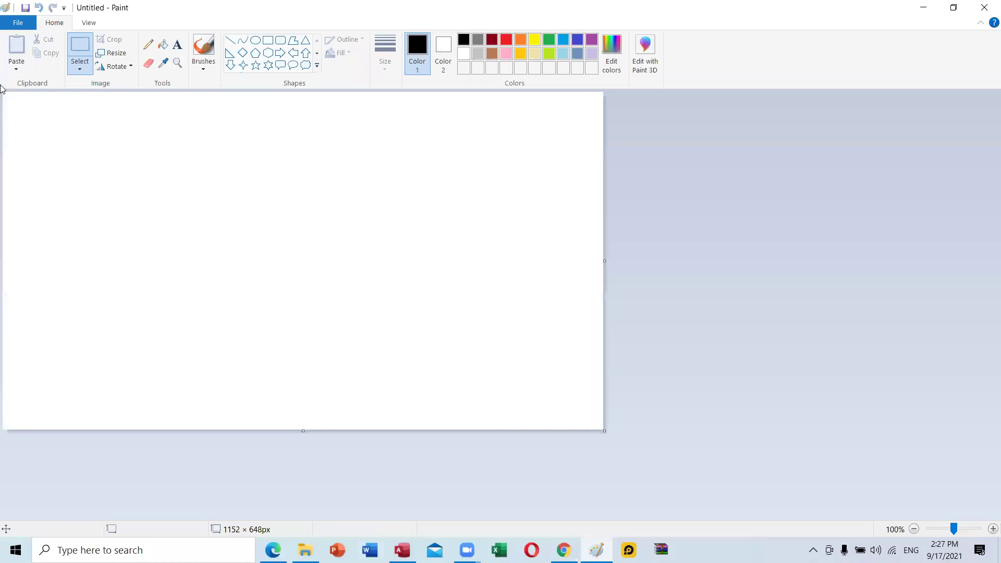
In Paint's Open dialog, browse to D > 2021 > Online Course > 3 Courses > Pictures.
click(15, 23)
click(44, 72)
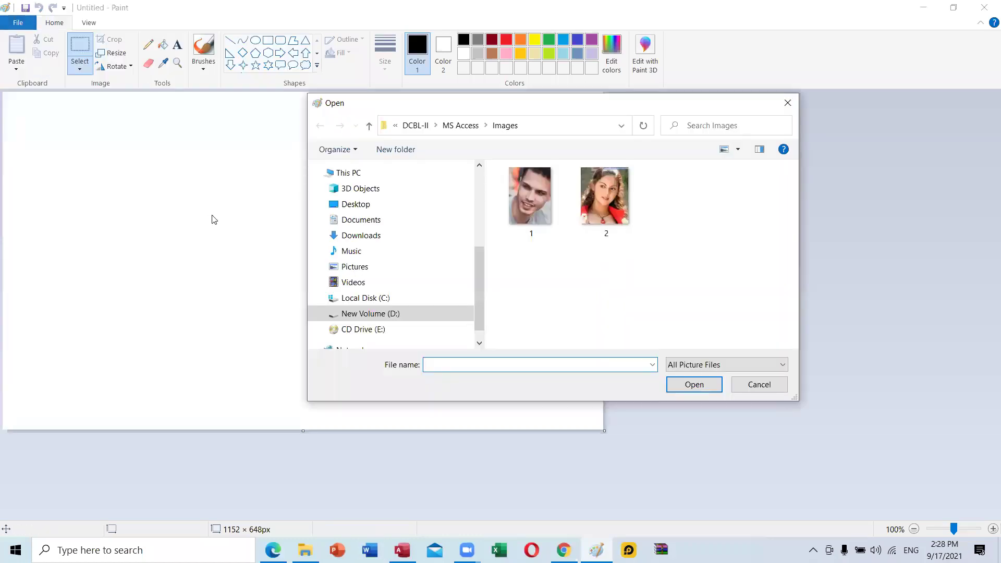
click(395, 314)
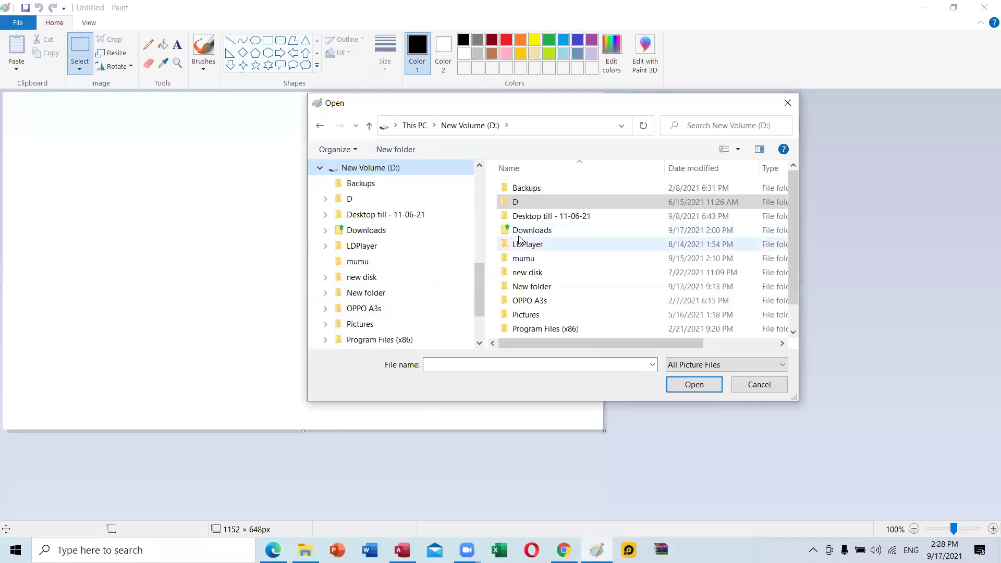
double_click(515, 202)
double_click(533, 197)
scroll(553, 276, down, 3)
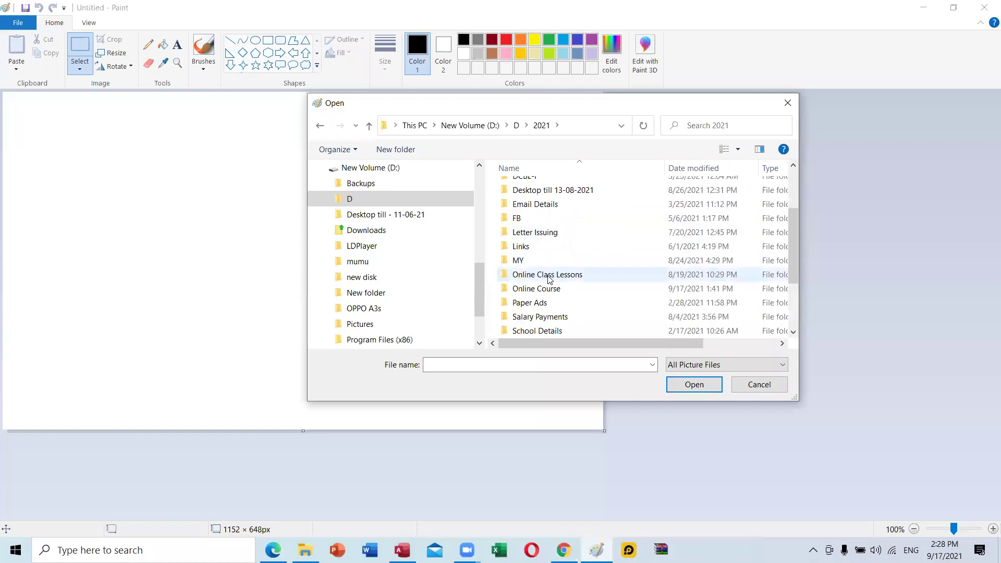
scroll(553, 287, up, 3)
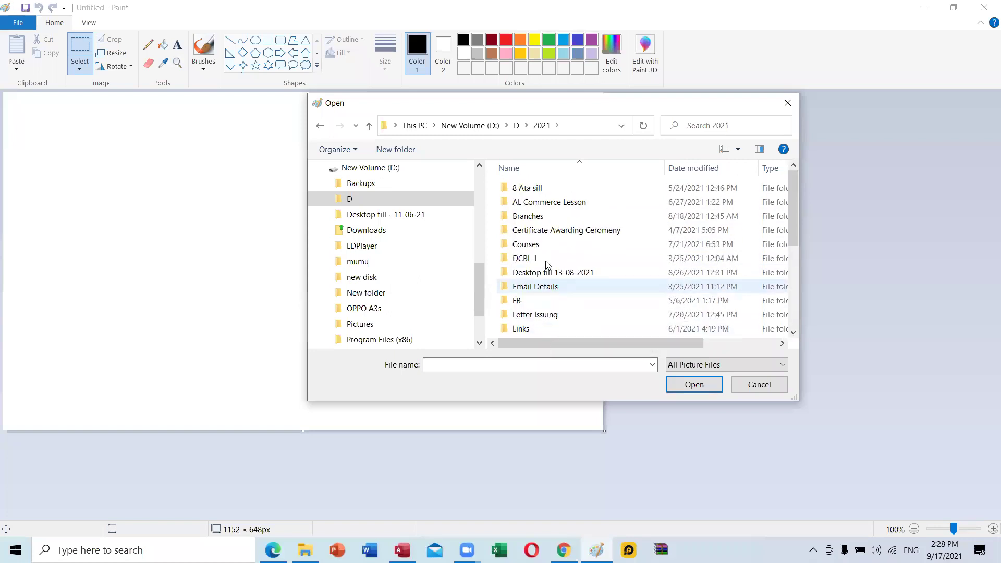
scroll(554, 318, down, 3)
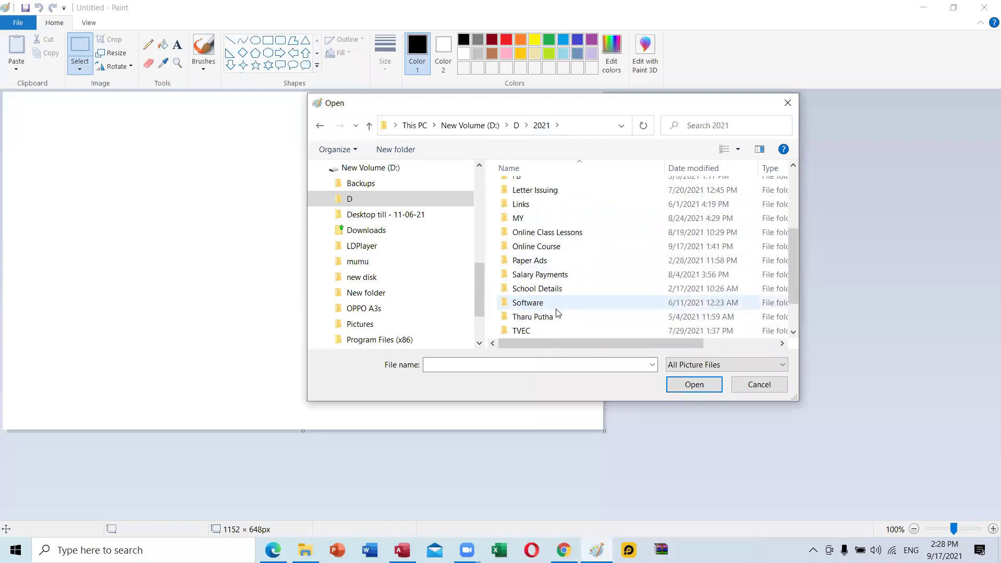
double_click(542, 248)
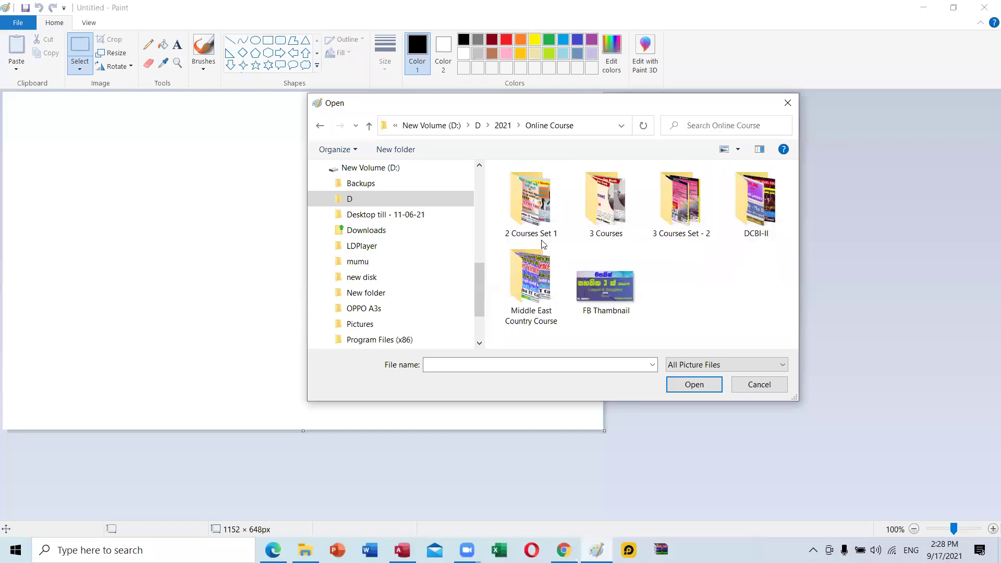
double_click(589, 232)
double_click(549, 285)
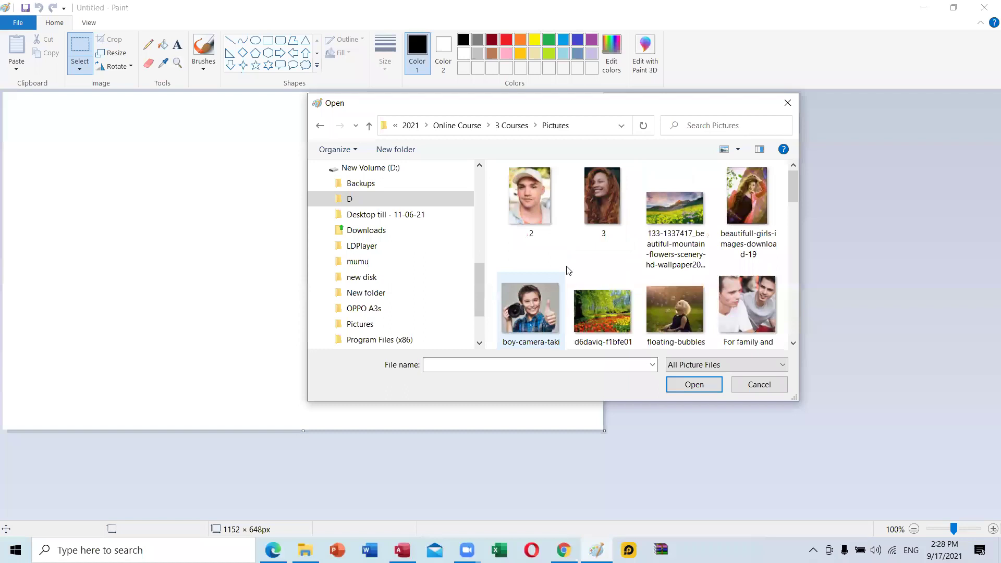
Select the N2 photo in Pictures and open it.
scroll(569, 270, down, 2)
scroll(646, 263, down, 3)
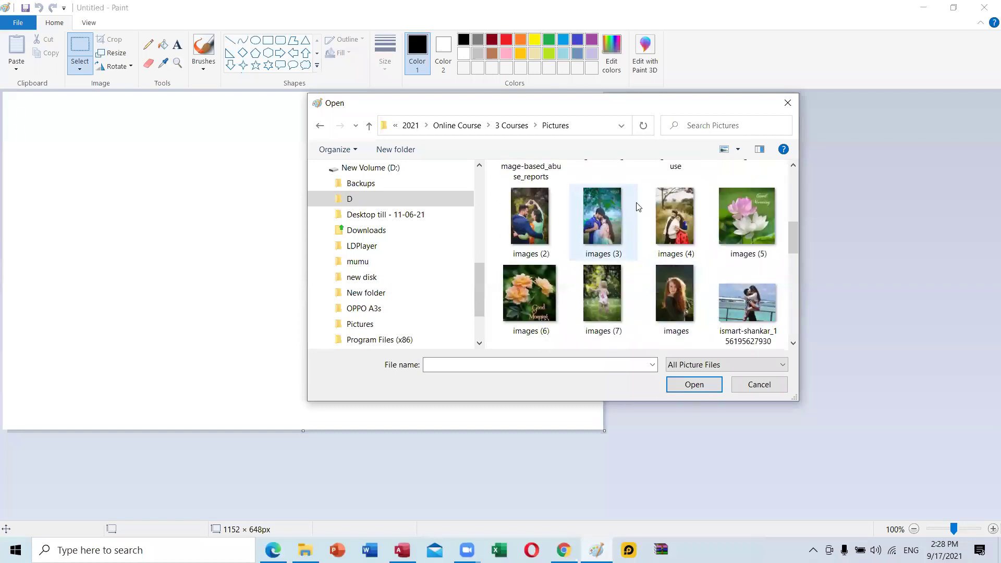
scroll(640, 209, down, 2)
scroll(649, 235, down, 2)
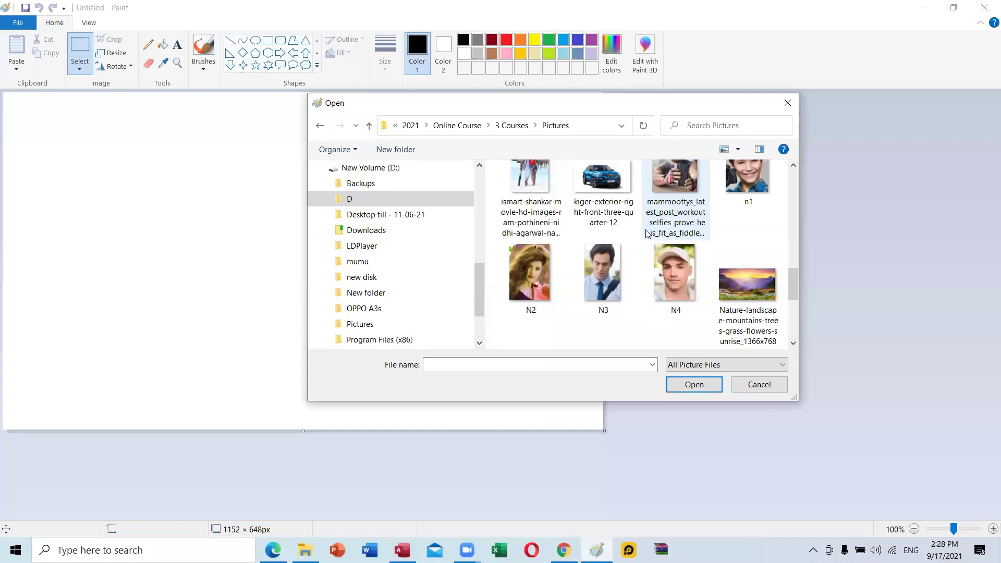
click(529, 273)
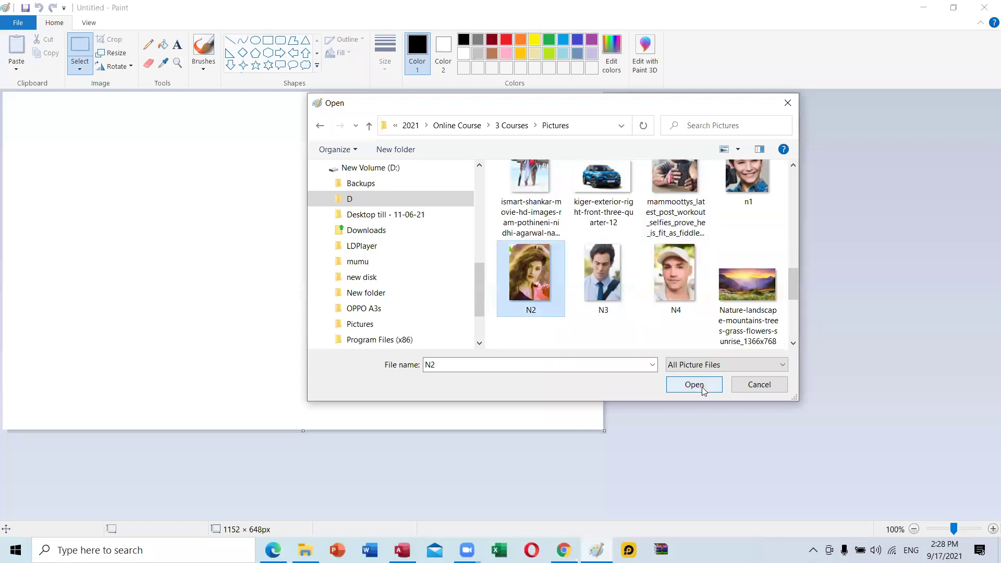
click(694, 384)
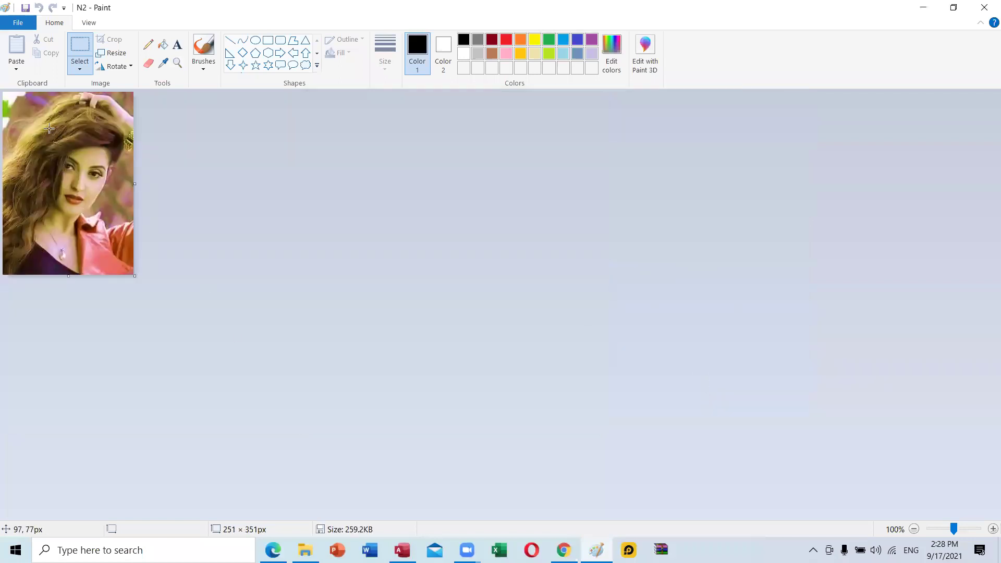
Crop the N2 photo to a 171 × 257px face portrait and save it as a BMP picture.
drag(25, 106, 114, 240)
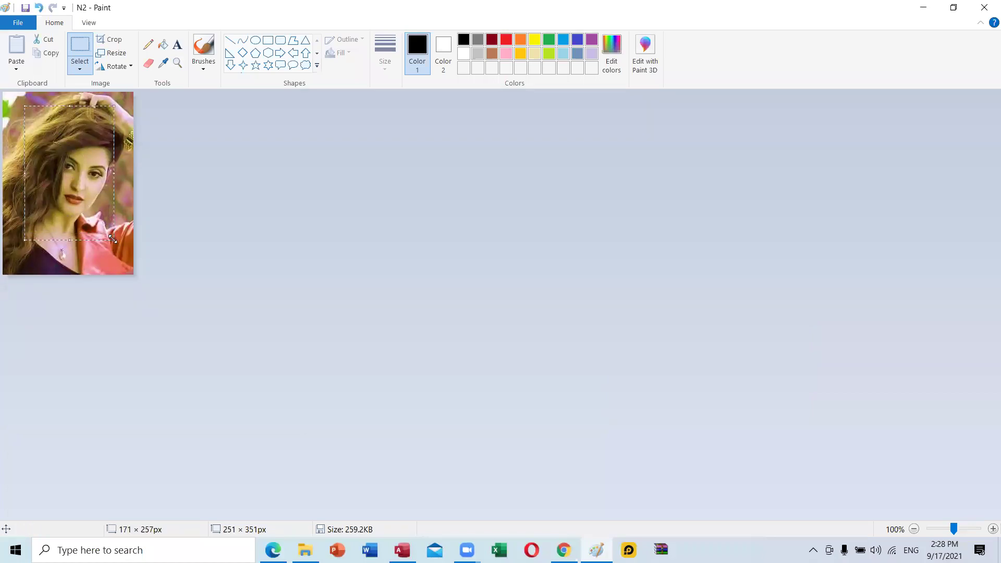
click(113, 39)
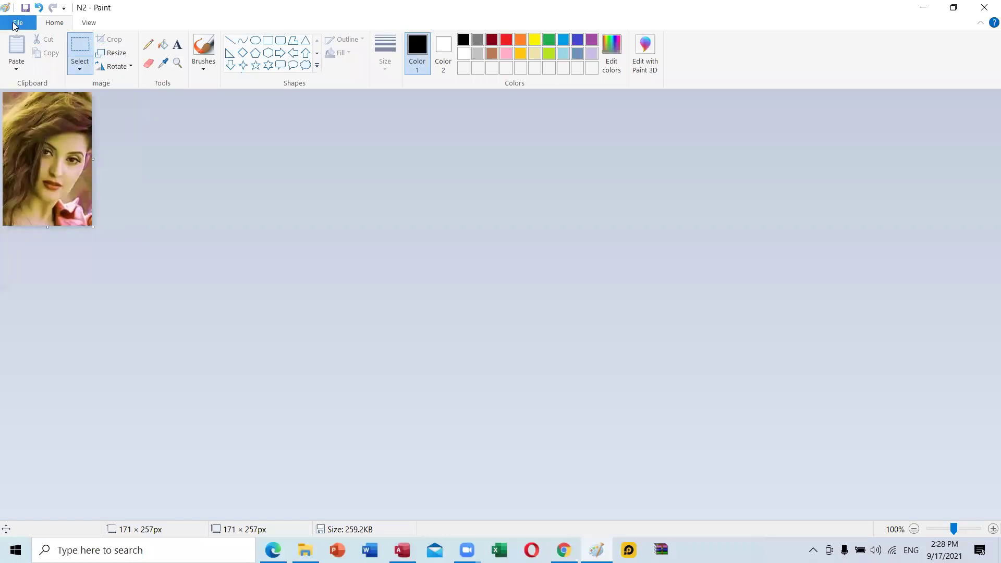
click(15, 23)
mouse_move(54, 124)
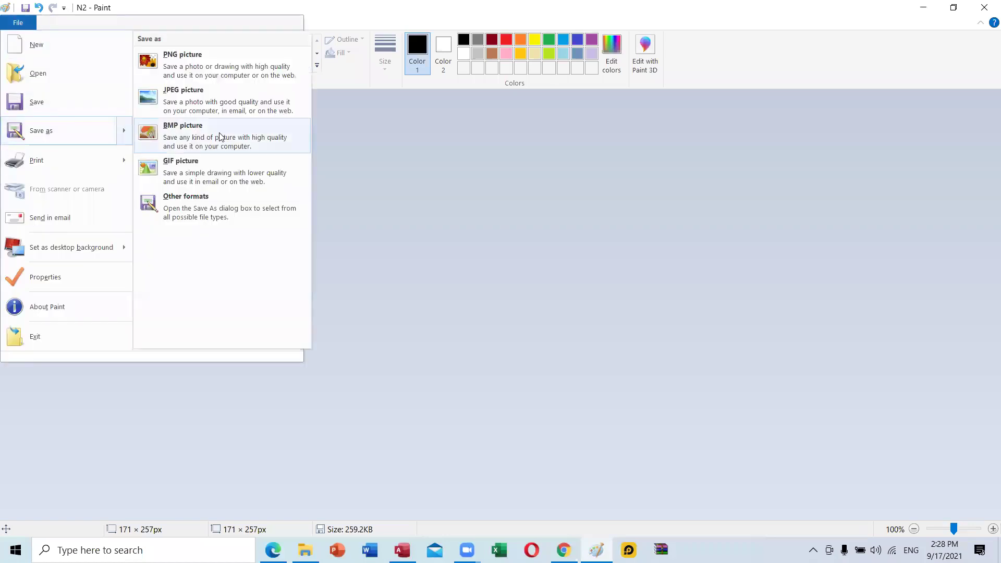
click(220, 137)
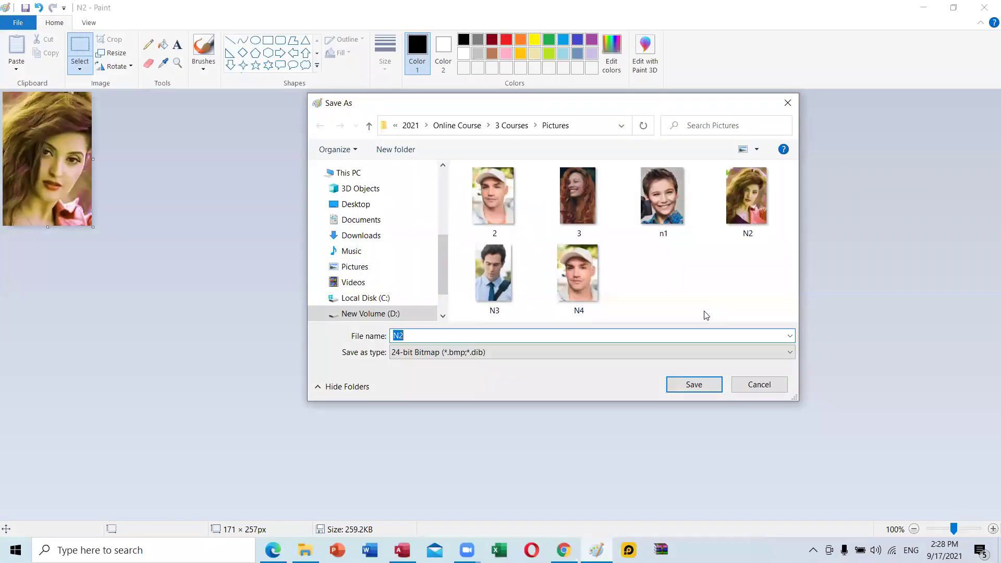
Save the bitmap as '3' in D > 2021 > Online Class Lessons > DCBL-II > MS Access > Images.
click(392, 316)
double_click(477, 201)
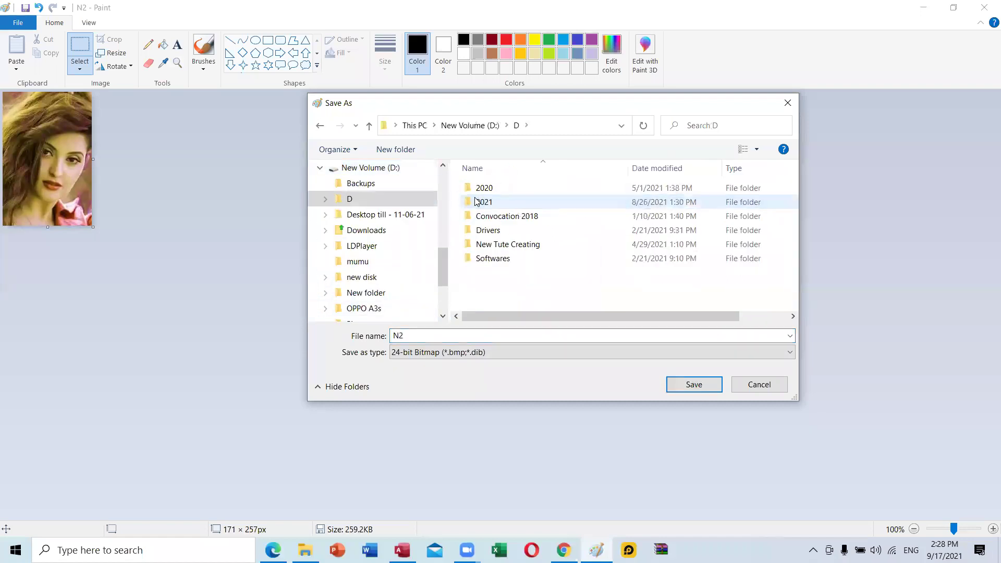
double_click(477, 200)
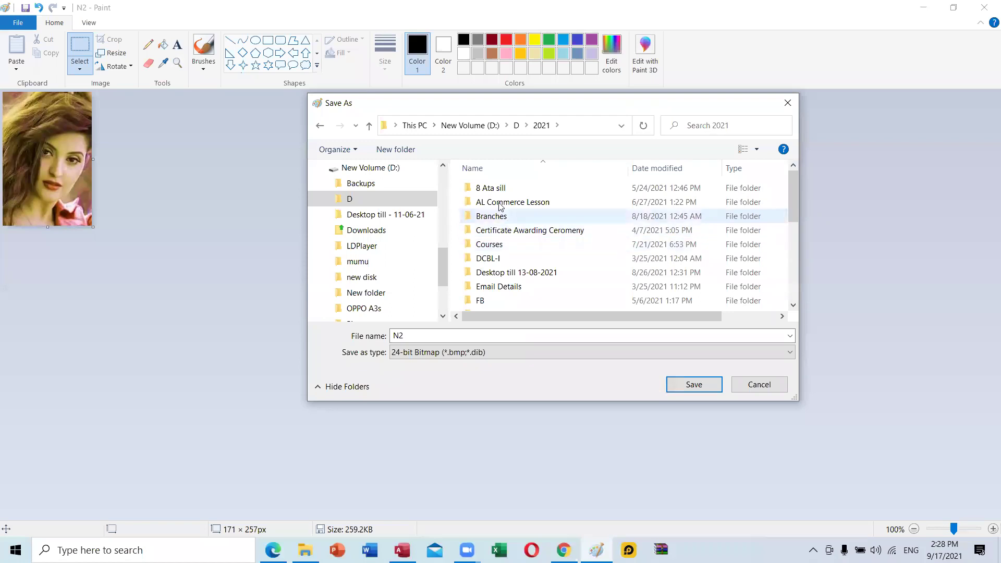
scroll(526, 255, down, 3)
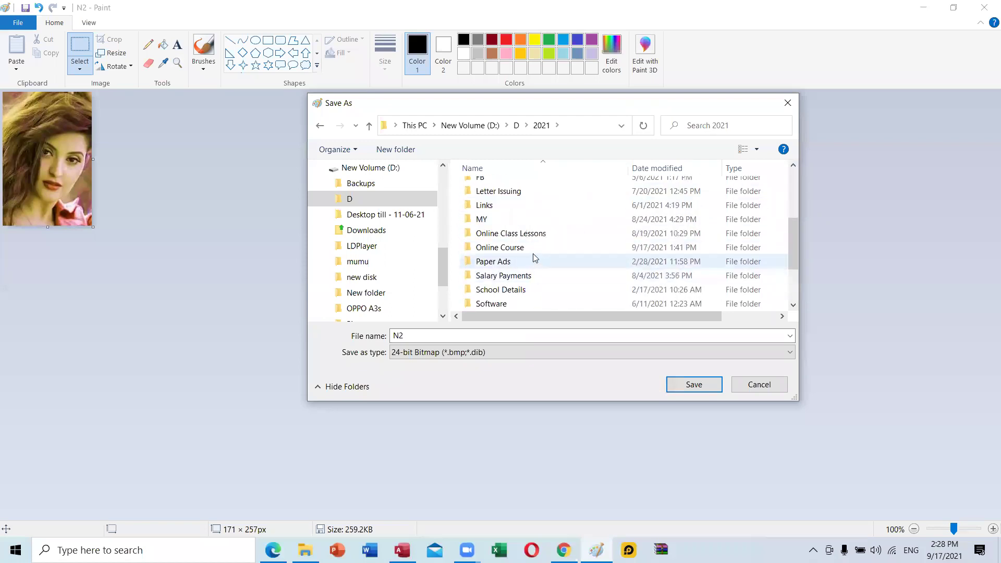
double_click(533, 239)
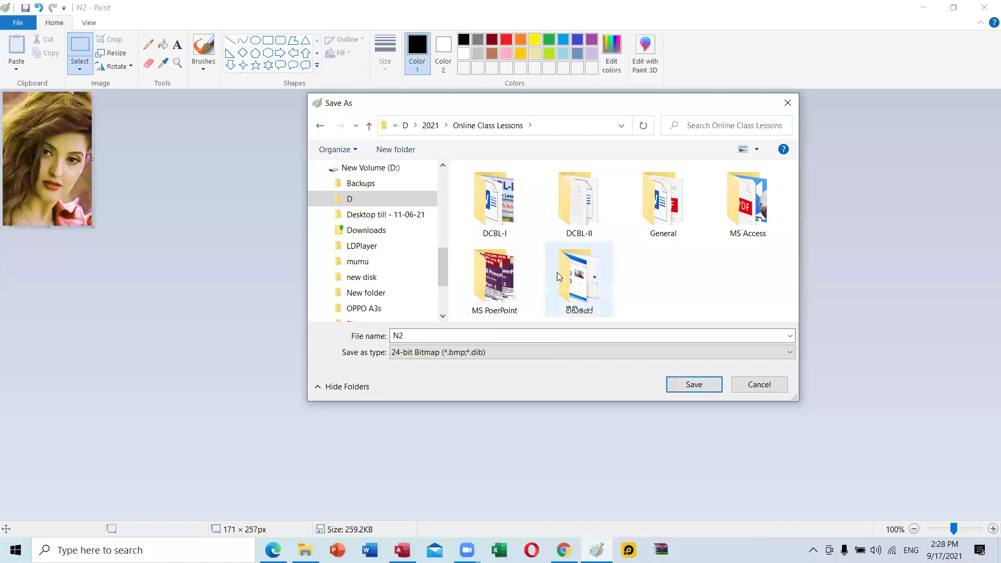
double_click(578, 201)
double_click(505, 279)
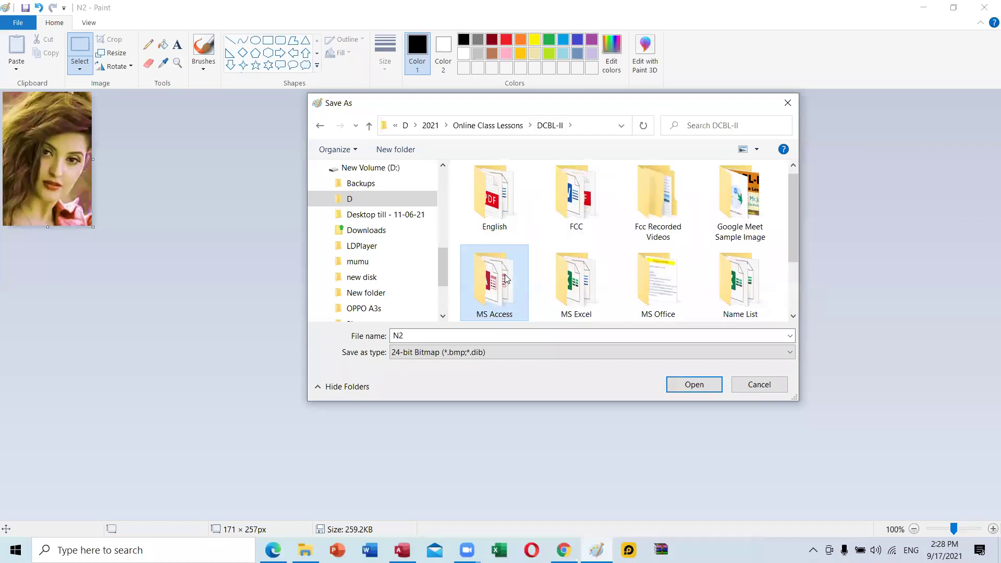
double_click(499, 194)
double_click(434, 336)
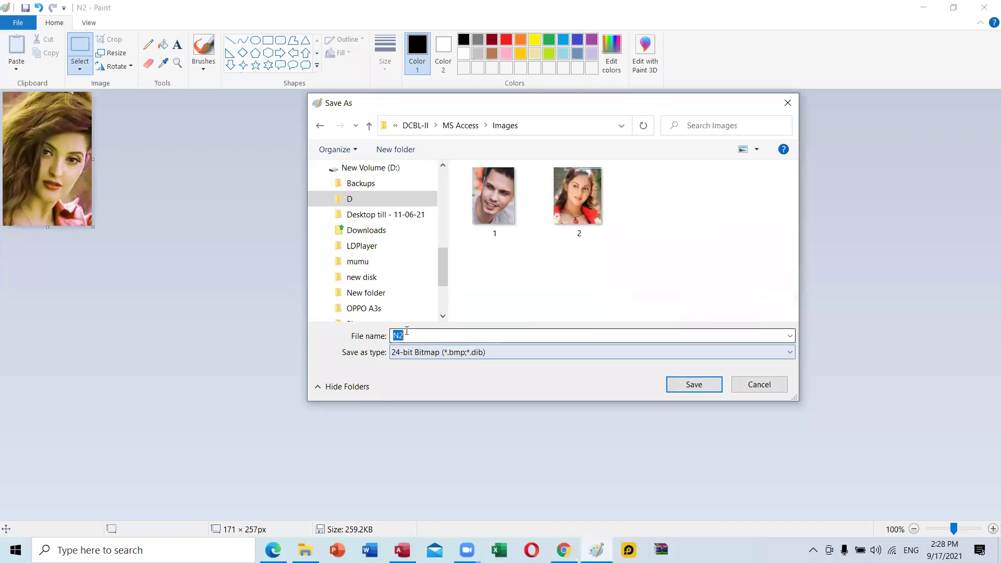
text(3)
key(Return)
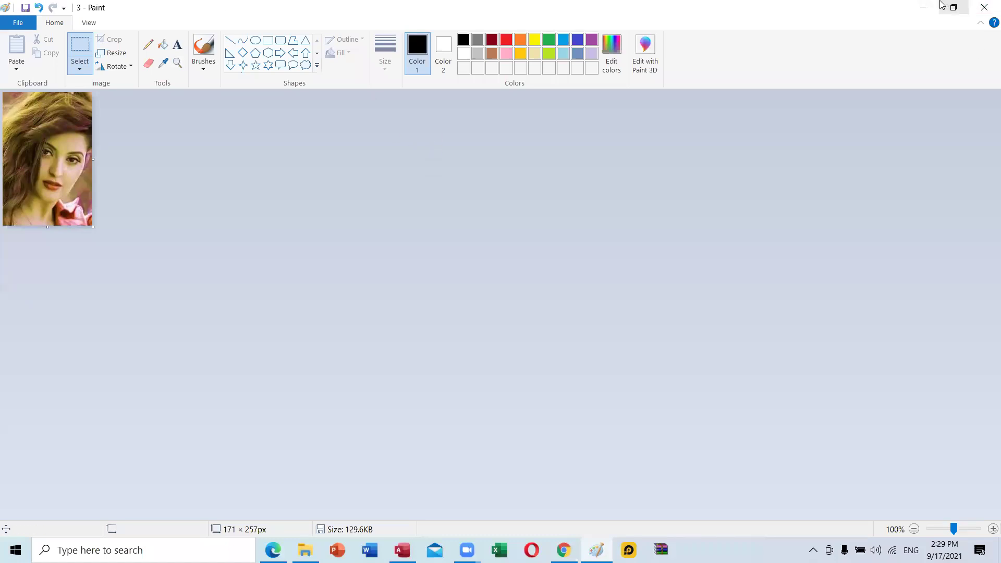
Close Paint and choose Insert Object on the first Me 5 record's Image cell.
click(980, 6)
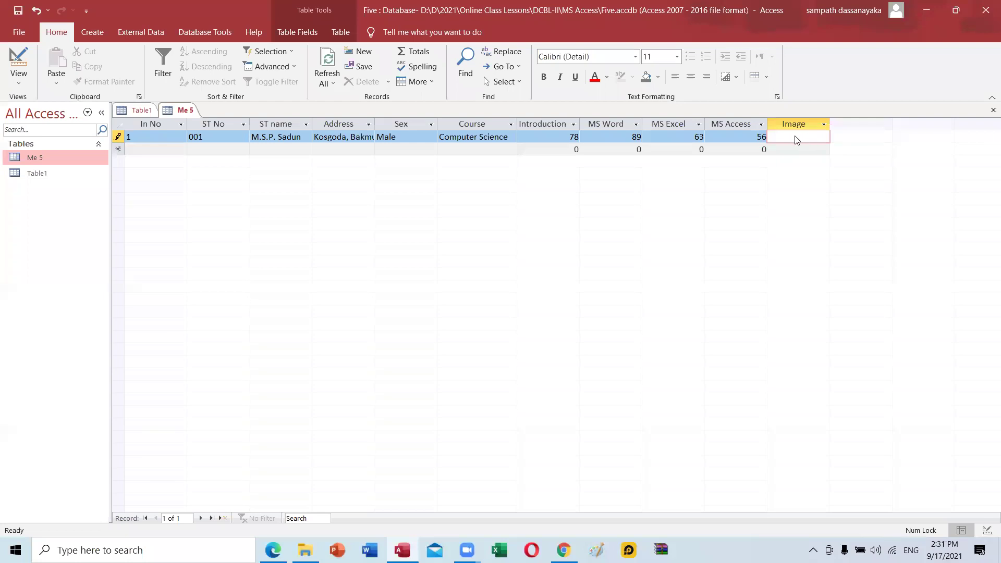
right_click(797, 139)
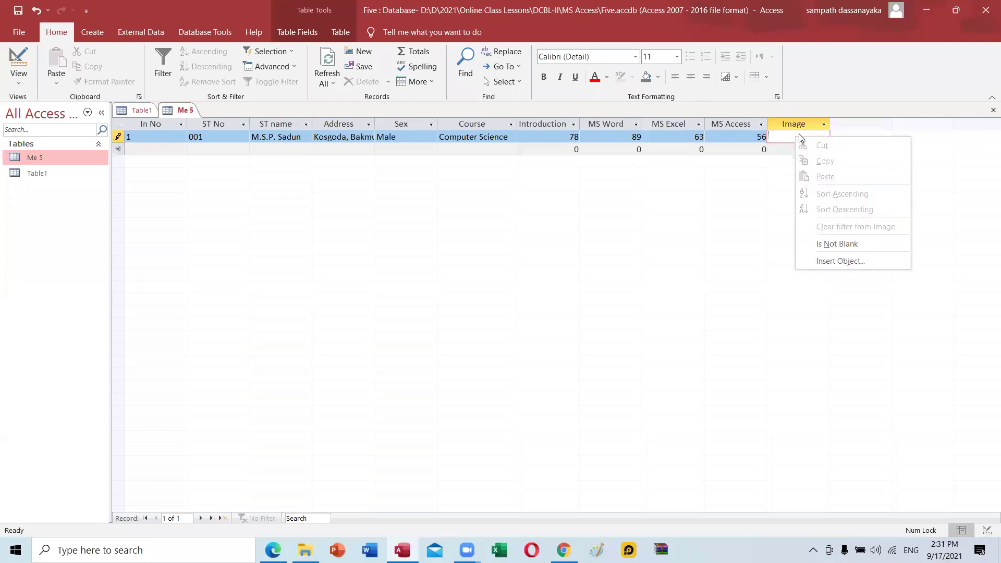
click(840, 261)
Switch to Edge and scroll Access One.pdf to the 'How to Insert BMP Image in to Table?' steps.
key(alt+Tab)
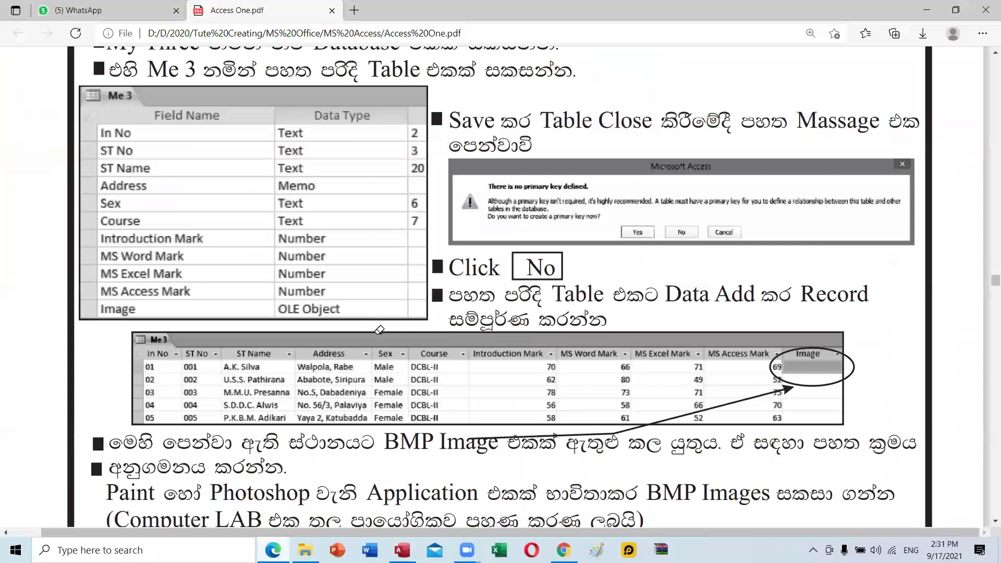
scroll(385, 299, down, 3)
scroll(385, 298, up, 8)
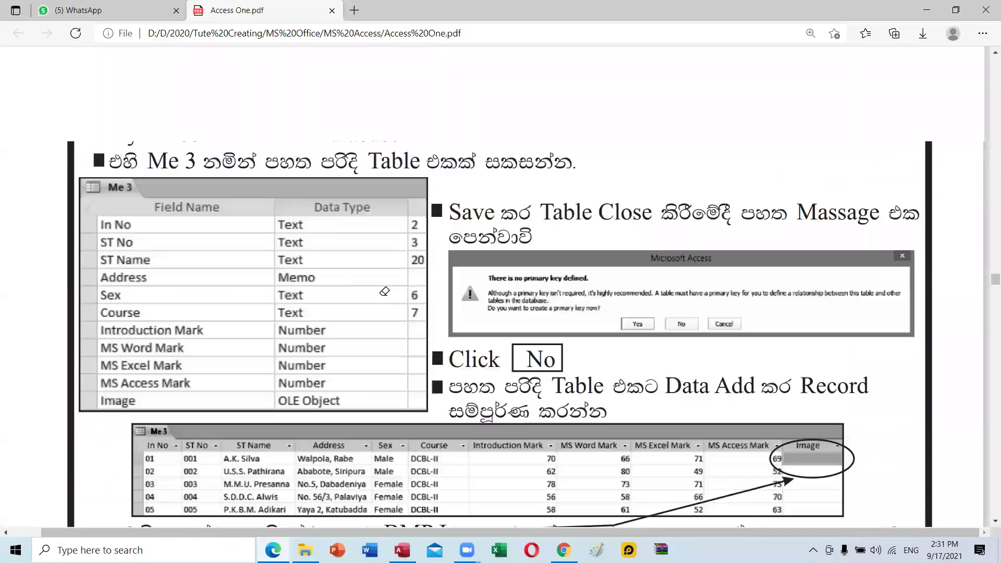
scroll(246, 233, down, 3)
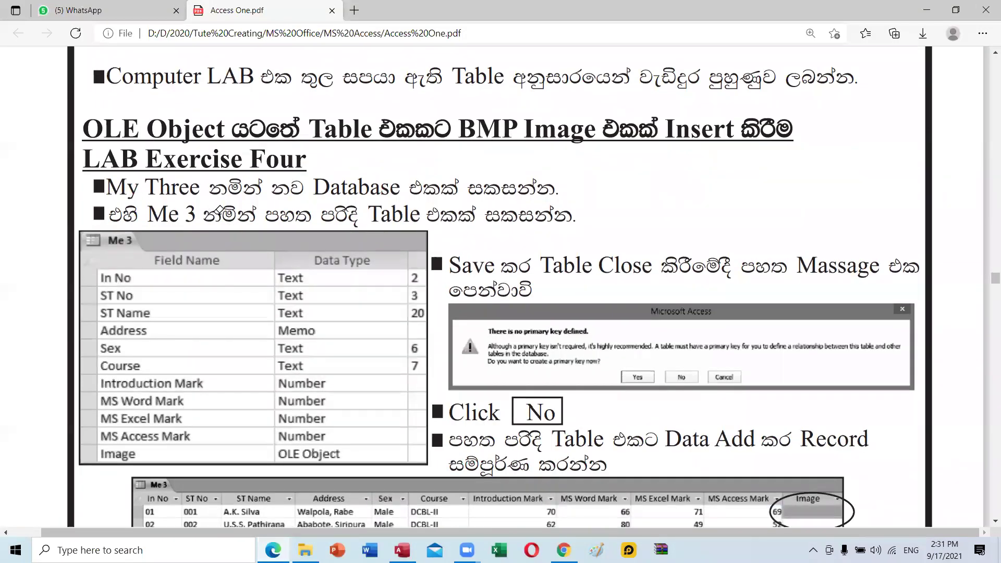
scroll(226, 217, down, 7)
scroll(235, 217, down, 8)
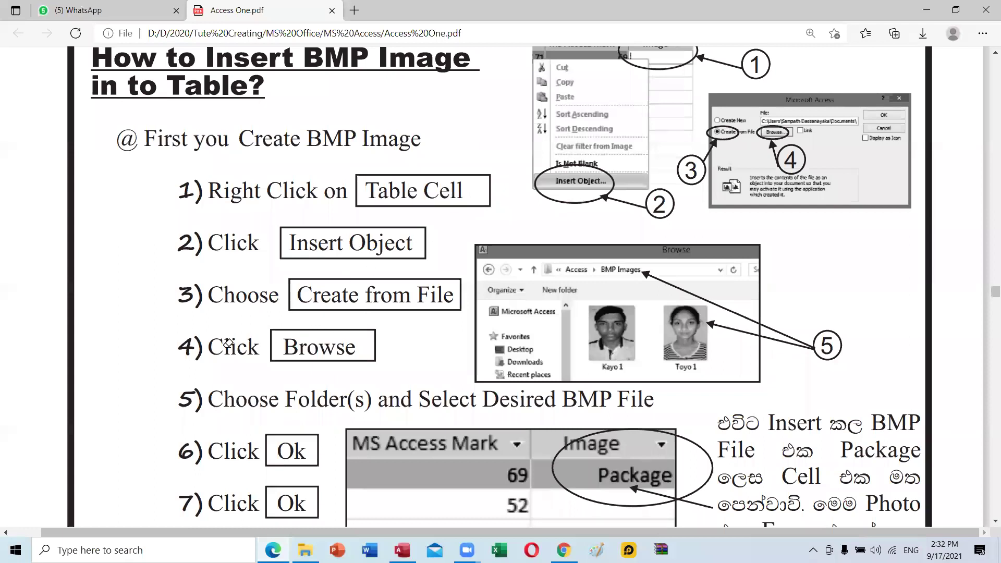
scroll(384, 370, down, 3)
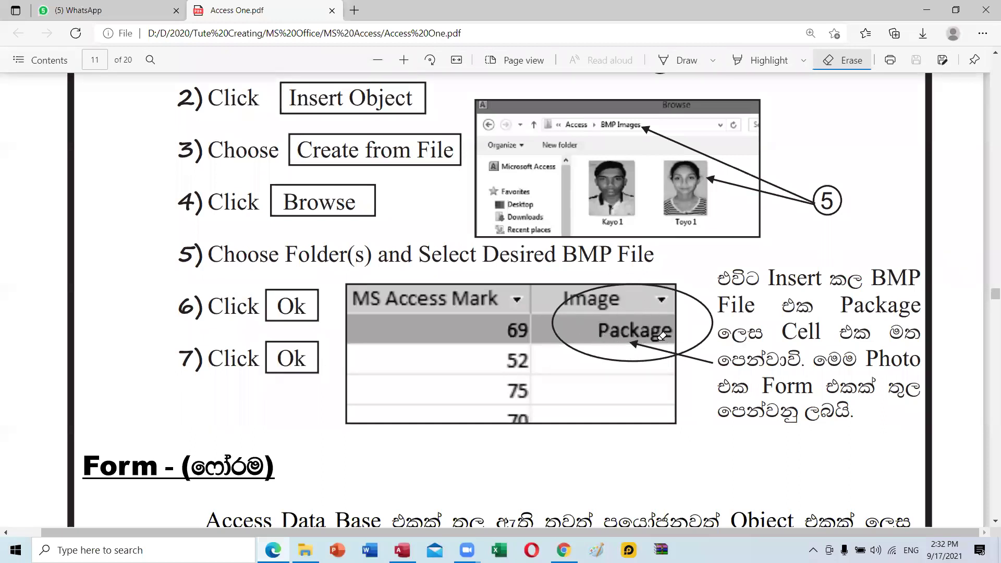
scroll(628, 337, up, 2)
scroll(626, 339, up, 2)
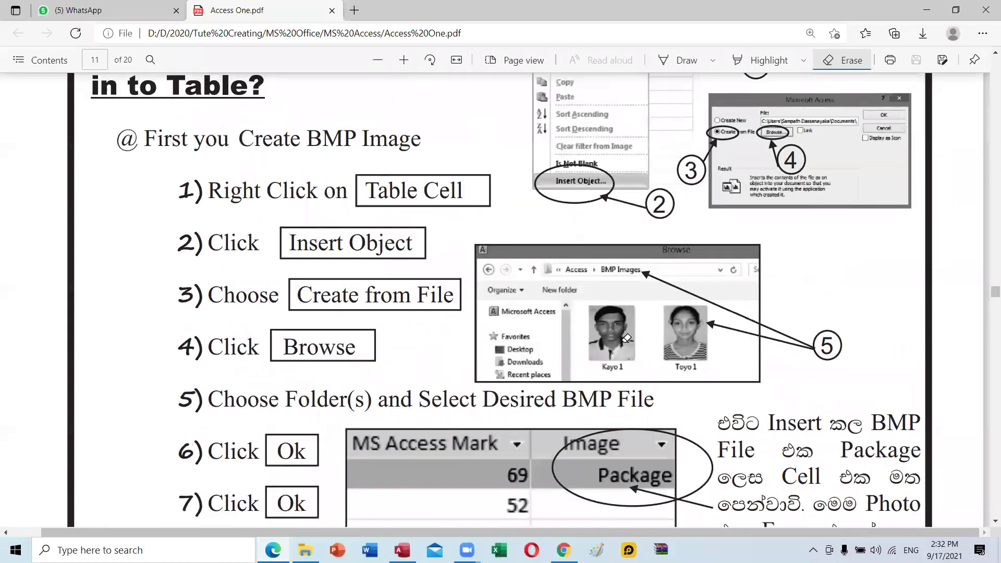
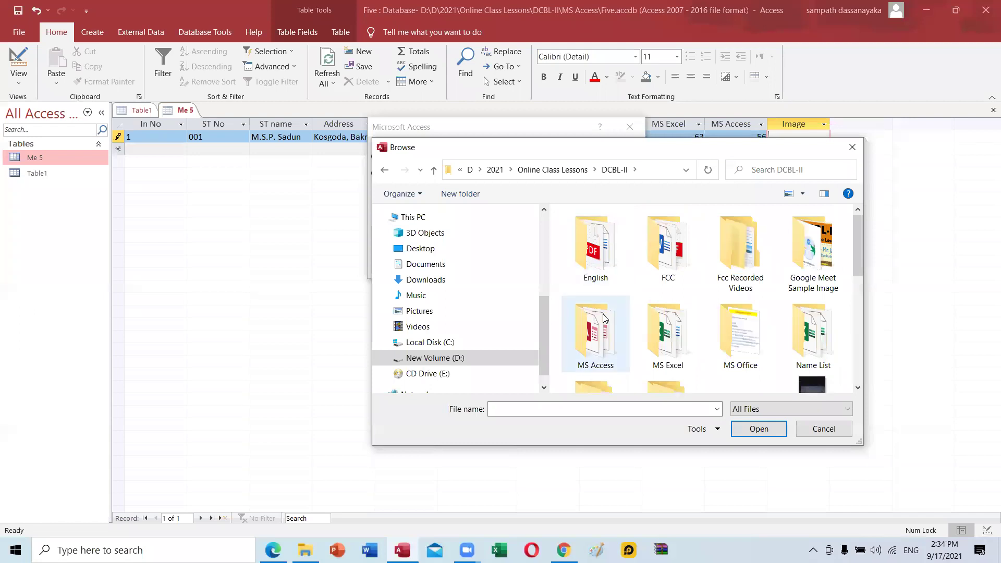
Embed photo 1 from the Images folder into the first student's Image field and move on.
double_click(599, 232)
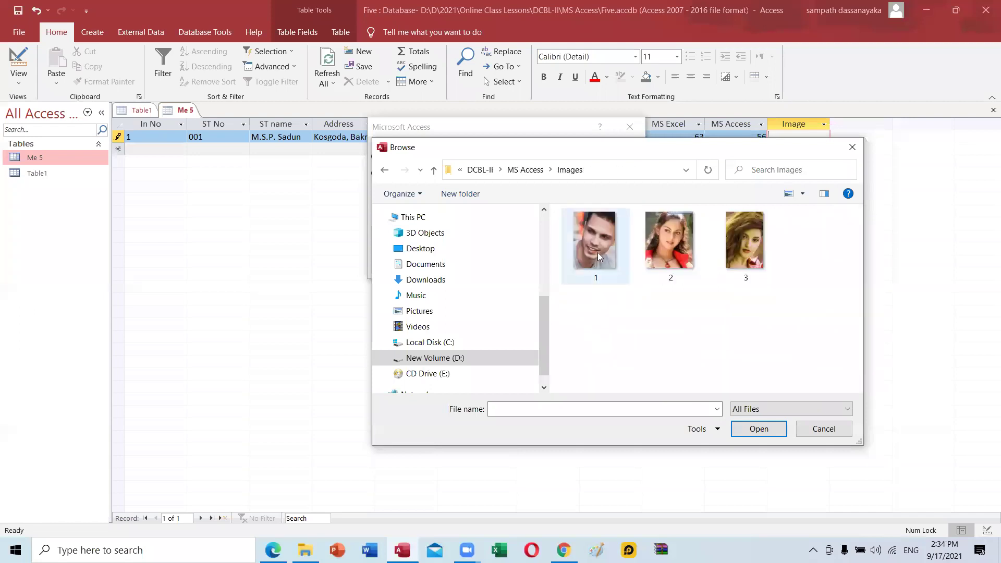
click(598, 252)
click(759, 429)
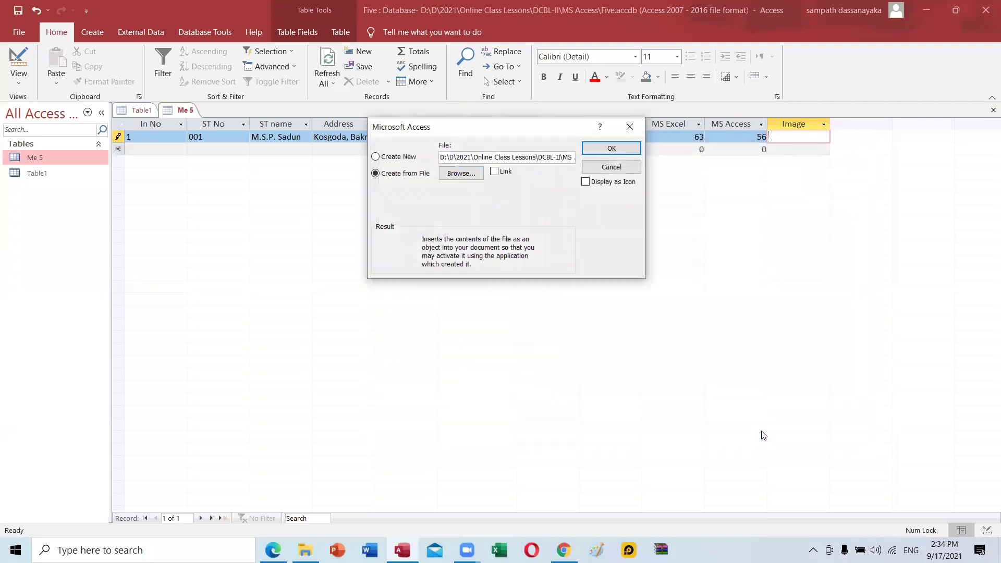
click(599, 148)
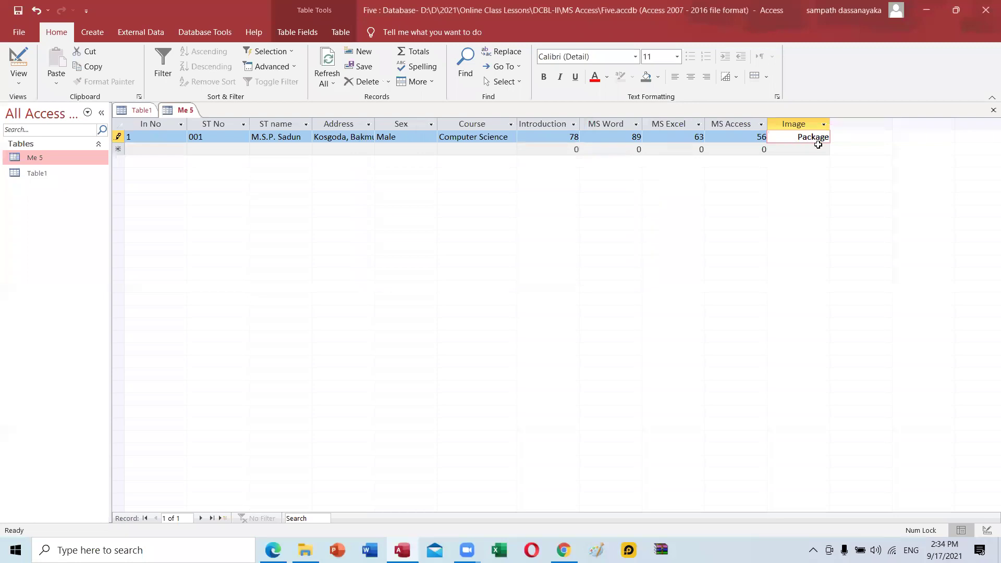
key(Tab)
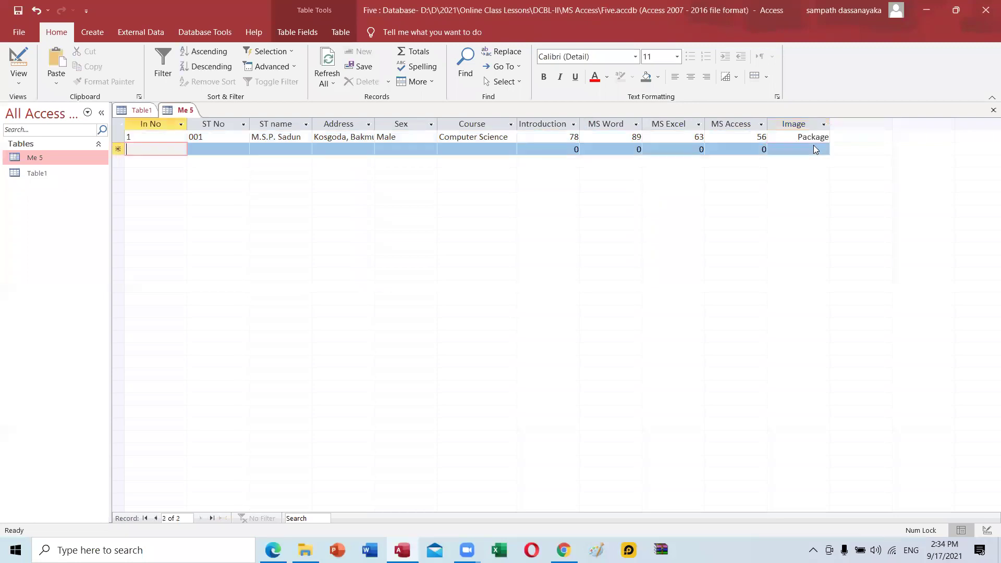
Start record 2 with In No 2 and ST No 002, fixing a stray 0.
text(0)
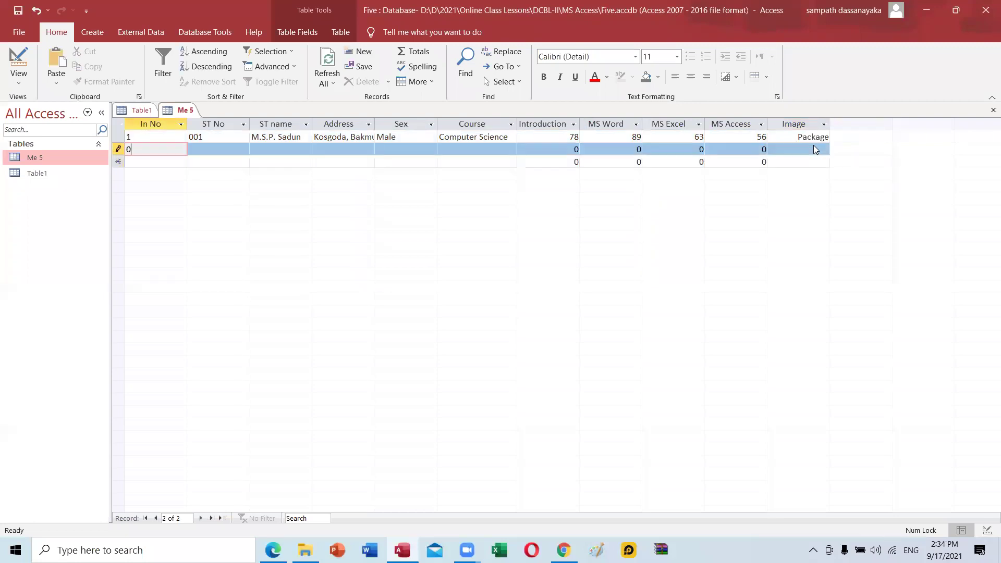
key(BackSpace)
key(Tab)
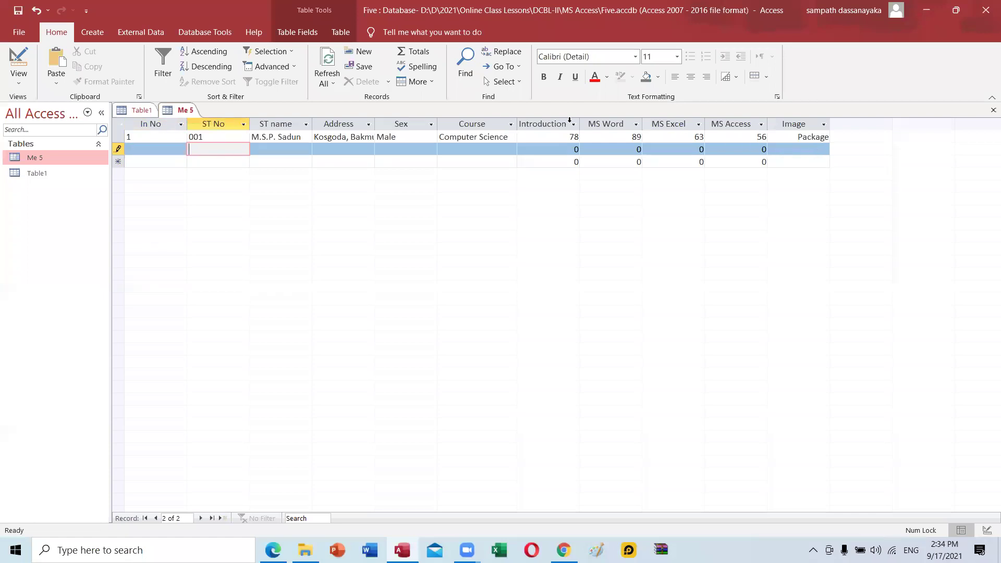
click(146, 152)
text(2)
key(Tab)
text(002)
key(Tab)
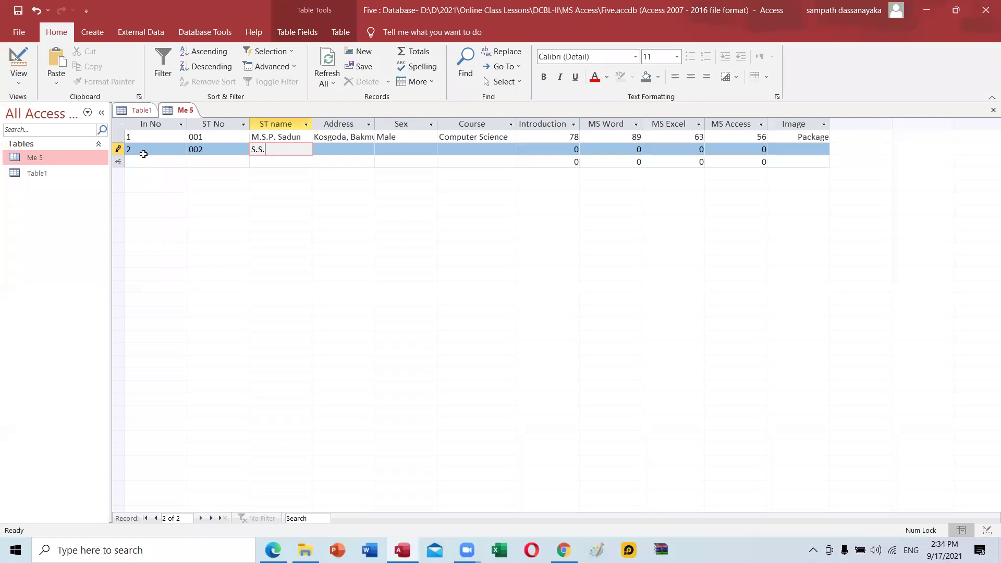
Enter the student's name and address, Female, and Computer Science for record 2.
key(Tab)
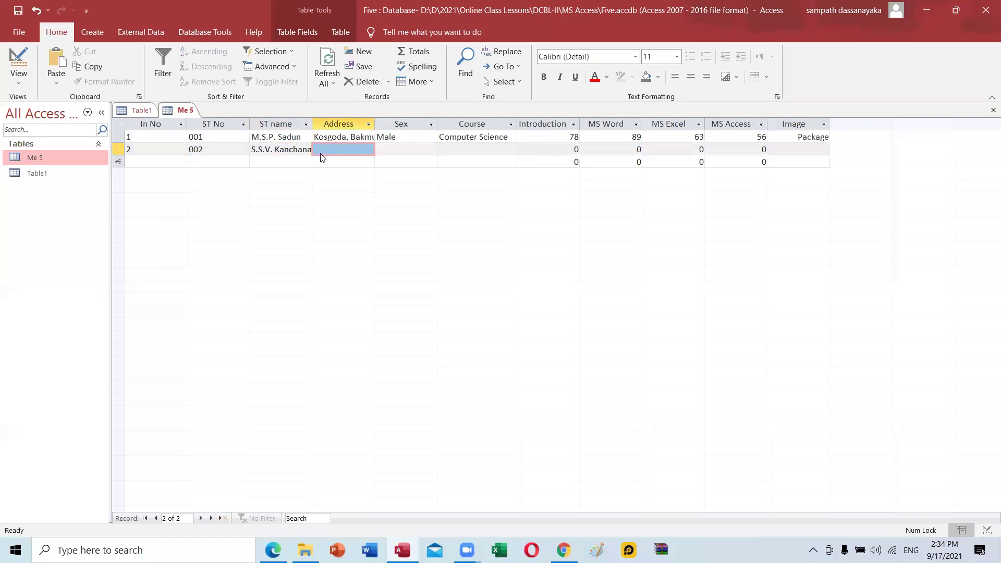
text(Batapola, )
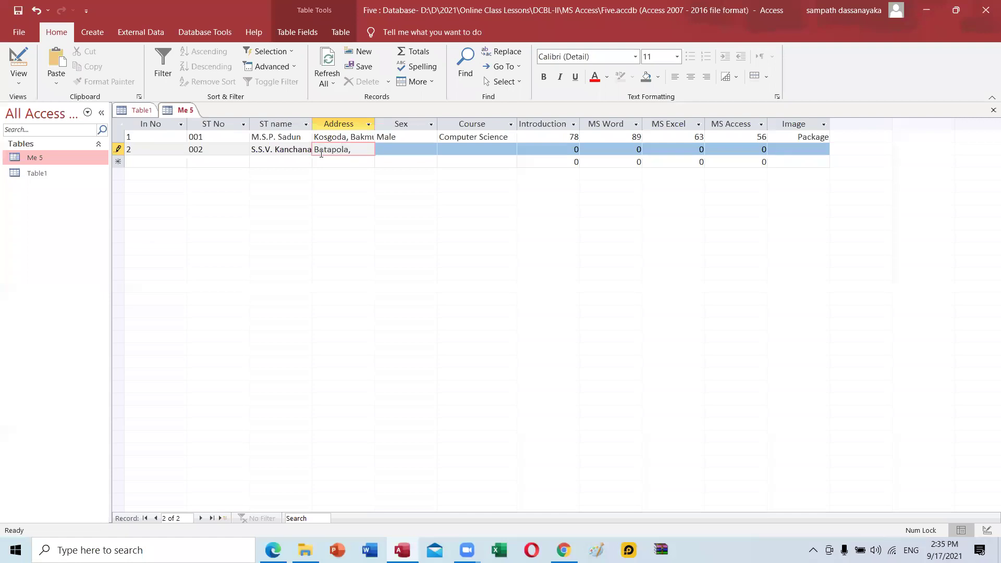
text(Kobeigane)
key(Tab)
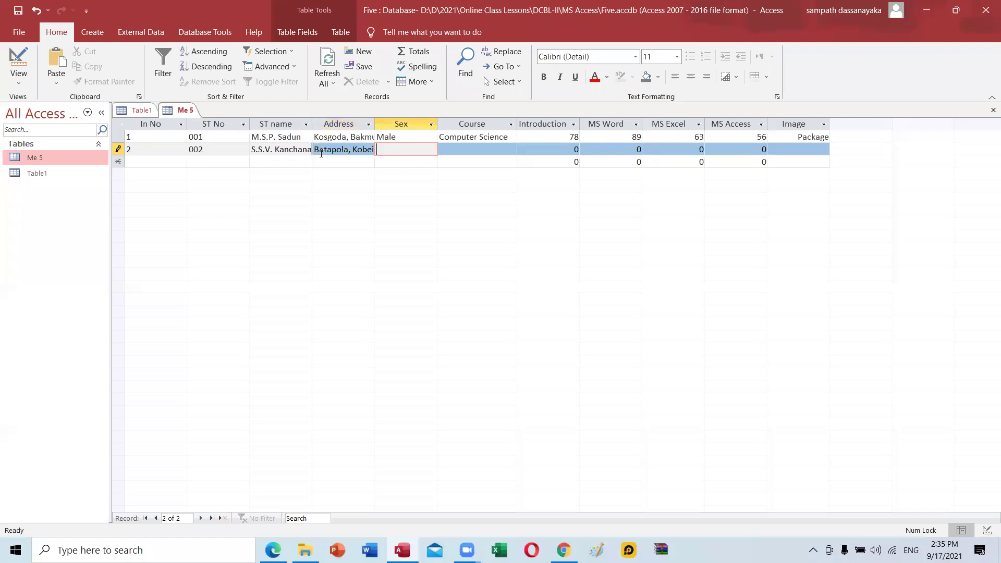
text(Female)
key(Tab)
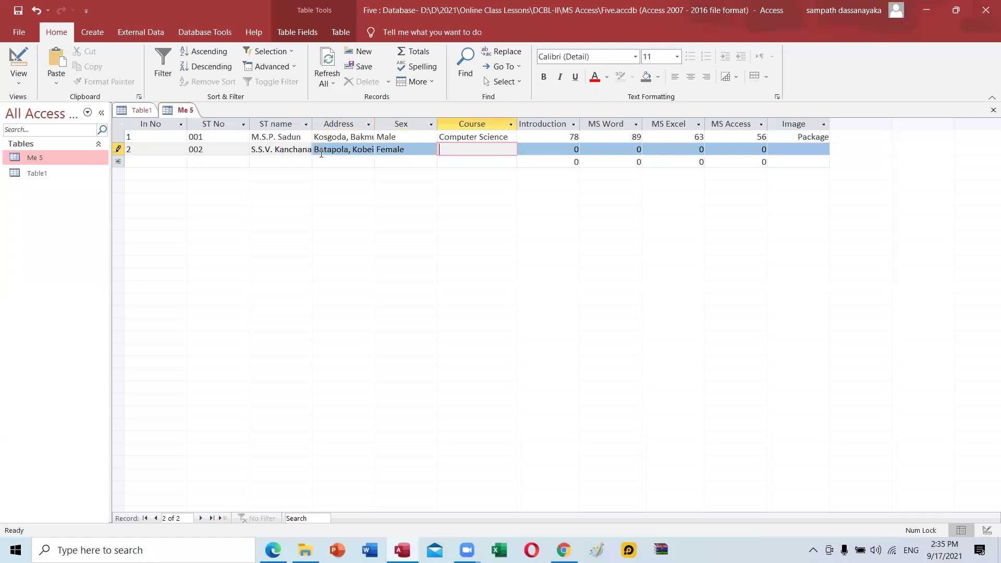
text(Computer Science)
key(Tab)
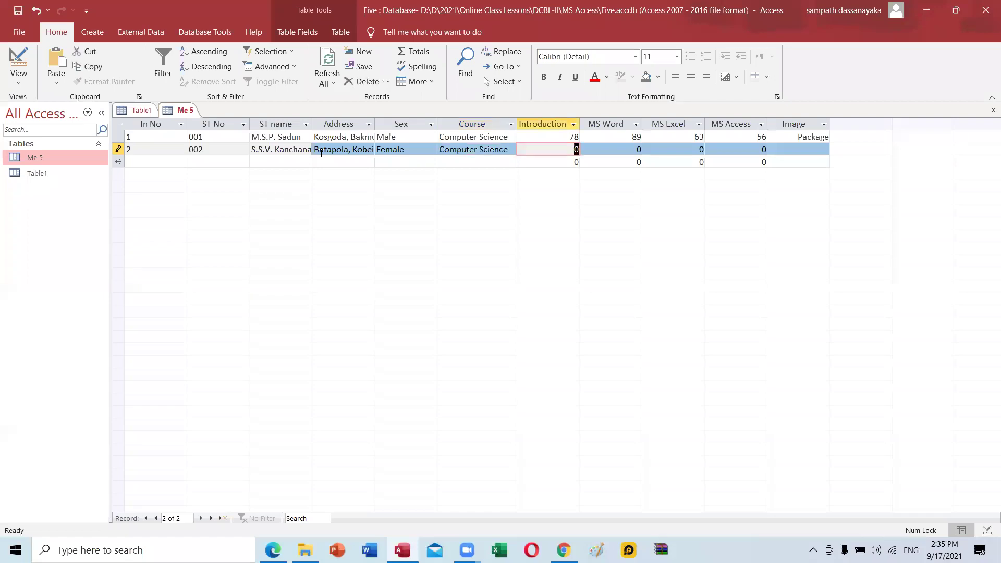
Enter record 2's marks 85, 87, 67 and 50.
text(85)
key(Tab)
text(87)
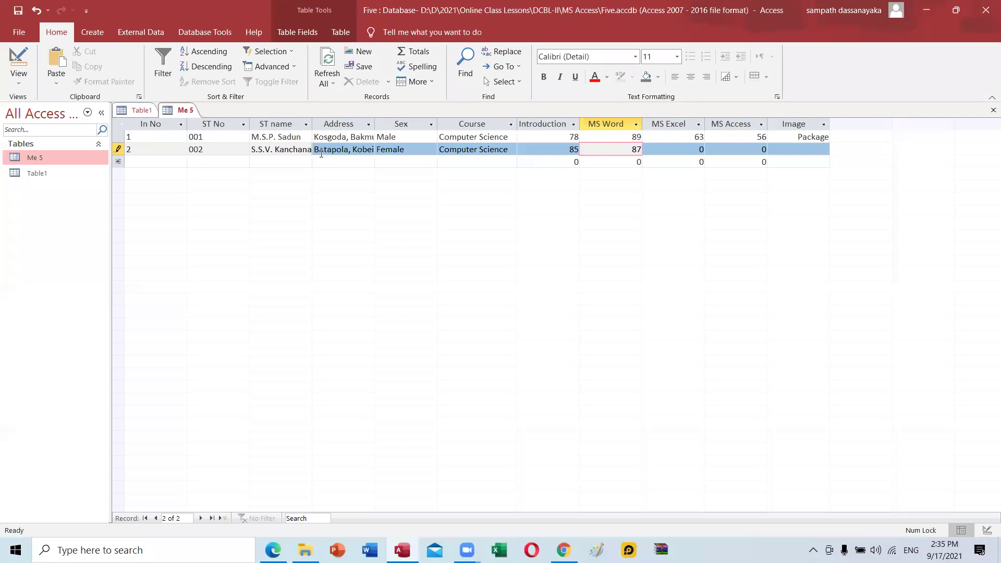
key(Tab)
text(67)
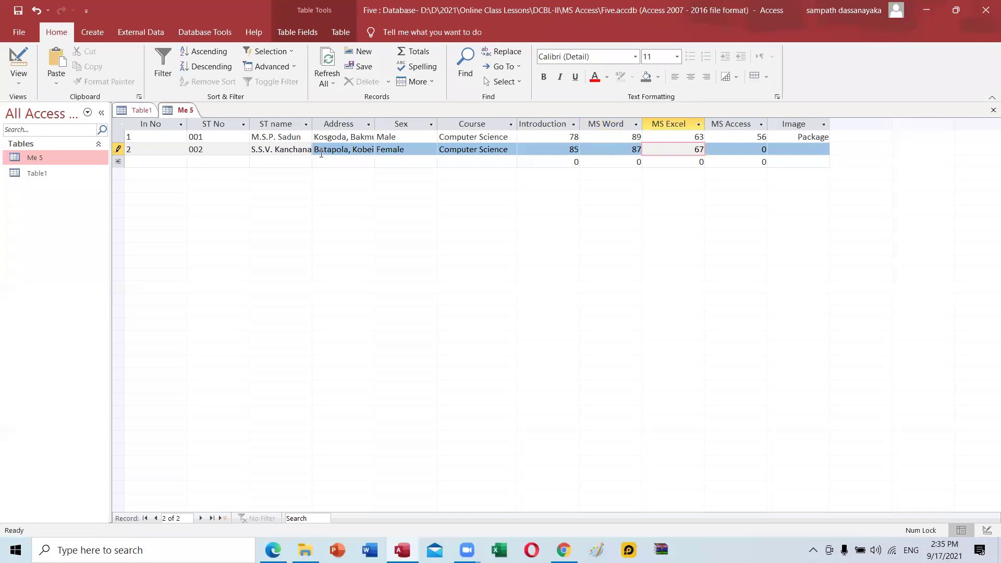
key(Tab)
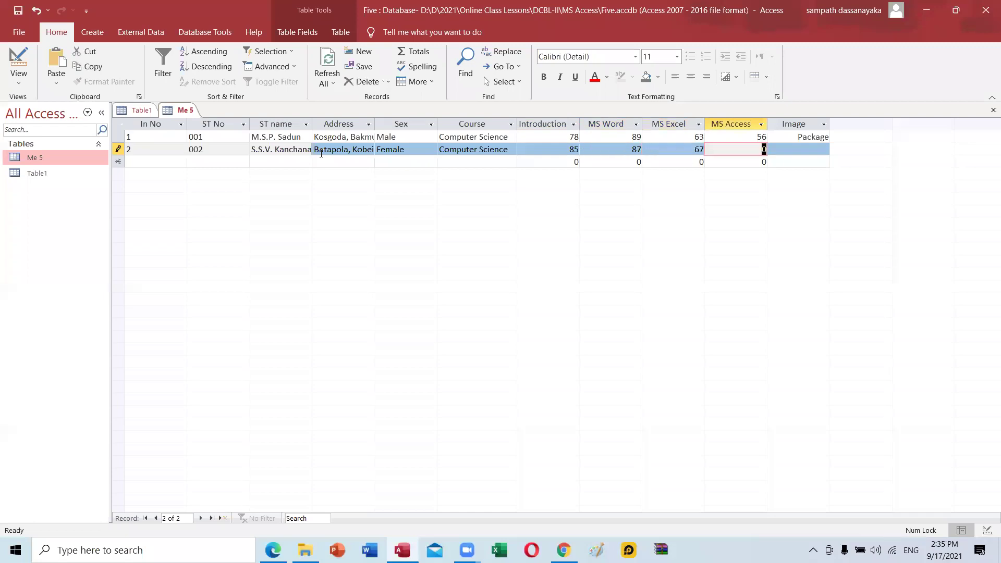
text(50)
key(Tab)
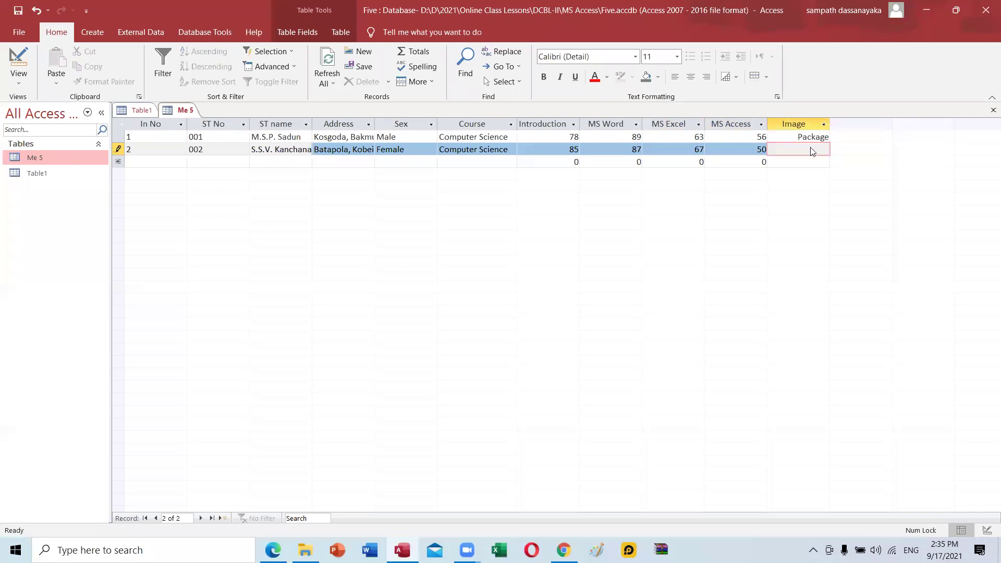
Embed photo 2 from file into record 2's Image field via Insert Object.
right_click(812, 151)
click(879, 272)
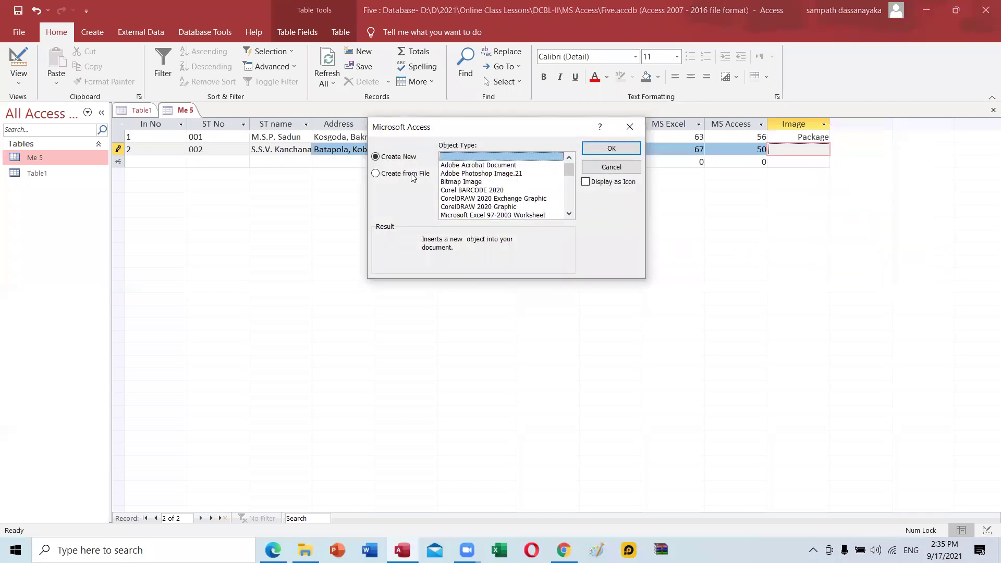
click(412, 175)
click(458, 175)
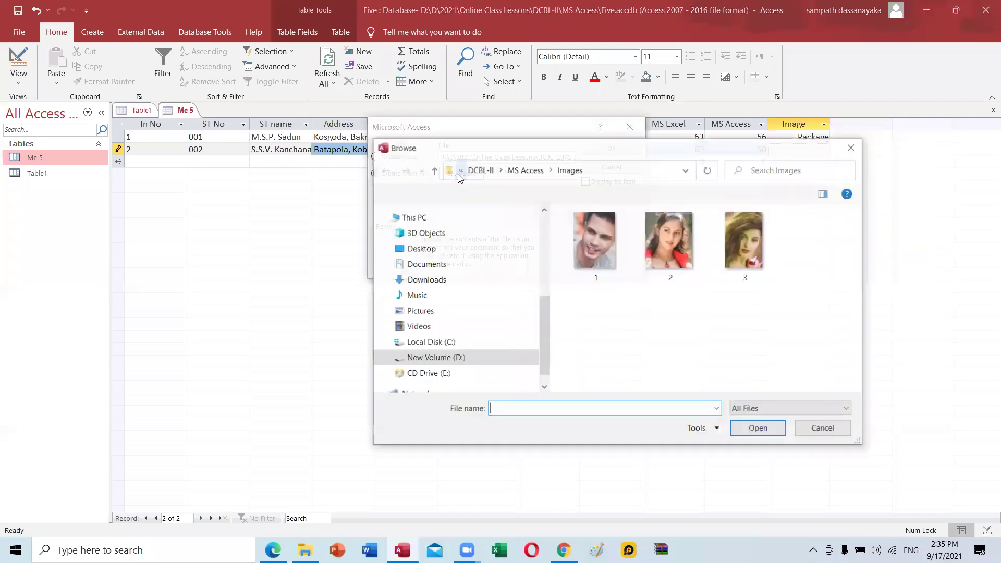
click(668, 263)
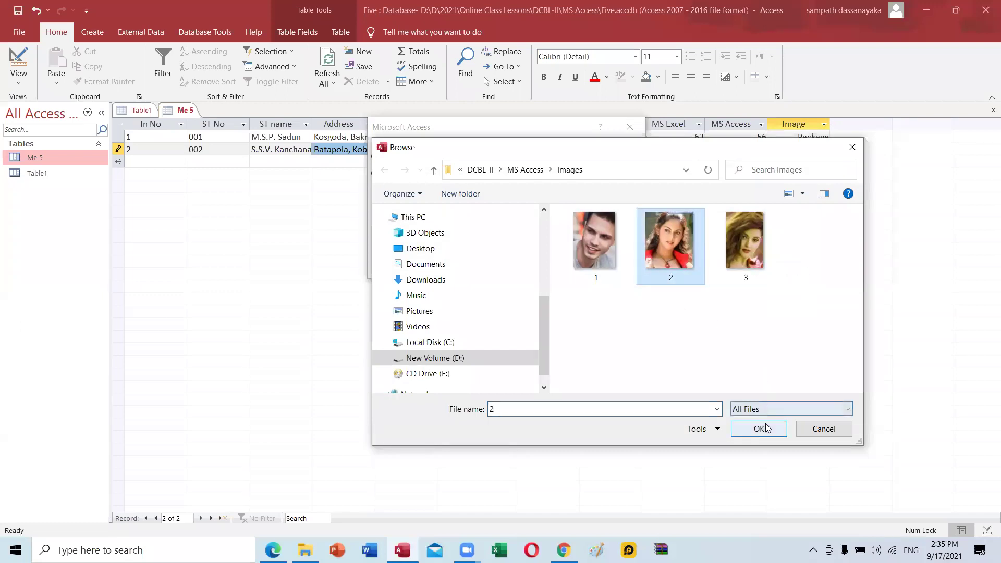
click(759, 429)
click(627, 151)
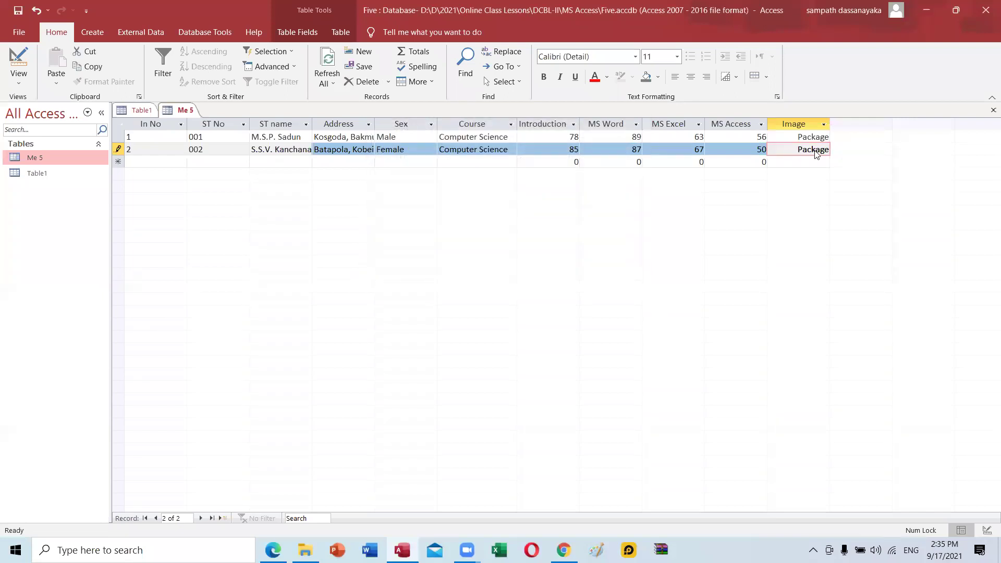
key(Tab)
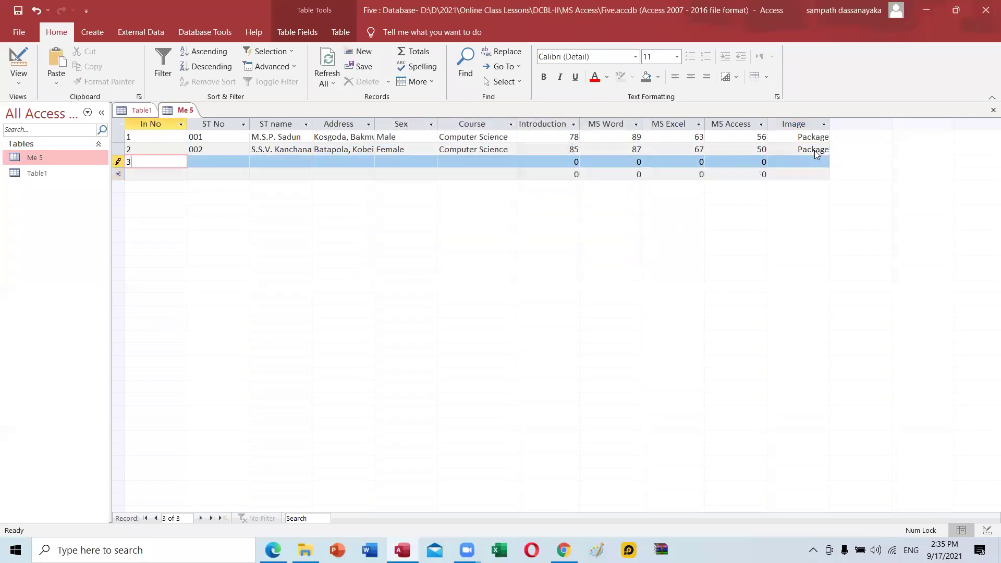
Enter ST No 003 plus the student's name and address for record 3.
key(Tab)
text(003)
key(Tab)
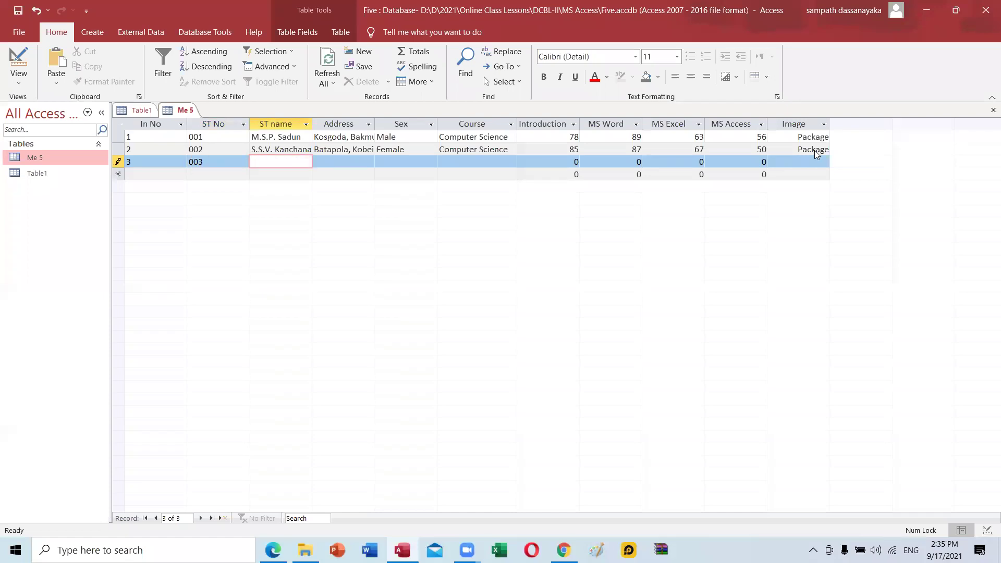
key(Tab)
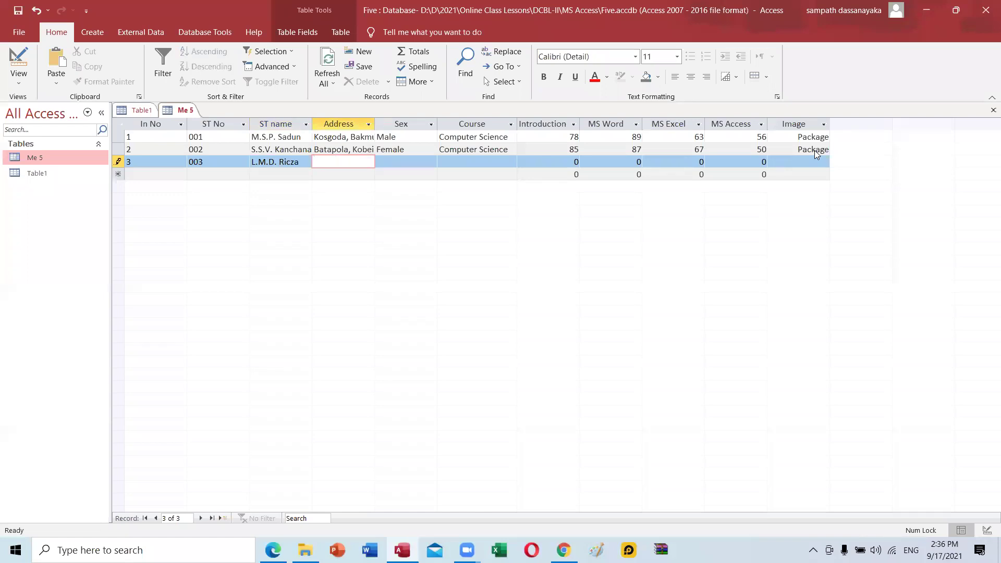
text(Atalugama.)
key(BackSpace)
text(, kurunagala)
key(Tab)
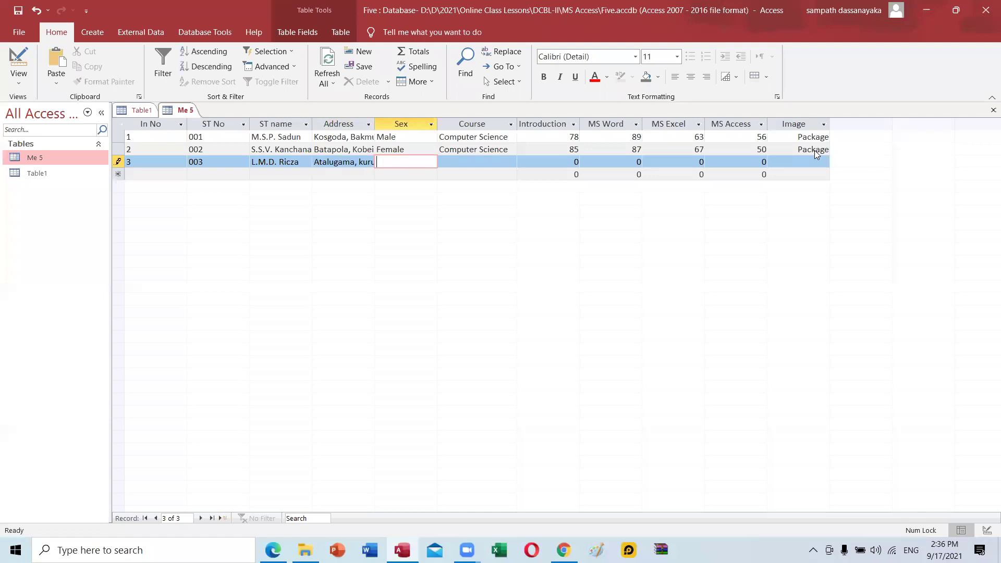
Set record 3 to Female, Computer Science, with marks 75, 56, 85 and 55.
text(Female)
key(Tab)
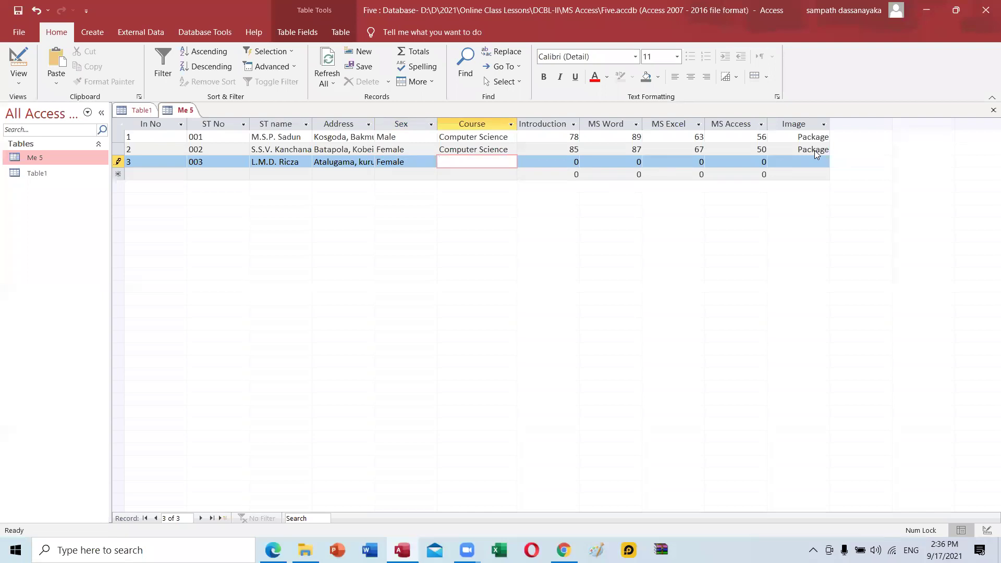
text(Computer Science)
key(Tab)
text(75)
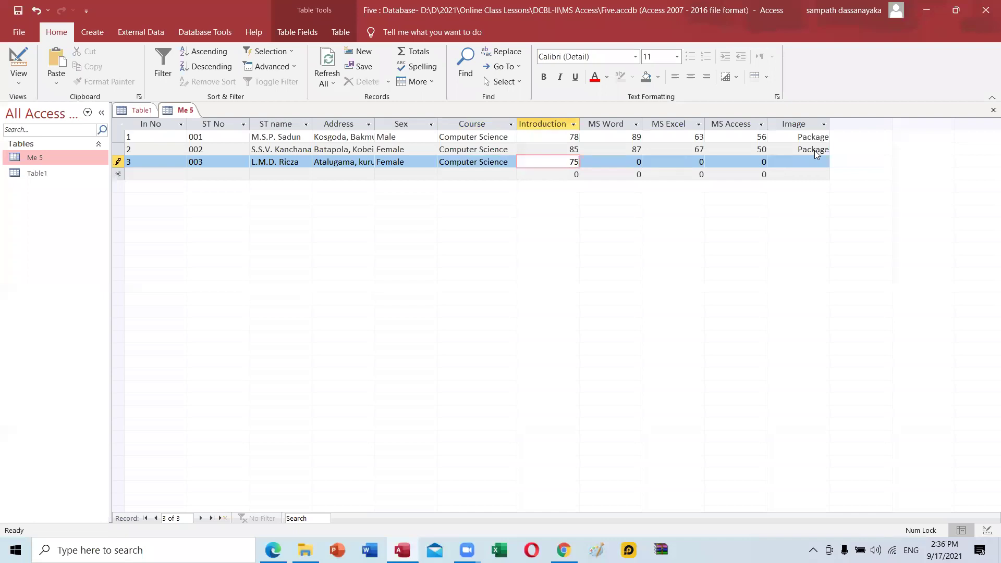
key(Tab)
text(56)
key(Tab)
text(85)
key(Tab)
text(55)
key(Tab)
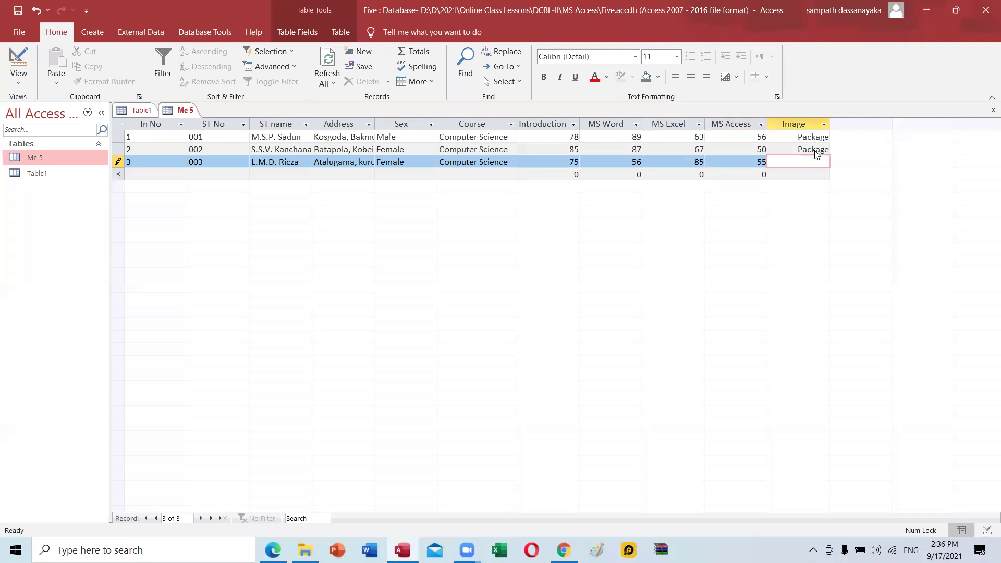
Choose photo 3 from file to insert into record 3's Image field.
right_click(809, 163)
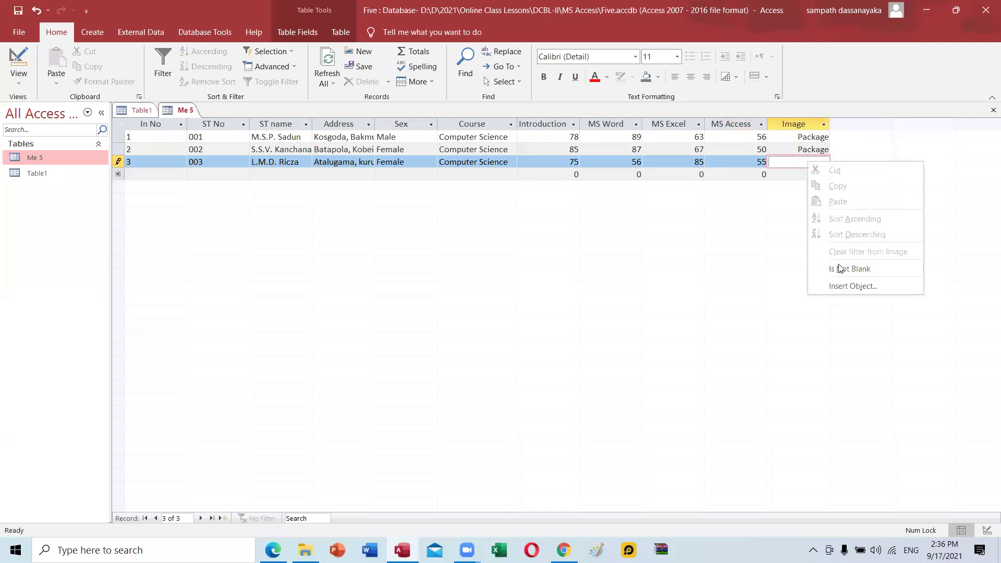
click(840, 287)
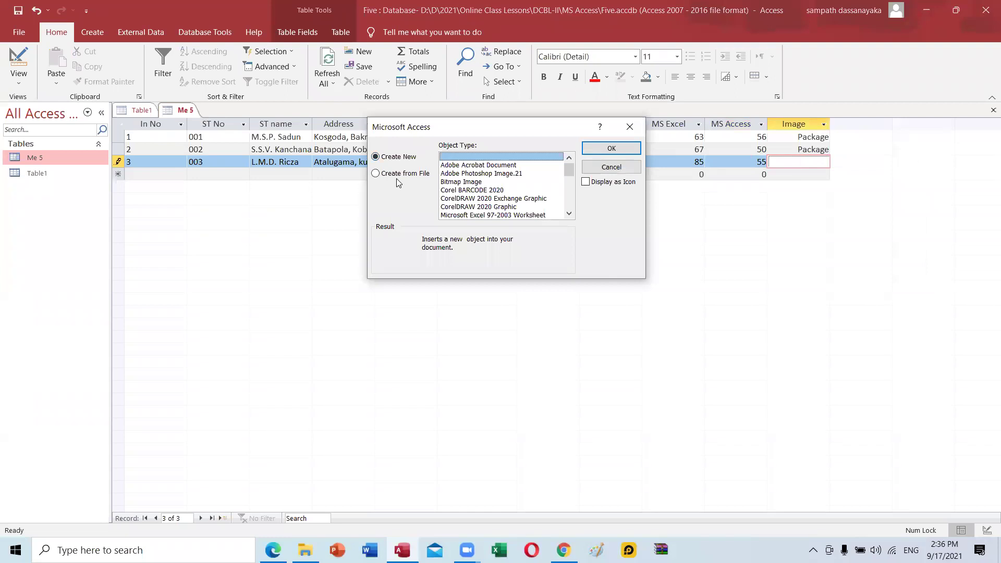
click(398, 174)
click(457, 174)
click(728, 237)
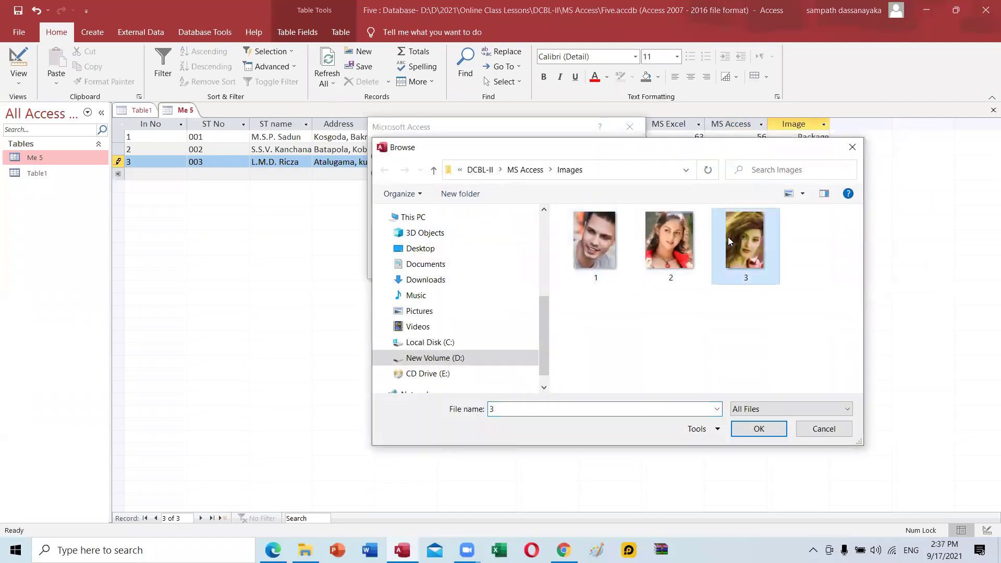
click(757, 427)
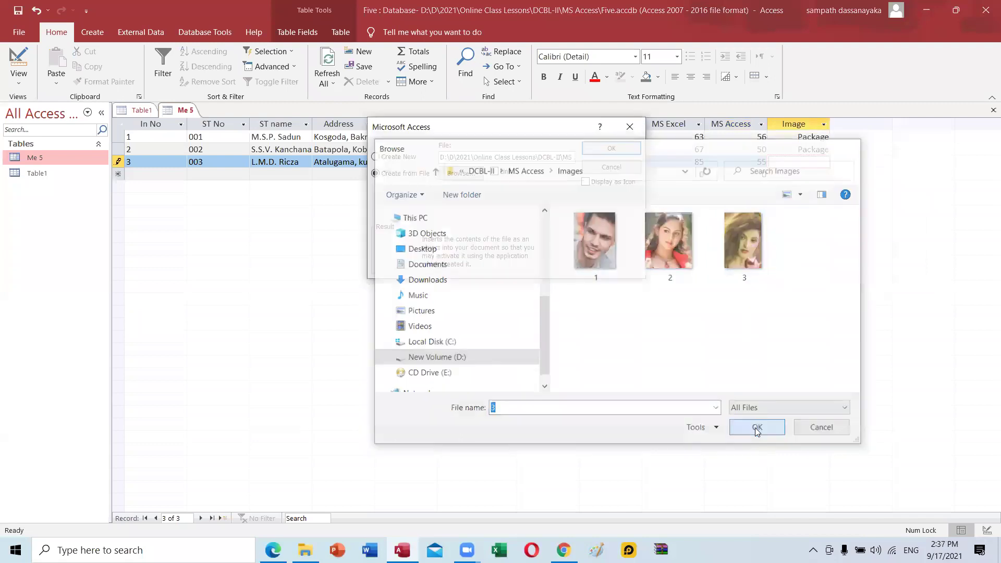
click(628, 149)
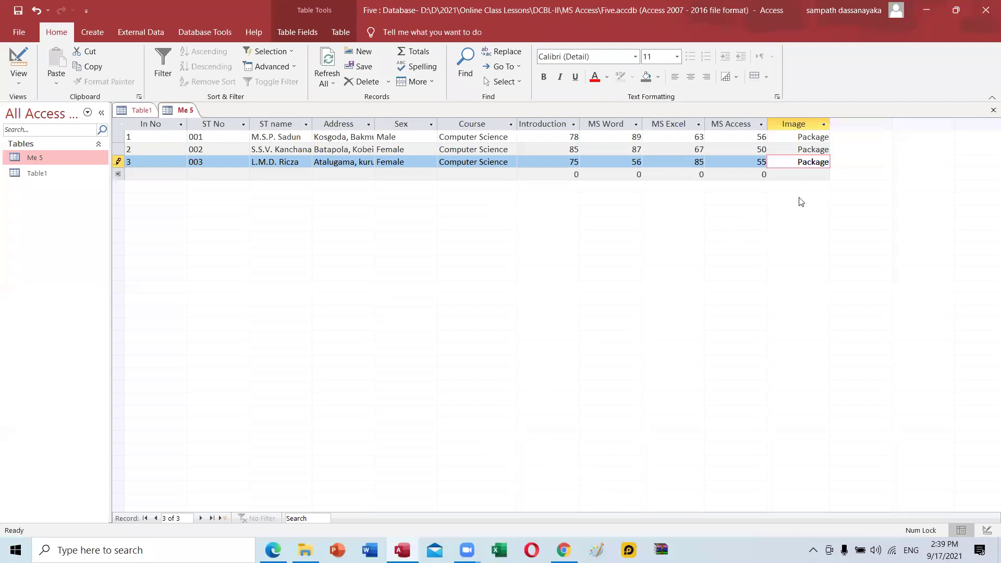
Move to the blank new-record row after record 3.
click(802, 178)
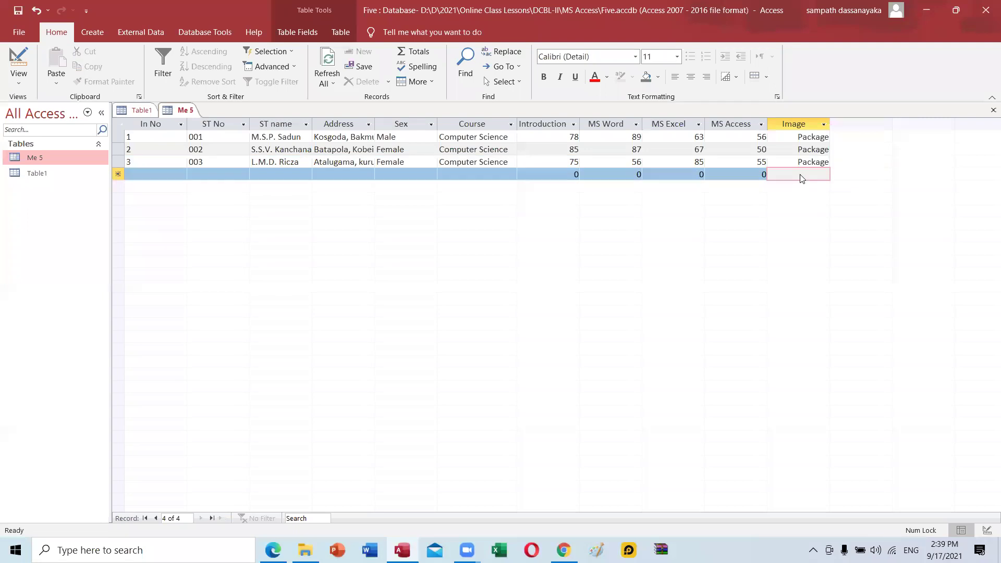
Start record 4 with In No 4, ST No 004, and the student's name and address.
click(159, 174)
text(4)
key(Tab)
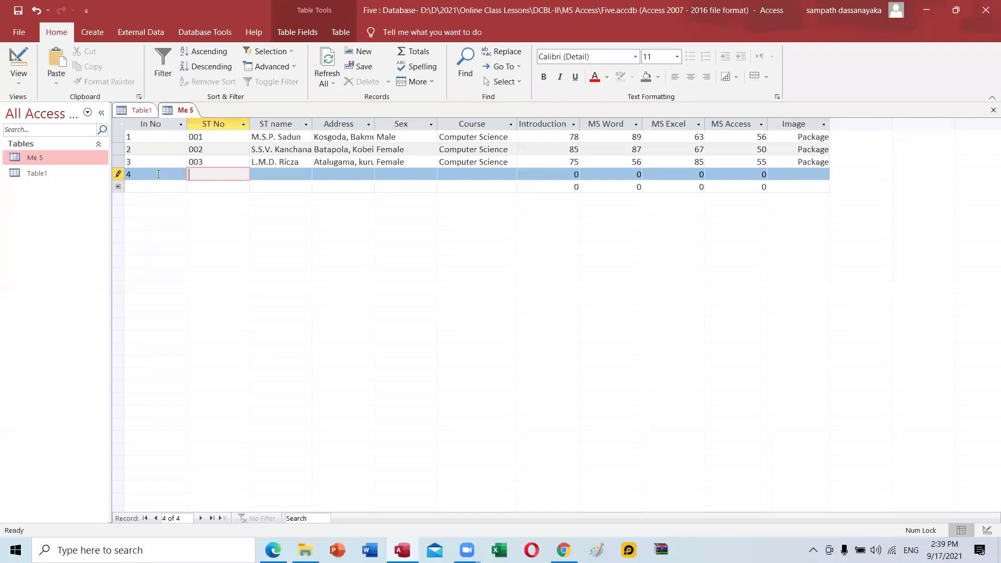
text(004)
key(Tab)
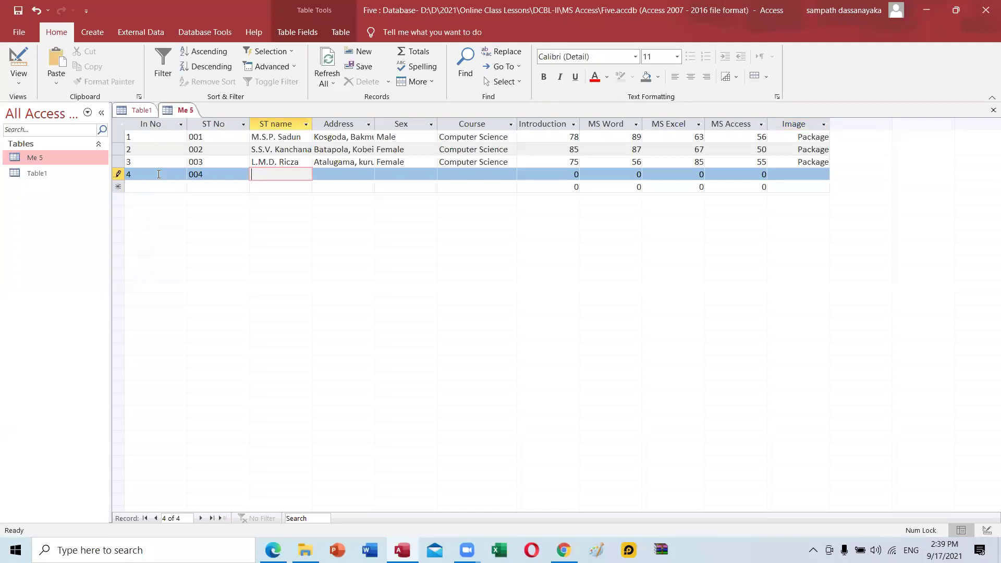
key(Tab)
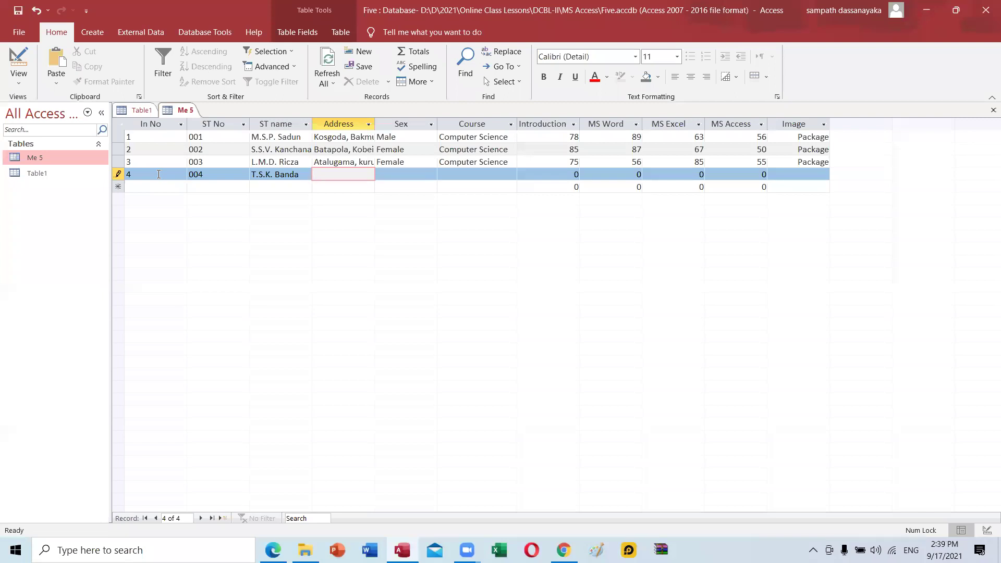
text(Dehiwala, Colombo)
key(Tab)
Set record 4 to Male, Computer Science, with marks 73, 80, 91 and 71.
text(Male)
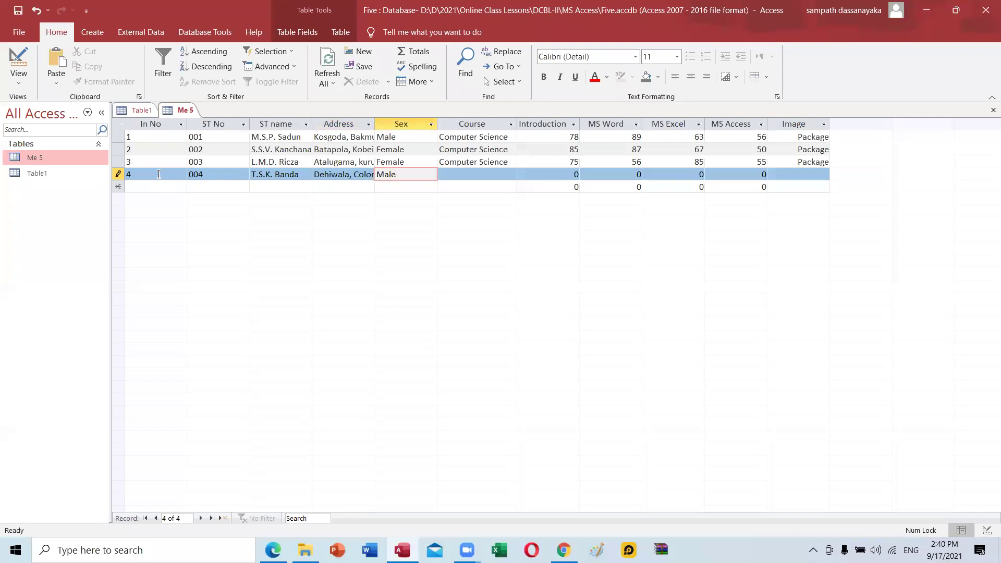
key(Tab)
text(Co)
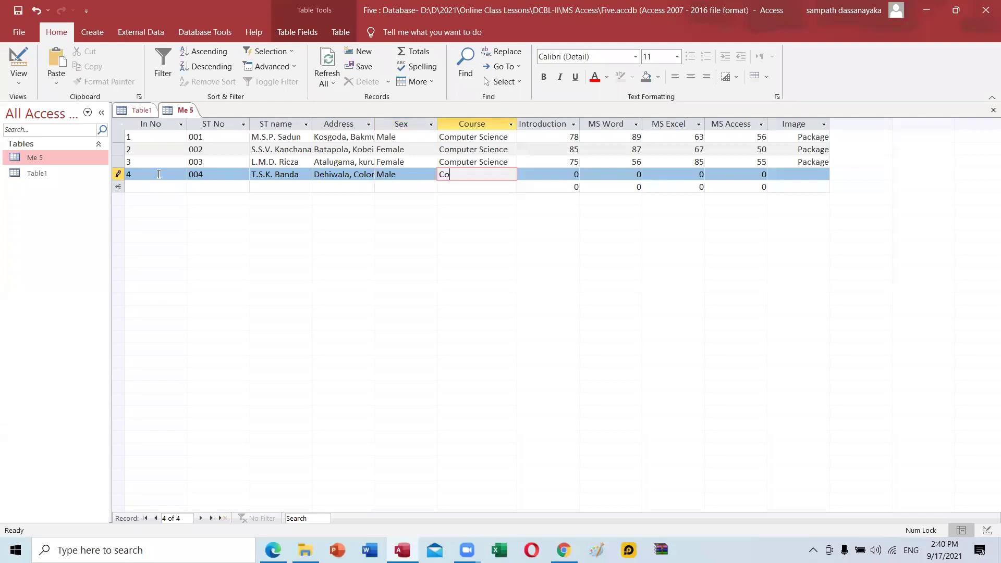
text(mputer Science)
key(Tab)
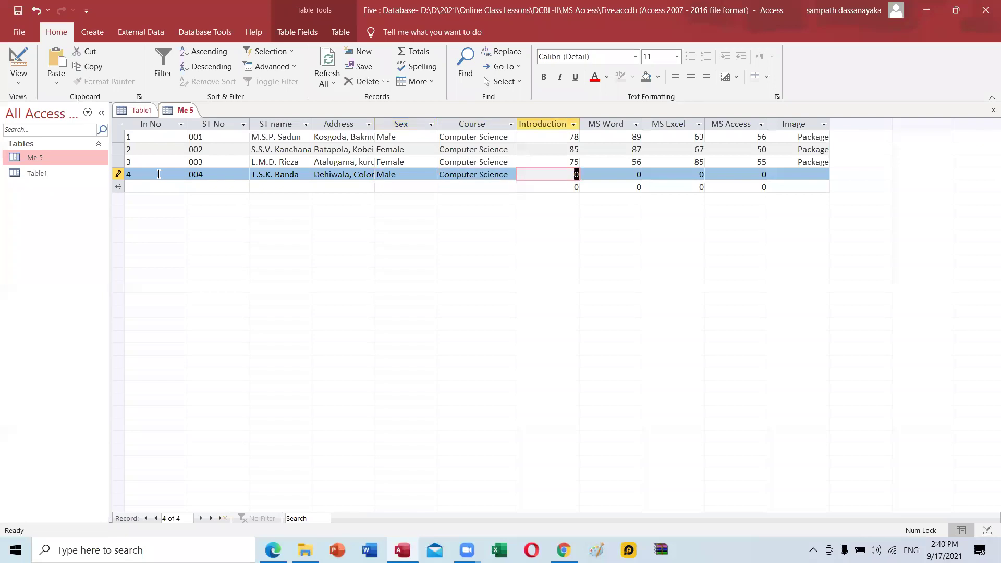
text(73)
key(Tab)
text(80)
key(Tab)
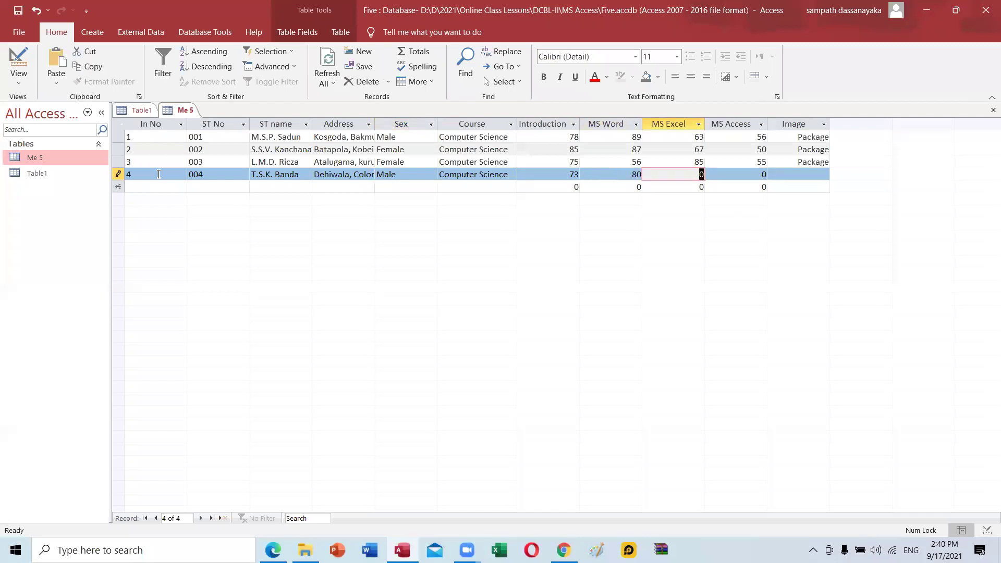
text(91)
key(Tab)
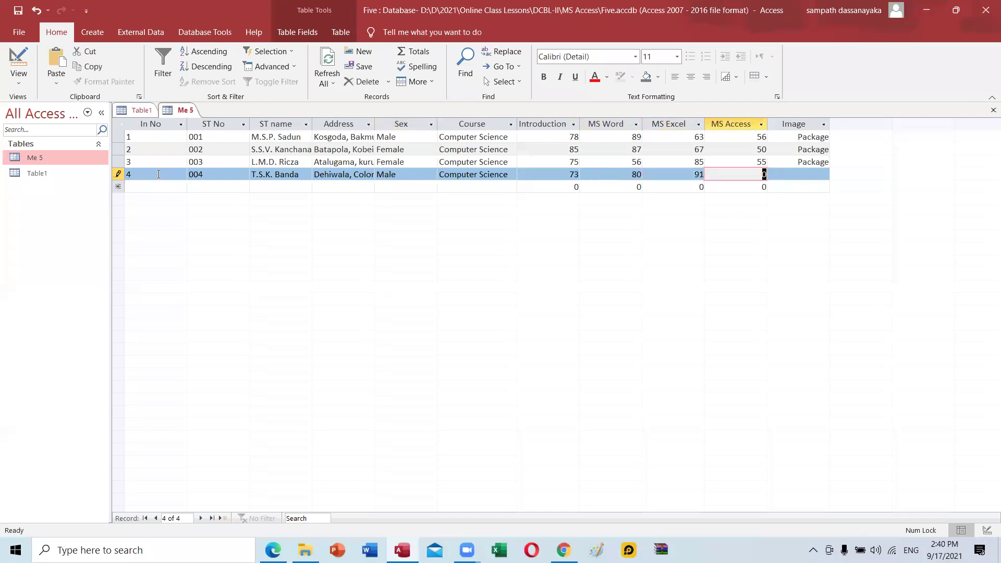
text(71)
key(Tab)
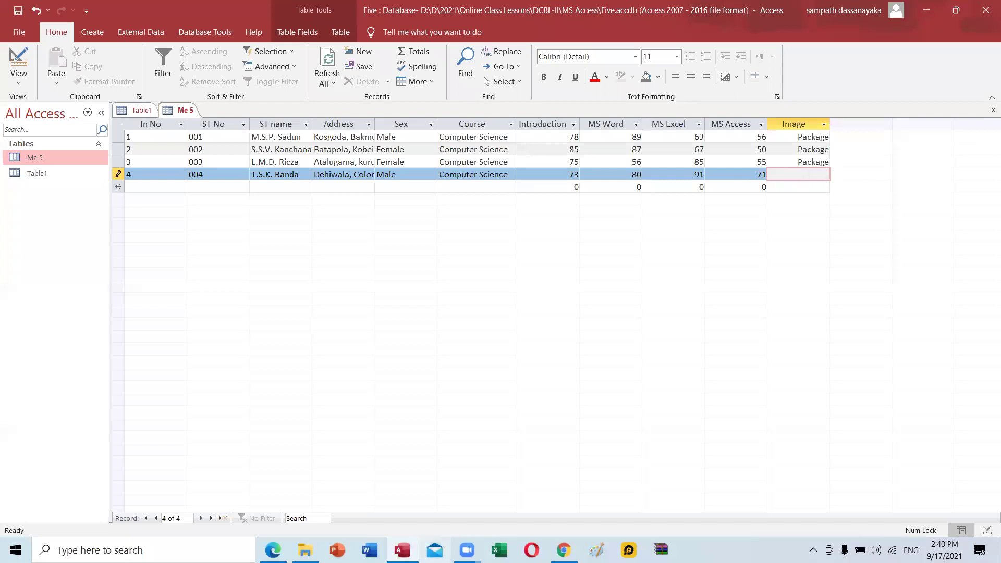
In Paint, begin opening a picture and browse into D > 2021.
click(596, 550)
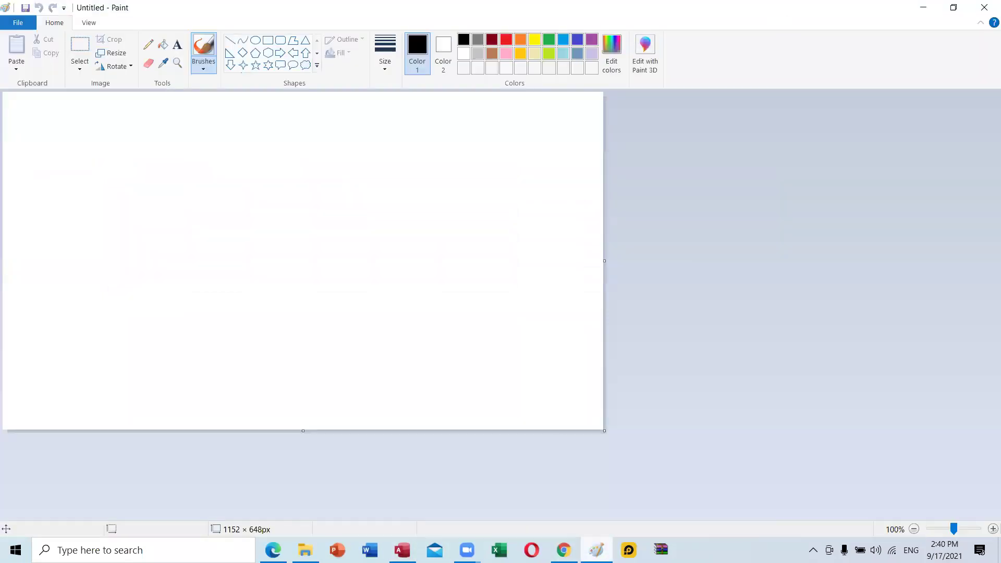
click(17, 22)
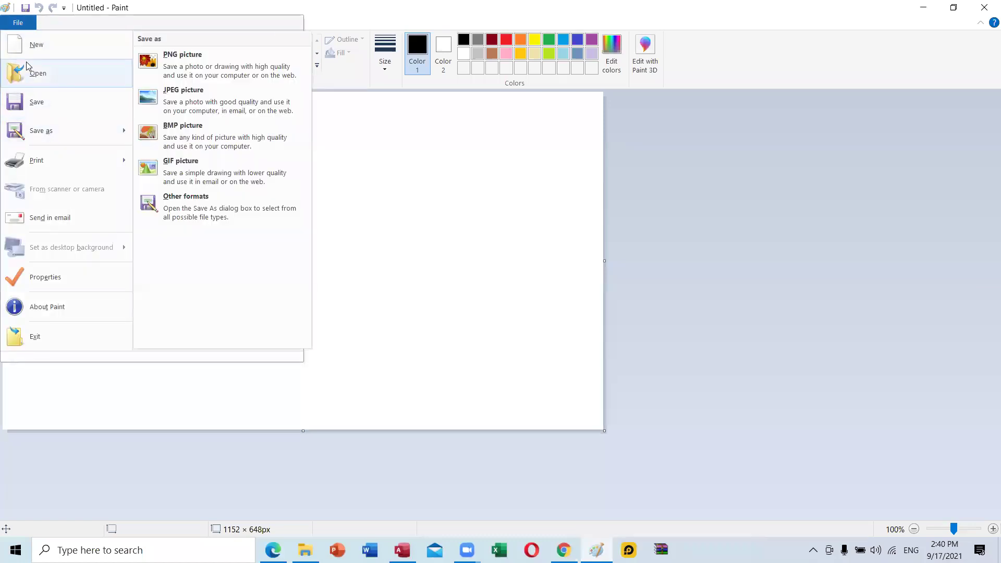
click(28, 71)
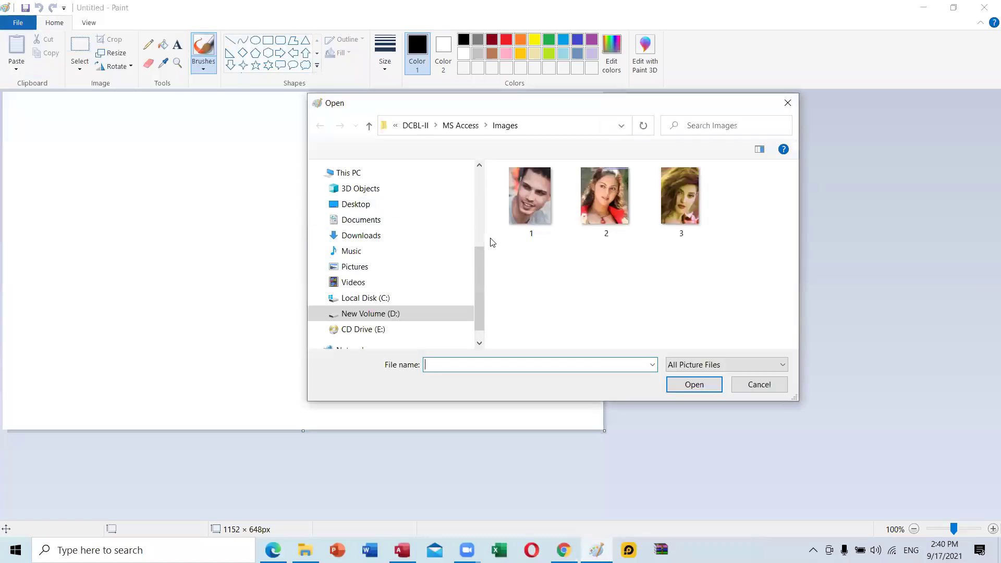
double_click(526, 202)
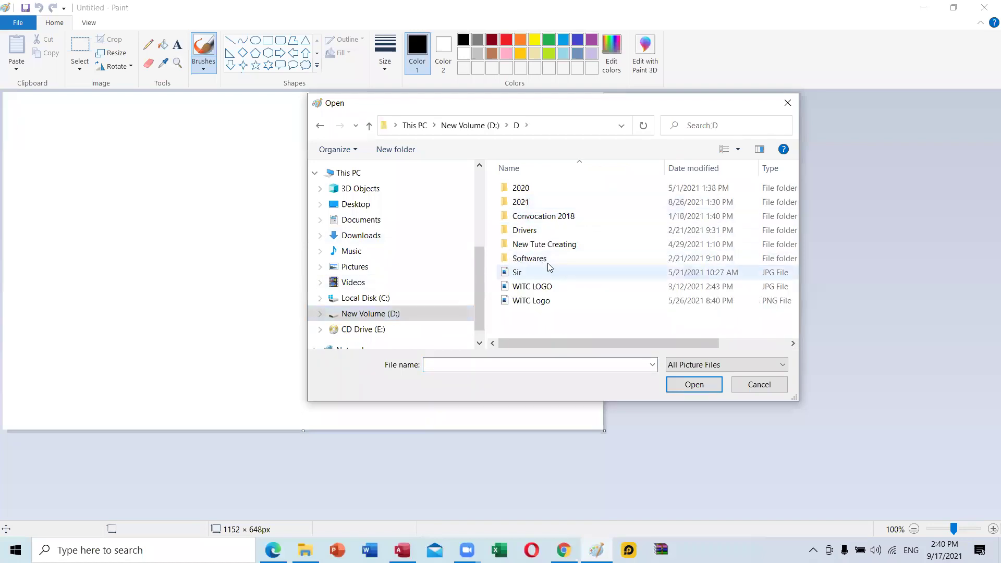
double_click(530, 202)
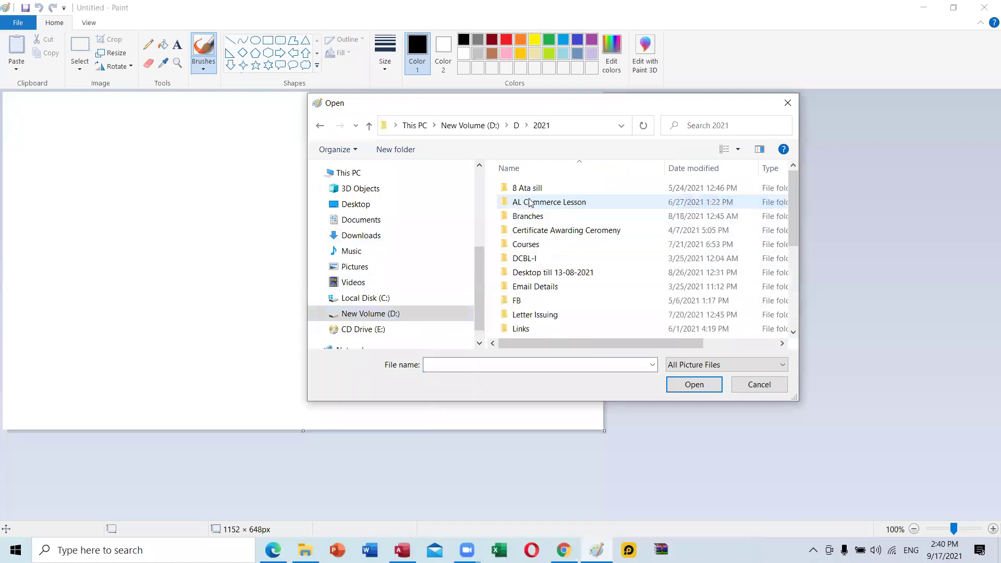
scroll(576, 284, down, 2)
double_click(574, 275)
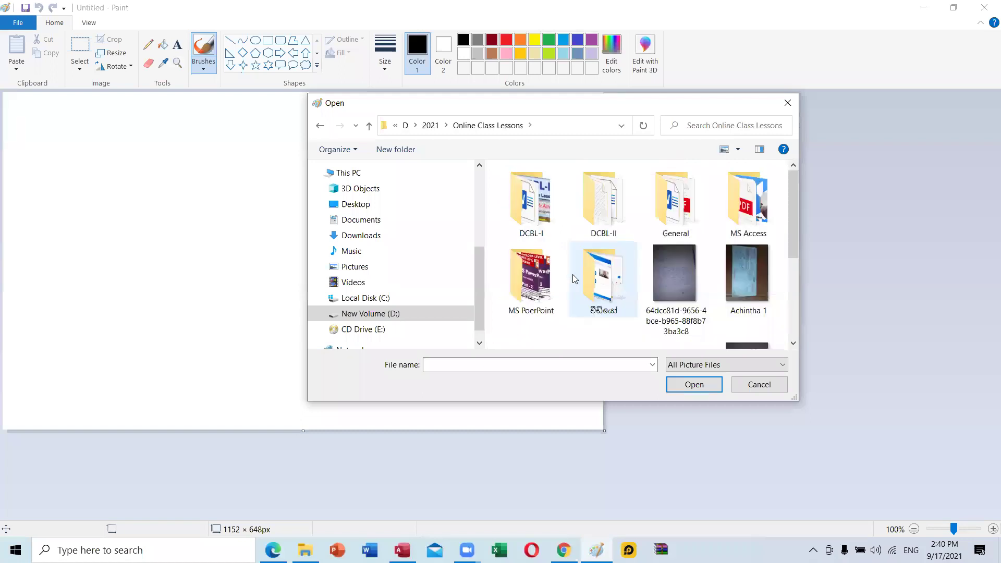
click(365, 126)
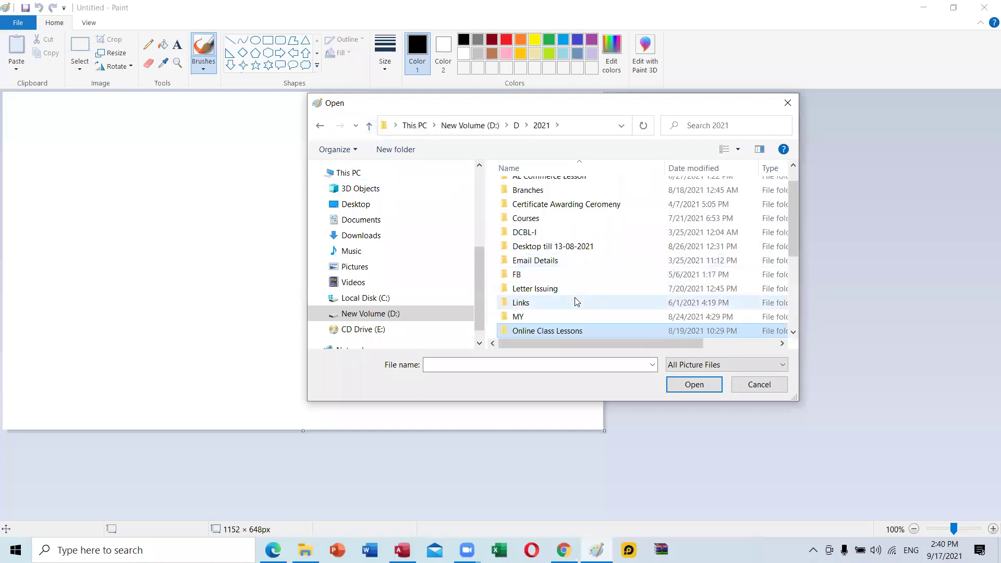
scroll(573, 329, down, 1)
Open images (4) from Online Course > 3 Courses > Pictures.
double_click(561, 307)
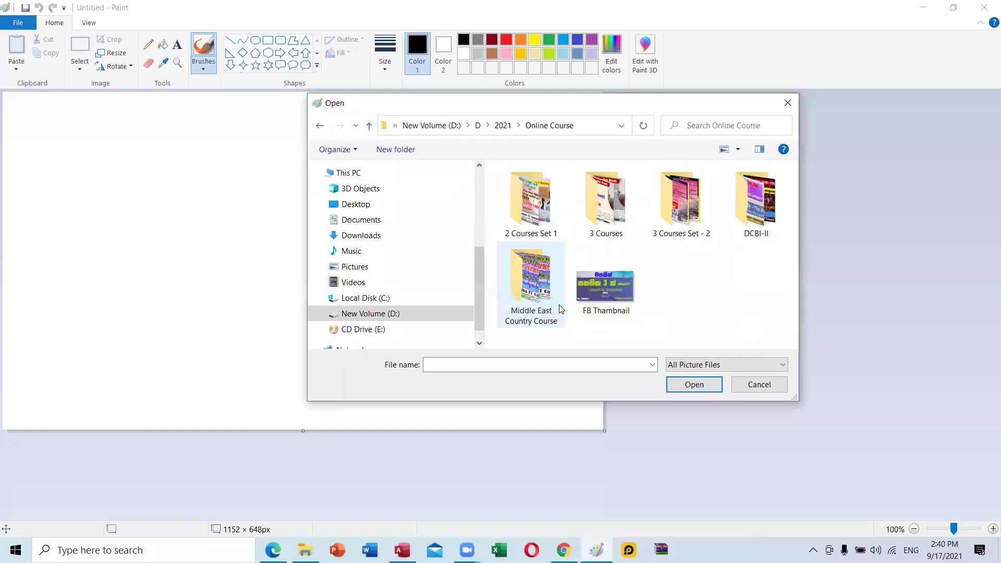
double_click(598, 226)
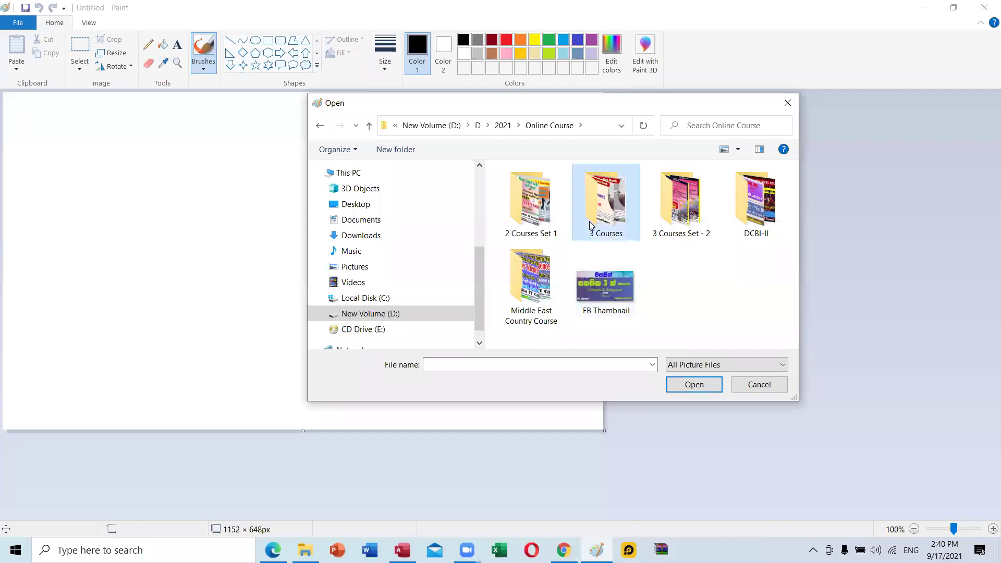
double_click(544, 295)
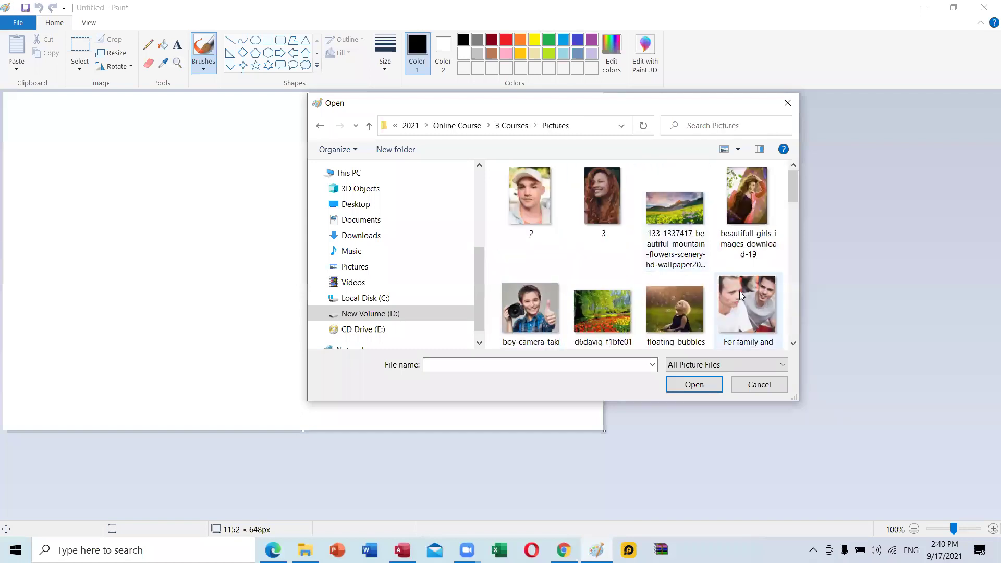
scroll(692, 250, down, 2)
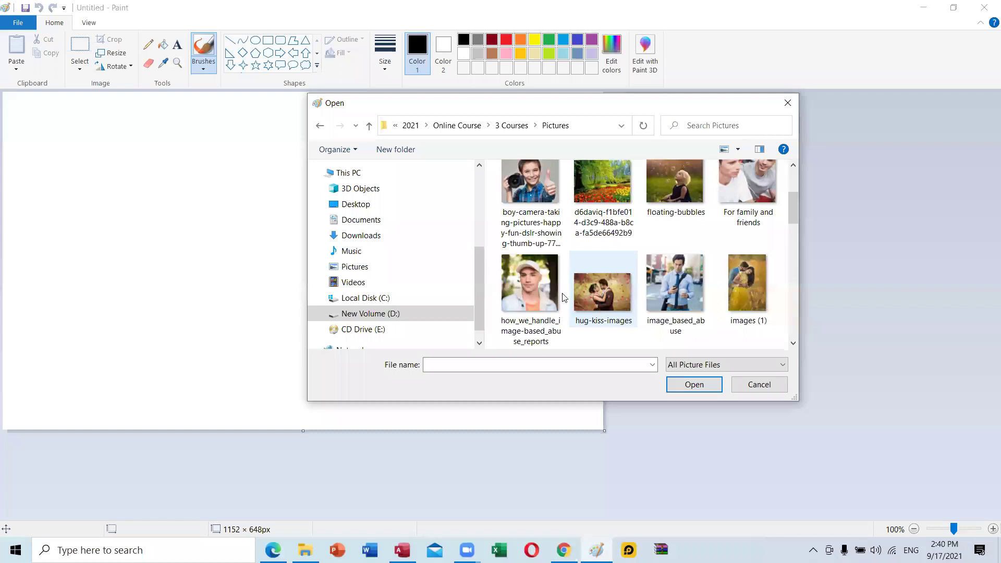
scroll(615, 293, down, 1)
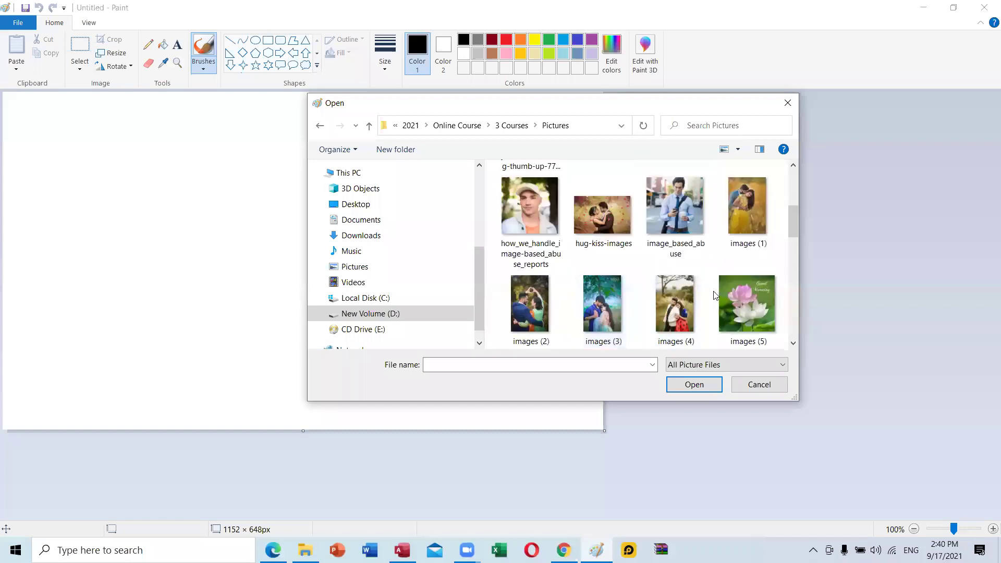
click(687, 299)
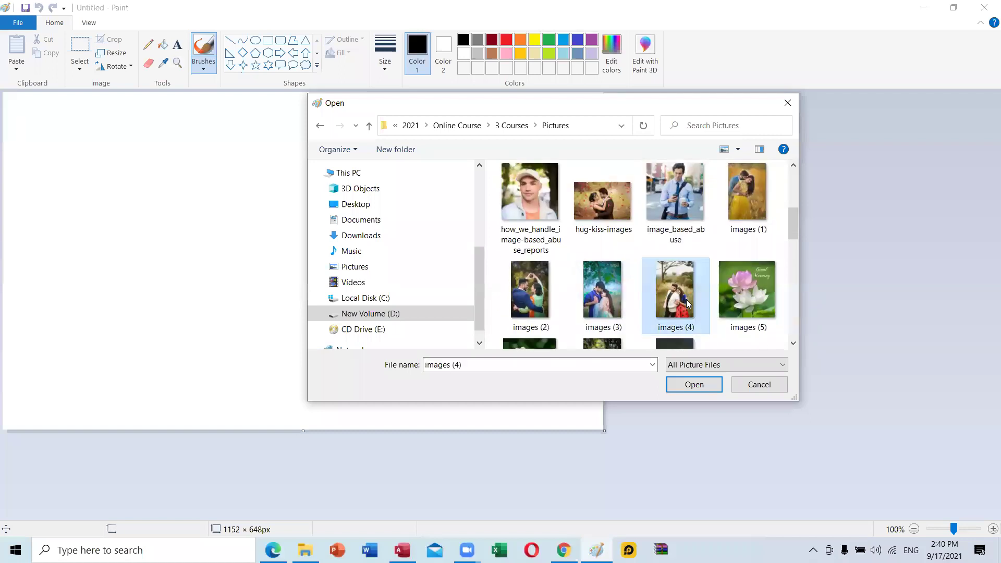
click(704, 381)
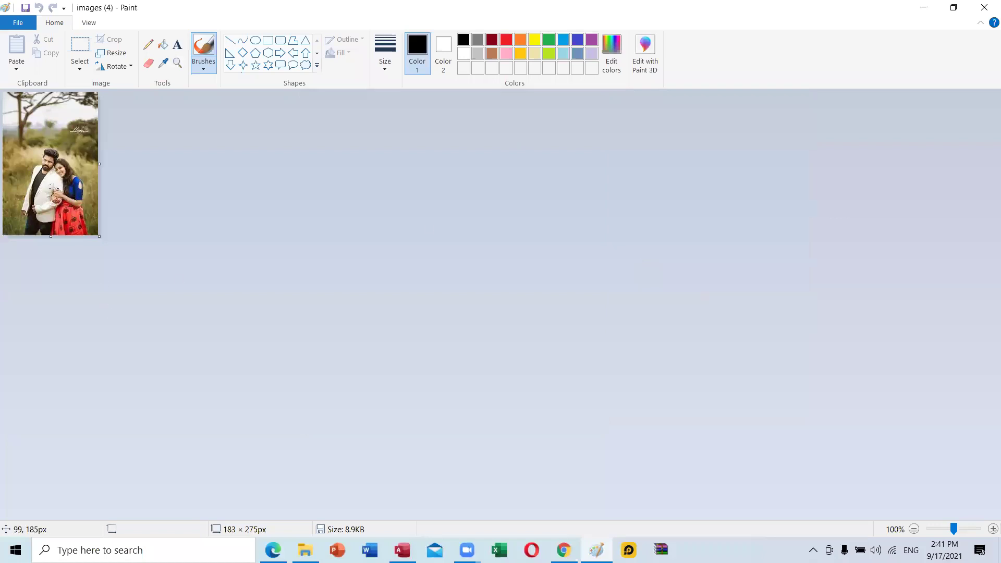
Crop the photo to a 44 × 69 px rectangle around the man's head.
drag(35, 142, 63, 168)
key(ctrl+z)
click(80, 67)
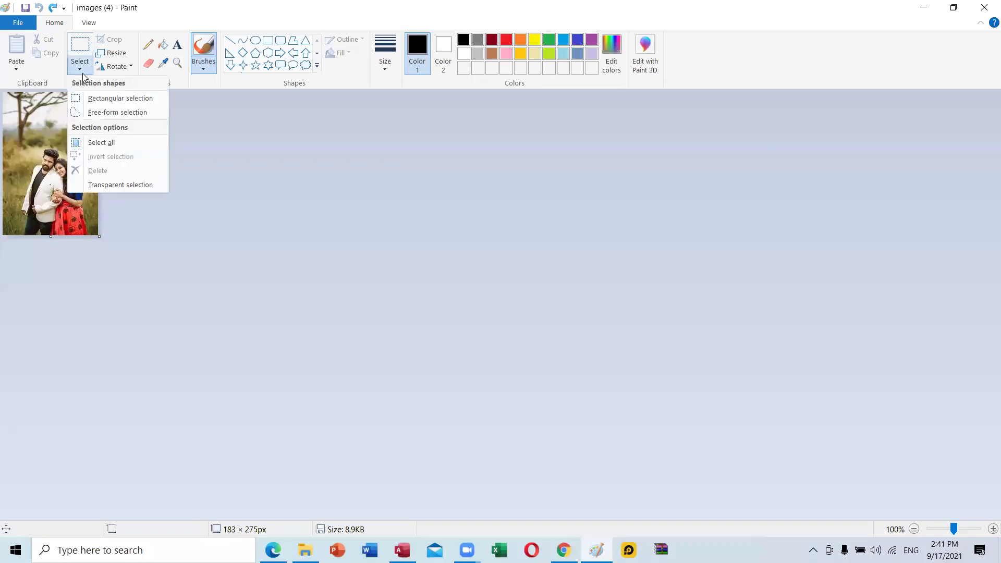
click(103, 102)
drag(35, 143, 58, 178)
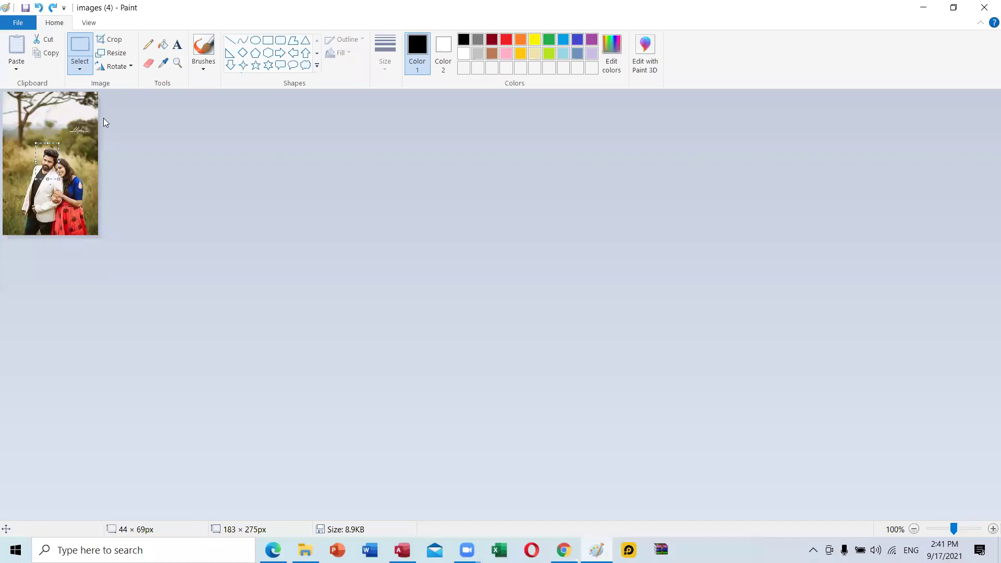
click(119, 41)
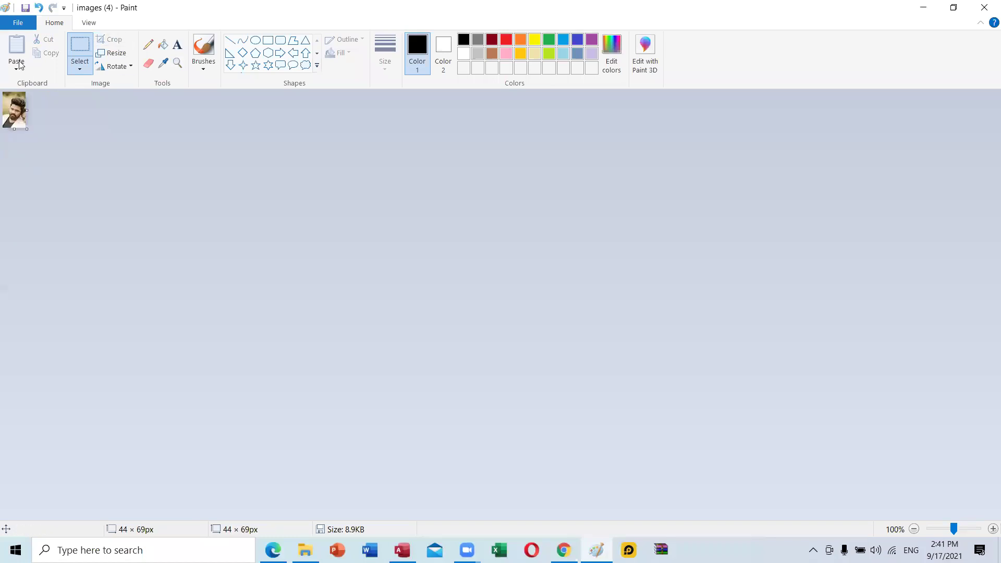
click(19, 23)
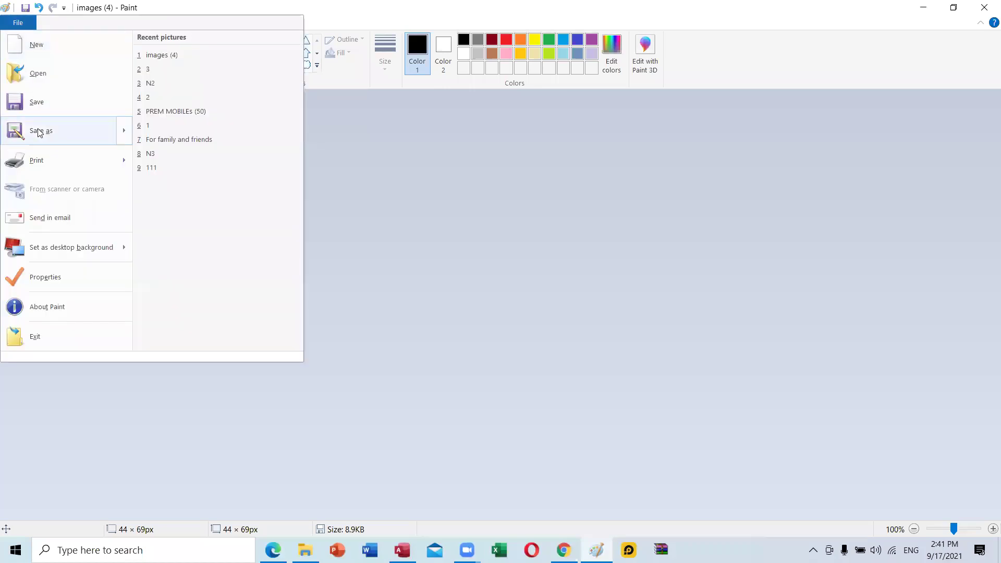
Save as BMP picture, browsing to 2021 > Online Class Lessons > DCBL-II > MS Access > Images.
mouse_move(42, 130)
click(218, 130)
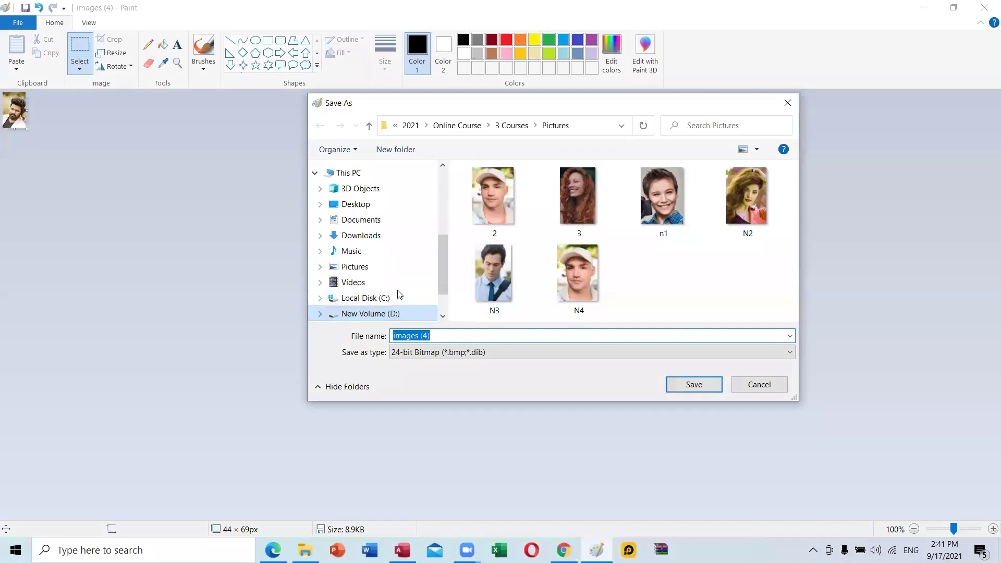
click(410, 125)
scroll(513, 282, down, 2)
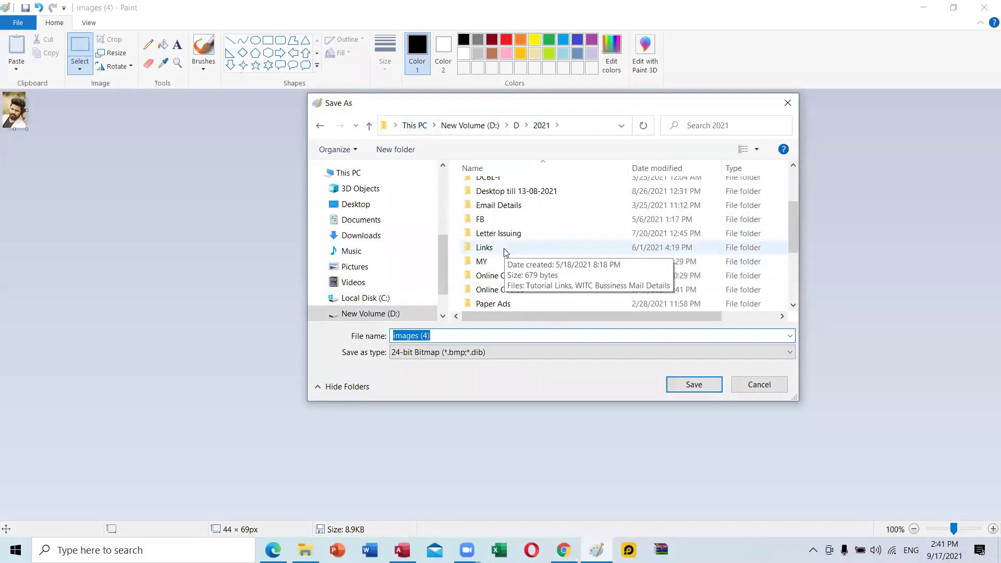
double_click(511, 276)
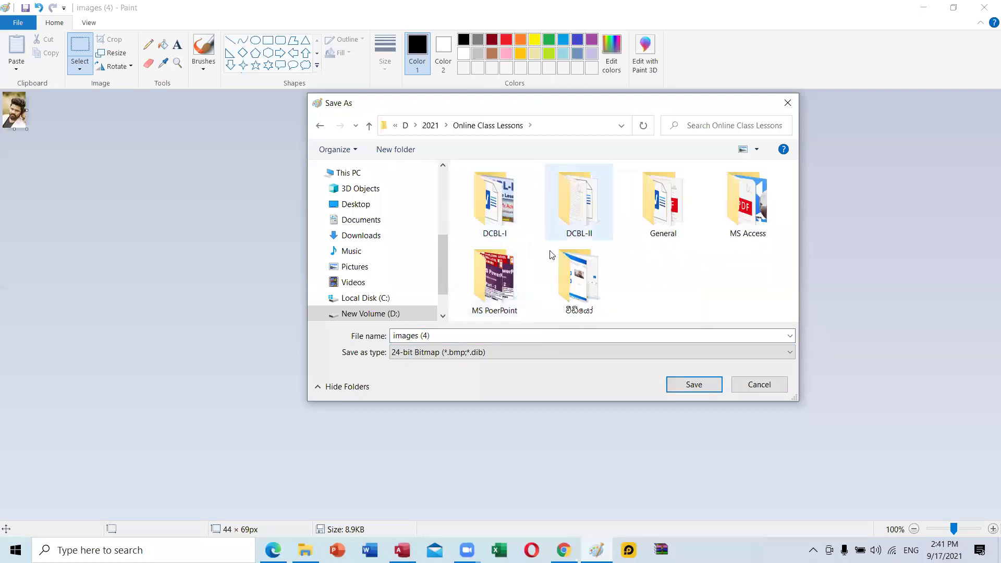
click(593, 213)
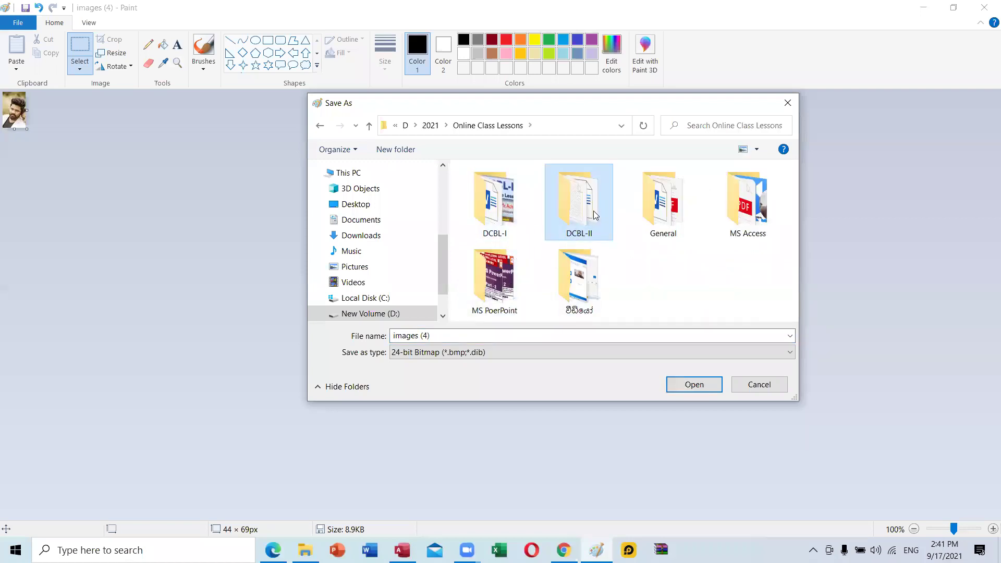
double_click(593, 211)
double_click(506, 275)
double_click(502, 186)
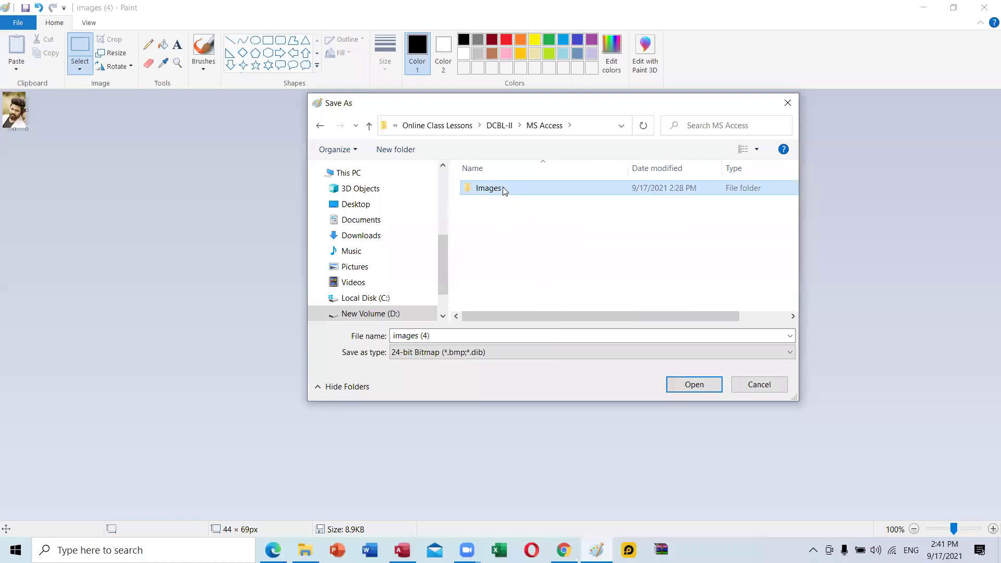
Name the bitmap '4', save it, and close Paint.
click(444, 332)
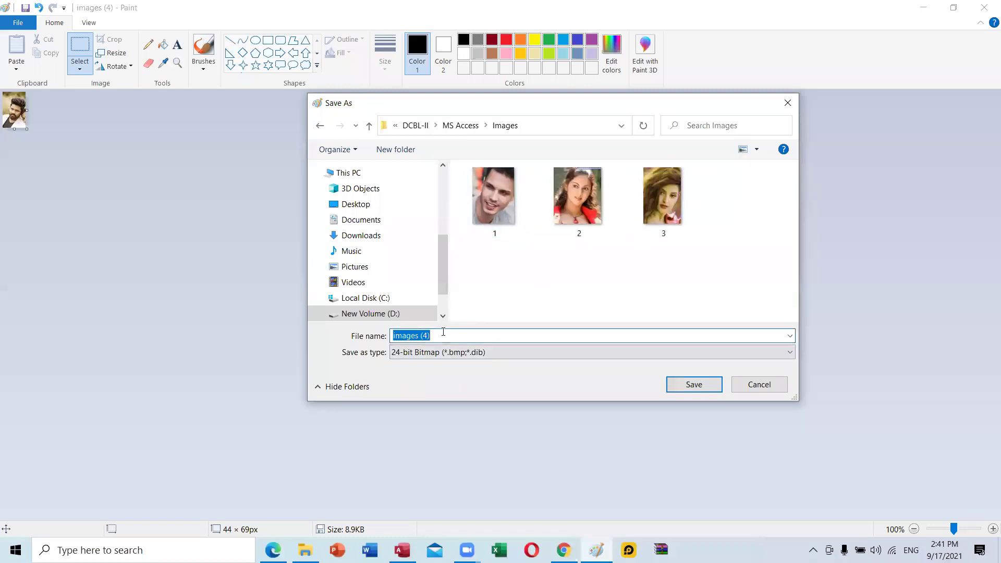
text(4)
key(Return)
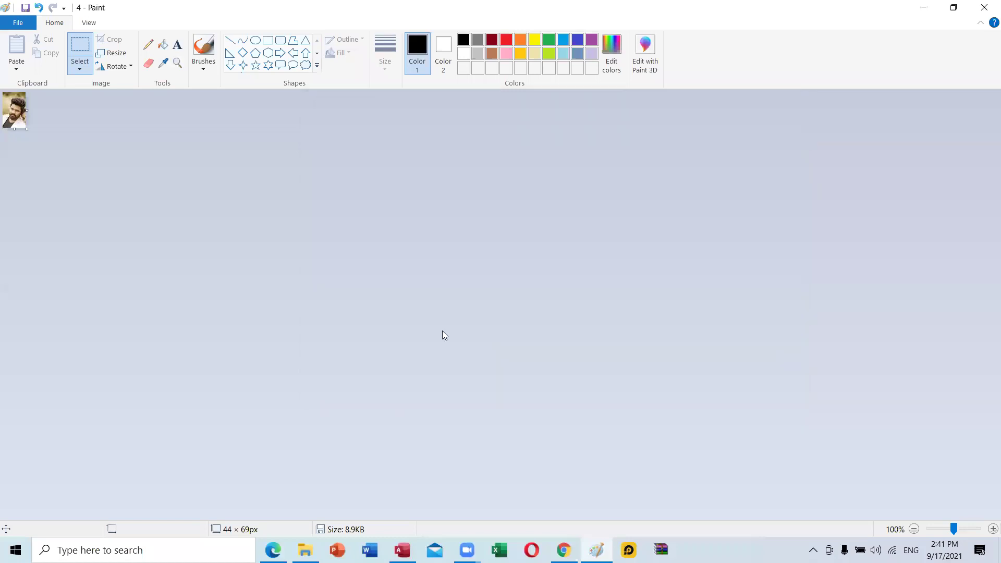
click(985, 9)
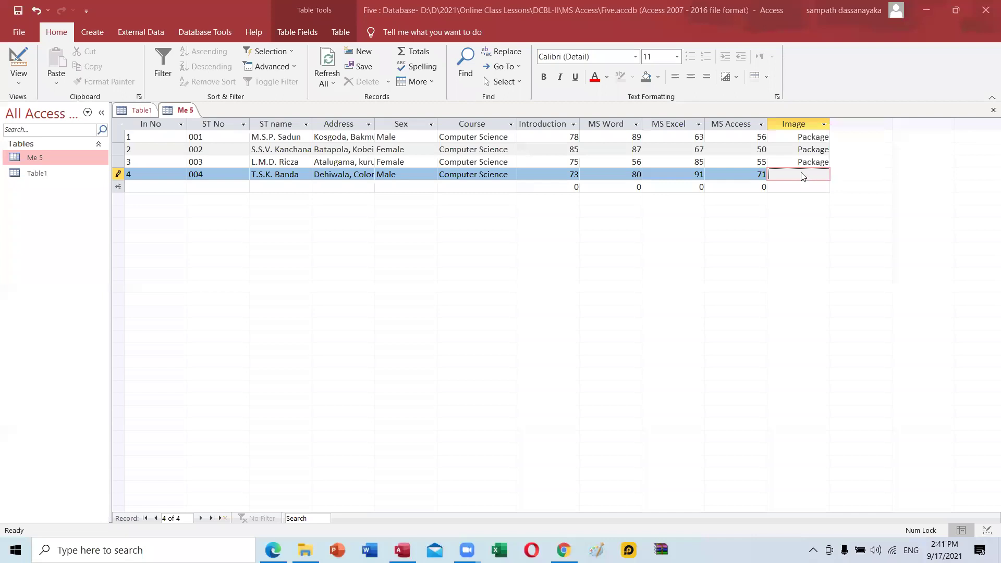
Bring up record 4's Image cell options, then switch to the Access One.pdf guide.
right_click(803, 177)
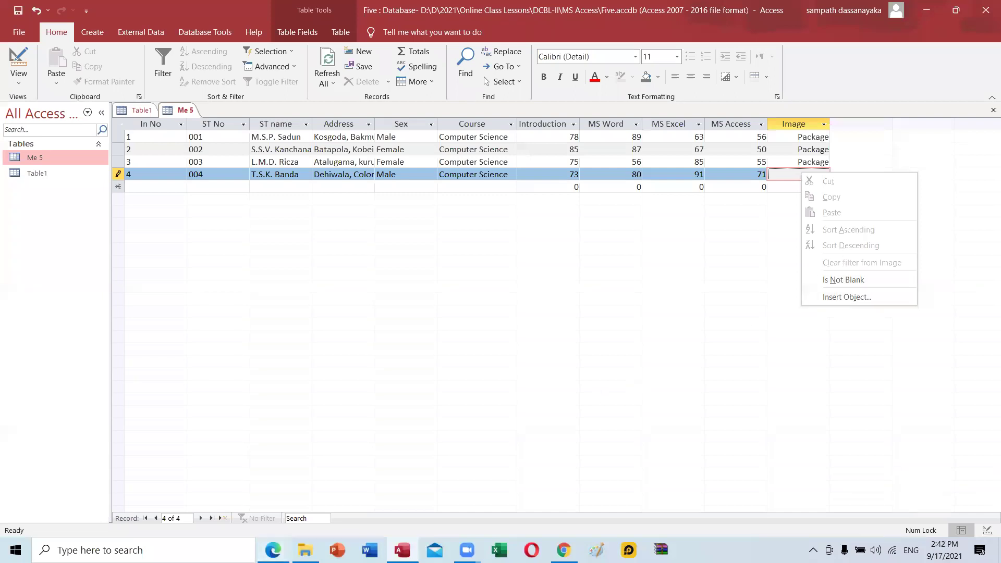
key(alt+Tab)
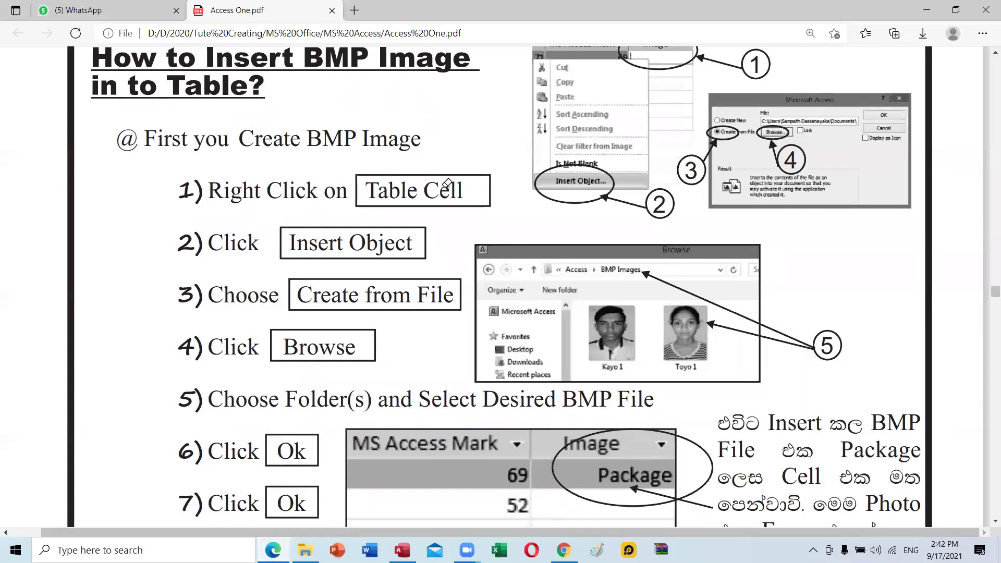
Review the BMP insertion steps in Access One.pdf, then minimize Edge to return to Access.
scroll(467, 170, up, 3)
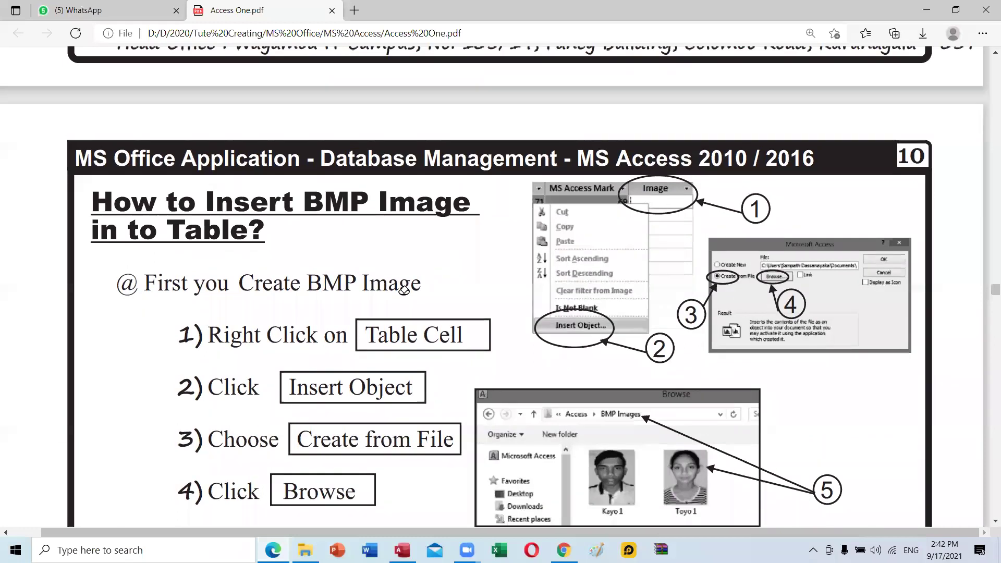
scroll(396, 254, down, 3)
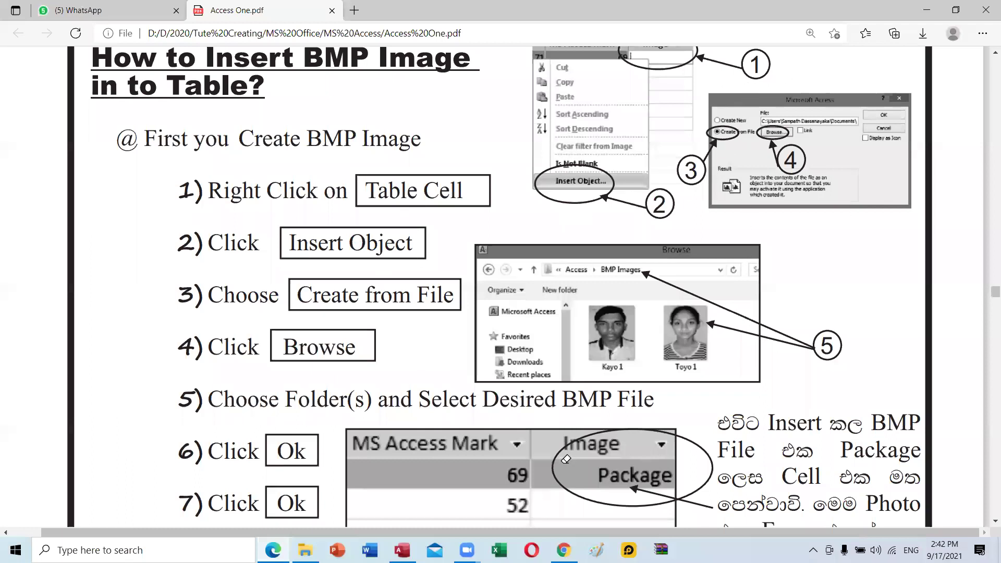
scroll(695, 386, down, 3)
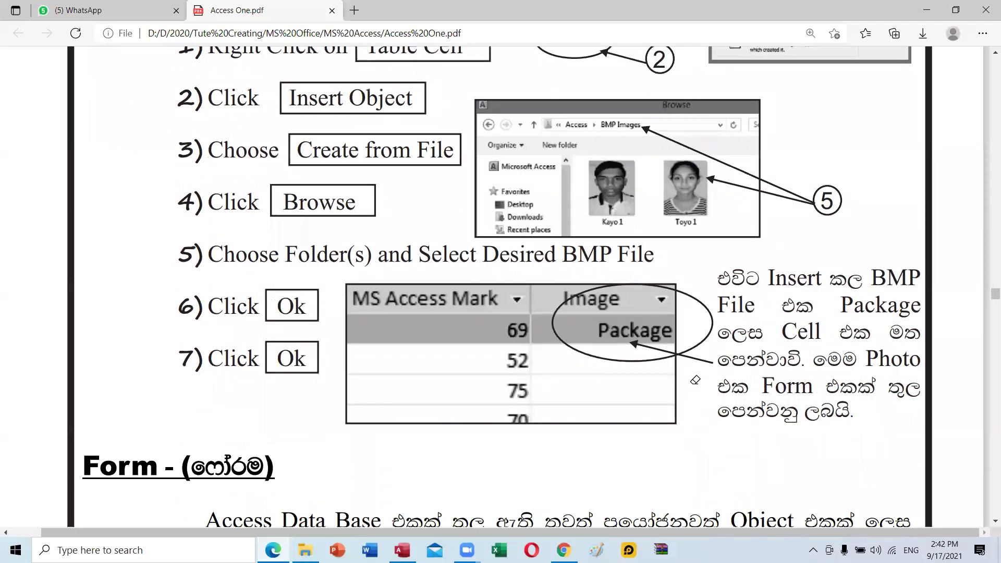
scroll(695, 380, up, 3)
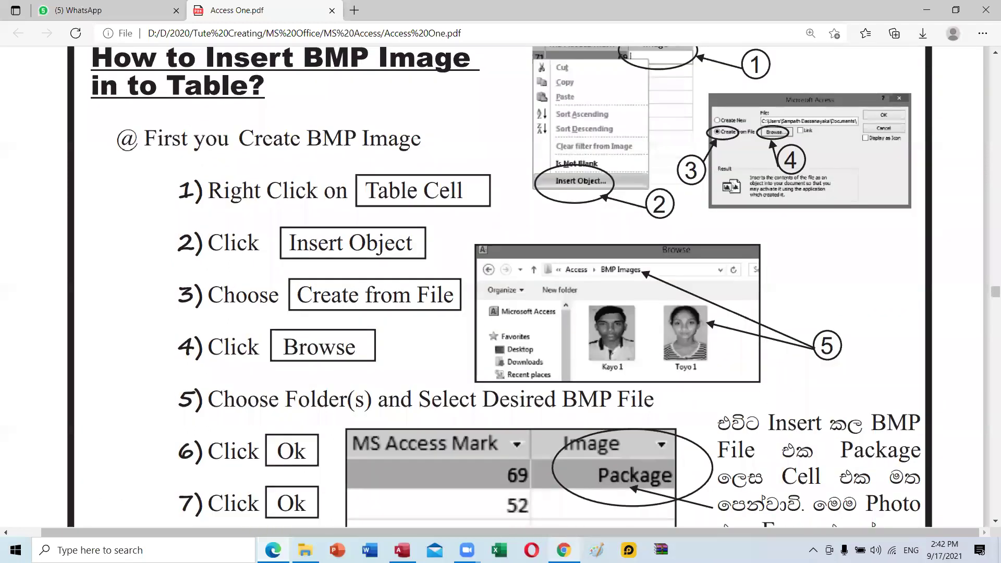
key(alt+Tab)
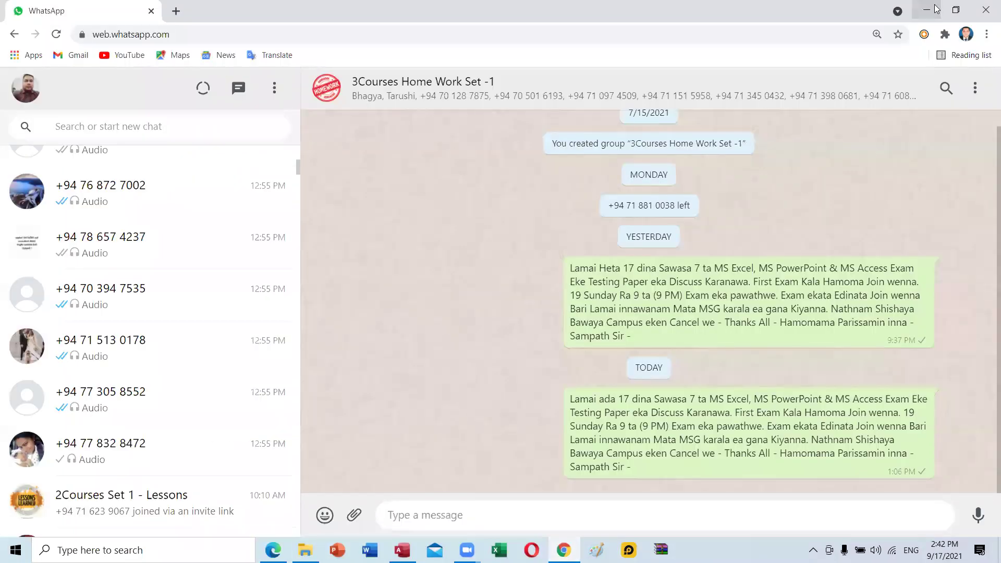
click(927, 10)
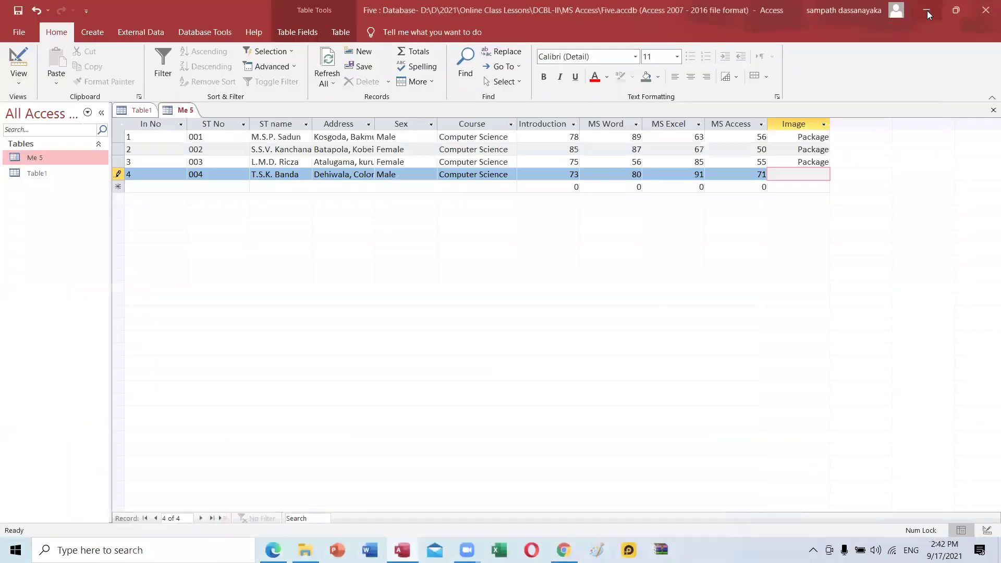
click(927, 10)
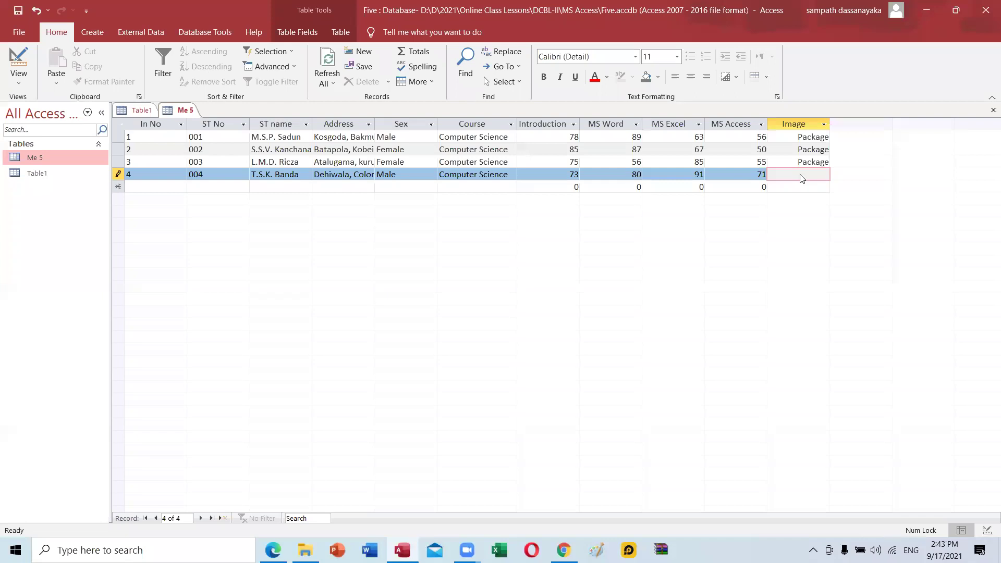
Begin inserting an object from a file into record 4's empty Image cell.
right_click(802, 178)
click(791, 178)
right_click(791, 179)
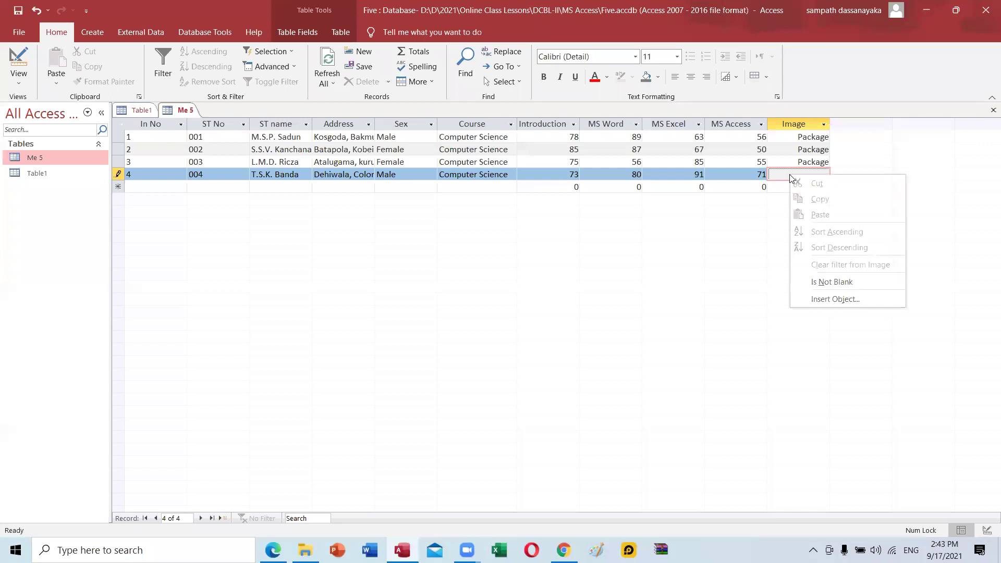
click(841, 300)
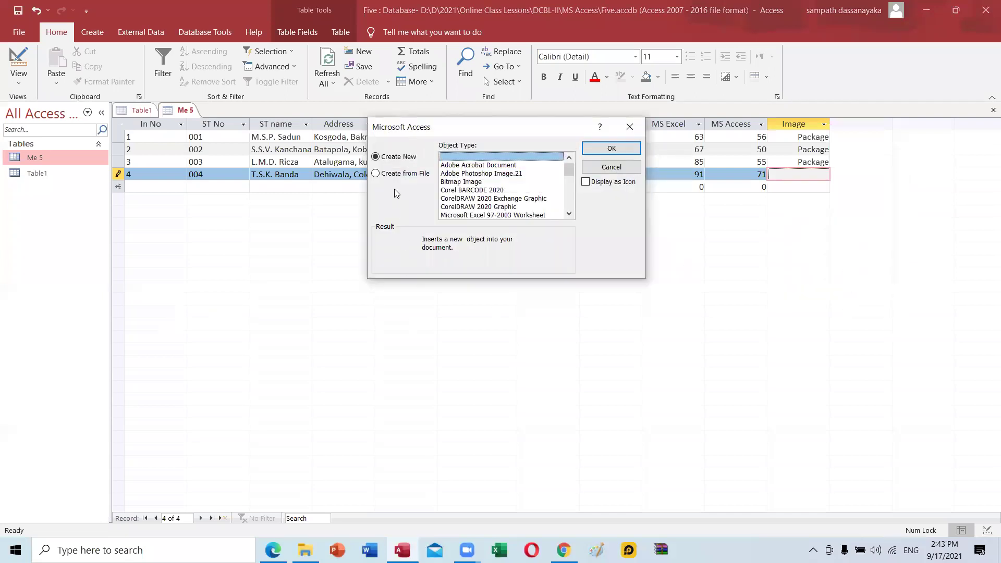
click(396, 175)
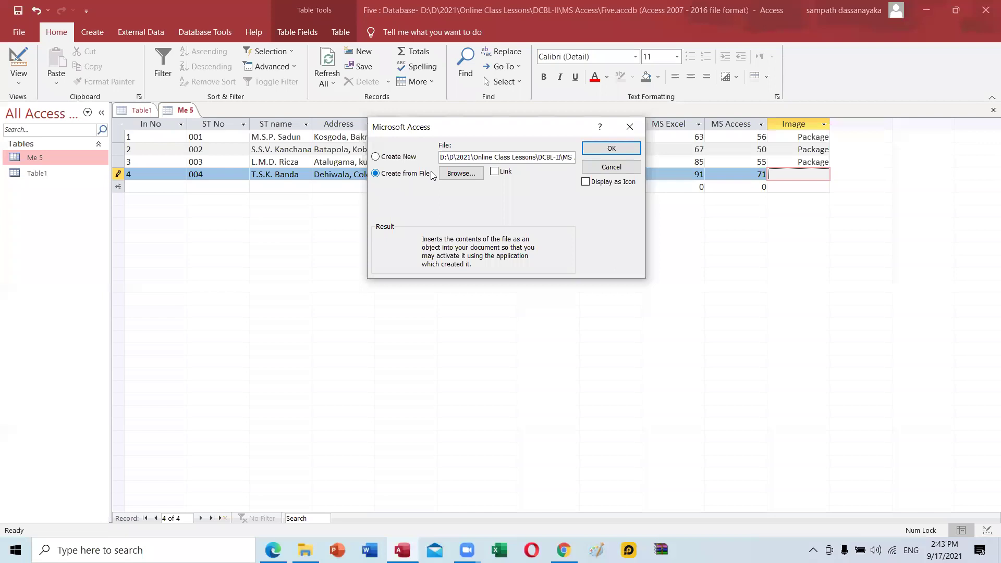
click(462, 174)
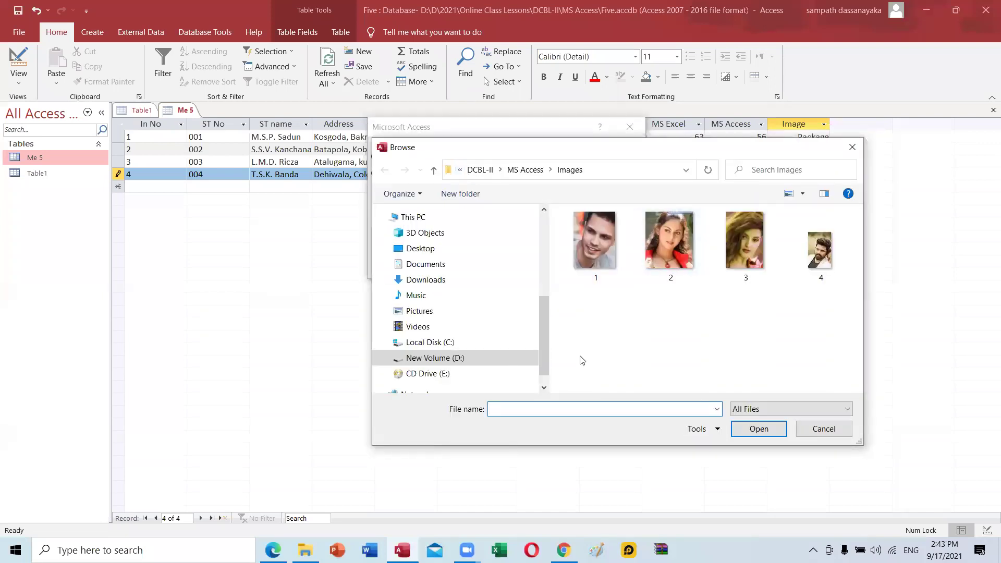
Browse on the D: drive to DCBL-II > MS Access > Images.
click(472, 358)
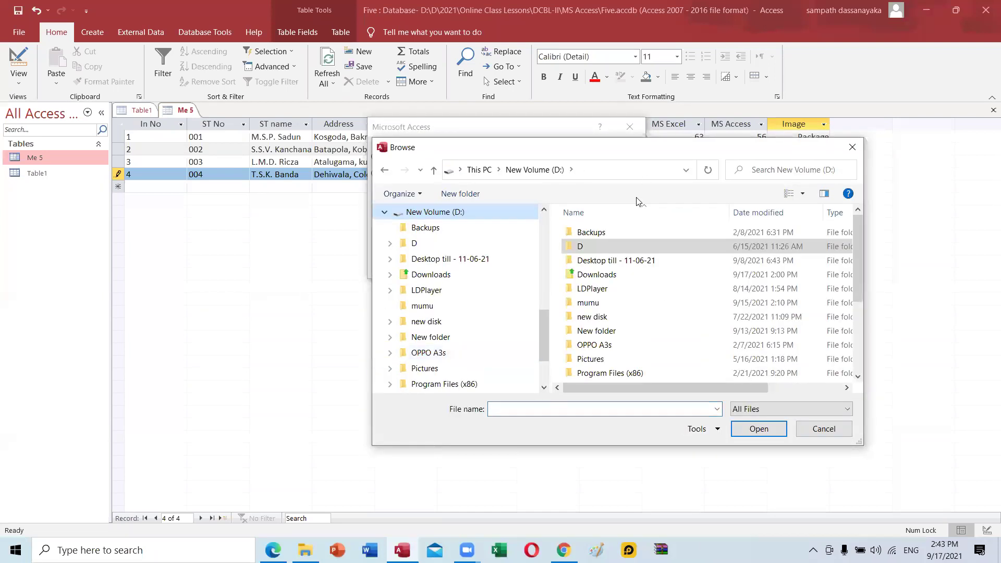
double_click(605, 248)
double_click(605, 248)
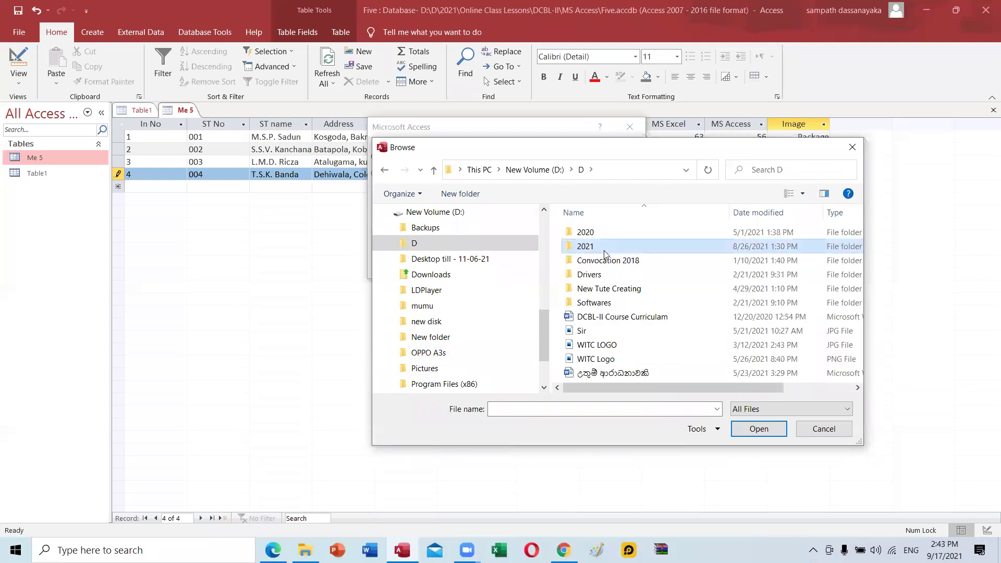
scroll(624, 311, down, 1)
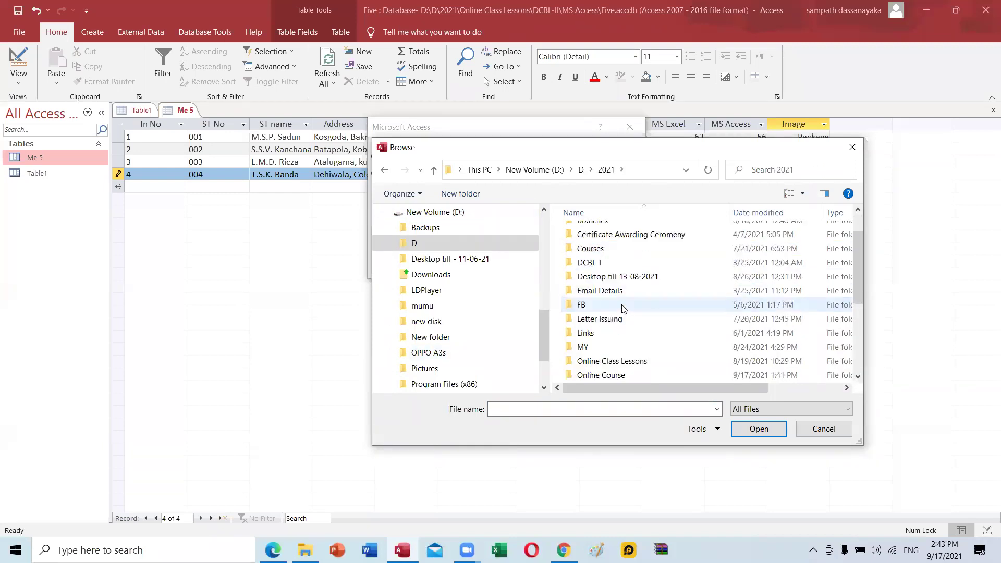
double_click(620, 362)
double_click(665, 248)
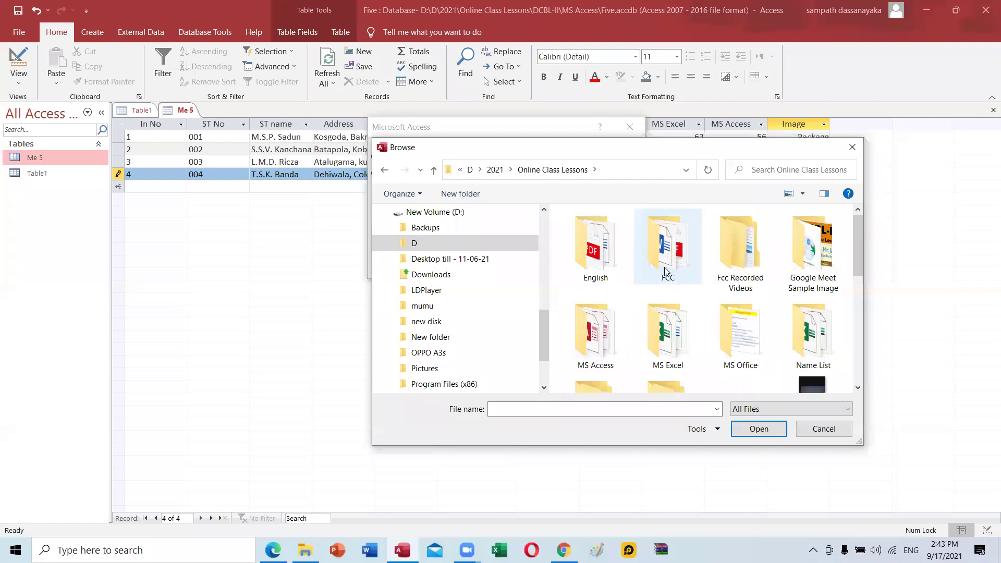
double_click(593, 334)
double_click(590, 232)
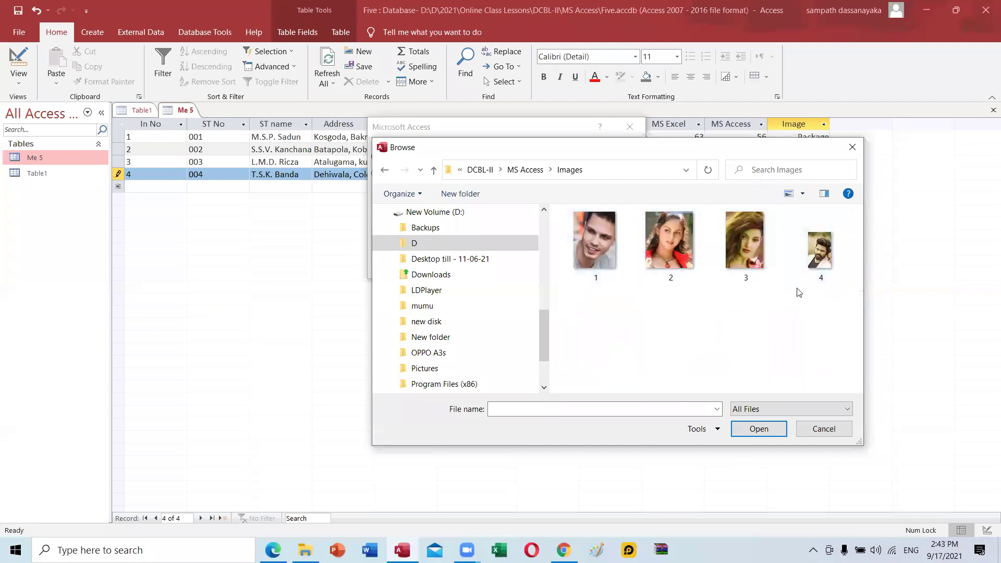
Embed photo 4 in record 4's Image field as a Package and save the table.
click(810, 262)
click(759, 429)
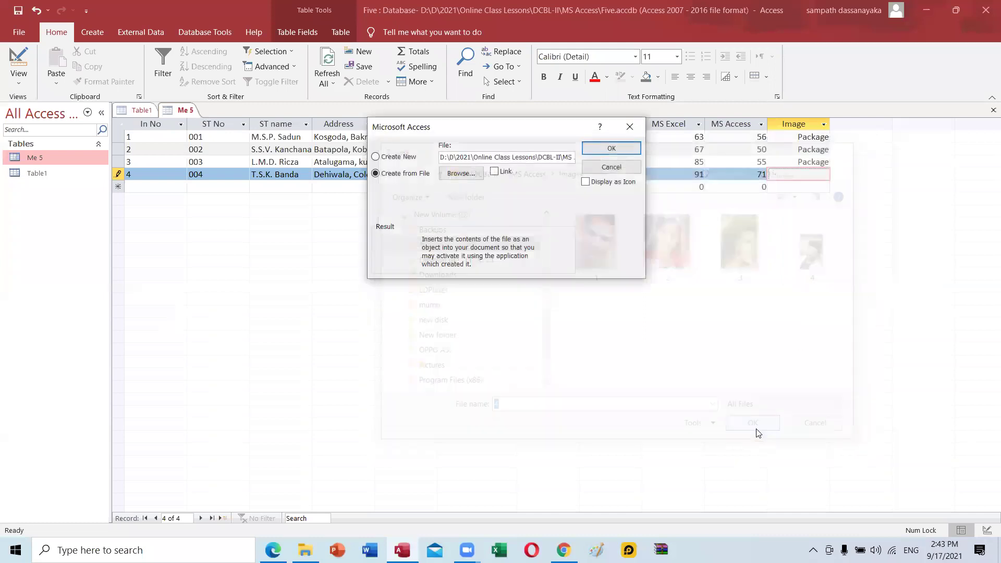
click(604, 150)
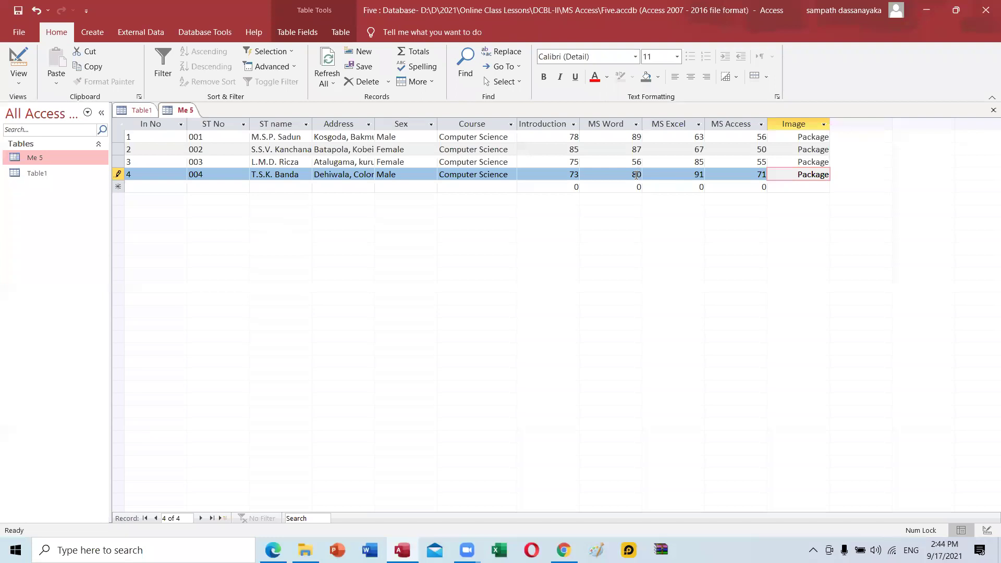
key(ctrl+s)
click(273, 550)
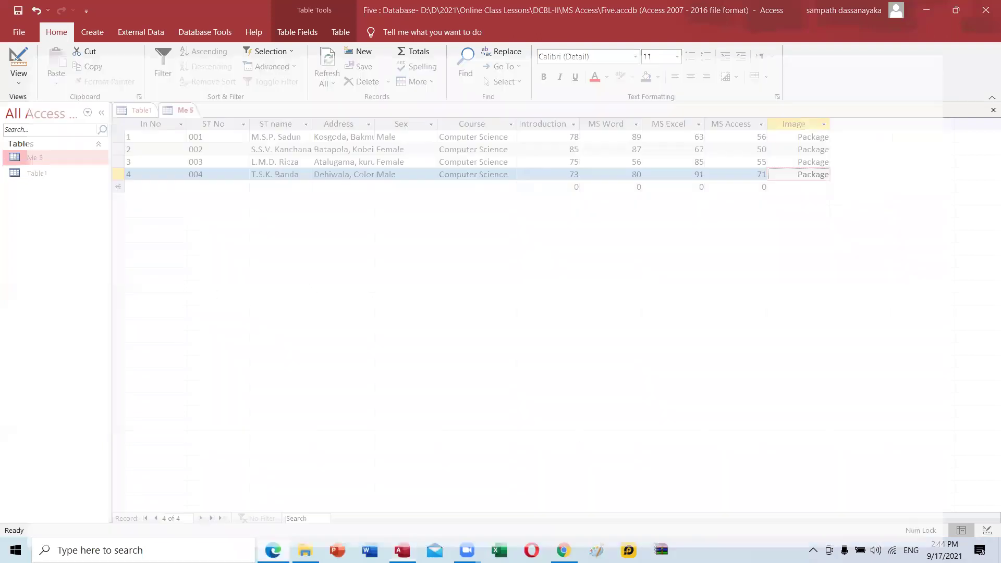
Scroll Access One.pdf in Edge to the Form - (ෆෝරම) section paragraph.
scroll(297, 291, up, 2)
scroll(297, 291, down, 6)
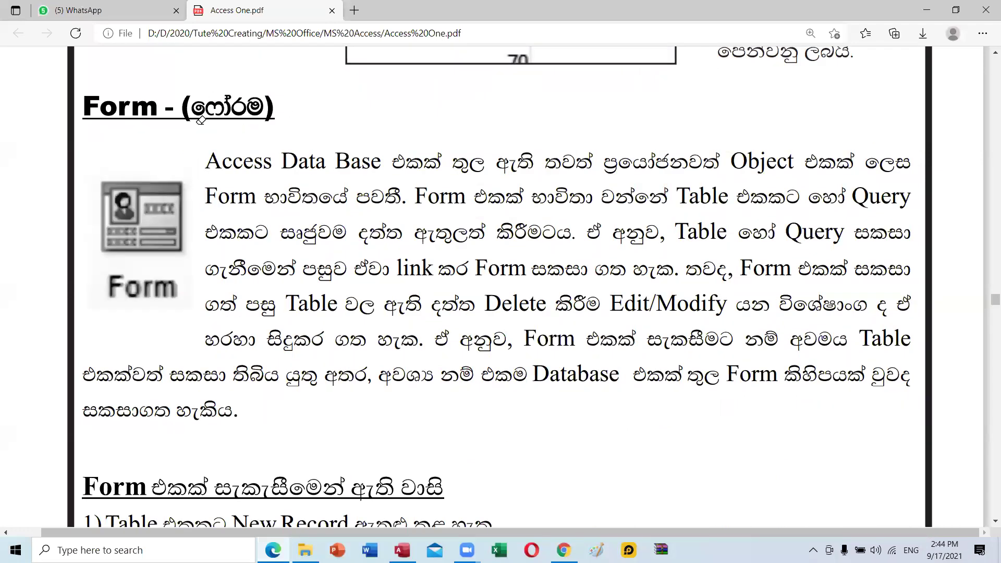
mouse_move(566, 68)
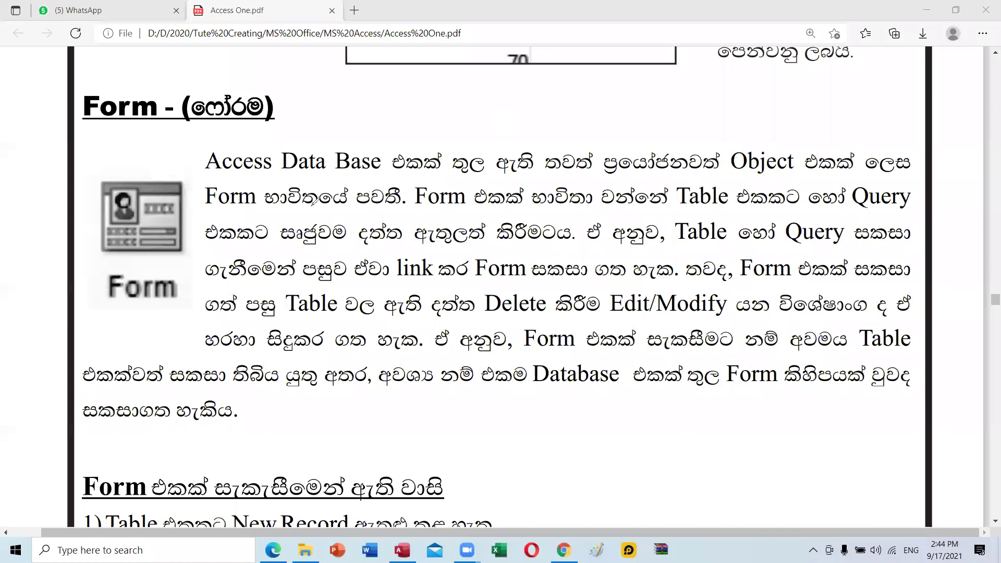
Underline Object and 'Form භාවිතයේ පවතී' in red, and highlight the next sentence pink.
drag(788, 169, 744, 171)
drag(210, 206, 384, 210)
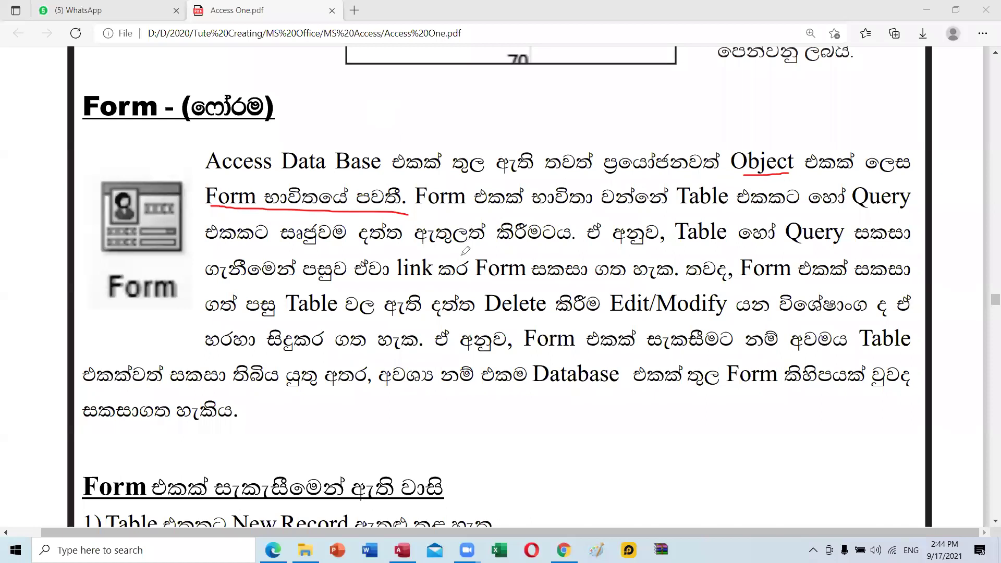
drag(412, 197, 907, 192)
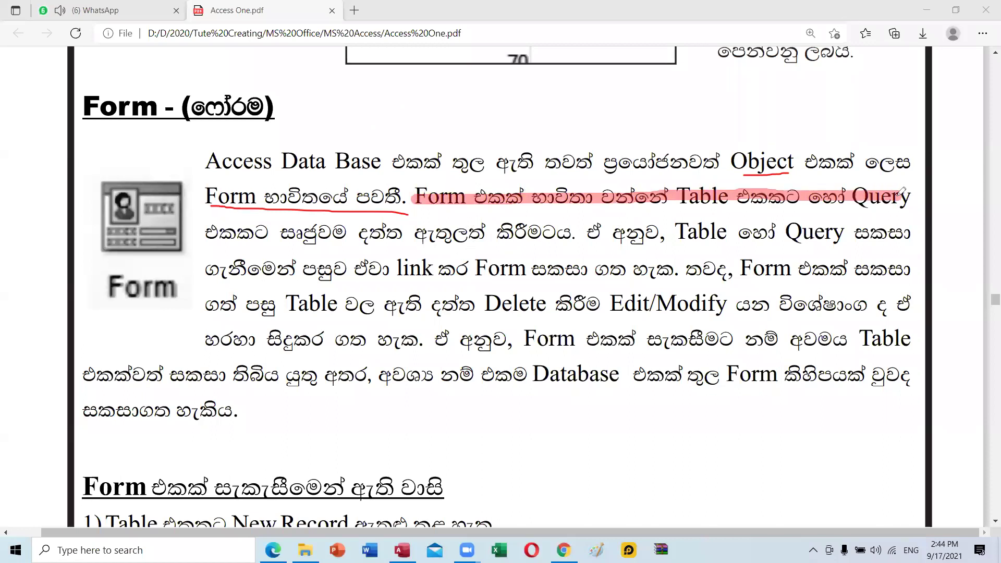
drag(208, 233, 582, 233)
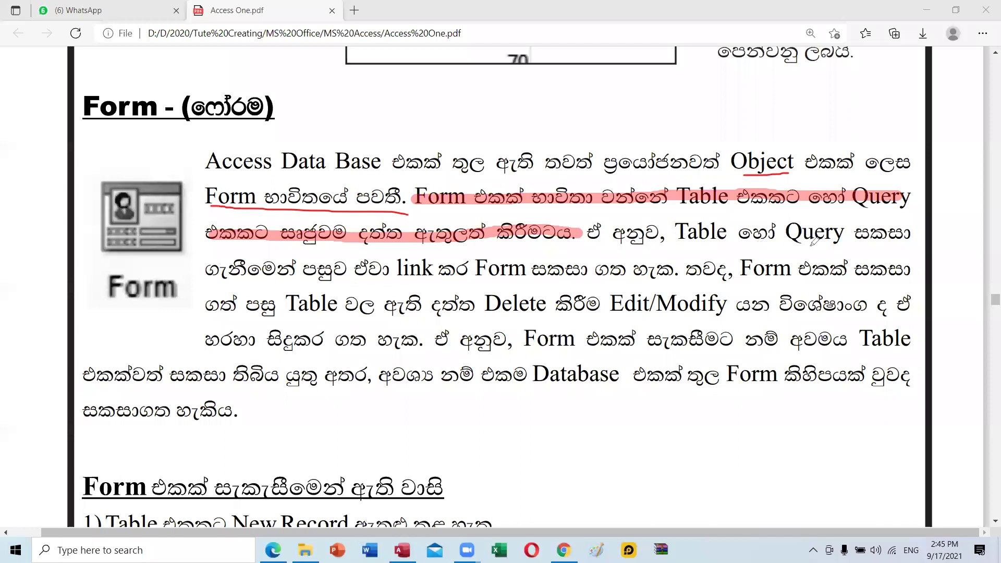
Mark Table, Query, link and සෘජුවම in pink on the following lines.
drag(678, 231, 845, 233)
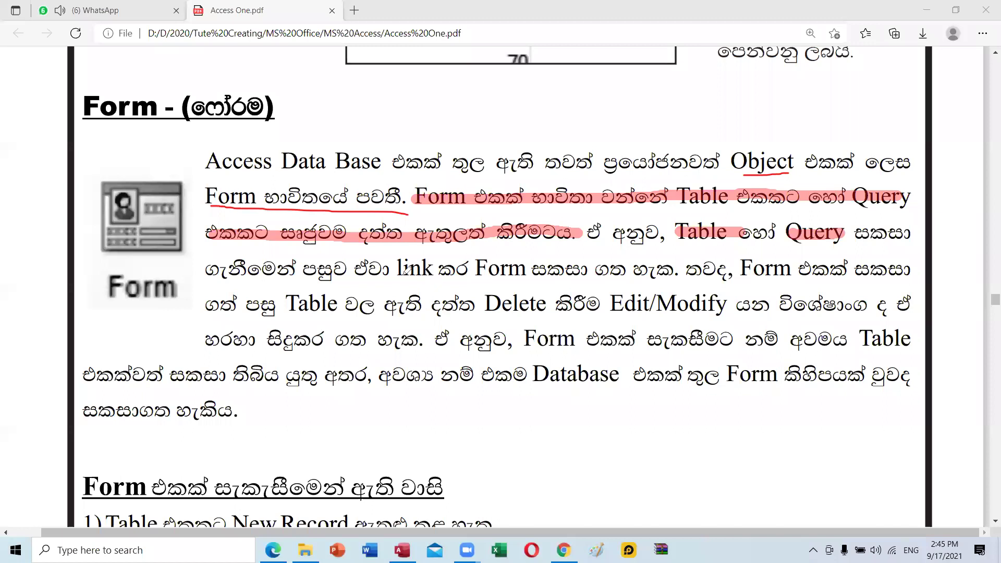
mouse_move(413, 253)
mouse_down()
mouse_move(396, 255)
mouse_move(399, 284)
mouse_move(441, 255)
mouse_move(396, 252)
mouse_up()
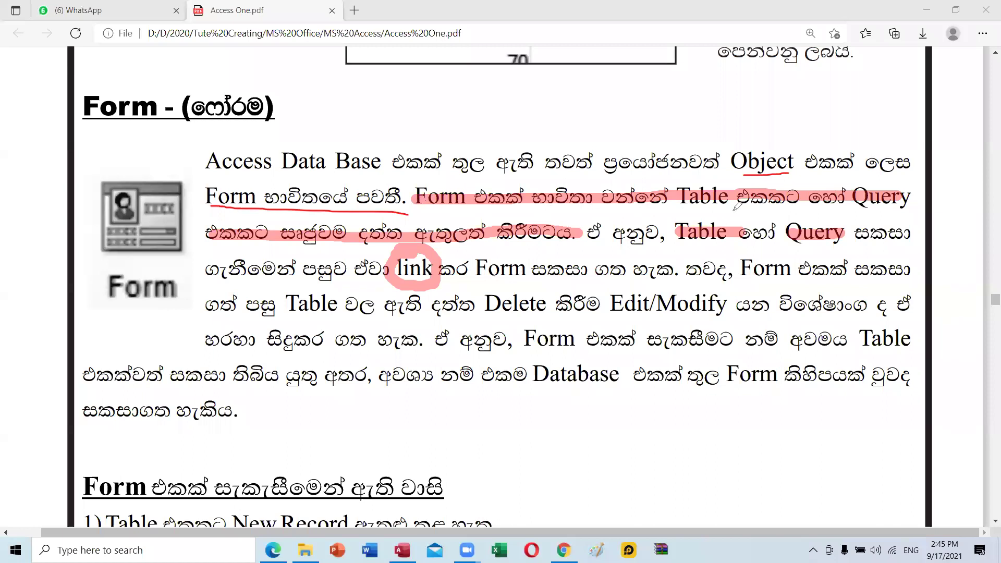
click(864, 211)
drag(861, 212, 909, 211)
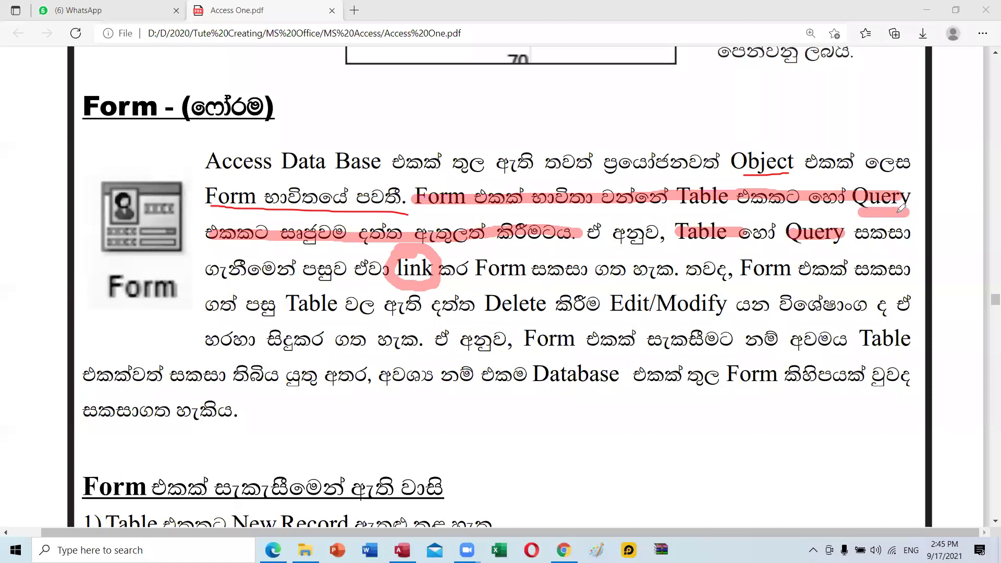
drag(677, 207, 730, 207)
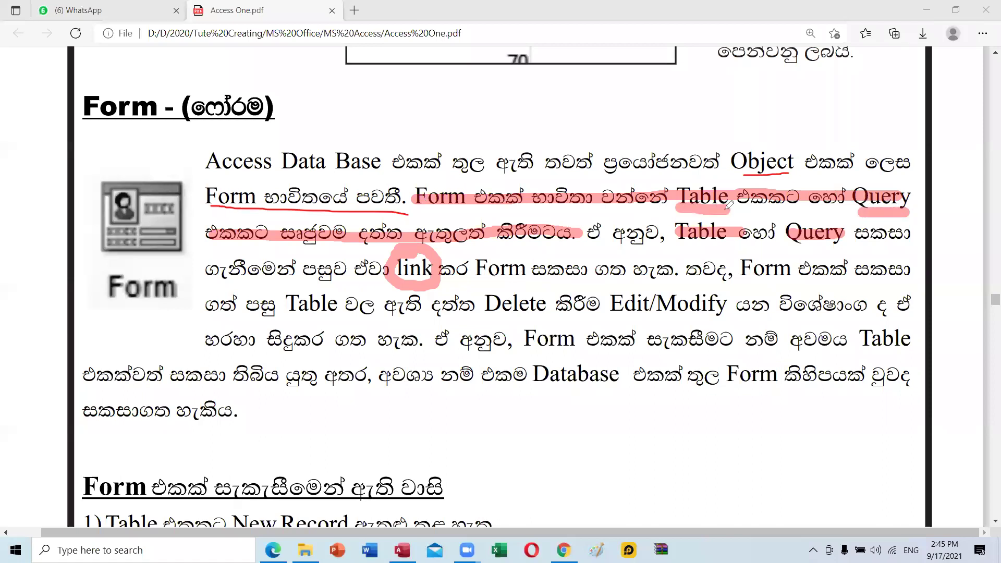
drag(284, 248, 340, 247)
mouse_move(280, 219)
mouse_down()
mouse_move(281, 251)
mouse_move(356, 228)
mouse_move(354, 255)
mouse_move(323, 250)
mouse_up()
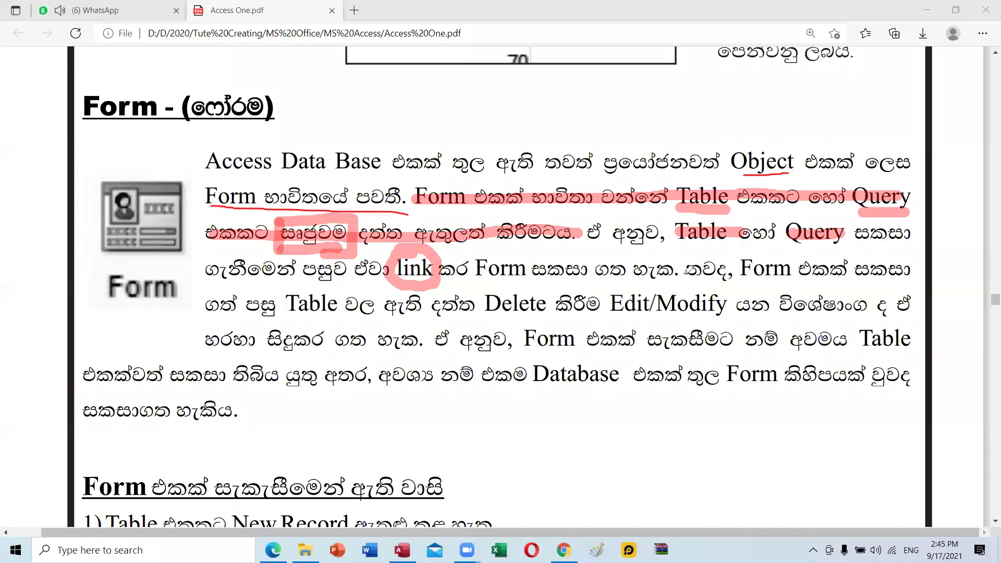
Underline the second Table and Query in pink and reinforce the mark under link.
drag(677, 246, 727, 245)
drag(864, 245, 794, 246)
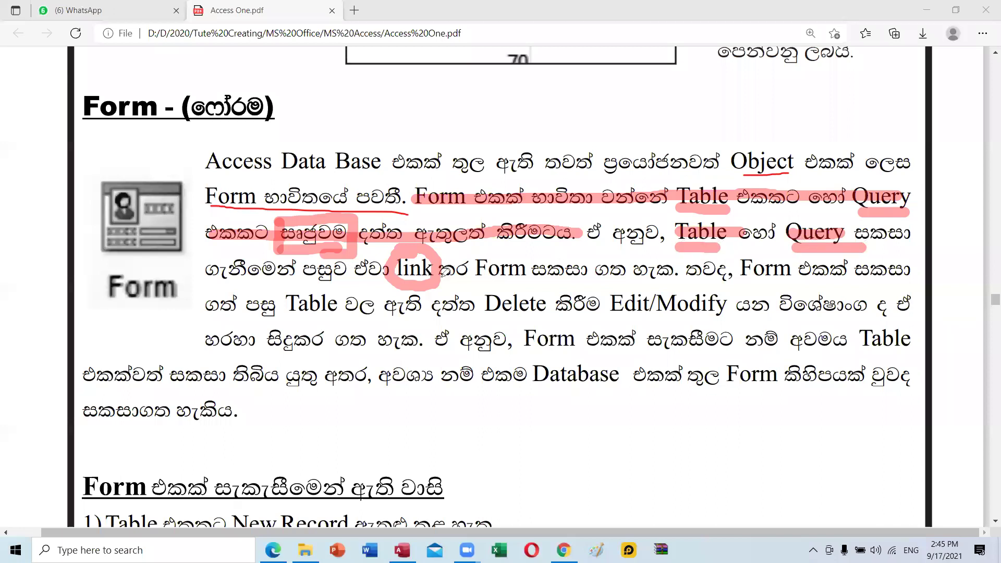
mouse_move(388, 286)
mouse_down()
mouse_move(456, 283)
mouse_move(395, 284)
mouse_up()
drag(457, 284, 396, 285)
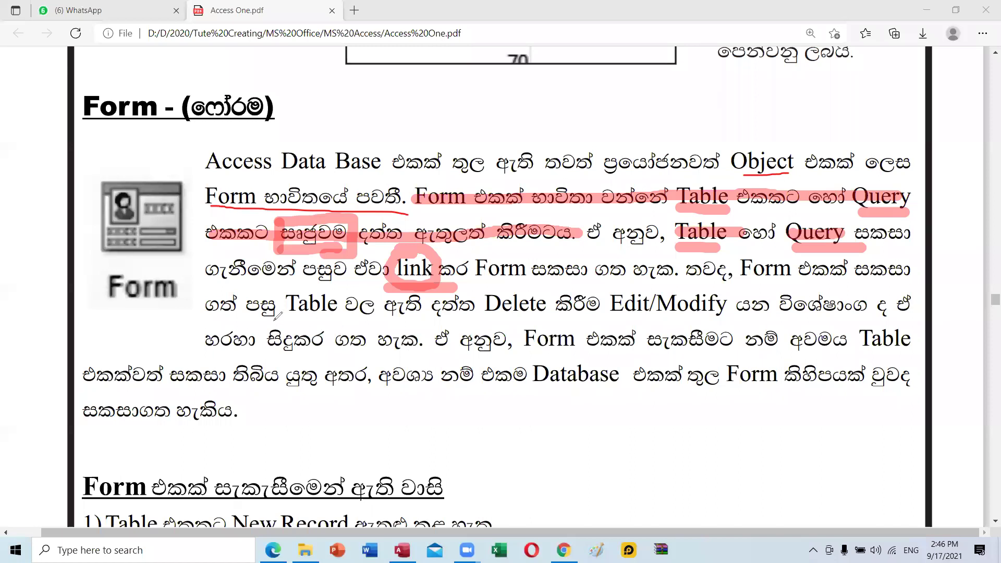
Underline 'Table වල ඇති දත්ත' in red and box Delete and Edit/Modify.
drag(289, 315, 323, 314)
drag(452, 312, 548, 318)
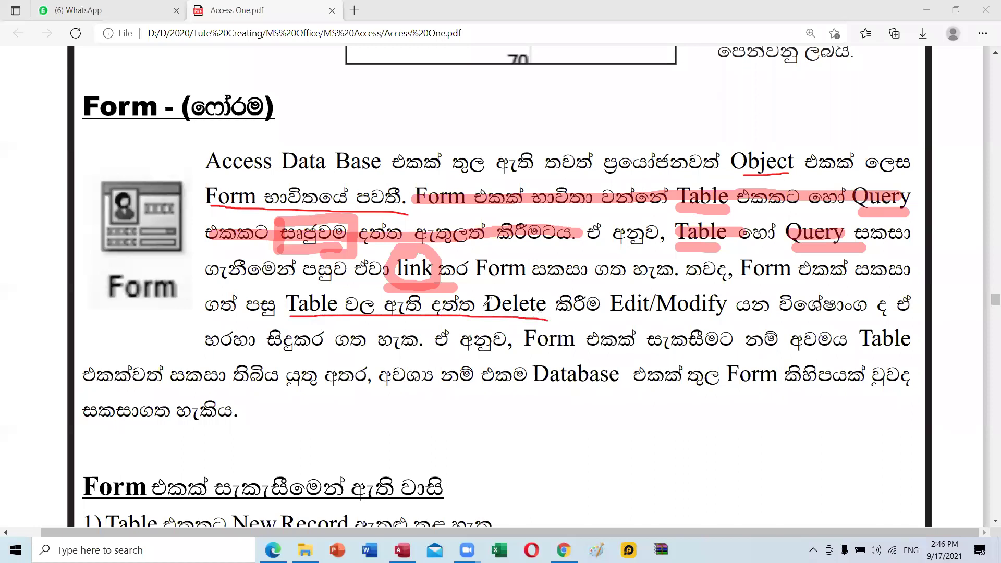
mouse_move(482, 293)
mouse_down()
mouse_move(483, 316)
mouse_move(542, 291)
mouse_move(551, 317)
mouse_up()
mouse_move(607, 297)
mouse_down()
mouse_move(632, 325)
mouse_move(728, 318)
mouse_up()
mouse_move(604, 289)
mouse_down()
mouse_move(720, 285)
mouse_move(736, 306)
mouse_move(735, 321)
mouse_move(720, 326)
mouse_up()
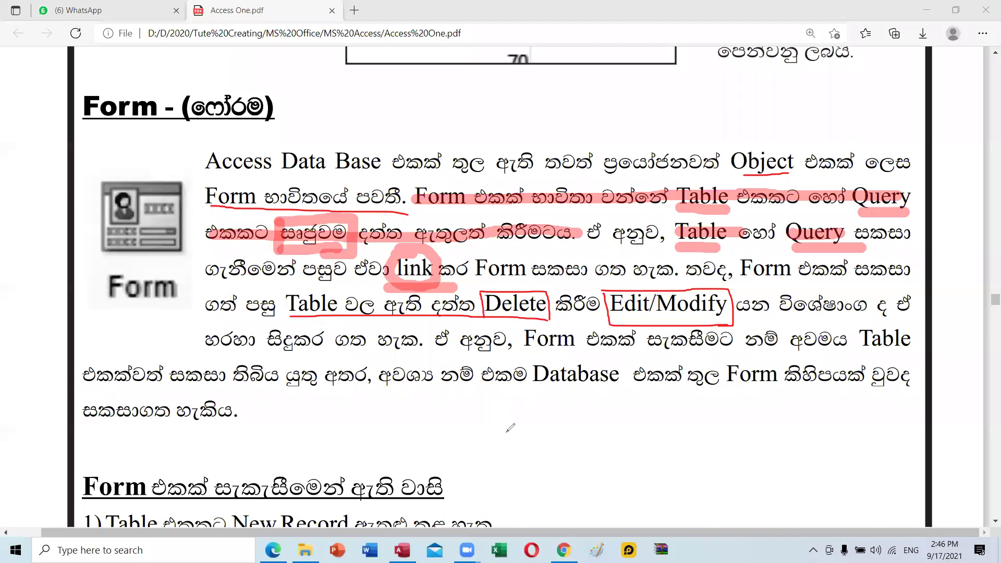
drag(455, 422, 484, 471)
Sketch a red ruled grid below the paragraph, linked to a handwritten 'Link' and a large box.
mouse_move(457, 421)
mouse_down()
mouse_move(576, 395)
mouse_move(596, 433)
mouse_move(490, 461)
mouse_up()
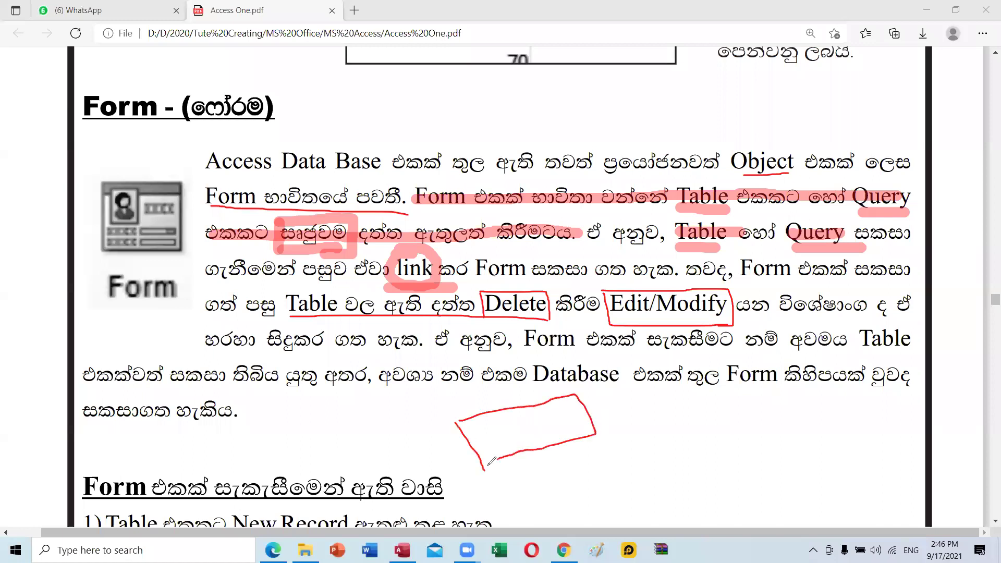
drag(473, 418, 496, 459)
drag(487, 411, 520, 448)
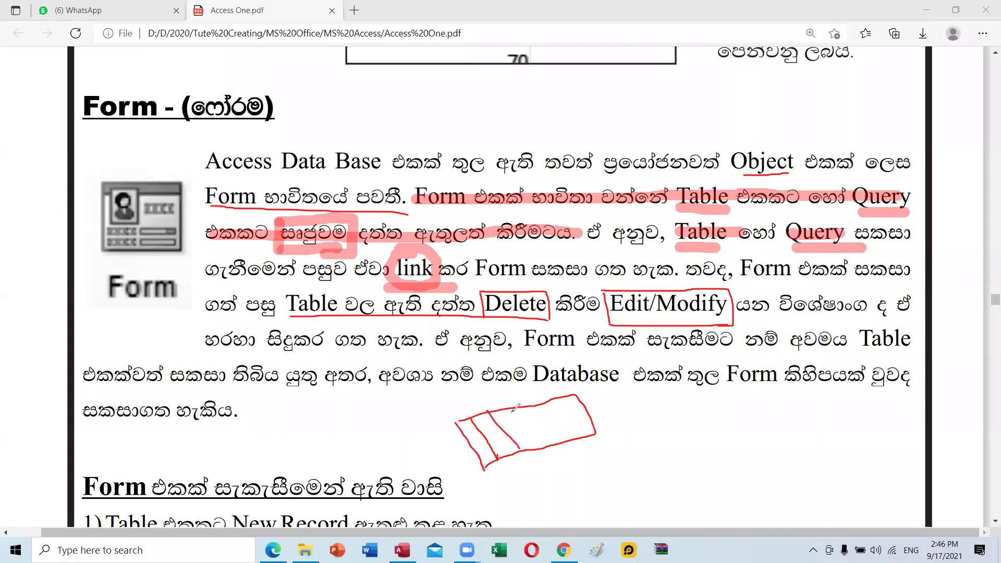
drag(512, 406, 551, 471)
drag(542, 409, 559, 446)
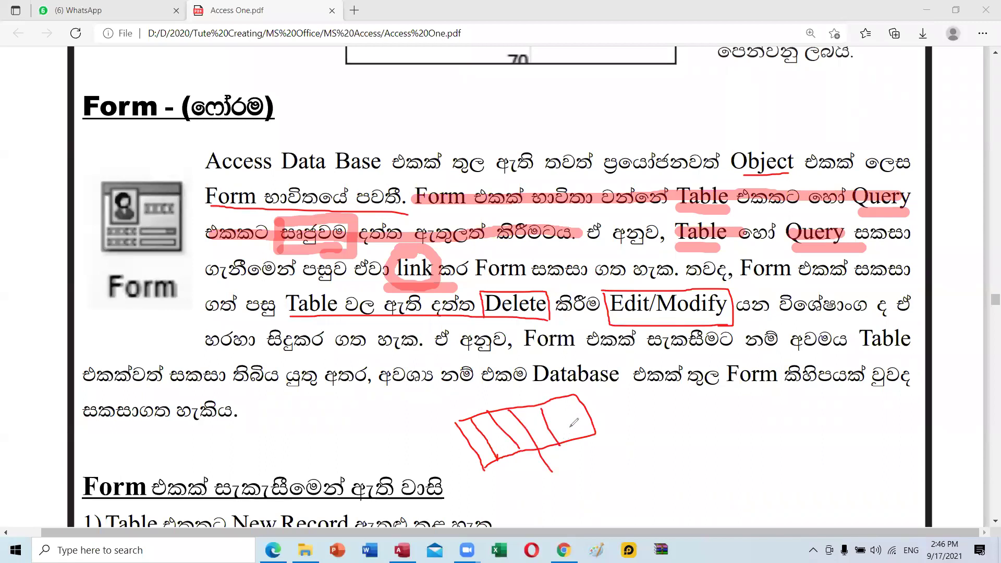
drag(557, 399, 582, 437)
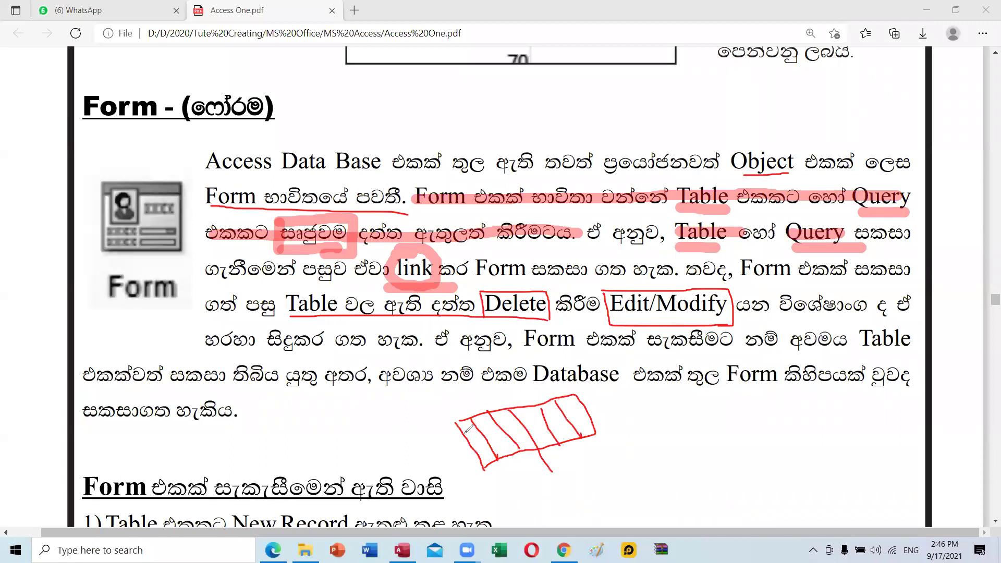
drag(464, 433, 586, 407)
mouse_move(473, 451)
mouse_down()
mouse_move(651, 417)
mouse_move(688, 430)
mouse_move(744, 431)
mouse_move(751, 422)
mouse_move(800, 477)
mouse_move(801, 512)
mouse_up()
click(703, 417)
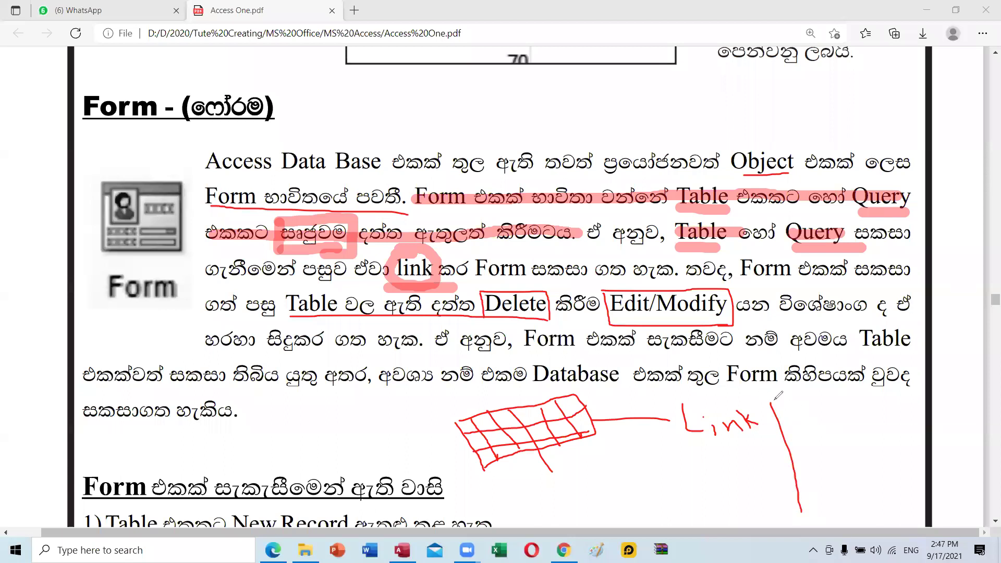
mouse_move(770, 401)
mouse_down()
mouse_move(826, 395)
mouse_move(896, 420)
mouse_move(915, 507)
mouse_move(814, 526)
mouse_move(800, 503)
mouse_up()
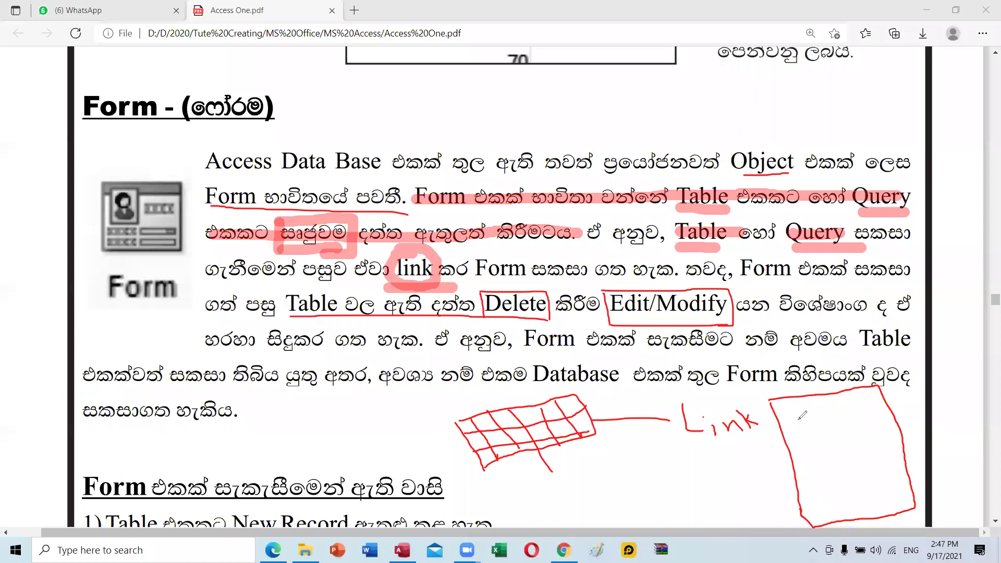
Write Name, Age and Sex inside the large red box, each with an entry box.
mouse_move(785, 429)
mouse_down()
mouse_move(789, 416)
mouse_move(795, 426)
mouse_move(802, 417)
mouse_move(799, 432)
mouse_move(907, 396)
mouse_move(890, 418)
mouse_move(855, 424)
mouse_move(852, 415)
mouse_up()
mouse_move(800, 457)
mouse_down()
mouse_move(806, 436)
mouse_move(808, 454)
mouse_move(801, 448)
mouse_move(817, 449)
mouse_move(821, 463)
mouse_move(813, 469)
mouse_move(820, 446)
mouse_move(899, 437)
mouse_move(901, 453)
mouse_move(851, 476)
mouse_move(850, 458)
mouse_move(817, 495)
mouse_move(881, 510)
mouse_up()
drag(881, 510, 880, 495)
mouse_move(925, 473)
mouse_down()
mouse_move(929, 496)
mouse_move(882, 510)
mouse_up()
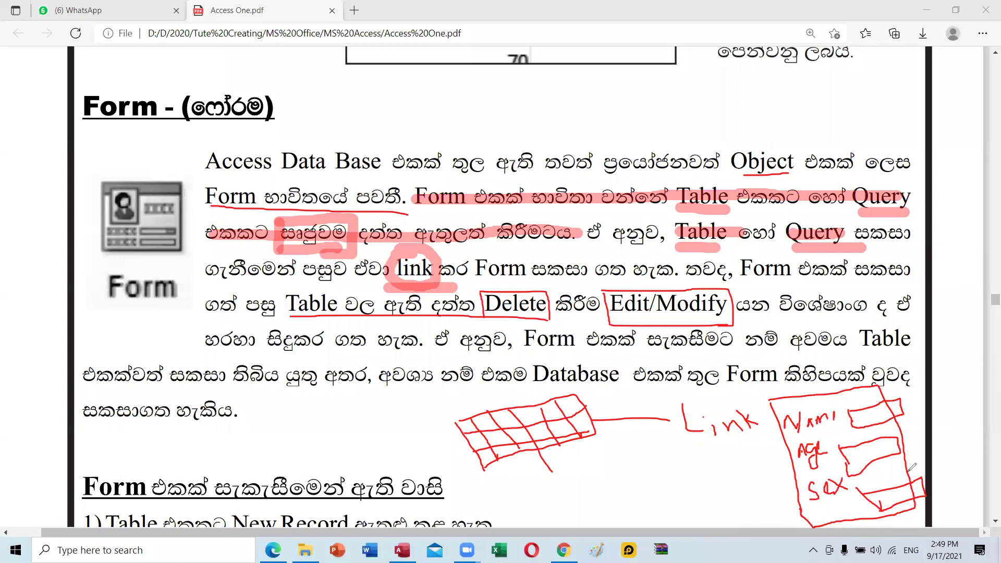
Add more ruled and diagonal lines to the red grid sketch.
mouse_move(454, 422)
mouse_down()
mouse_move(487, 471)
mouse_move(573, 455)
mouse_move(599, 434)
mouse_move(594, 387)
mouse_move(461, 412)
mouse_move(458, 430)
mouse_move(474, 455)
mouse_up()
drag(475, 420, 490, 455)
drag(497, 411, 540, 461)
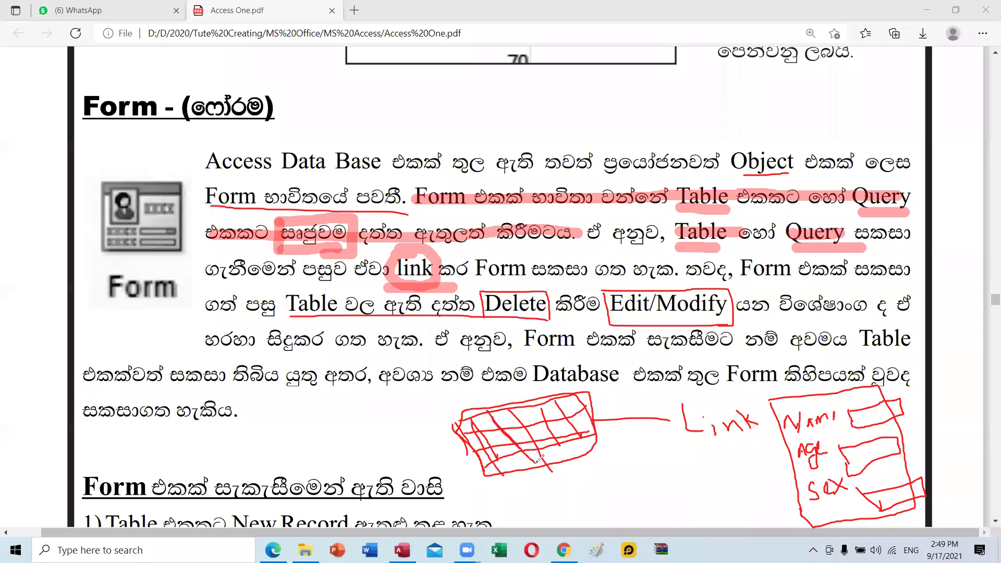
drag(528, 406, 563, 454)
drag(559, 416, 596, 447)
Write Table and Query under the grid, with a line from Query to the form sketch.
mouse_move(535, 493)
mouse_down()
mouse_move(544, 480)
mouse_move(554, 503)
mouse_move(562, 480)
mouse_move(568, 491)
mouse_up()
drag(580, 444, 592, 477)
mouse_move(579, 471)
mouse_down()
mouse_move(593, 477)
mouse_move(618, 459)
mouse_up()
mouse_move(595, 492)
mouse_down()
mouse_move(583, 516)
mouse_move(605, 498)
mouse_move(590, 509)
mouse_move(617, 521)
mouse_move(615, 502)
mouse_move(648, 493)
mouse_move(640, 472)
mouse_move(647, 482)
mouse_move(669, 472)
mouse_up()
mouse_move(675, 462)
mouse_down()
mouse_move(684, 503)
mouse_move(788, 464)
mouse_up()
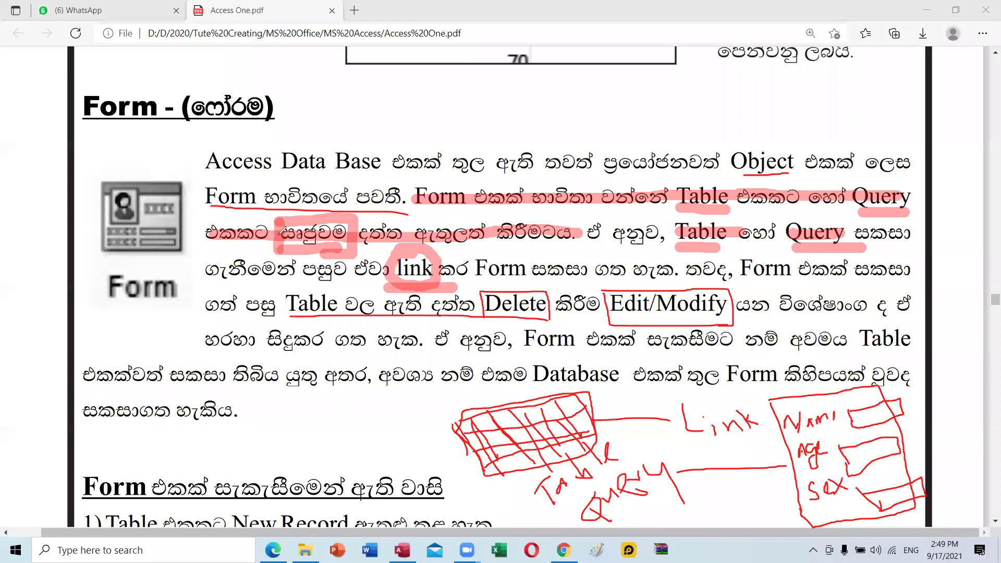
Underline Query in the second line and put a check mark over සෘජුවම.
drag(708, 208, 726, 209)
drag(864, 208, 928, 209)
drag(275, 225, 302, 221)
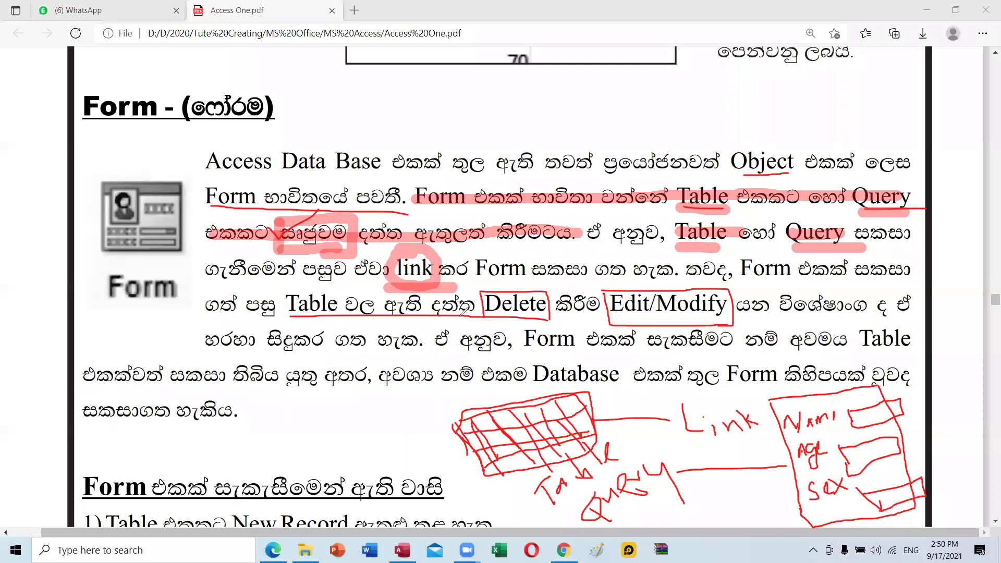
Circle Table on the fifth line and retrace the red boxes around Delete and Edit/Modify.
mouse_move(290, 301)
mouse_down()
mouse_move(287, 315)
mouse_move(341, 285)
mouse_move(340, 319)
mouse_move(298, 320)
mouse_move(286, 294)
mouse_move(342, 287)
mouse_move(342, 320)
mouse_move(305, 319)
mouse_move(295, 287)
mouse_move(342, 284)
mouse_move(342, 324)
mouse_move(275, 301)
mouse_move(276, 312)
mouse_up()
drag(505, 321, 531, 312)
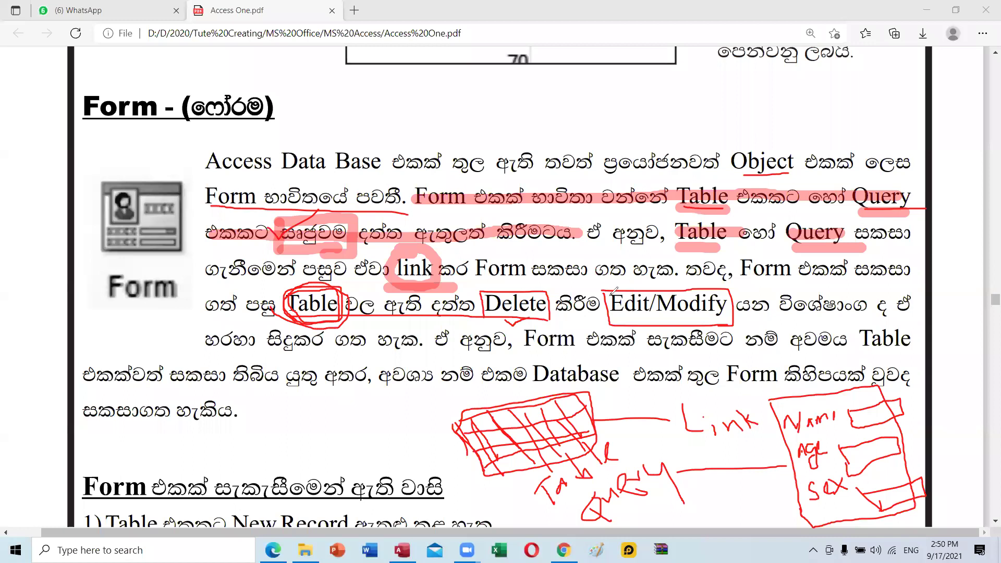
mouse_move(605, 291)
mouse_down()
mouse_move(615, 320)
mouse_move(747, 315)
mouse_move(739, 288)
mouse_move(580, 288)
mouse_up()
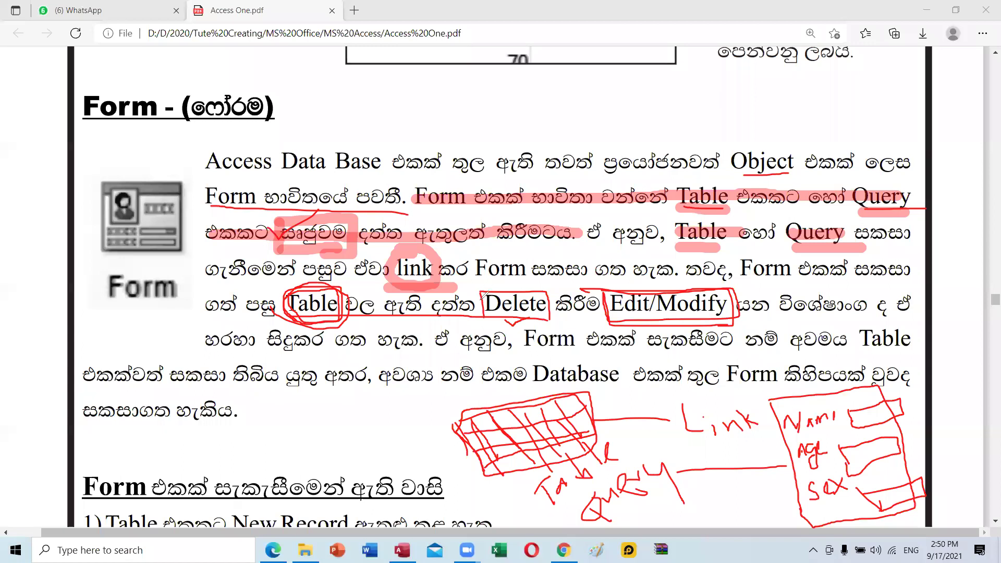
mouse_move(488, 287)
mouse_down()
mouse_move(540, 280)
mouse_move(556, 300)
mouse_move(530, 325)
mouse_move(509, 320)
mouse_up()
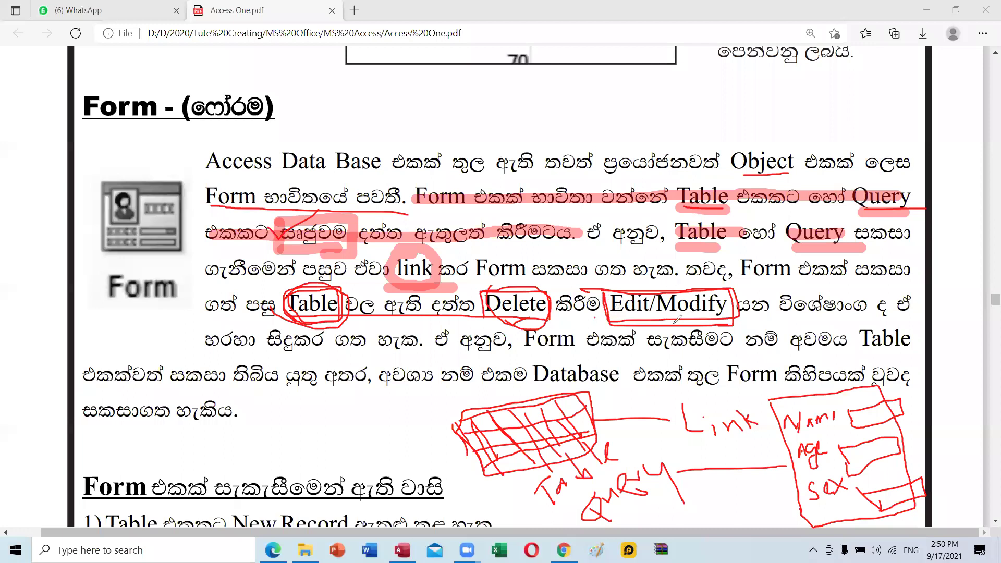
drag(660, 278, 594, 325)
Clear all red and pink ink from the Form paragraph and sketches with Ctrl+Z.
key(ctrl+z)
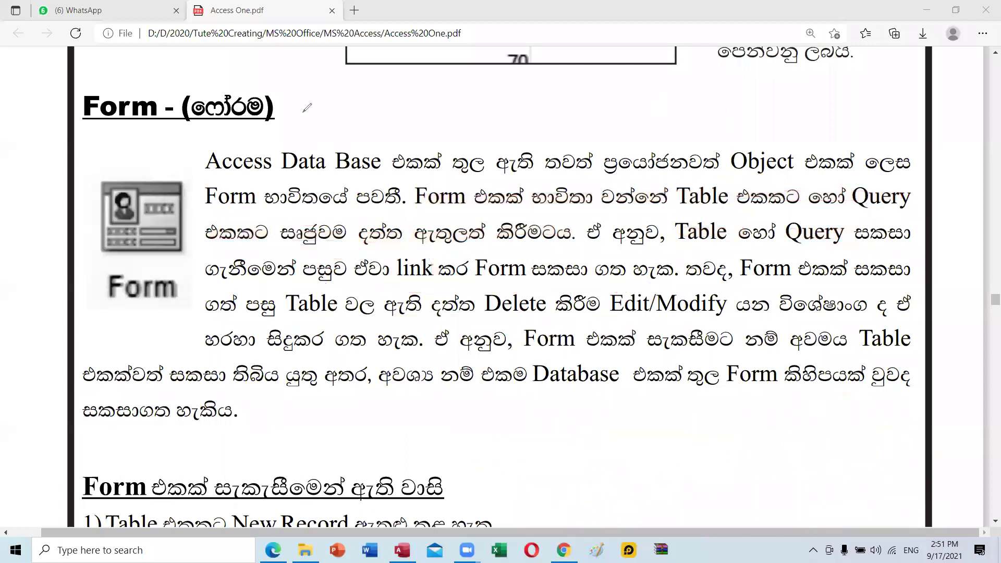
Scroll to the Form advantages list and box 'New Record' in item 1 in red.
scroll(227, 244, down, 5)
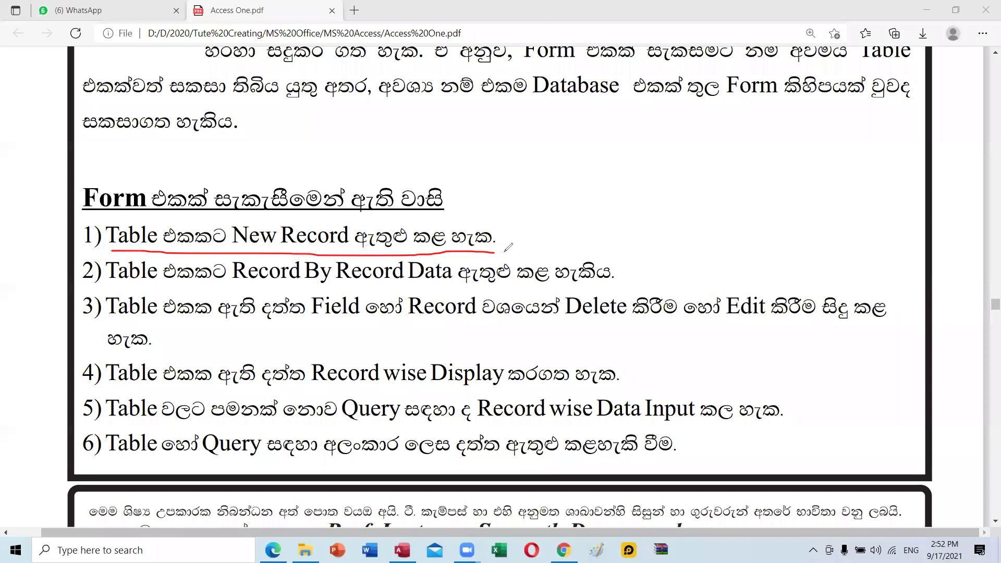
drag(228, 222, 229, 248)
drag(351, 225, 350, 254)
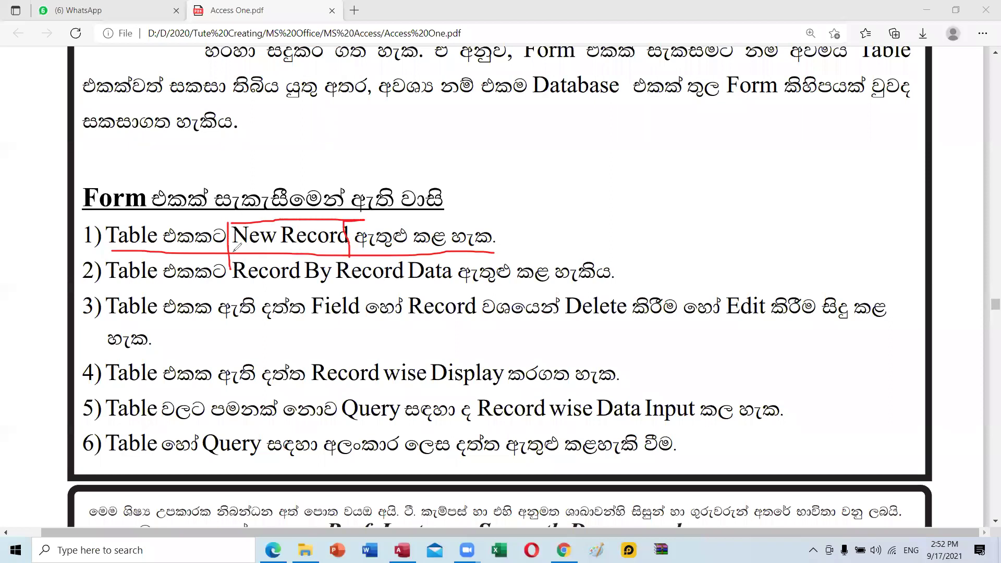
drag(232, 254, 348, 254)
key(alt+Tab)
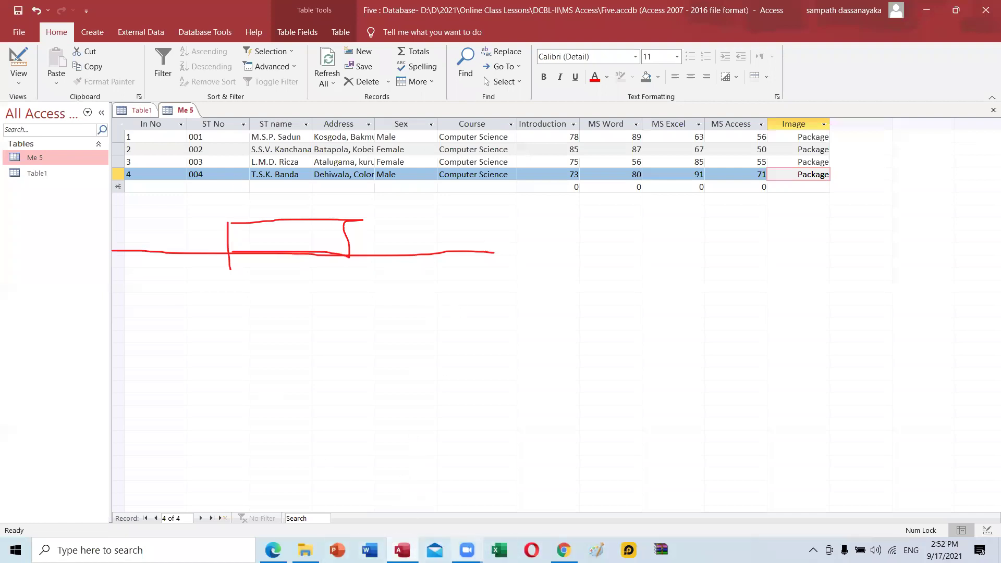
Scroll through the WhatsApp Web chat list in Chrome, then return to the Access One.pdf guide in Edge.
click(564, 550)
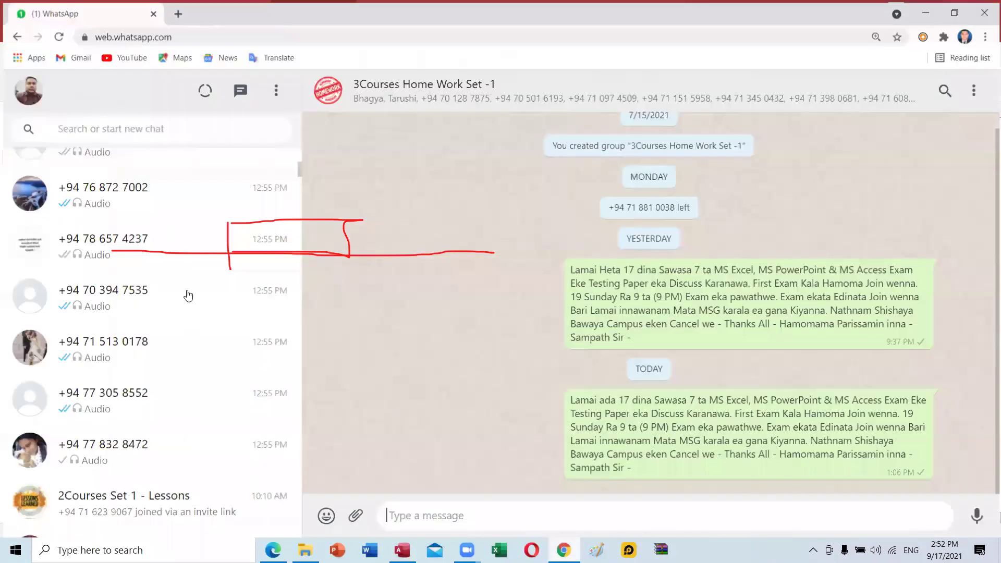
scroll(189, 295, up, 10)
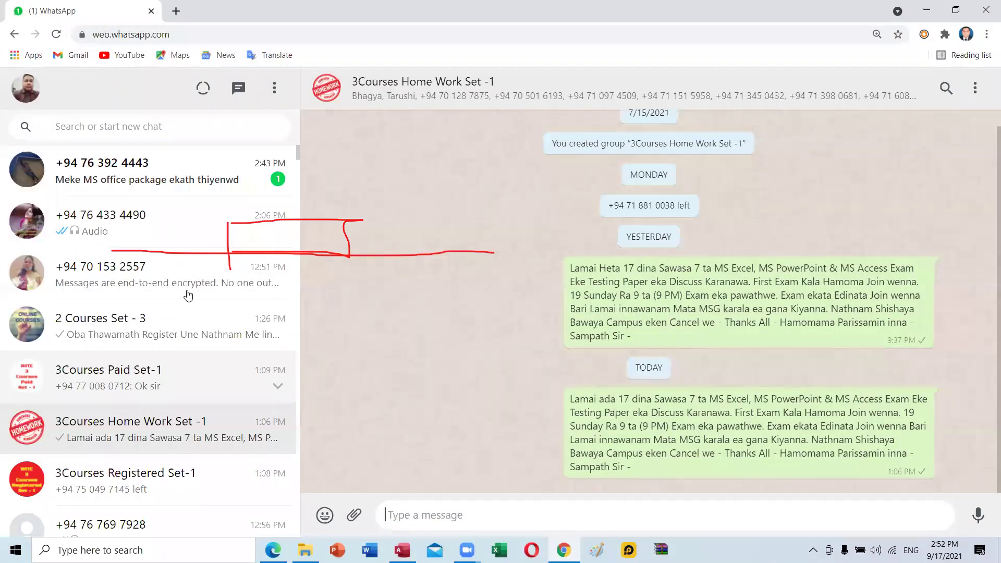
scroll(188, 296, down, 5)
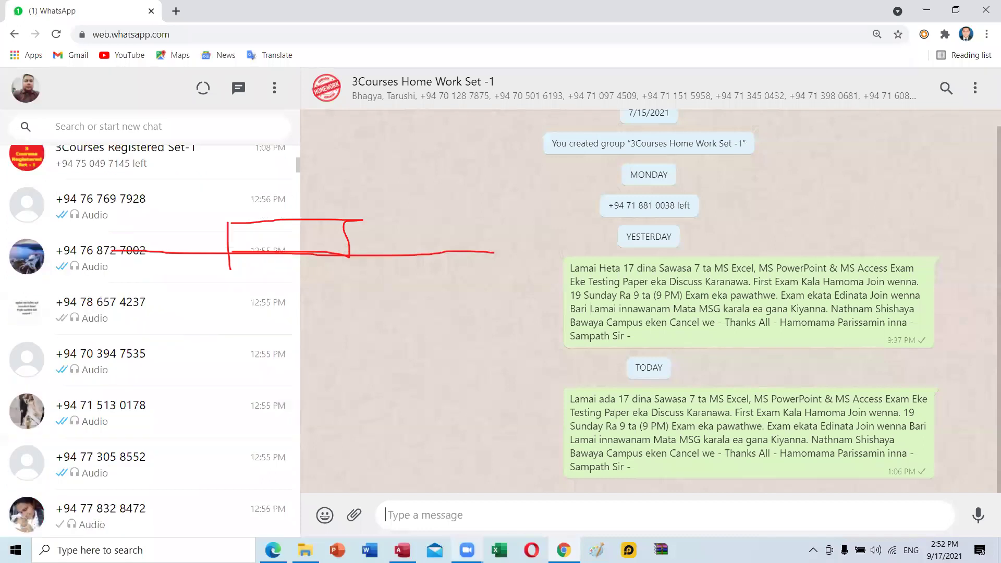
mouse_move(403, 550)
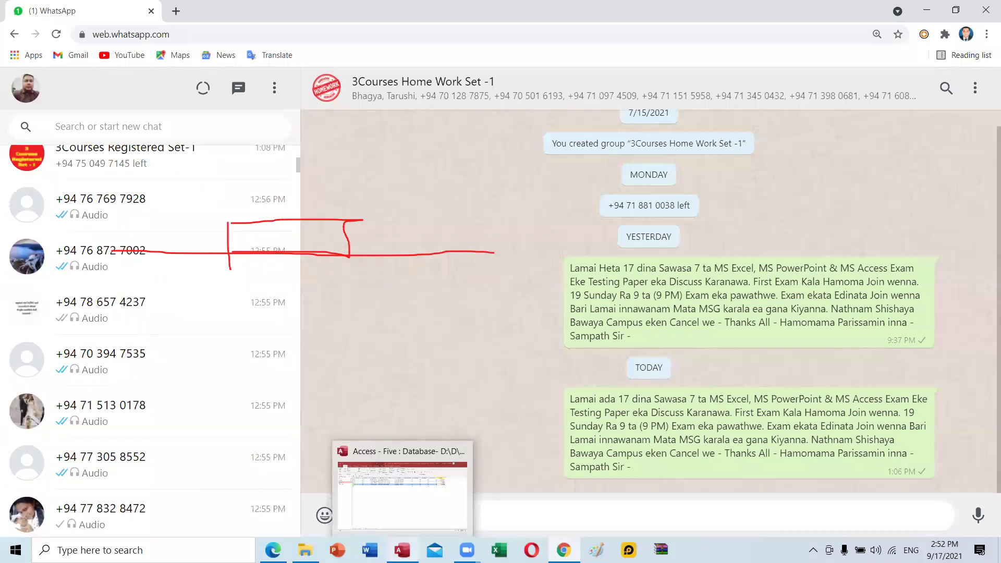
key(alt+Tab)
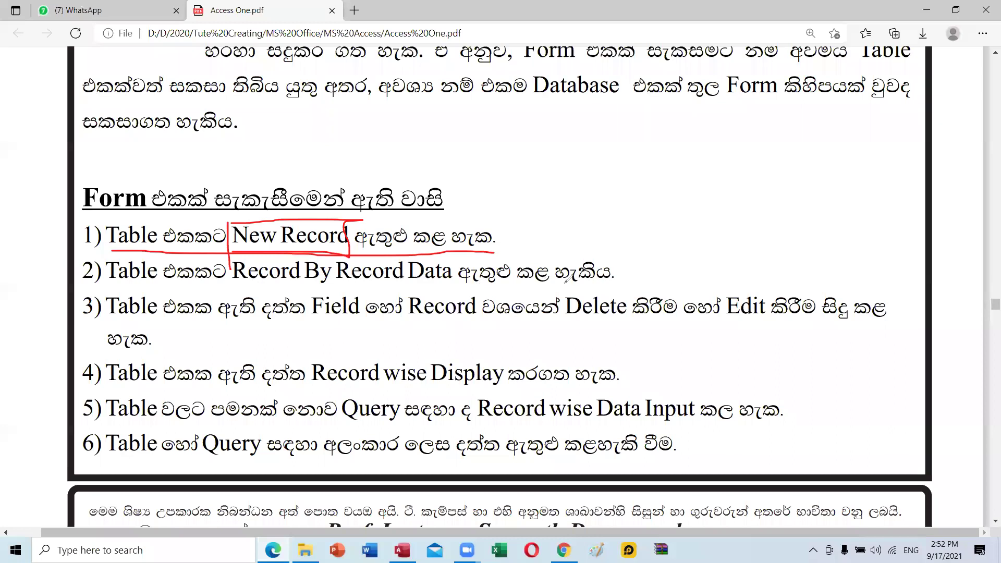
In the second Form advantage, underline 'Table' in red and draw a red box around 'Record By Record Data'.
click(109, 285)
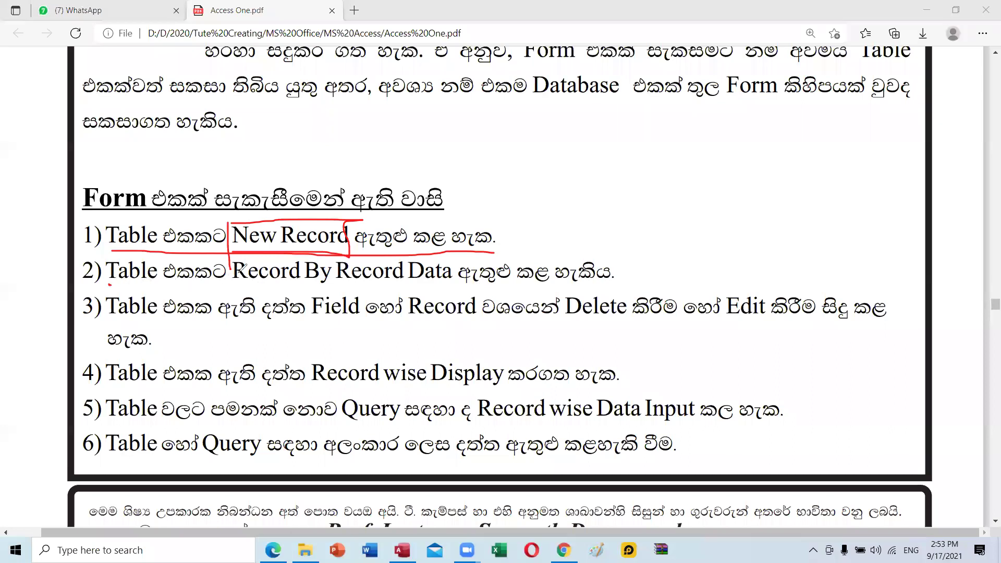
drag(108, 284, 148, 286)
mouse_move(320, 282)
mouse_down()
mouse_move(440, 284)
mouse_move(456, 272)
mouse_up()
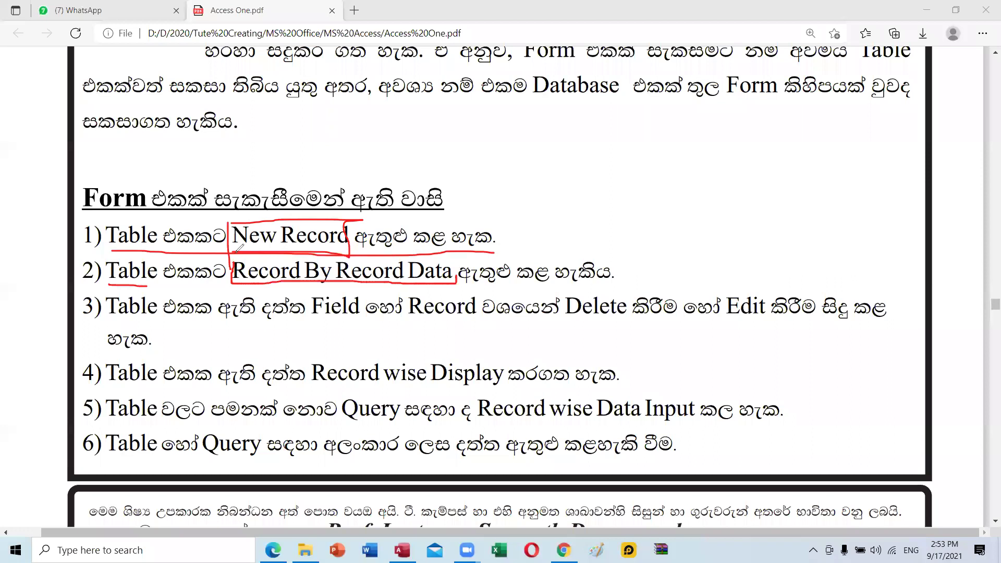
drag(232, 256, 456, 276)
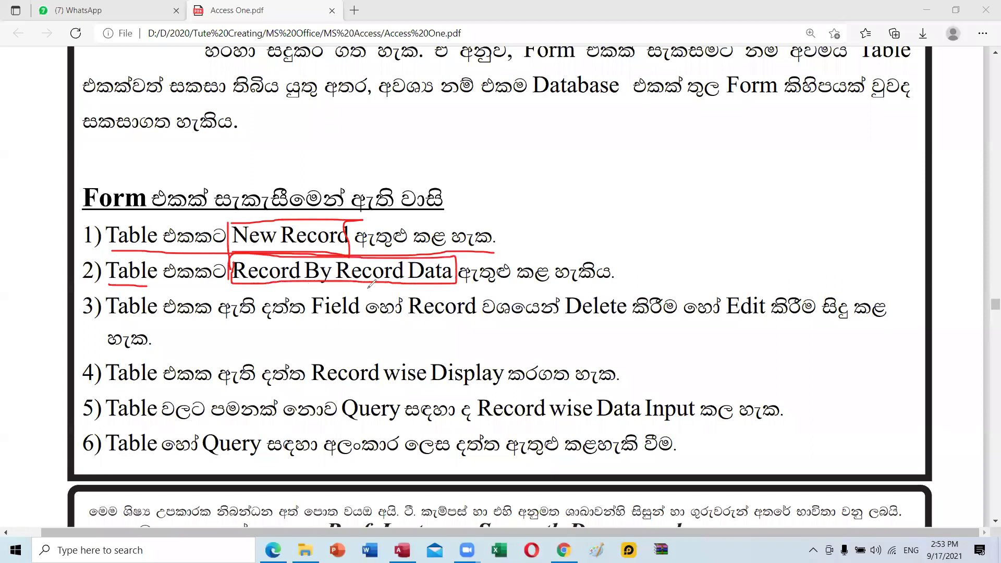
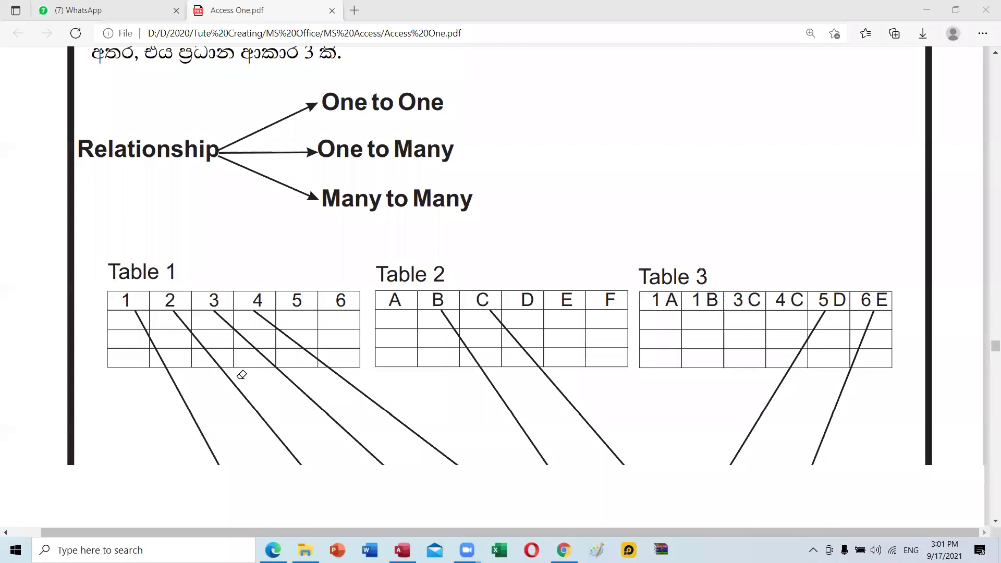
Scroll the Access notes PDF back to the relationship examples mapping Table 1, Table 2 and Table 3.
scroll(242, 374, down, 5)
scroll(242, 374, up, 4)
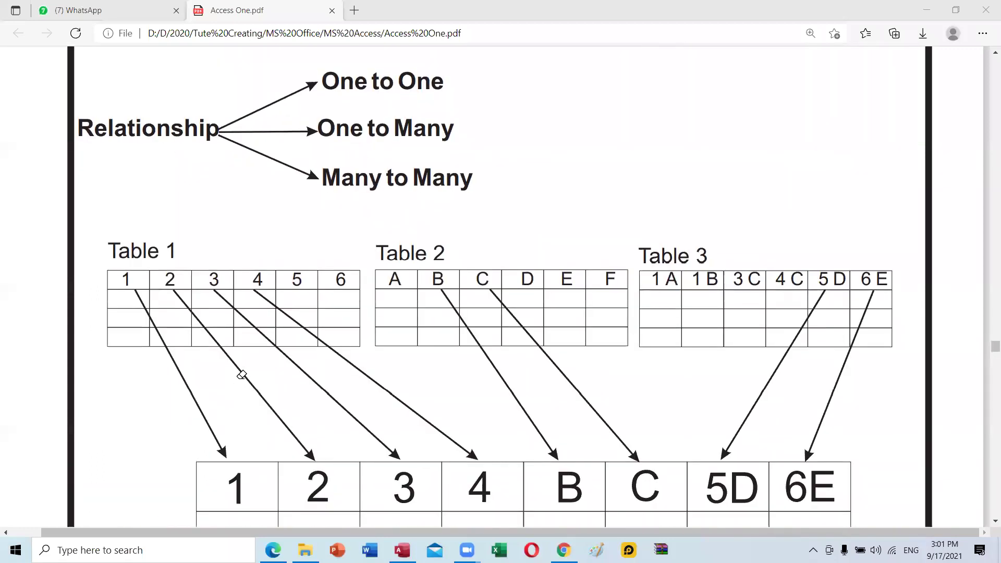
scroll(241, 375, up, 4)
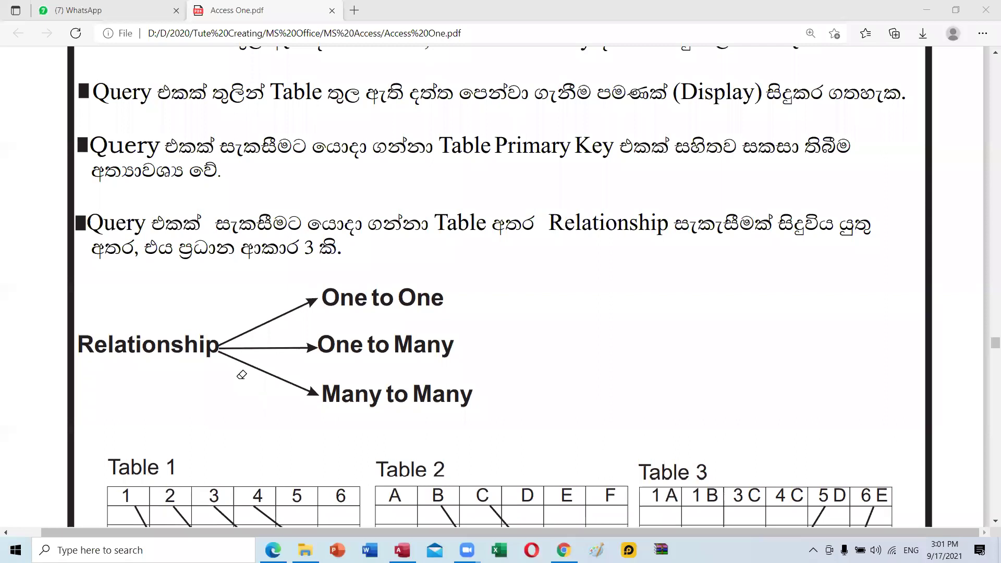
scroll(241, 375, down, 3)
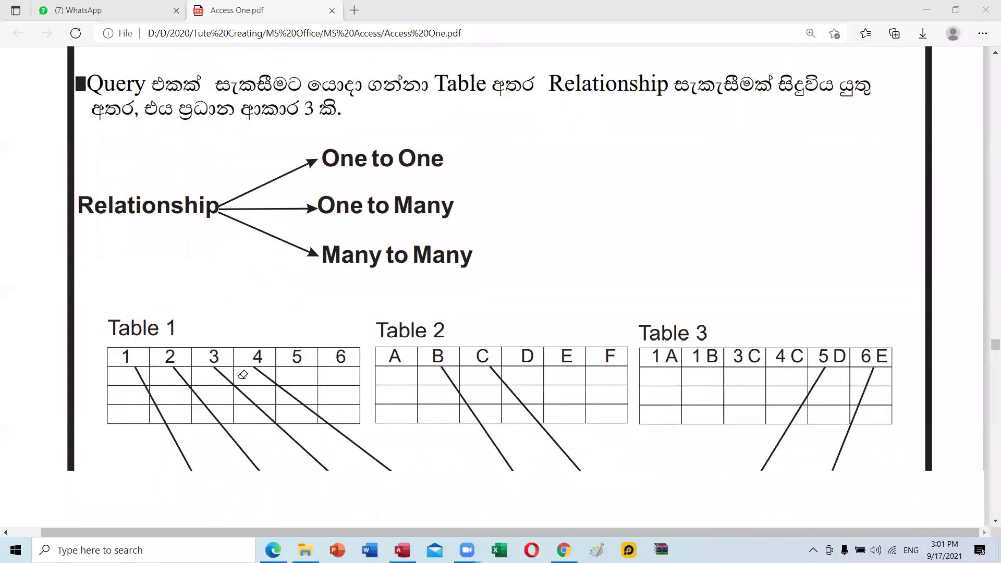
scroll(243, 374, down, 4)
scroll(243, 374, down, 7)
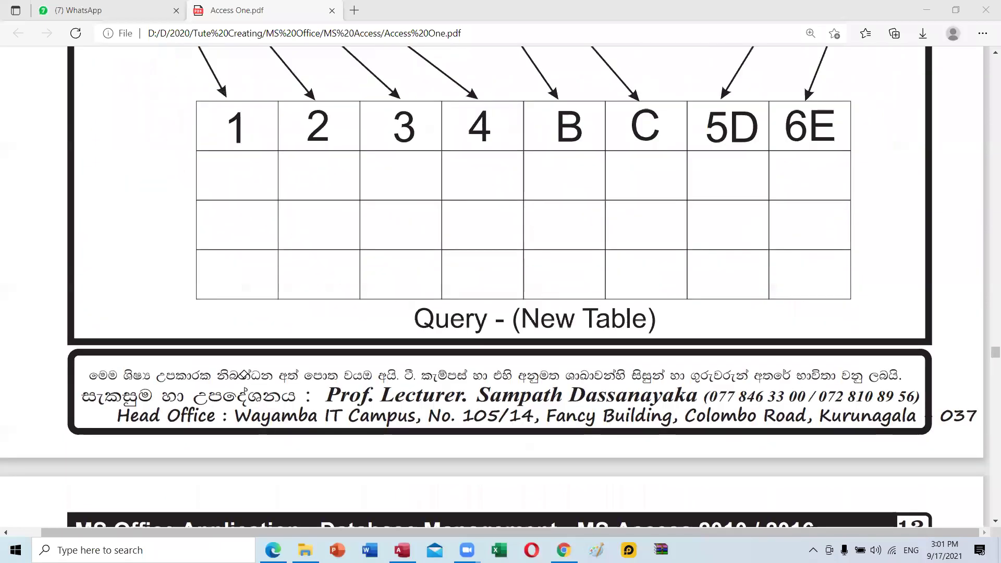
scroll(243, 375, down, 7)
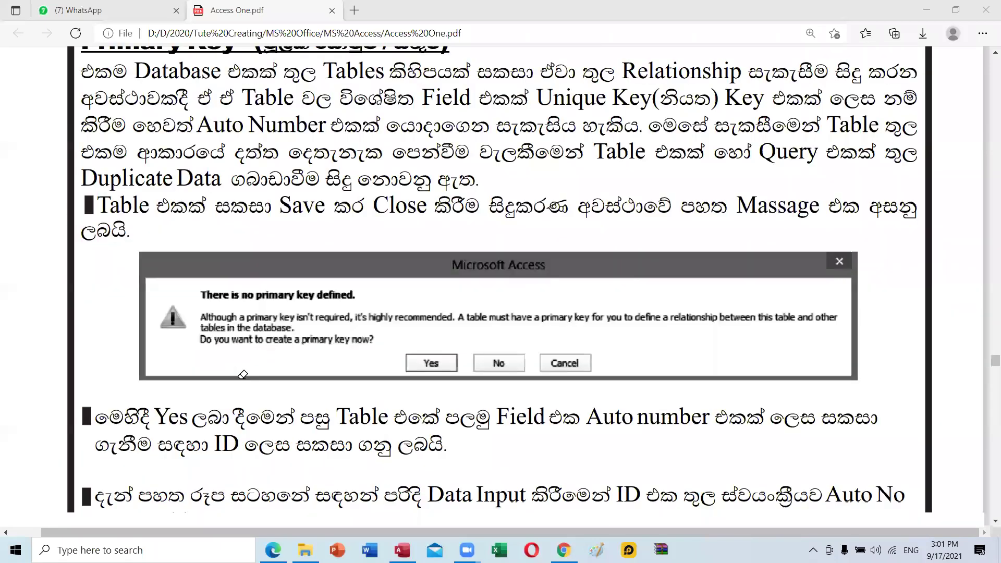
scroll(242, 374, down, 7)
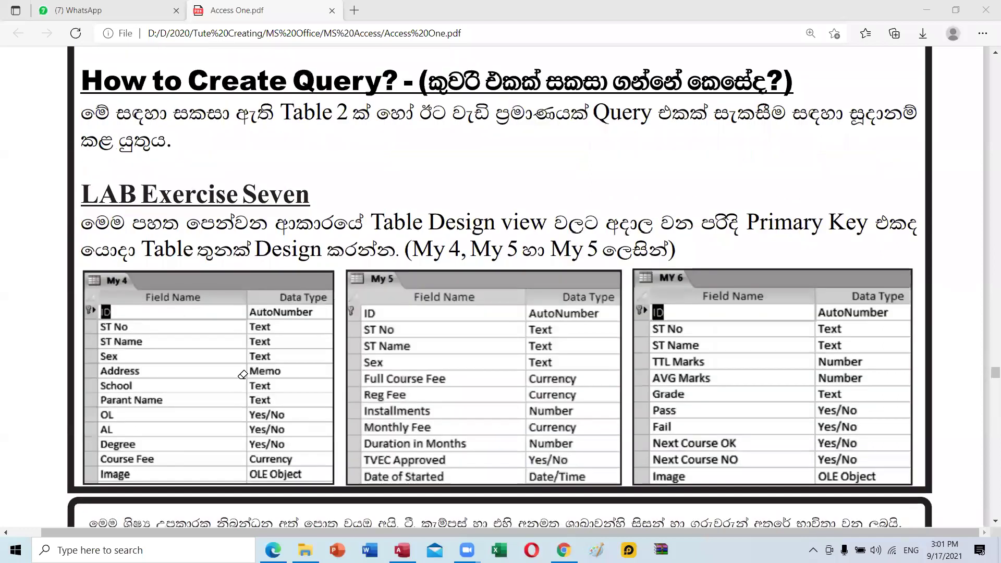
scroll(242, 375, up, 17)
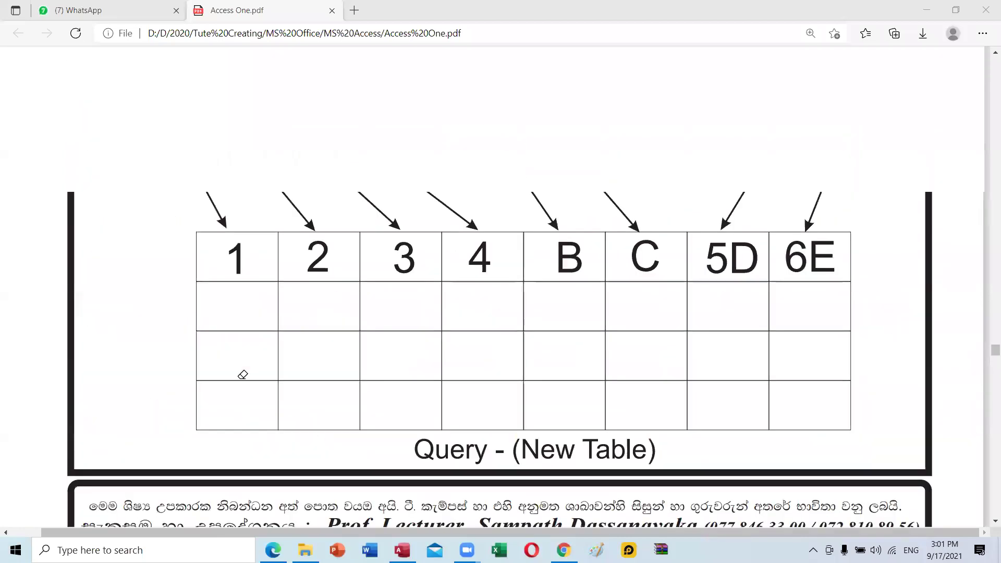
scroll(242, 375, up, 6)
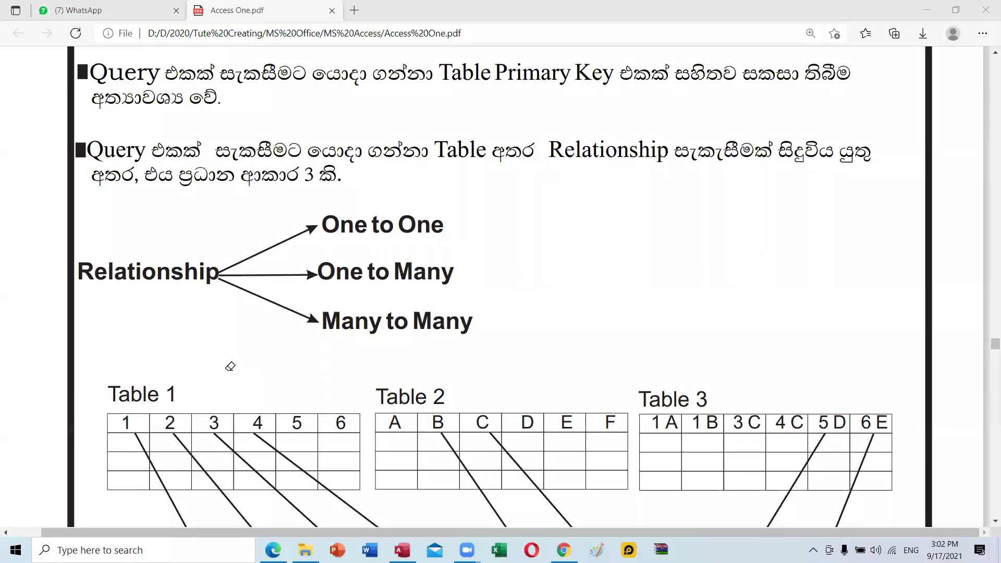
Scroll up to page 11's 'How to Create a Form' heading introducing LAB Exercise Five.
scroll(344, 248, up, 3)
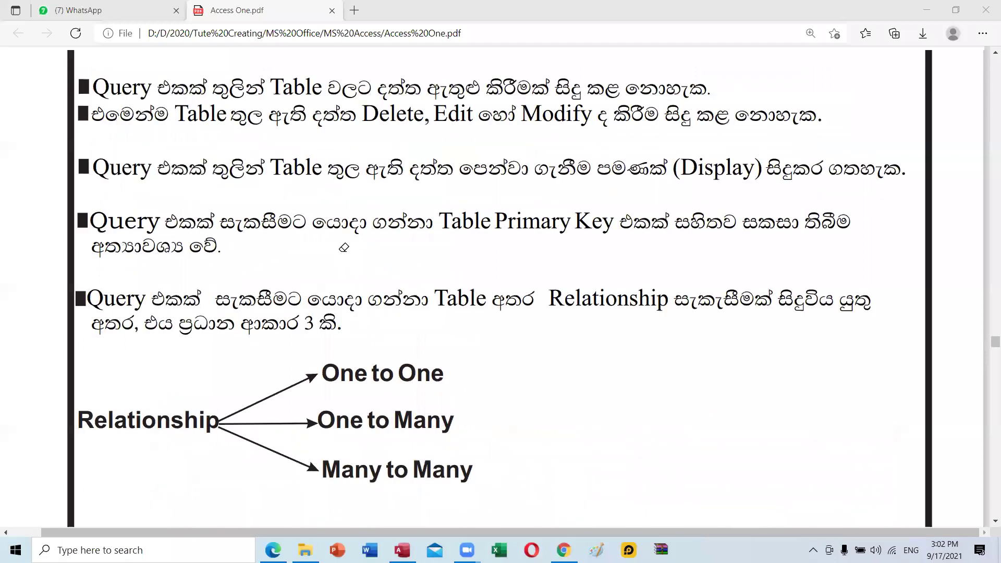
scroll(344, 248, up, 8)
scroll(344, 248, up, 8)
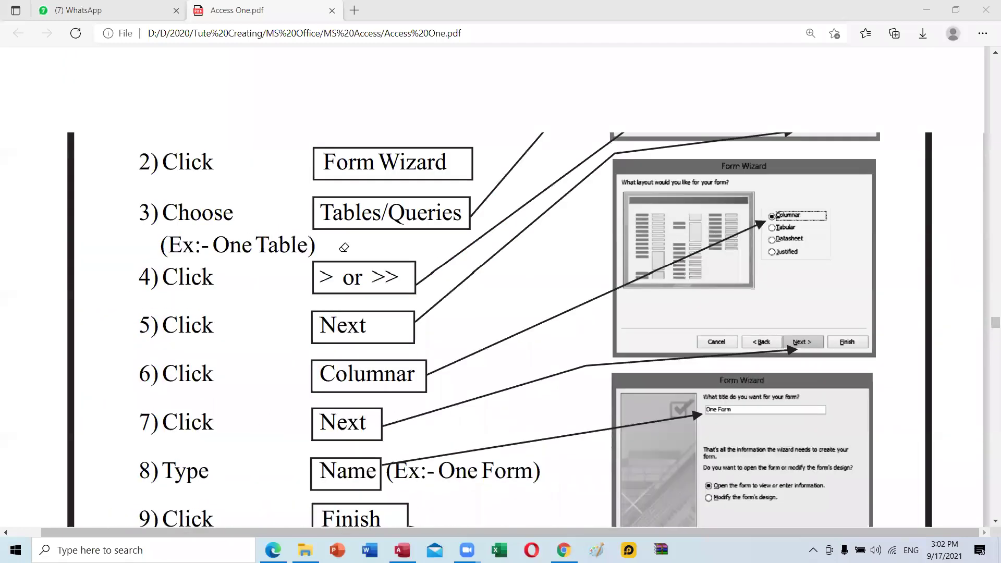
scroll(344, 248, up, 12)
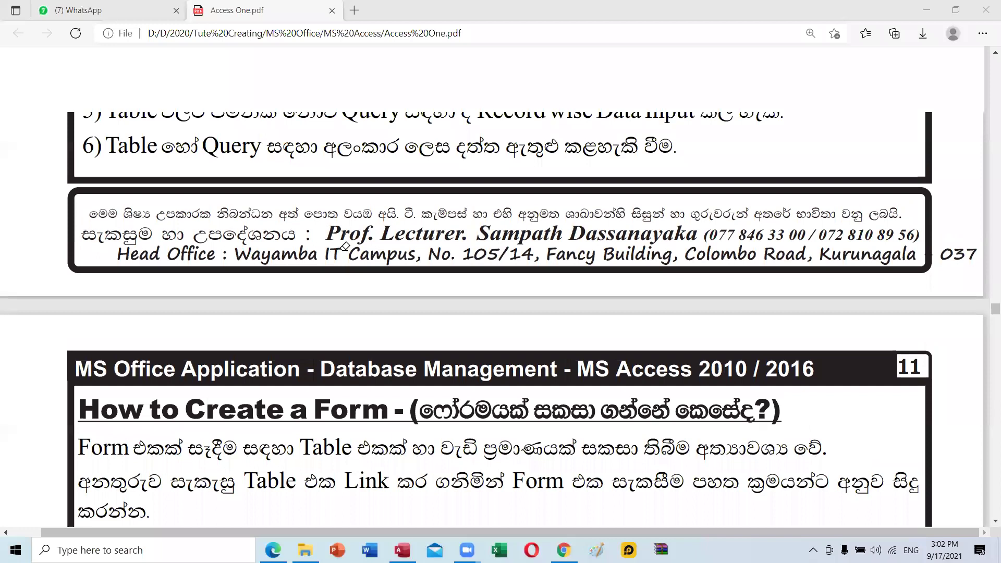
scroll(344, 247, down, 8)
scroll(345, 246, down, 5)
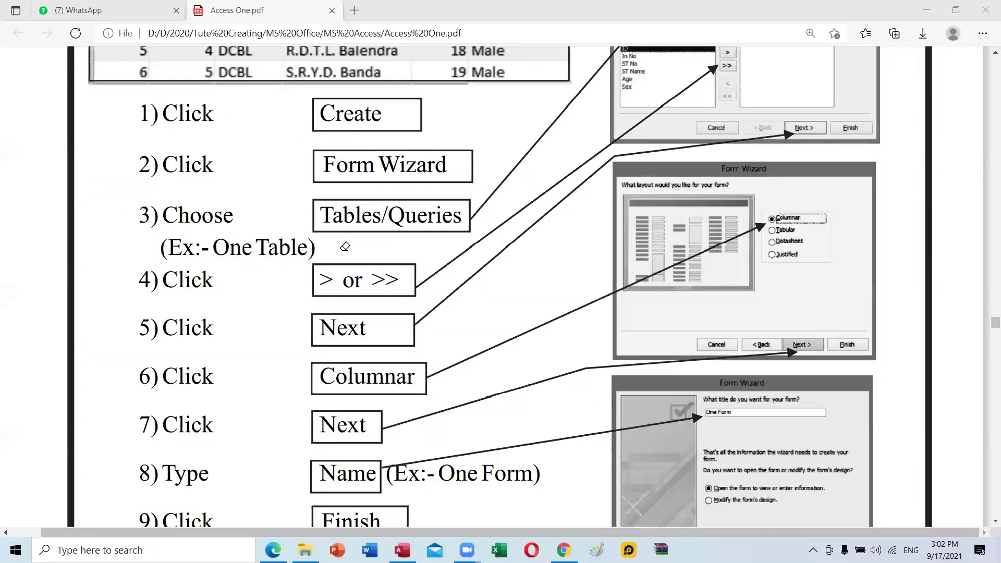
scroll(344, 247, up, 5)
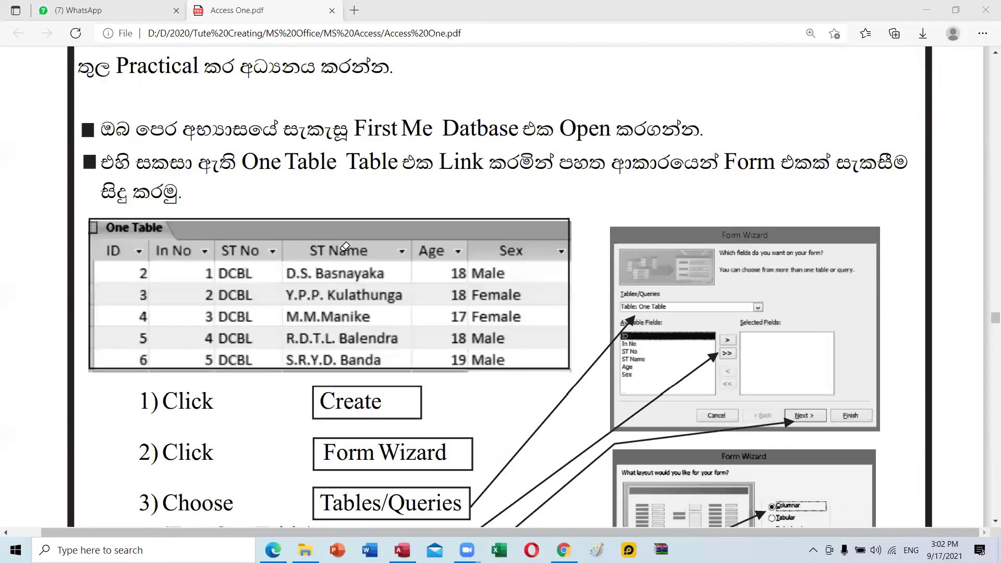
scroll(345, 247, up, 4)
scroll(217, 147, up, 1)
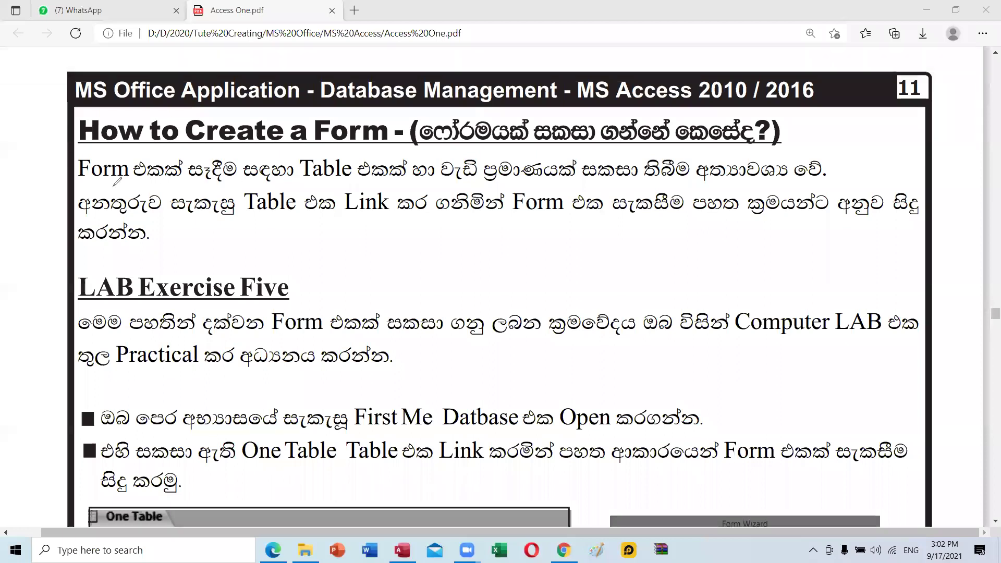
mouse_move(84, 180)
mouse_down()
mouse_move(417, 188)
mouse_move(816, 177)
mouse_up()
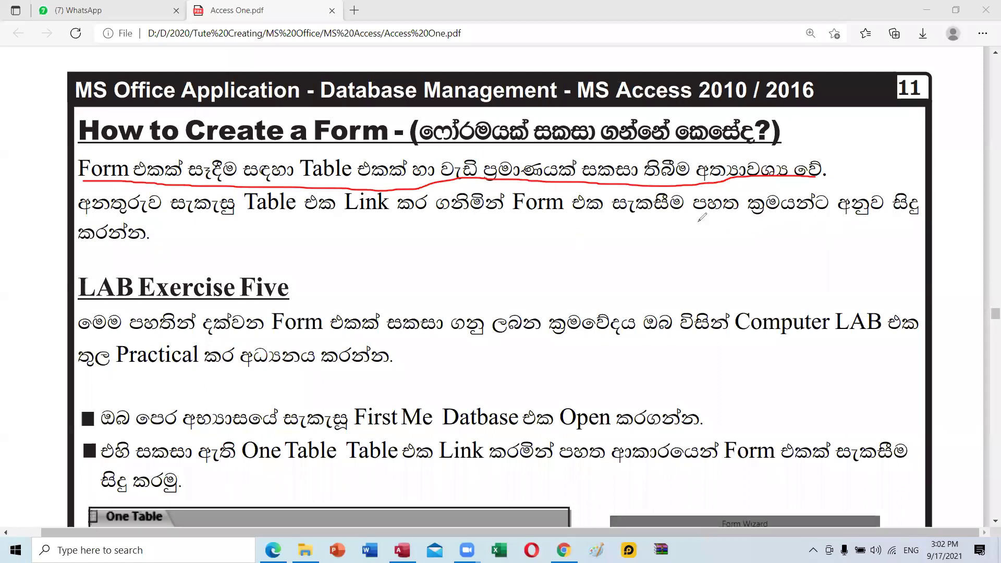
click(177, 223)
mouse_move(440, 223)
mouse_down()
mouse_move(497, 224)
mouse_move(485, 234)
mouse_up()
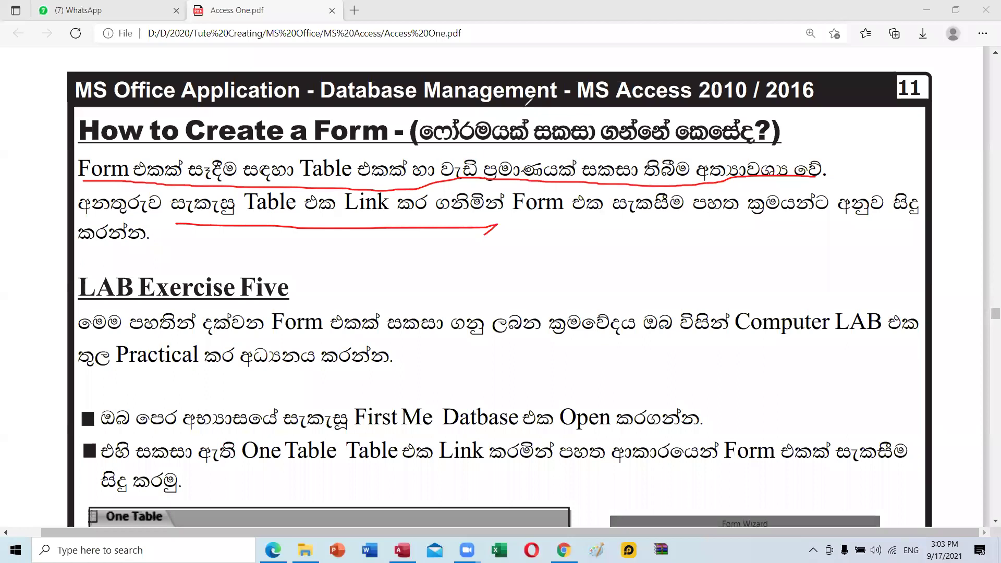
key(e)
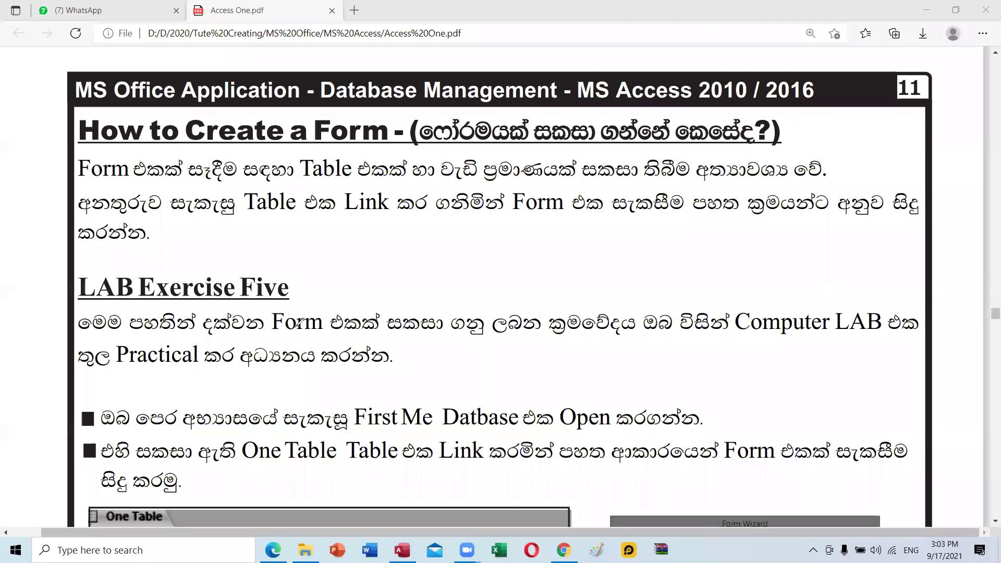
Read through the Form Wizard instructions, steps 4 to 9, in the PDF.
scroll(303, 302, down, 1)
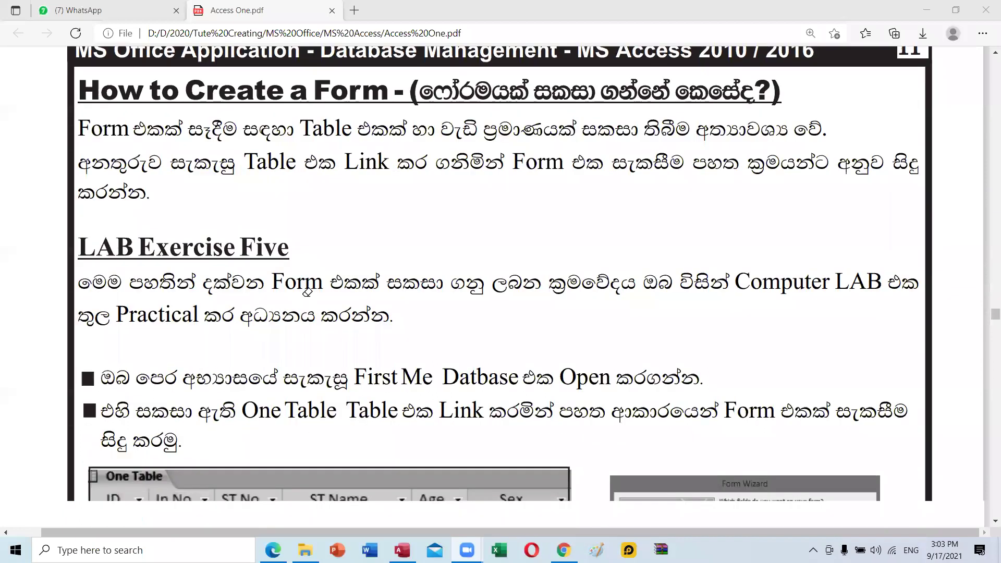
scroll(314, 276, down, 2)
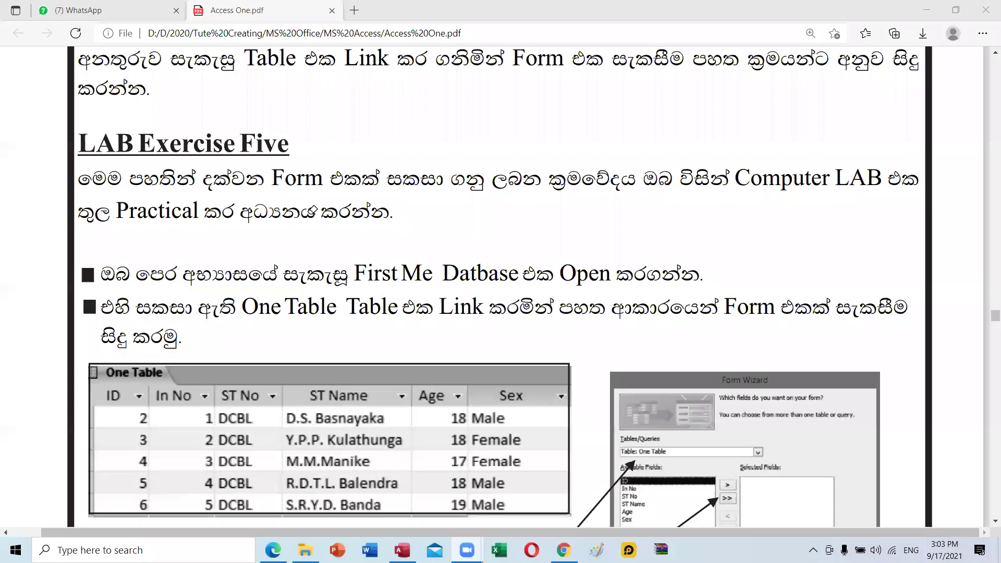
scroll(311, 211, down, 2)
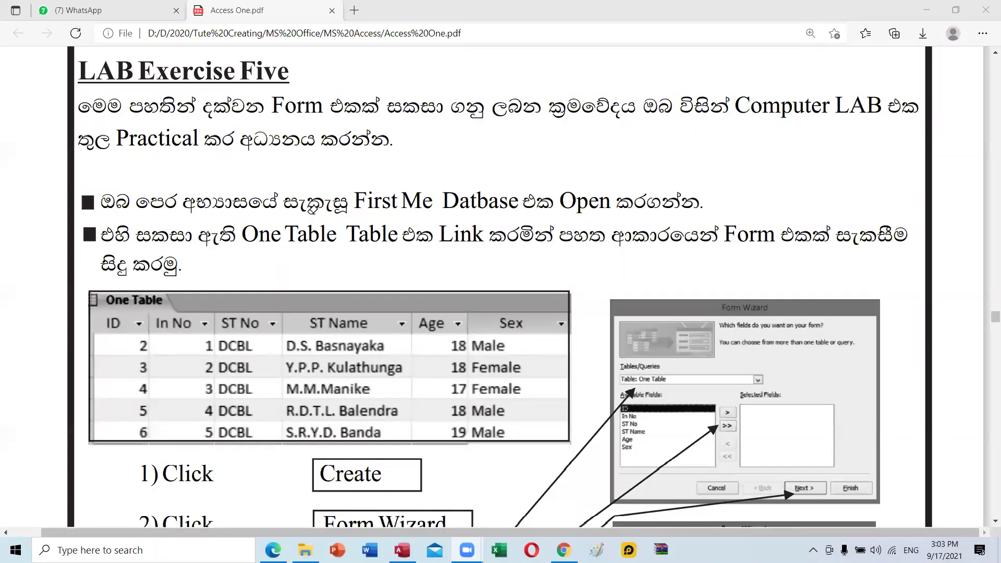
scroll(313, 209, down, 2)
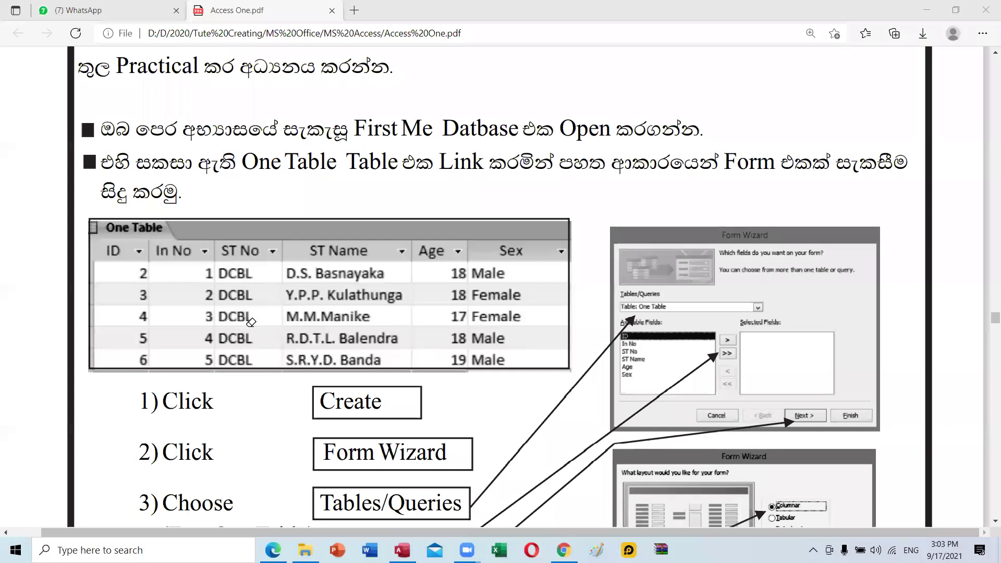
scroll(290, 327, down, 3)
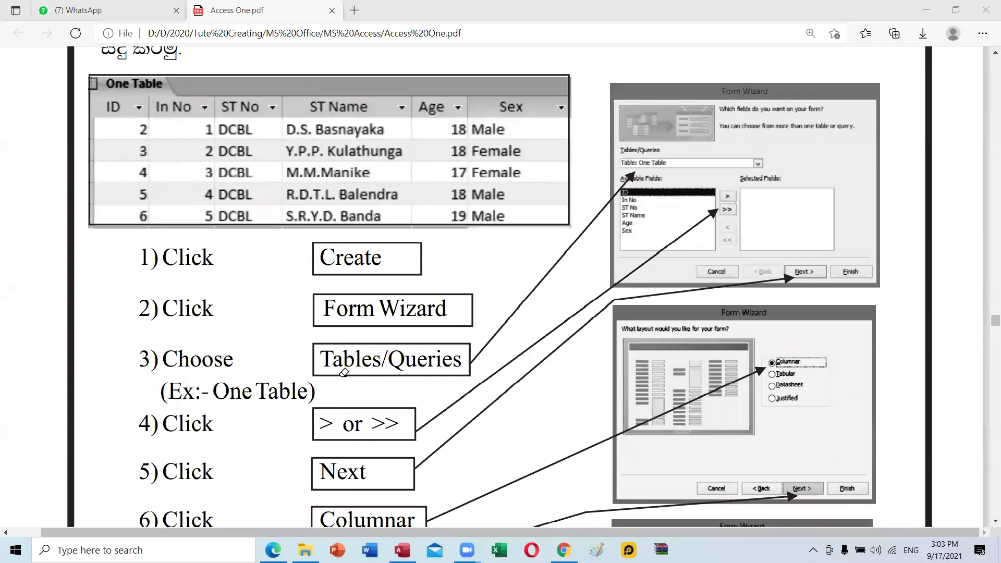
scroll(411, 371, down, 3)
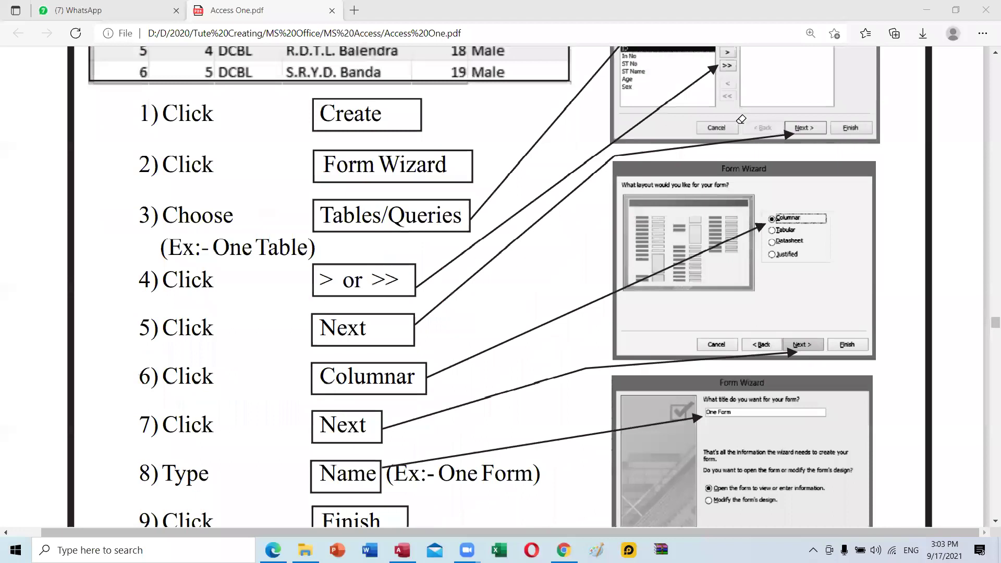
scroll(729, 126, up, 1)
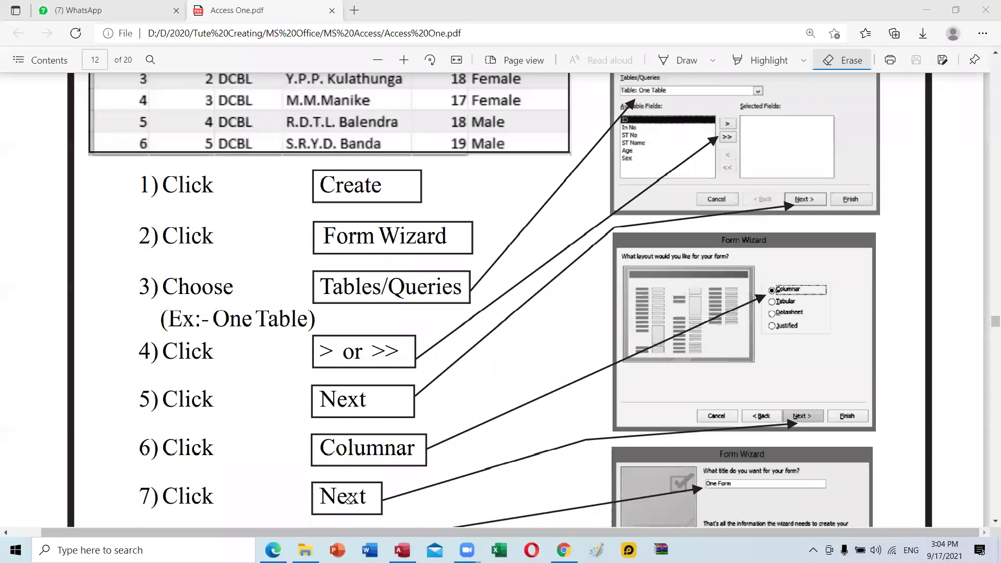
Scroll further through the notes, then return to Access showing the Me 5 table datasheet.
scroll(349, 500, down, 3)
scroll(363, 434, down, 3)
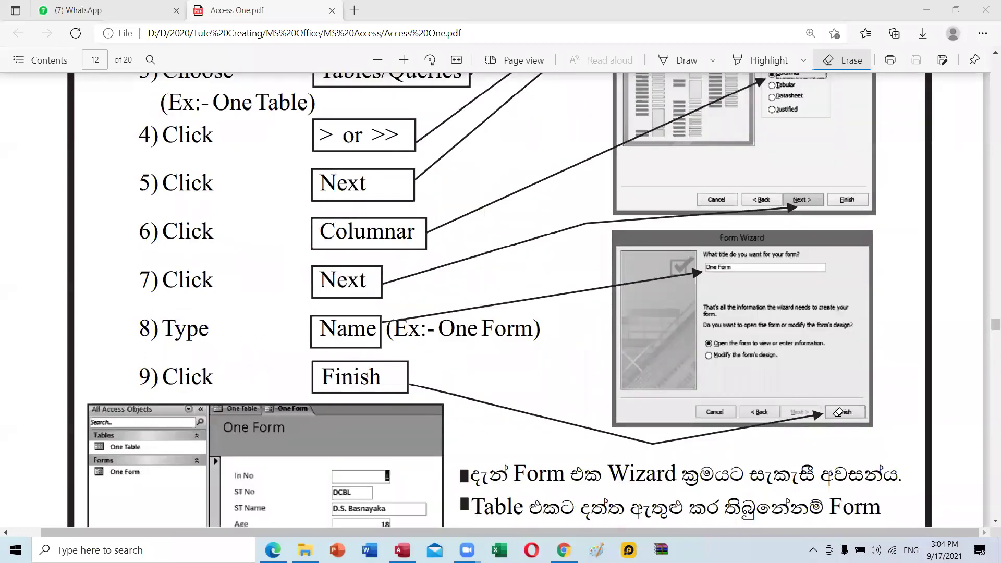
scroll(278, 396, down, 3)
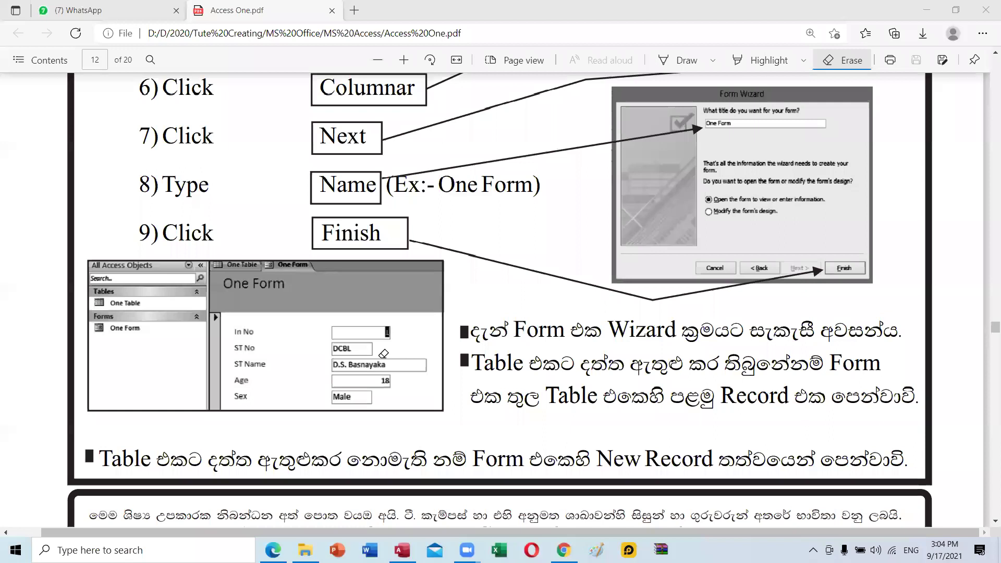
scroll(384, 354, down, 4)
scroll(384, 355, up, 5)
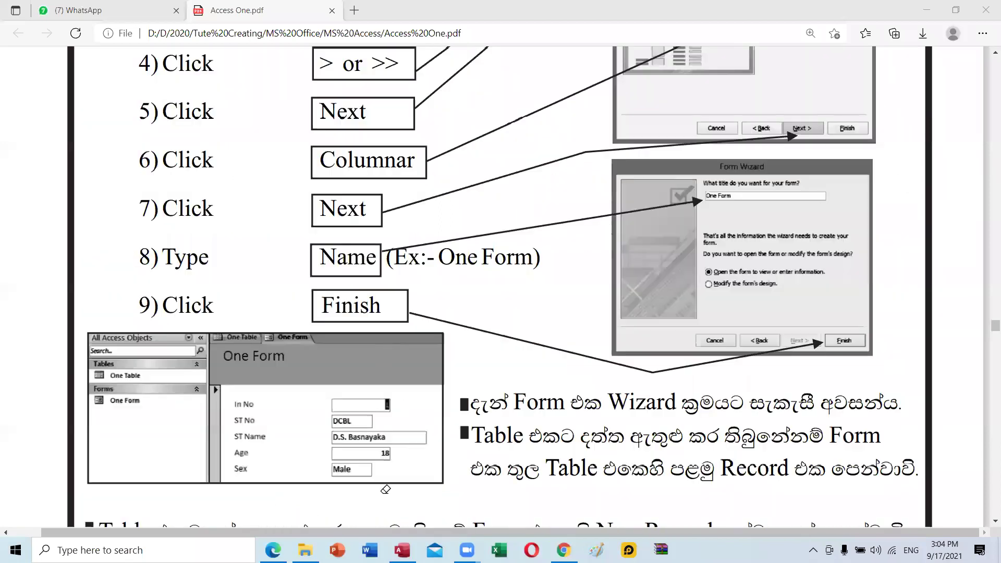
key(alt+Tab)
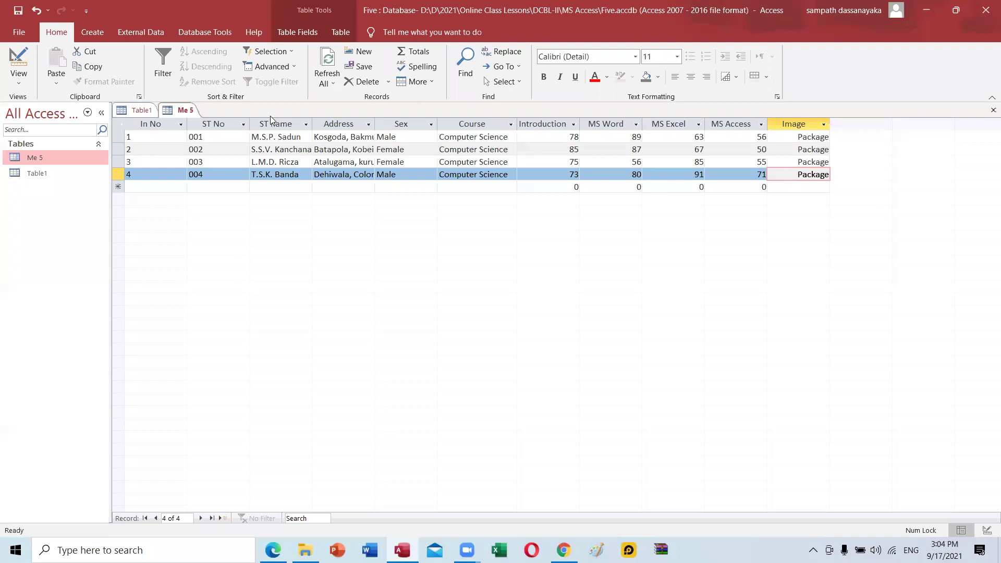
Start the Form Wizard with Table: Me 5 as the source.
click(90, 33)
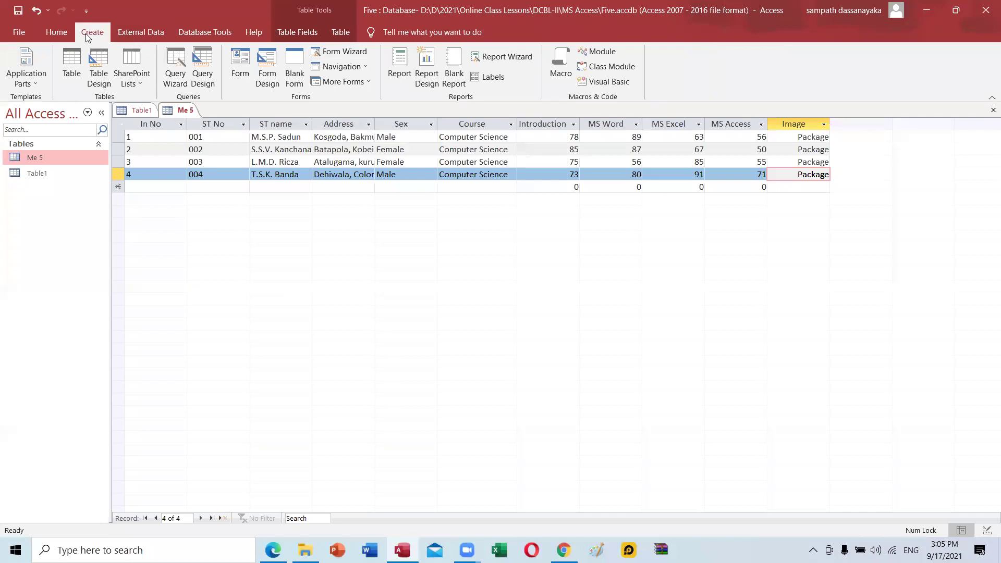
click(348, 58)
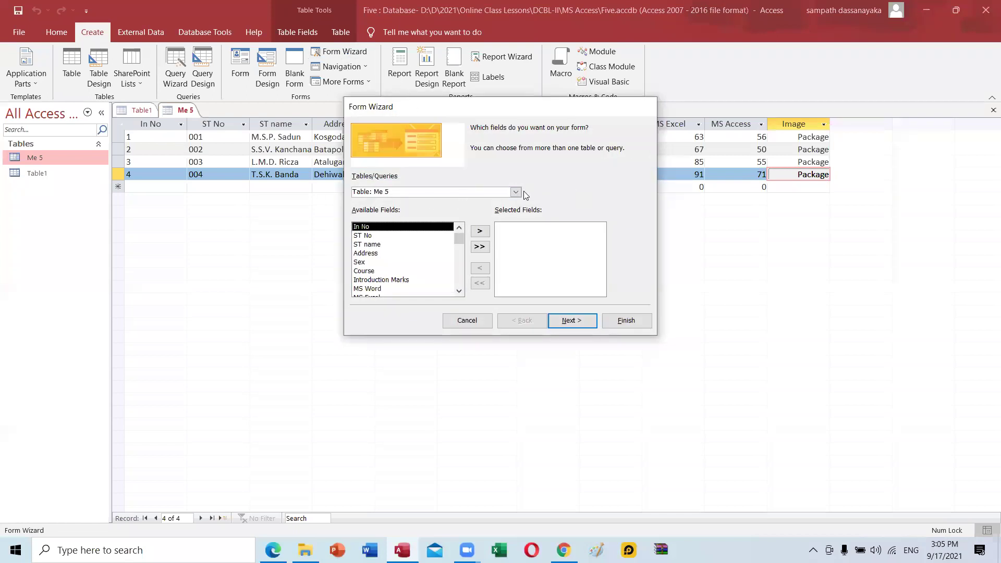
click(516, 193)
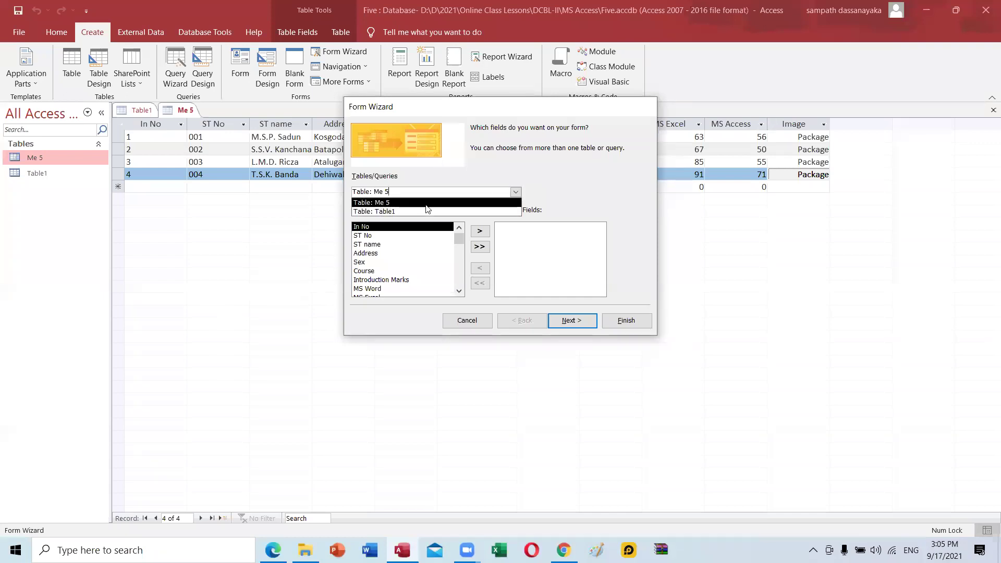
click(378, 203)
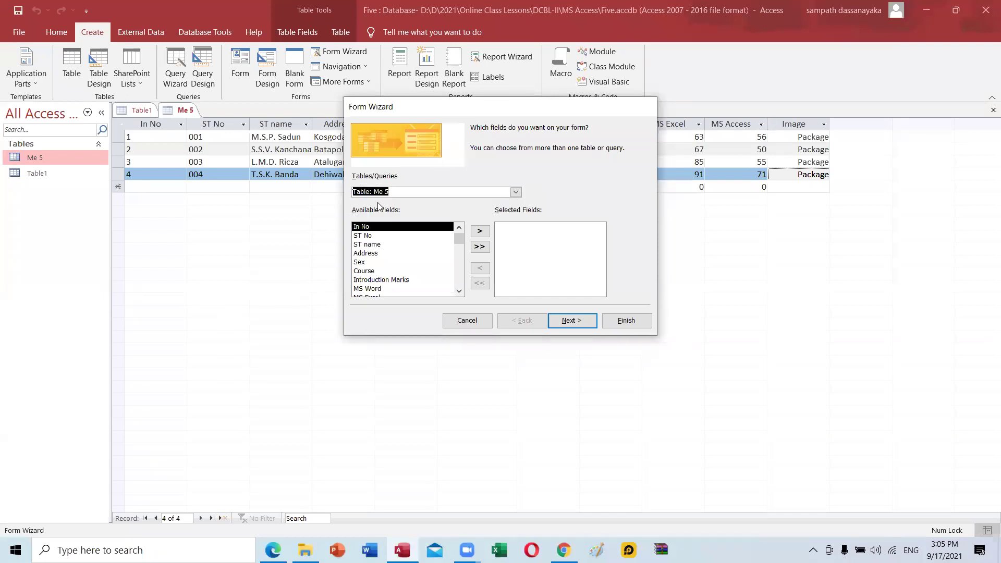
Browse Me 5's available fields, selecting ST name and Sex.
click(365, 229)
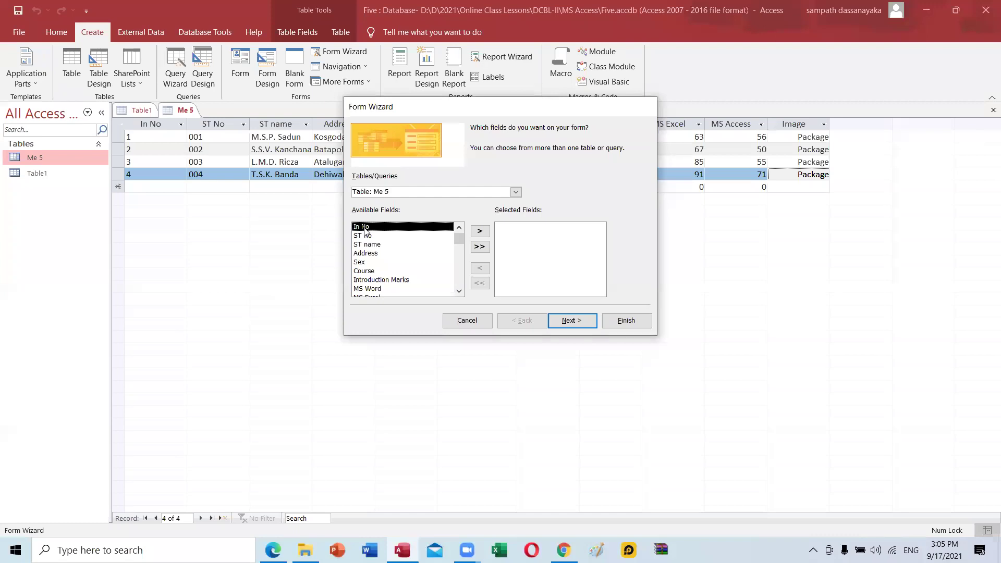
click(368, 244)
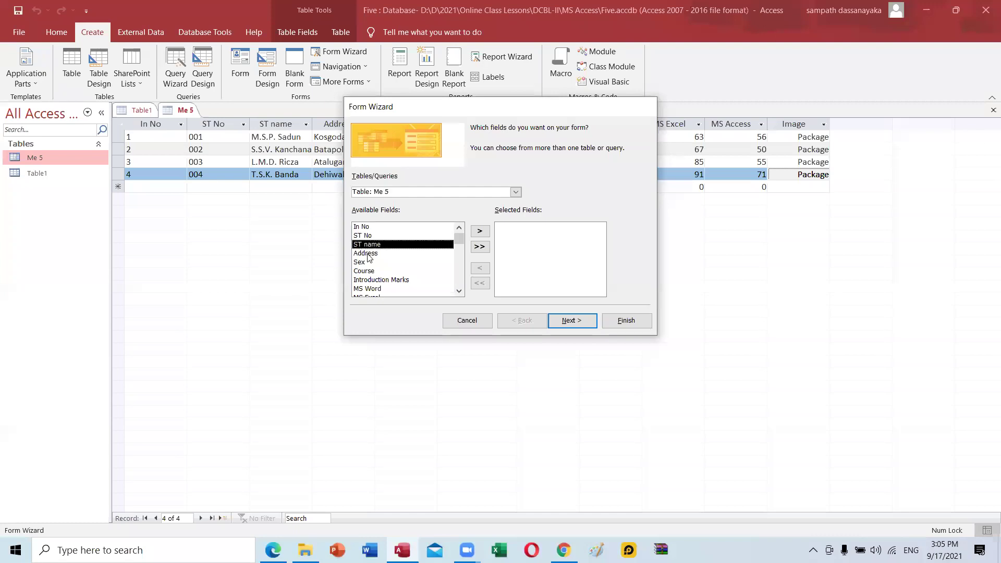
click(365, 263)
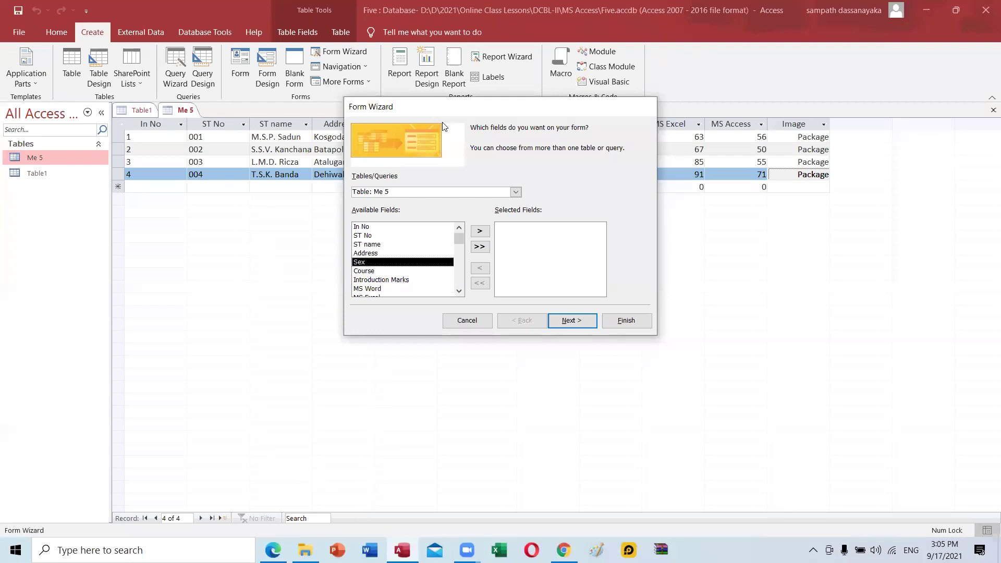
drag(449, 108, 469, 207)
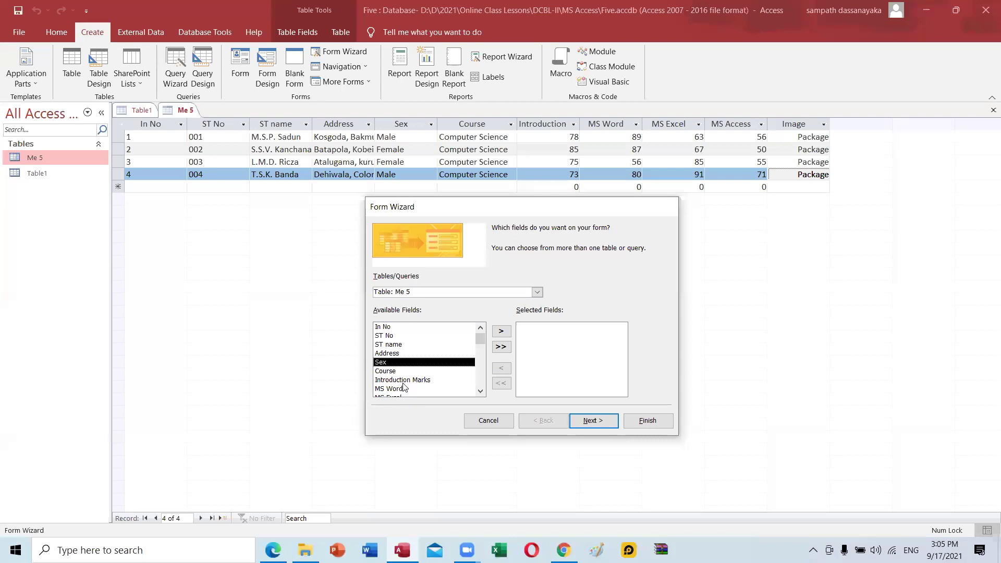
scroll(386, 393, down, 2)
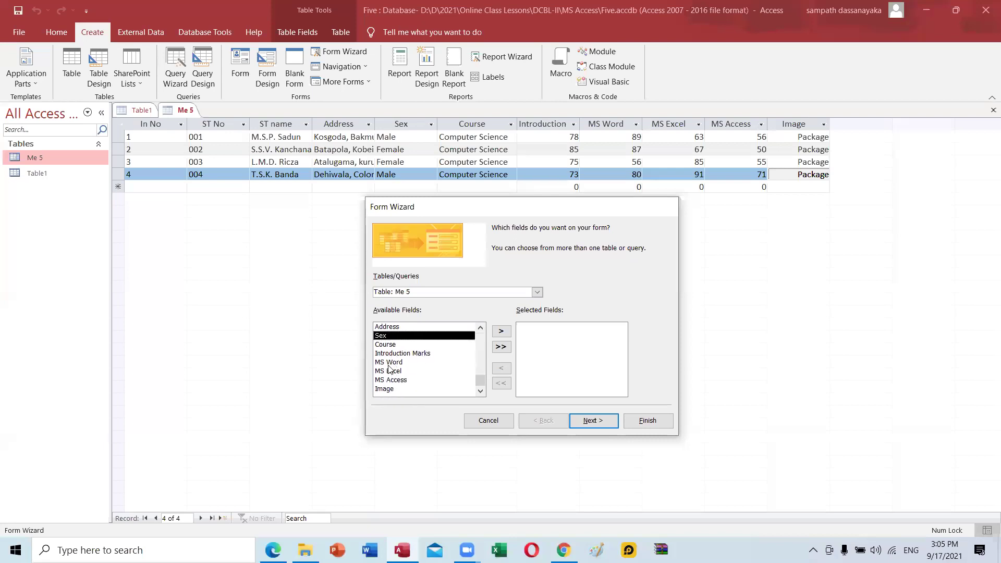
scroll(455, 357, up, 2)
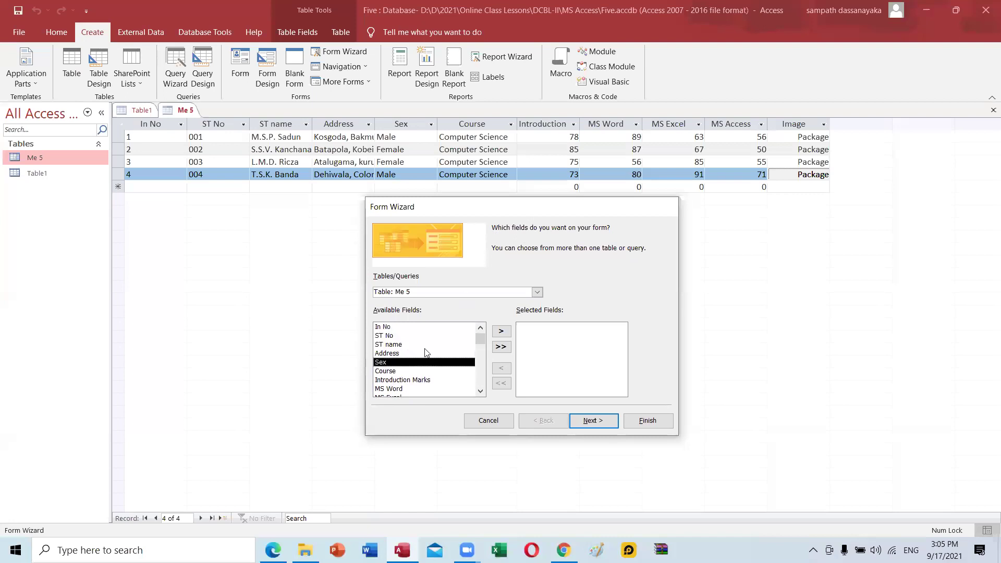
Add all fields, remove them, then add ST No, ST name and Sex individually.
click(502, 346)
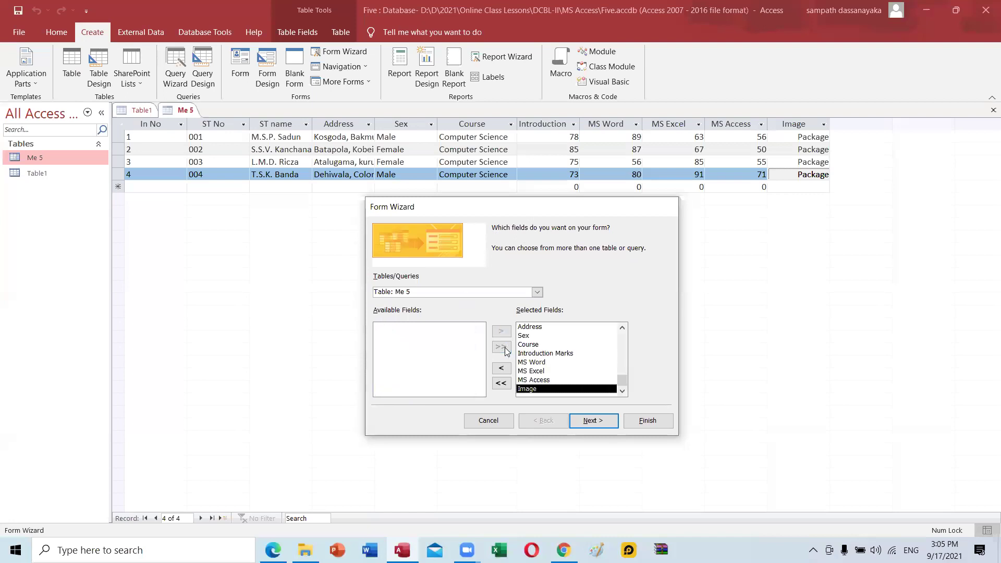
click(501, 384)
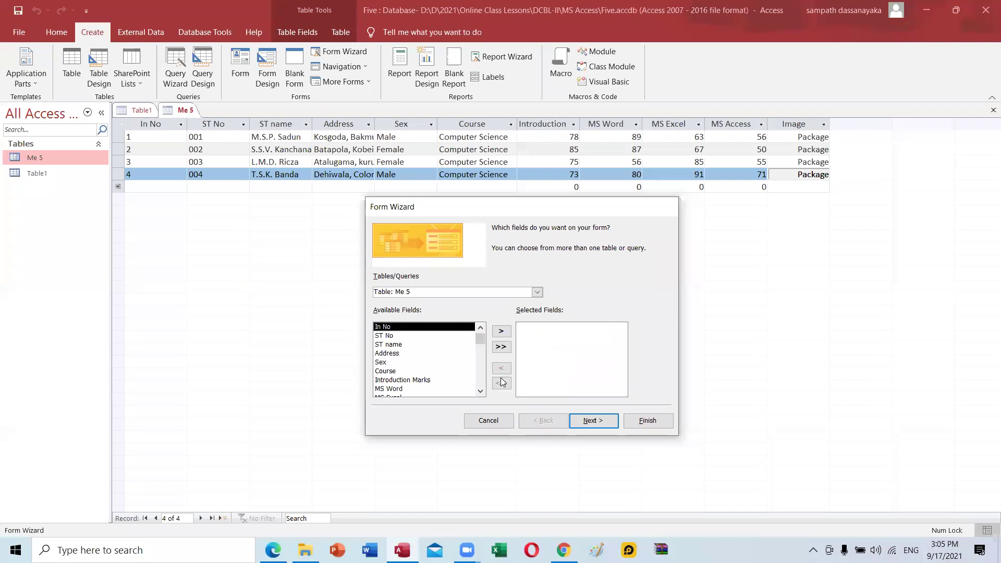
click(391, 335)
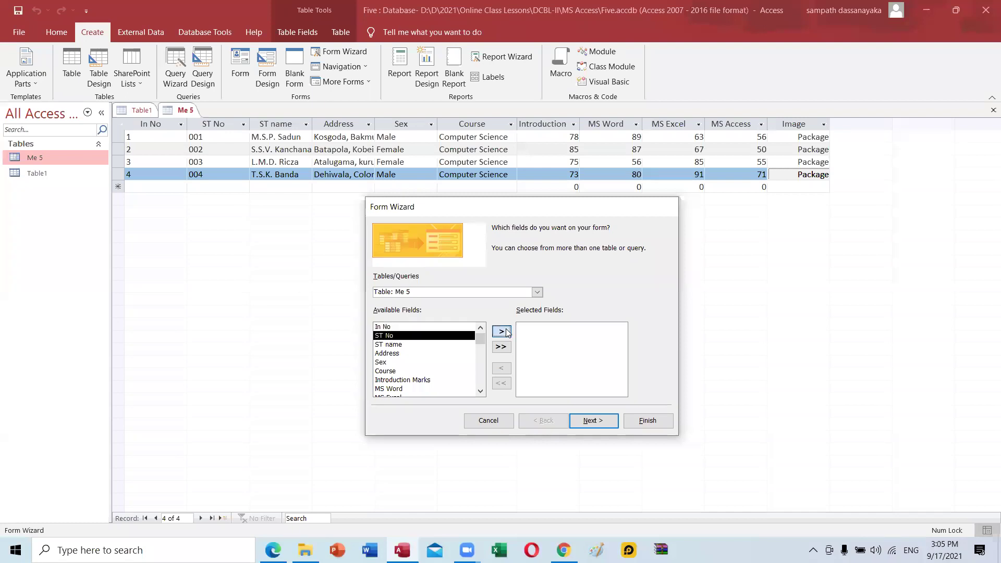
click(503, 332)
click(502, 332)
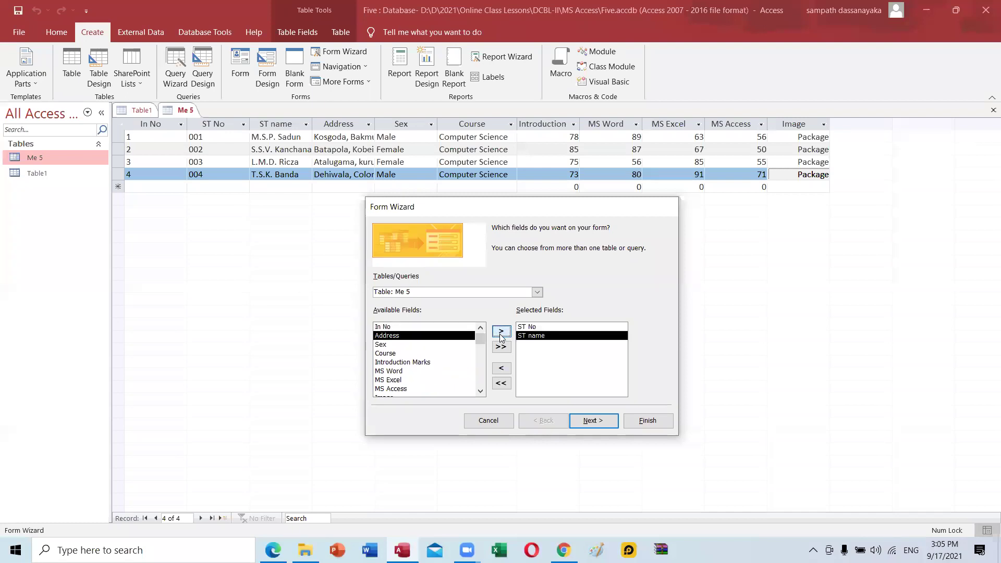
click(384, 345)
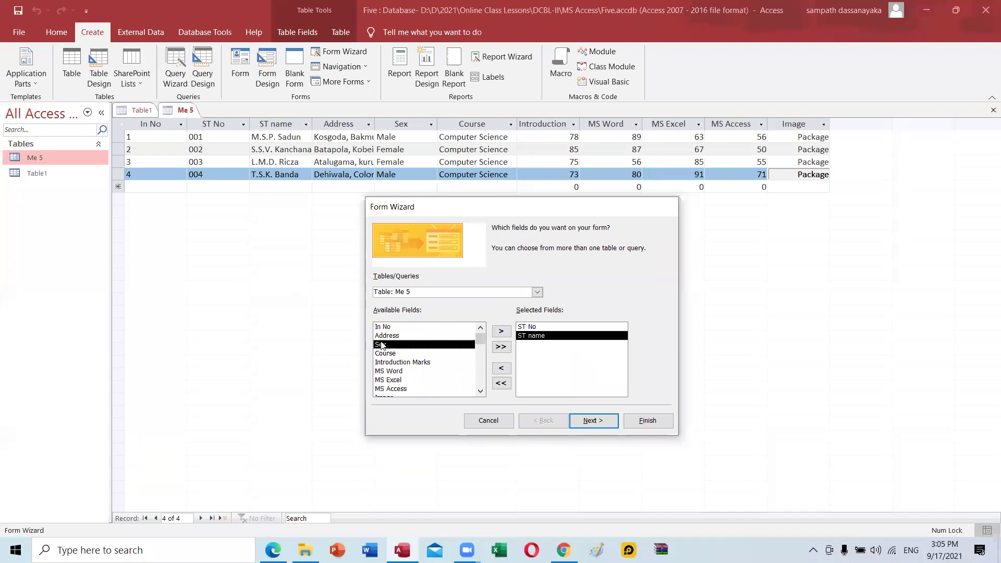
click(501, 333)
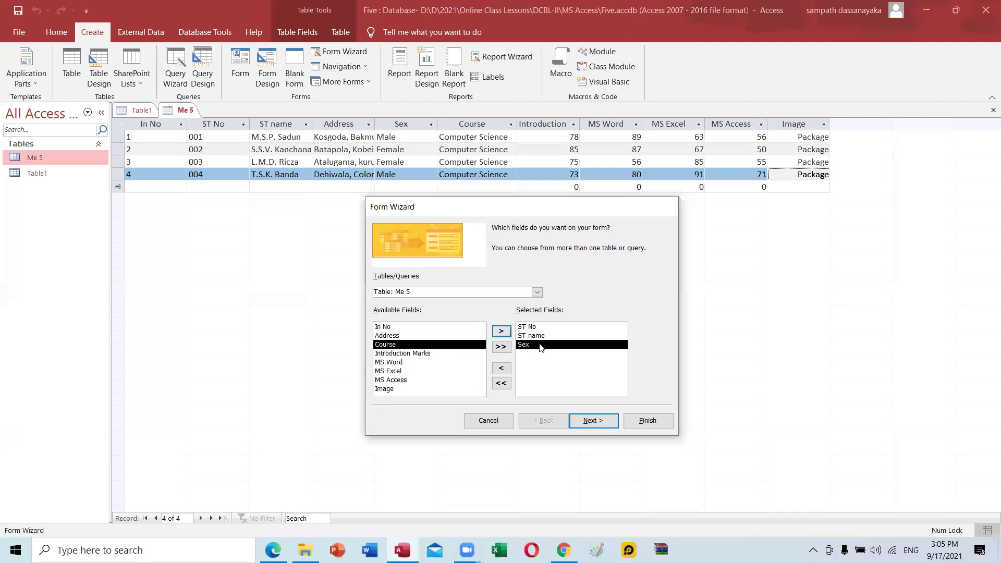
Add the Introduction Marks, MS Word, MS Excel and Image fields to the form.
click(413, 353)
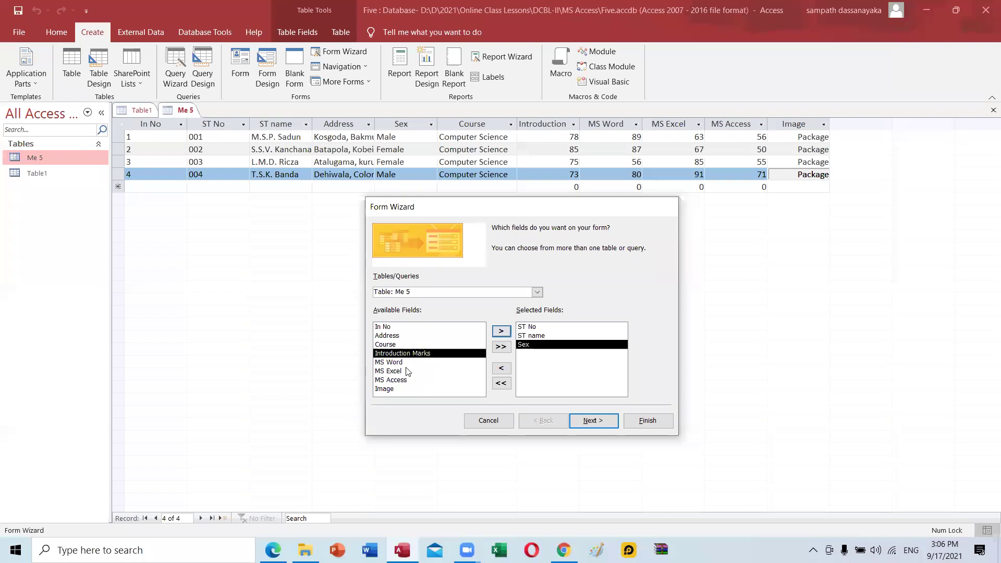
click(503, 331)
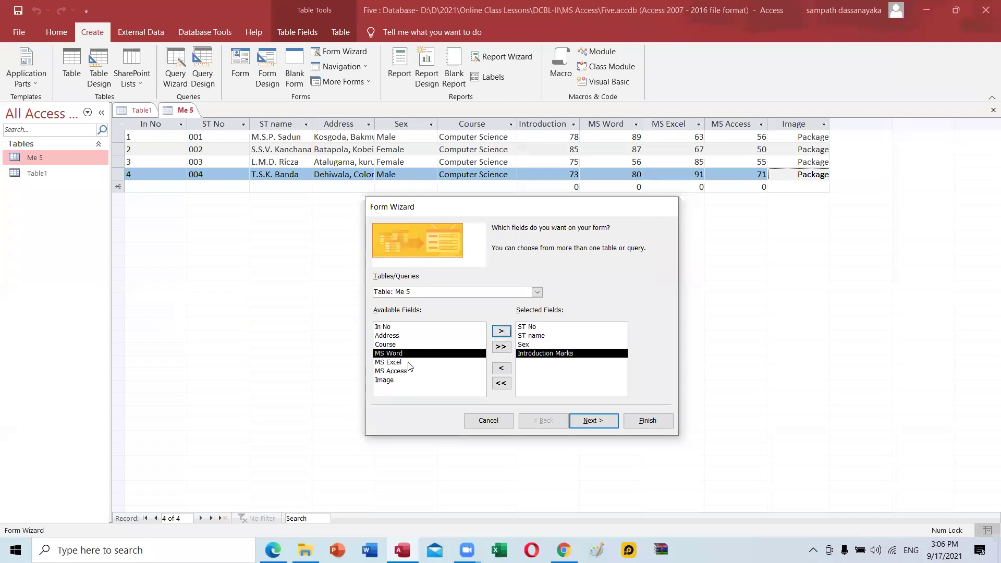
click(500, 331)
click(508, 336)
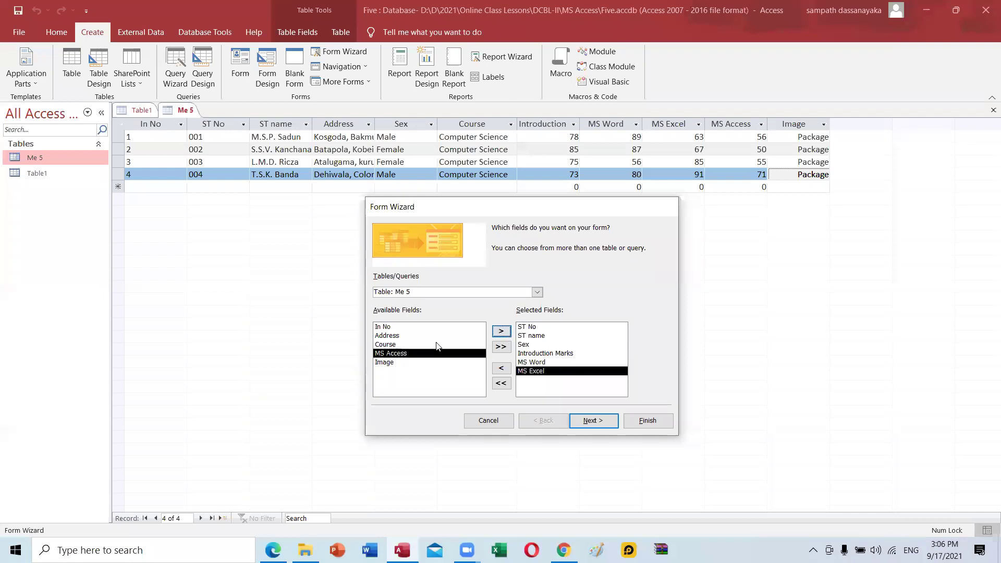
click(394, 363)
click(495, 334)
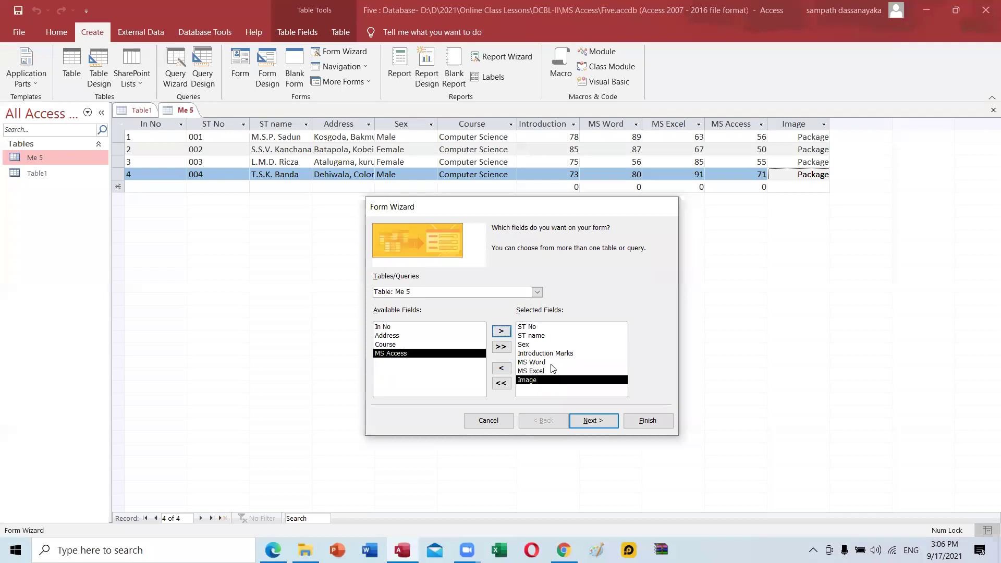
Clear the chosen fields, add every Me 5 field with >>, and advance to layout.
click(501, 384)
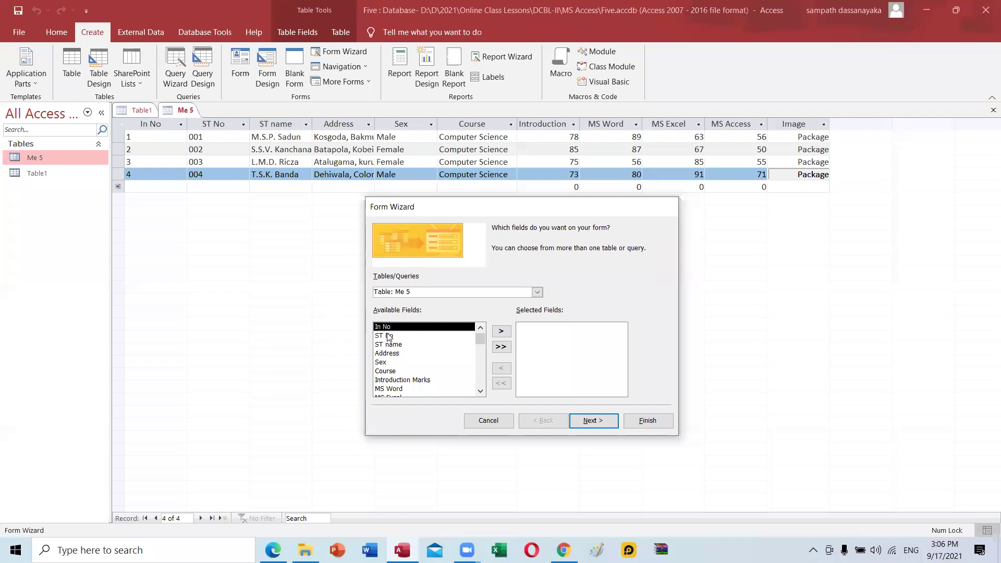
click(500, 348)
click(591, 424)
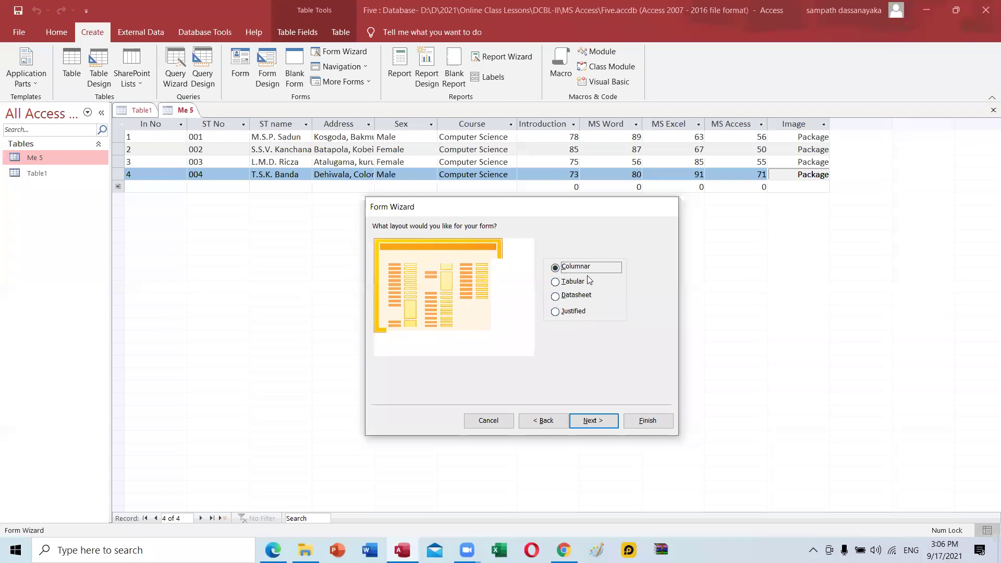
Choose the Columnar layout, title the form 'Me 5 Form', and finish the wizard.
click(565, 283)
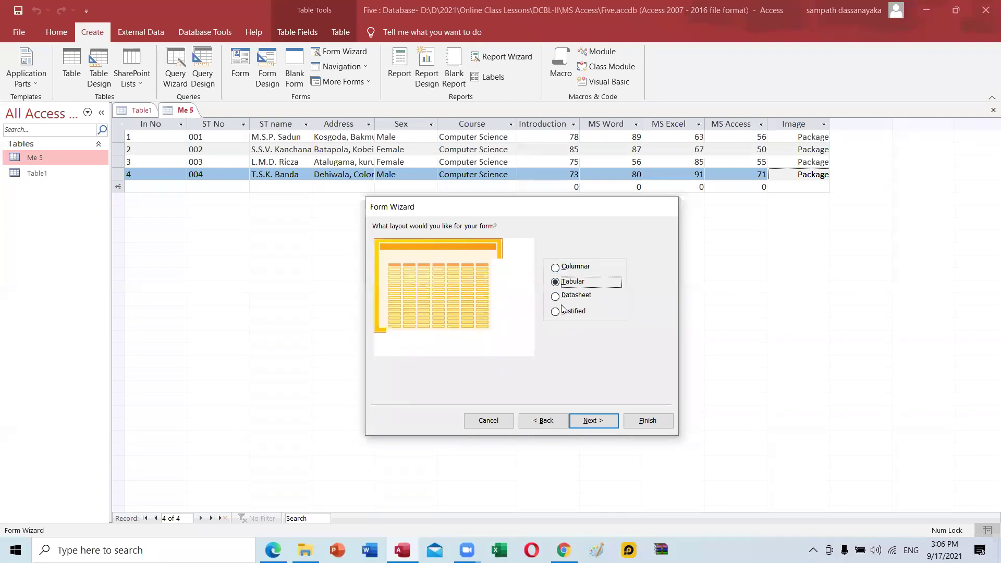
key(Down)
key(Down)
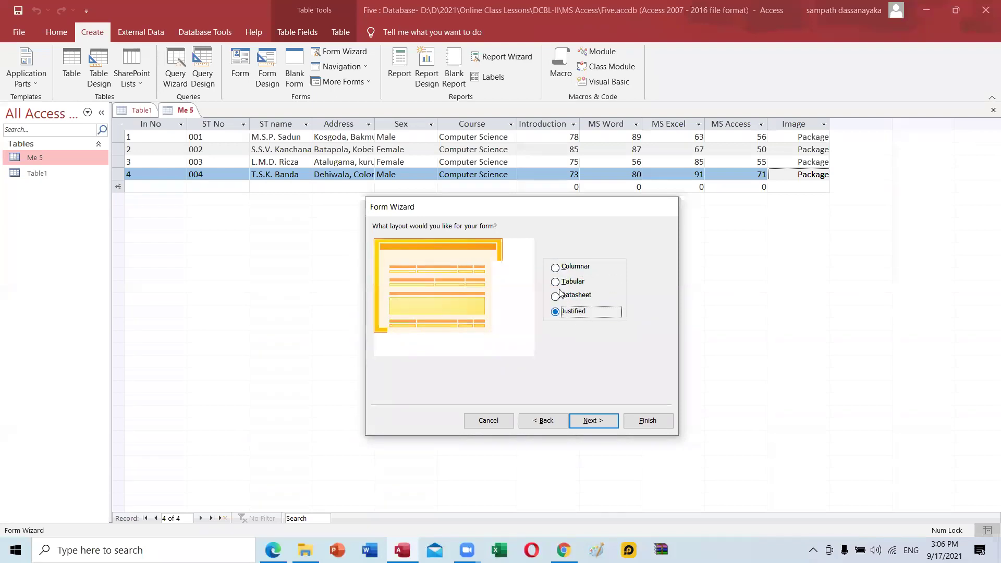
key(Down)
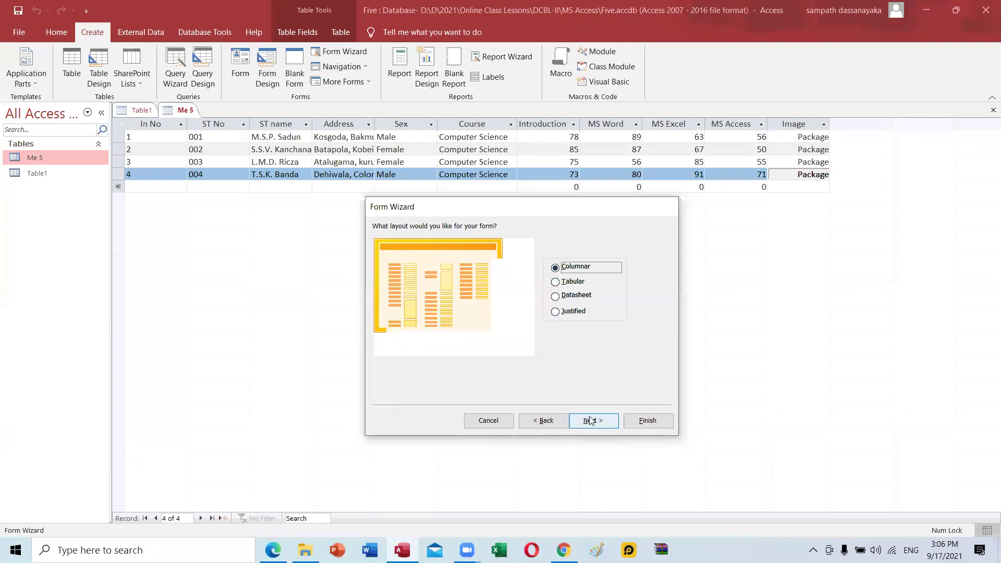
click(591, 420)
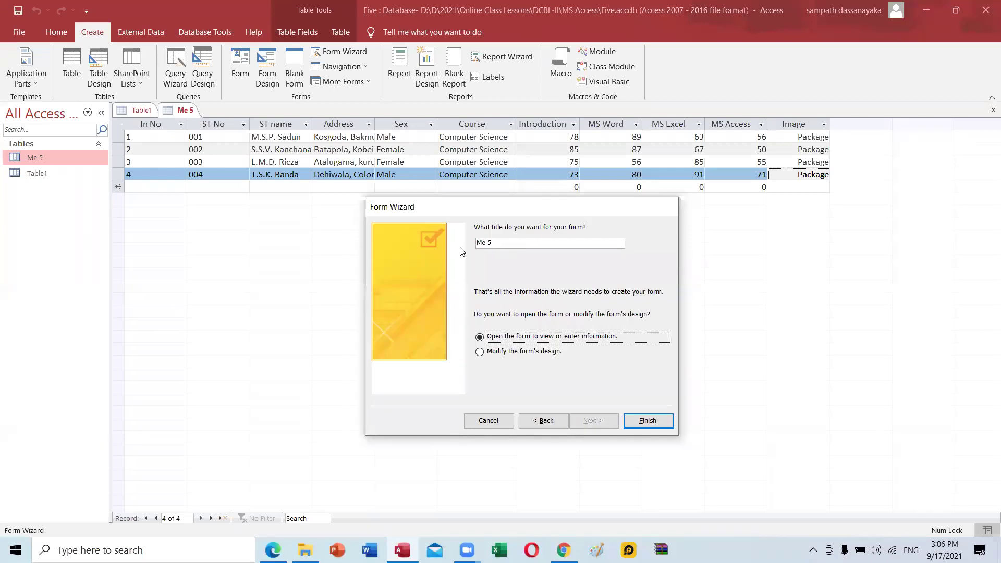
click(512, 242)
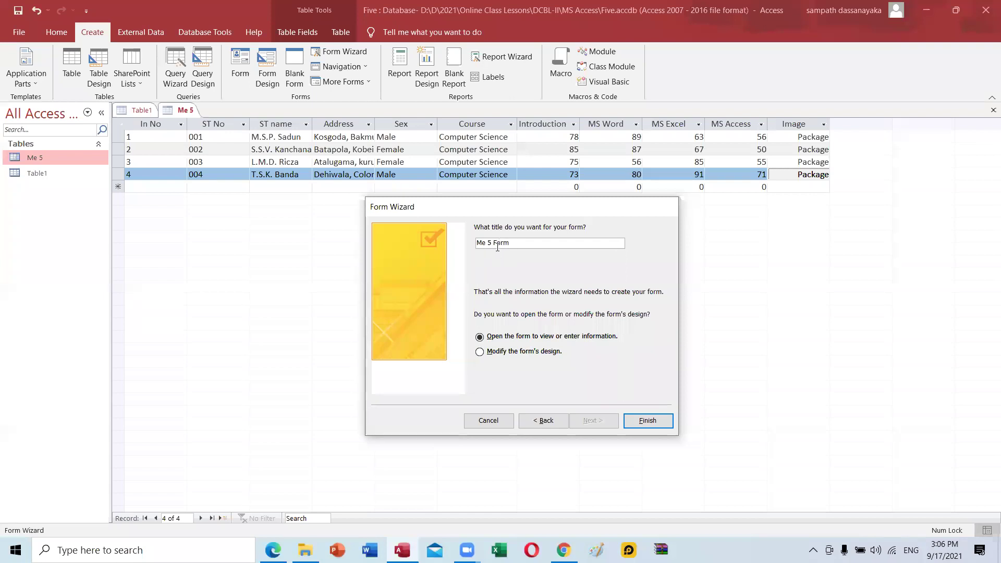
click(648, 422)
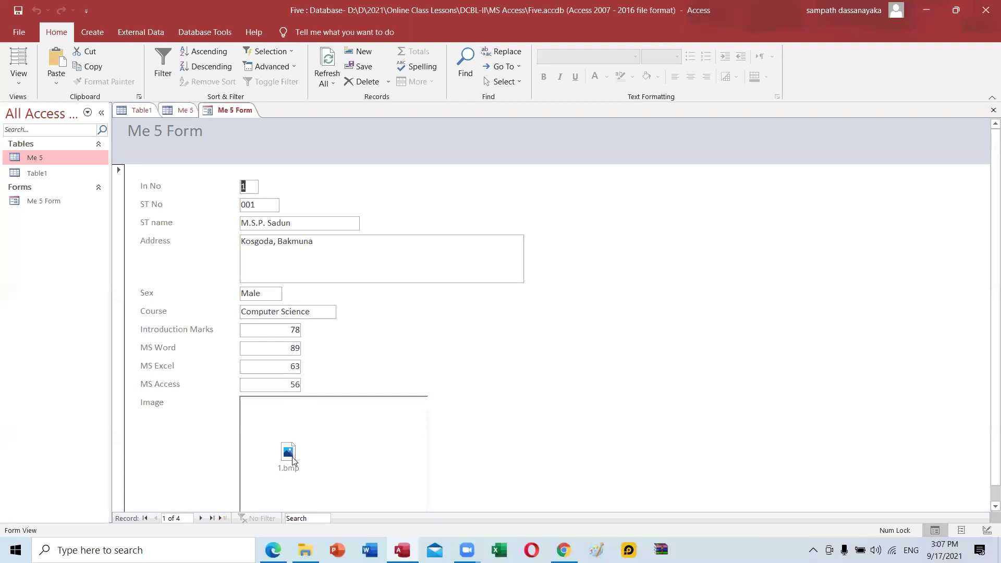
View record 1's 1.bmp picture from its Image package, then close Photos.
scroll(311, 467, down, 1)
double_click(290, 441)
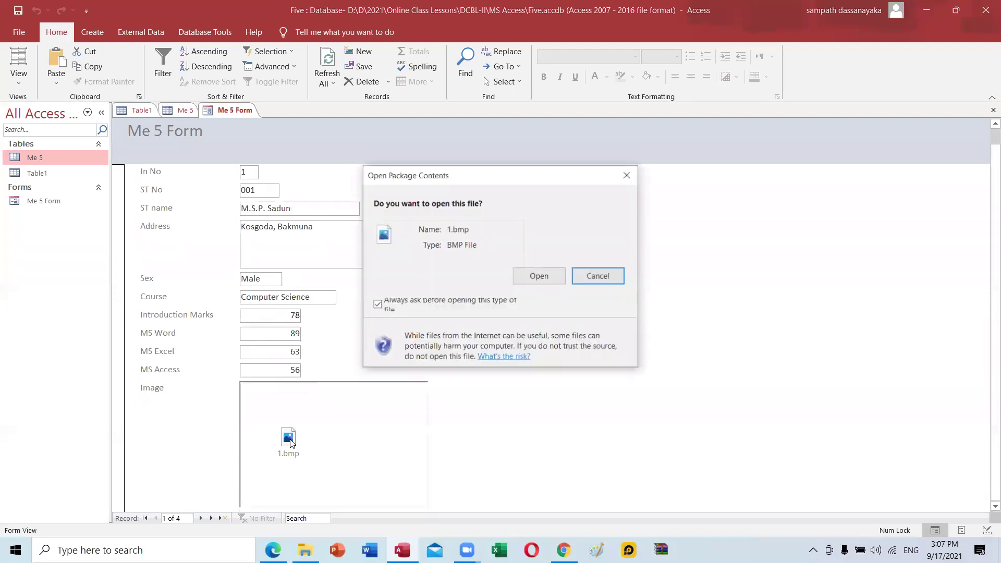
click(540, 275)
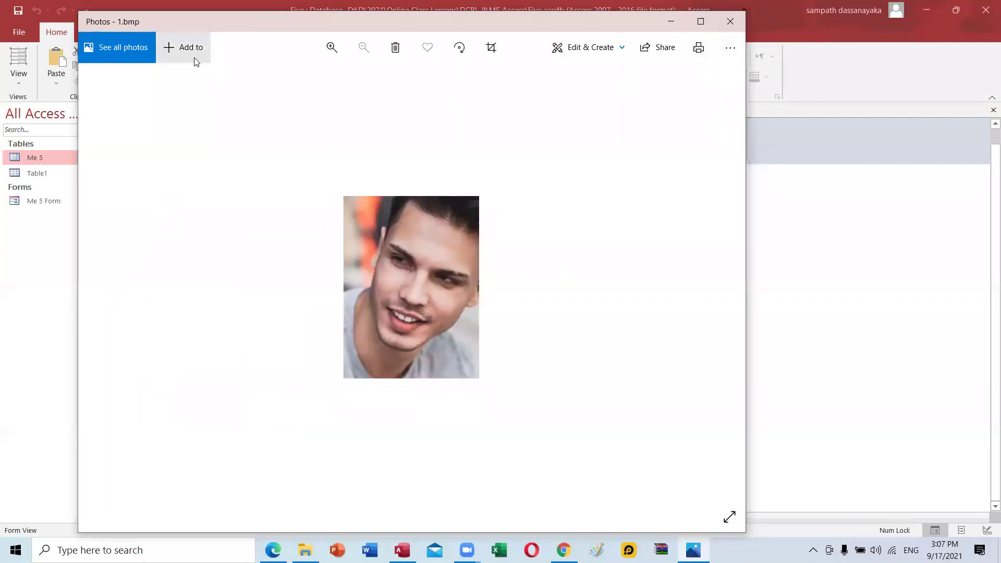
drag(192, 25, 238, 110)
click(776, 107)
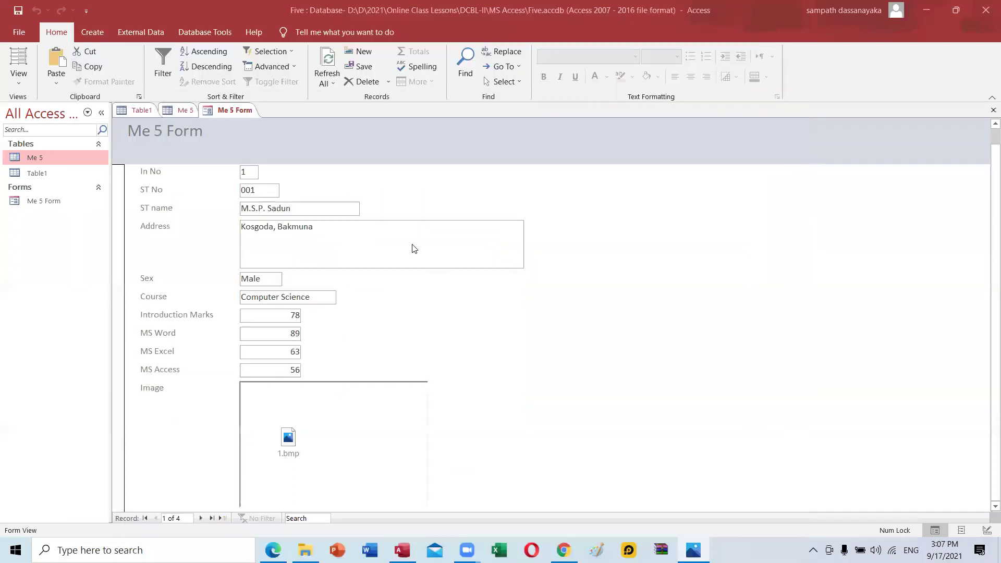
Tab through the fields of records 2 and 3 until record 4 of 4 appears.
key(Tab)
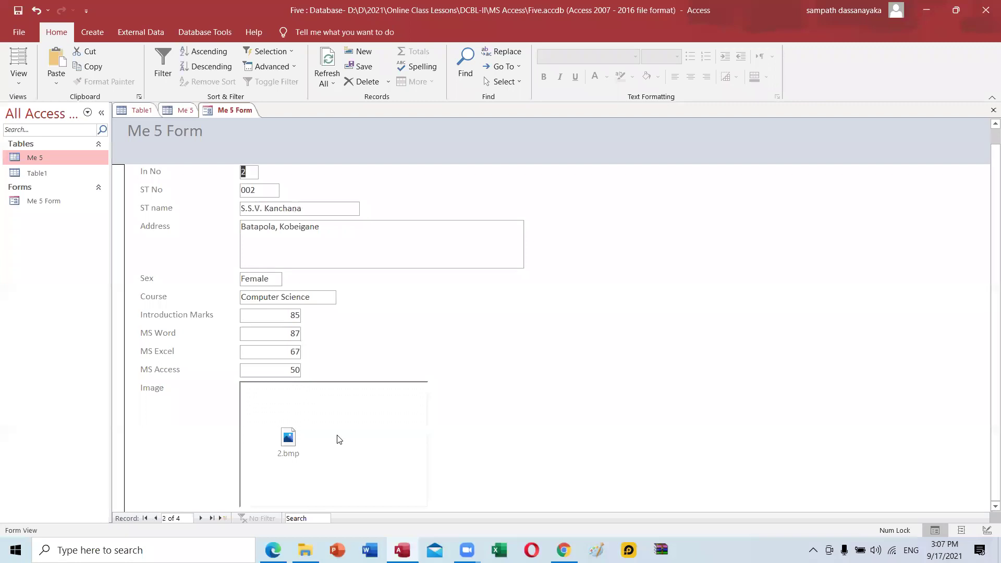
key(Tab)
key(Tab)
key(Tab)
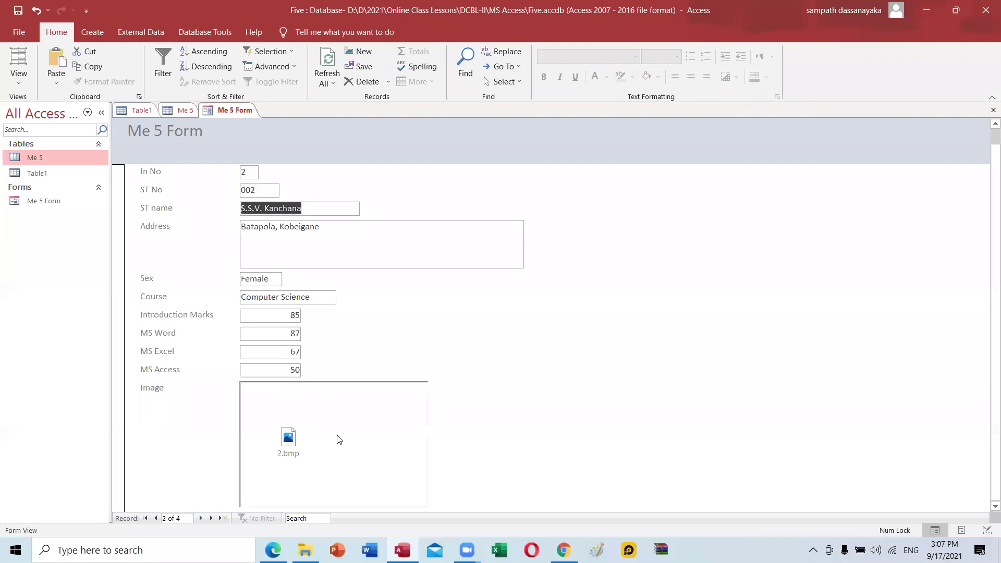
key(Tab)
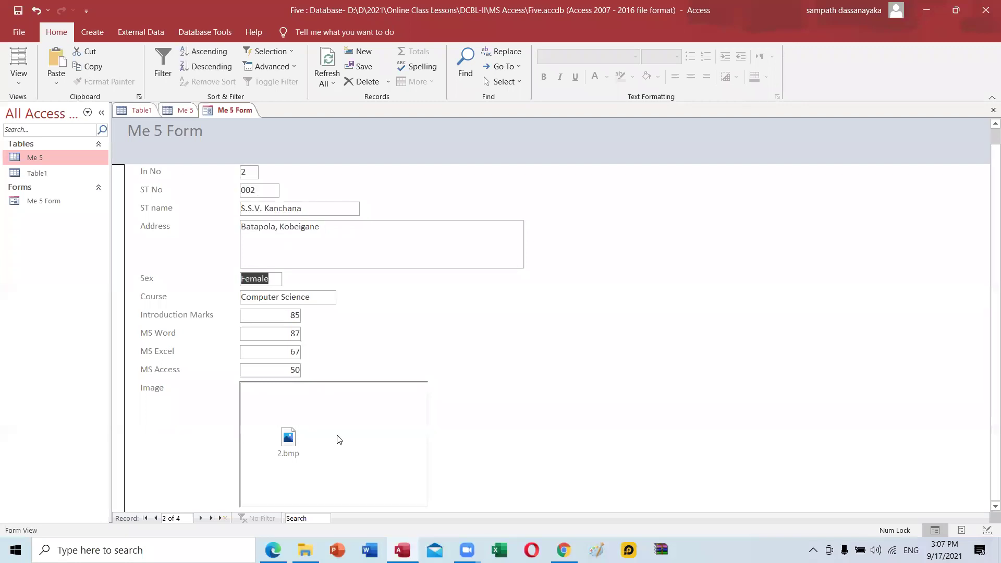
key(Tab)
key(Tab)
key(Tab)
key(Tab)
key(Tab)
key(Tab)
key(Tab)
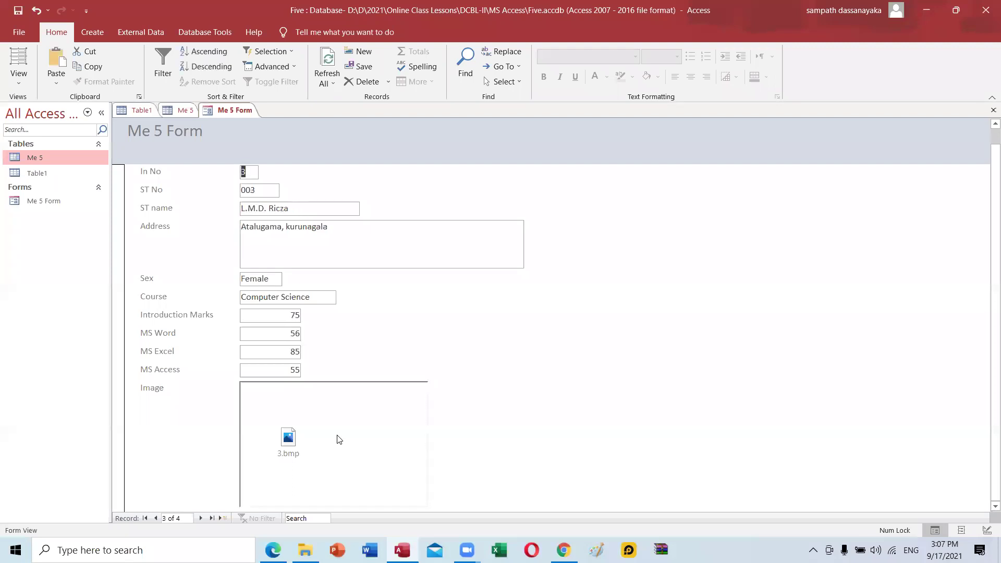
key(Tab)
key(Tab)
key(Tab)
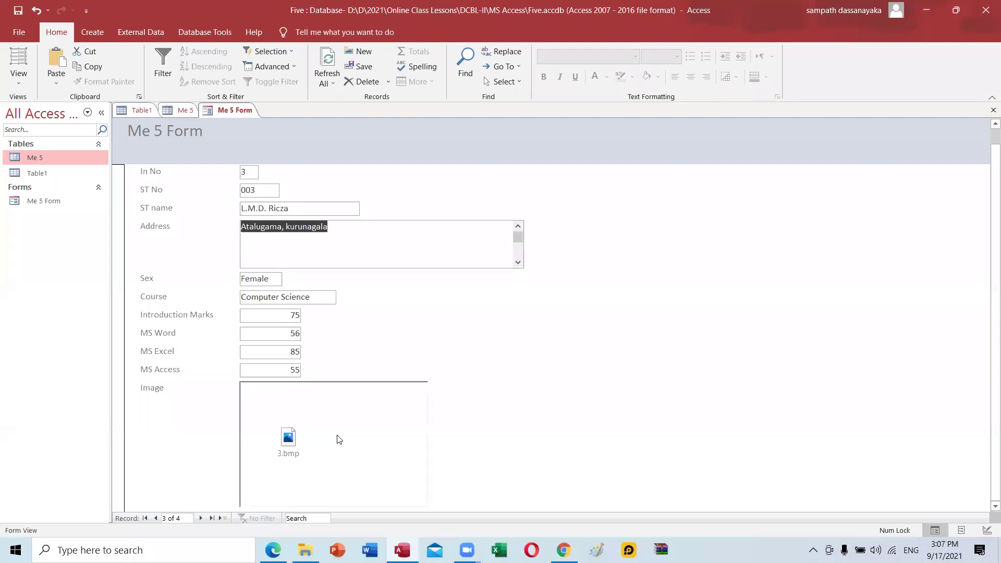
key(Tab)
key(Tab)
key(Tab)
key(Tab)
key(Tab)
key(Tab)
key(Tab)
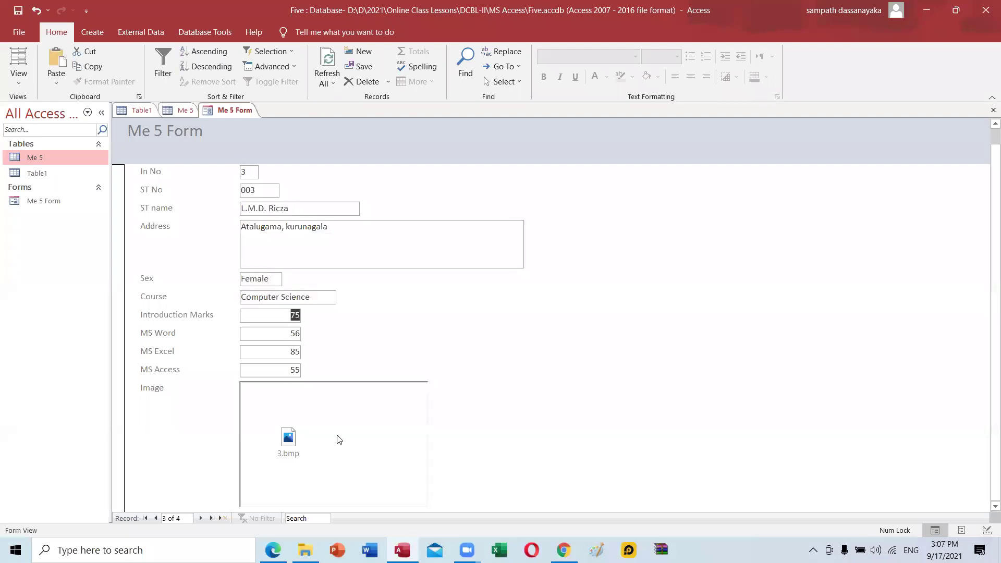
key(Tab)
key(Tab)
key(Tab)
key(Tab)
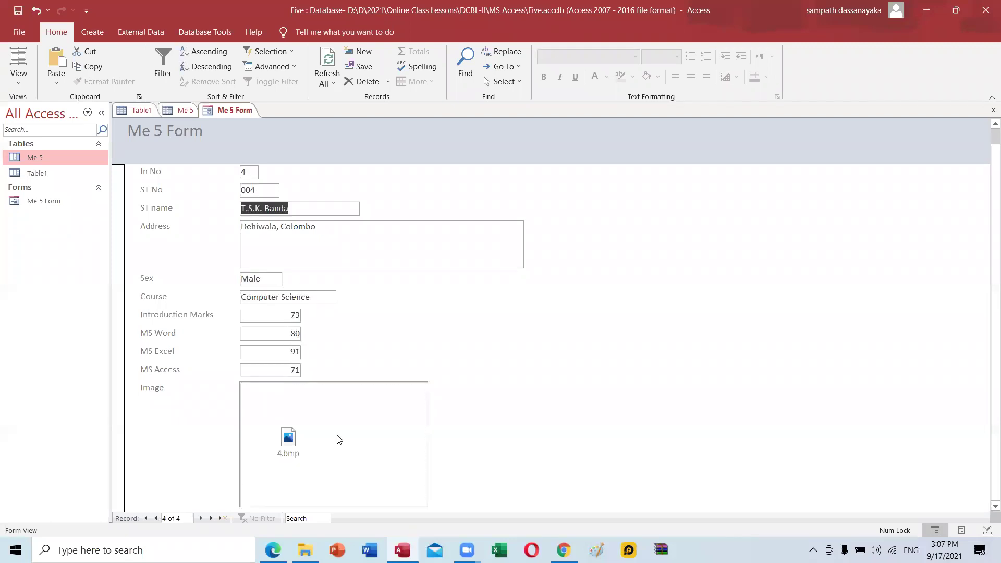
key(Tab)
key(Tab)
key(Tab)
key(Tab)
key(Tab)
key(Tab)
key(Tab)
key(Tab)
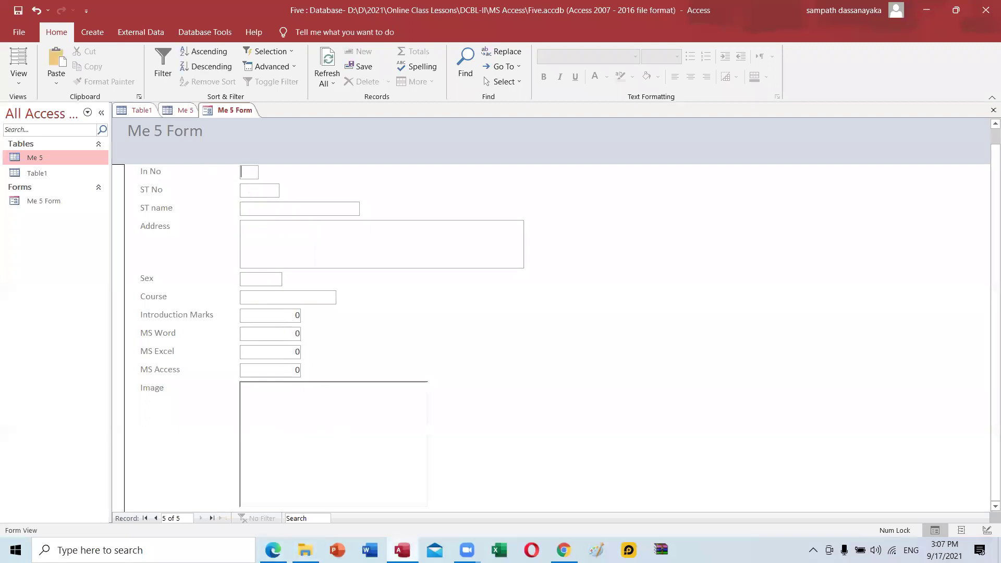
click(175, 110)
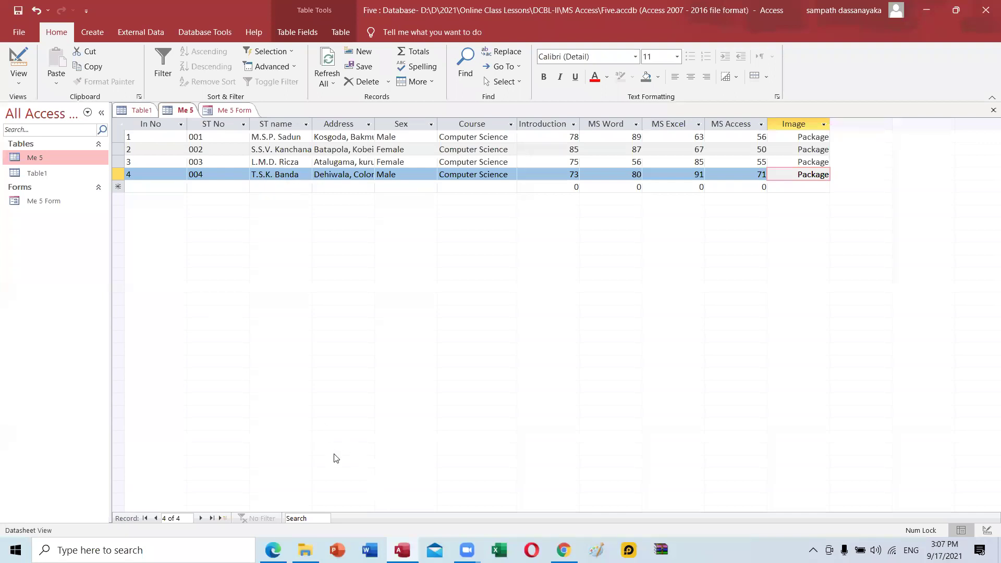
click(337, 551)
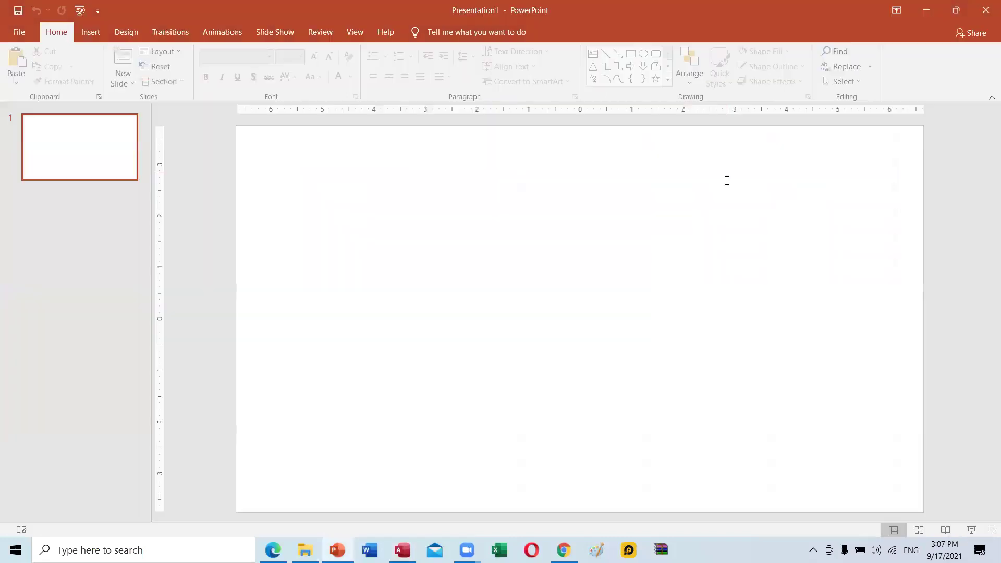
click(979, 15)
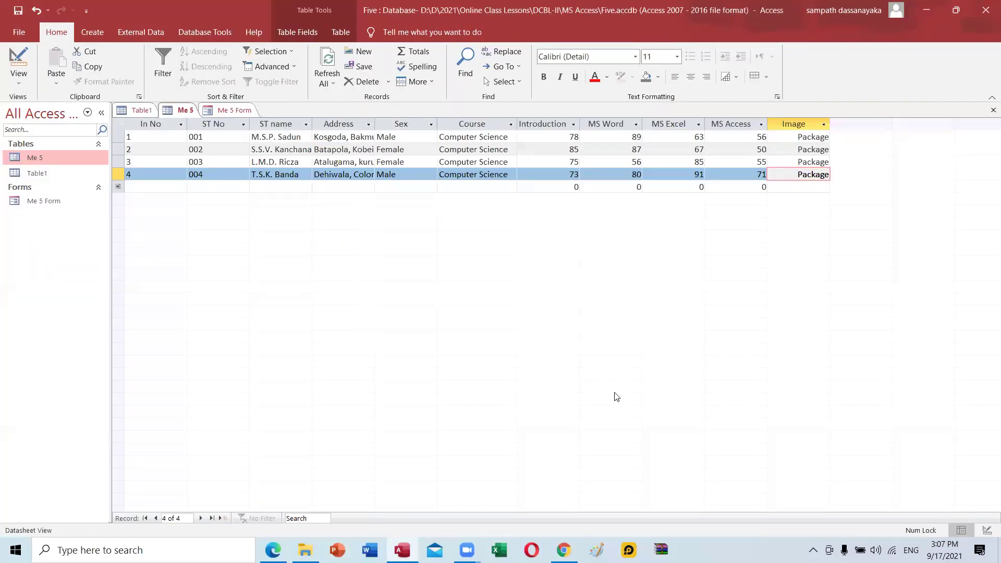
click(235, 110)
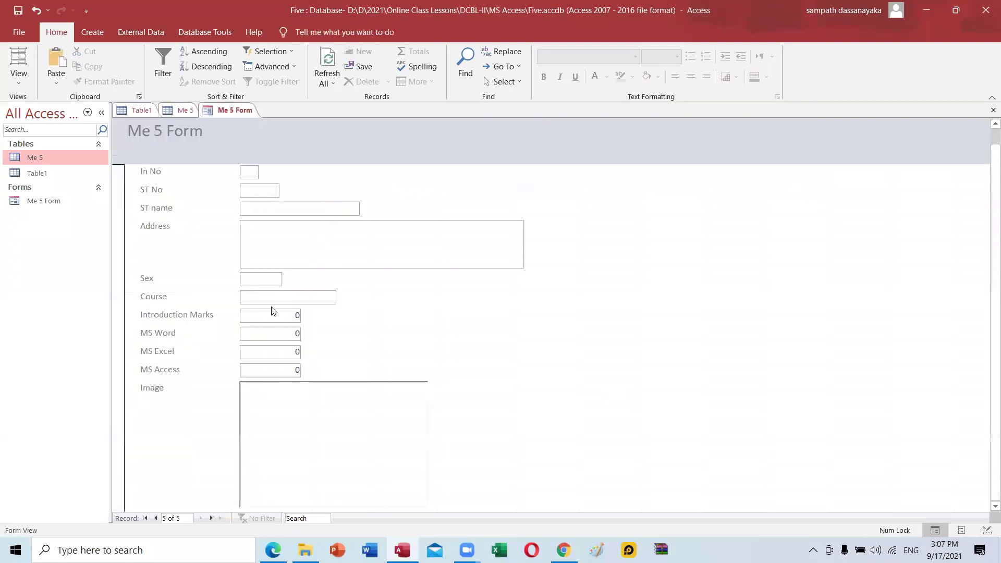
Enter 5 in the In No field, replacing a stray 0.
text(0)
click(256, 173)
key(BackSpace)
text(5)
key(Tab)
Enter ST No 005 and the student's full name, correcting typos.
text(005)
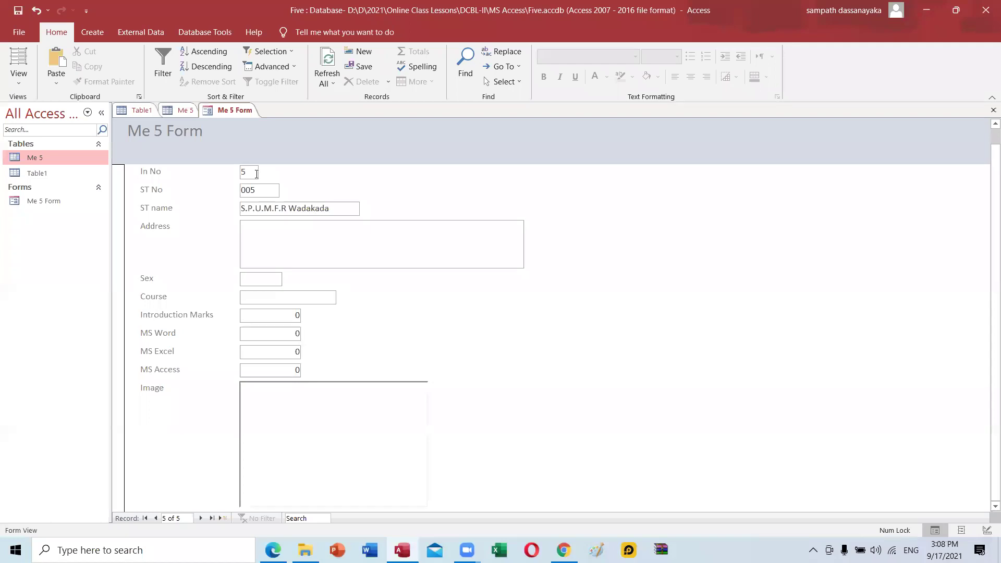
key(Tab)
Fill in the student's address, fixing mistyped characters.
text(B)
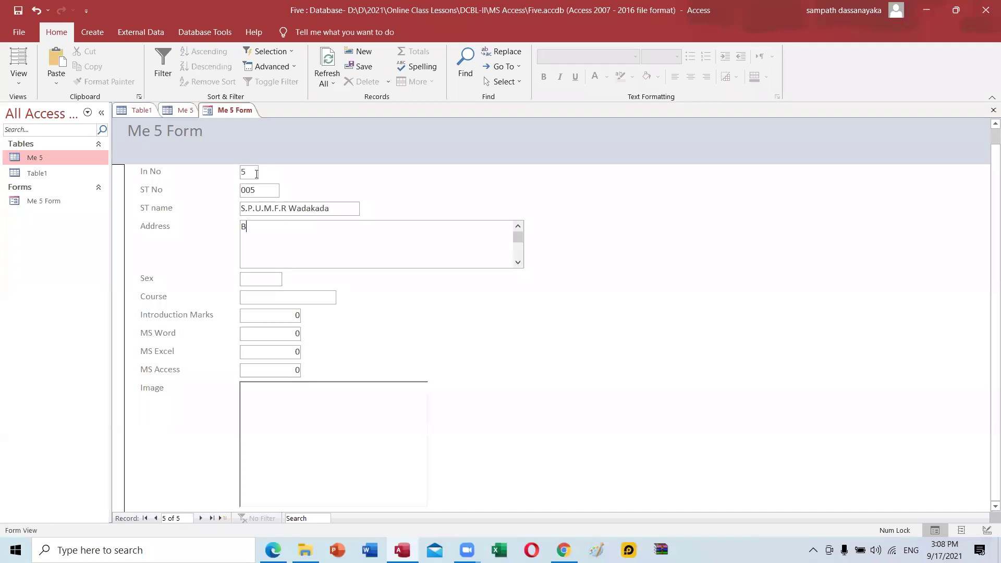
key(BackSpace)
text(Akuran)
text(a)
text(, )
text(Kandu)
key(BackSpace)
text(y)
key(Tab)
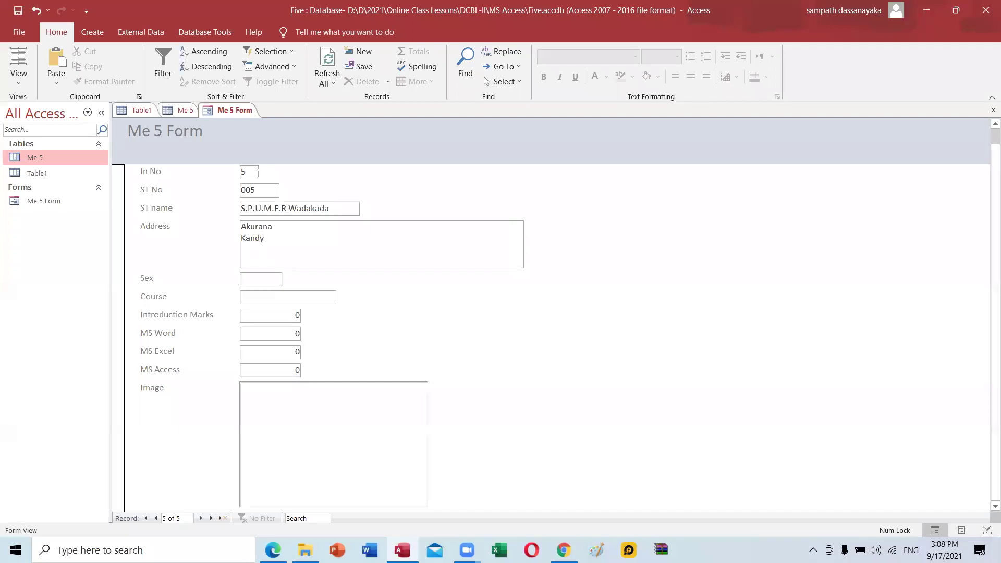
Set Sex to Female, Course to Computer Science, and marks 787, 56, 65 and 85.
text(Fema)
text(le)
text(Compu)
text(ter Sc)
text(ience)
key(Tab)
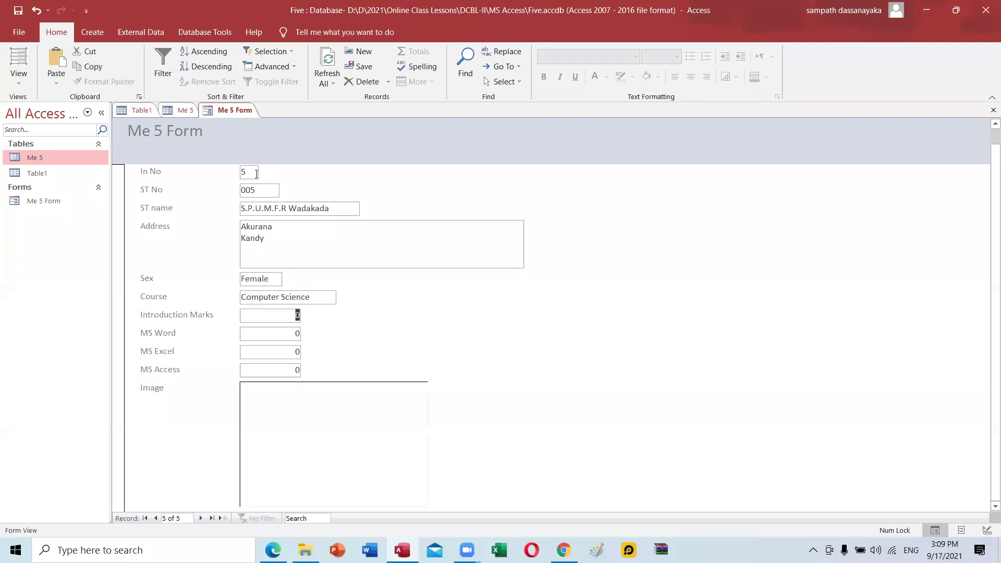
text(787)
key(Tab)
text(56)
key(Tab)
text(65)
key(Tab)
text(85)
key(Tab)
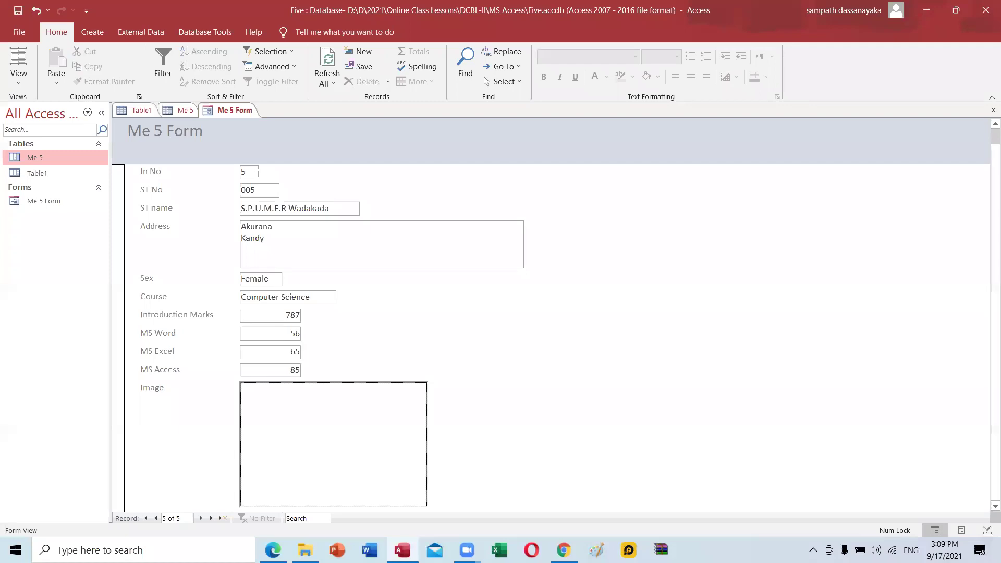
Embed 2.bmp from file into record 5's Image field via Insert Object, then close Photos.
right_click(349, 427)
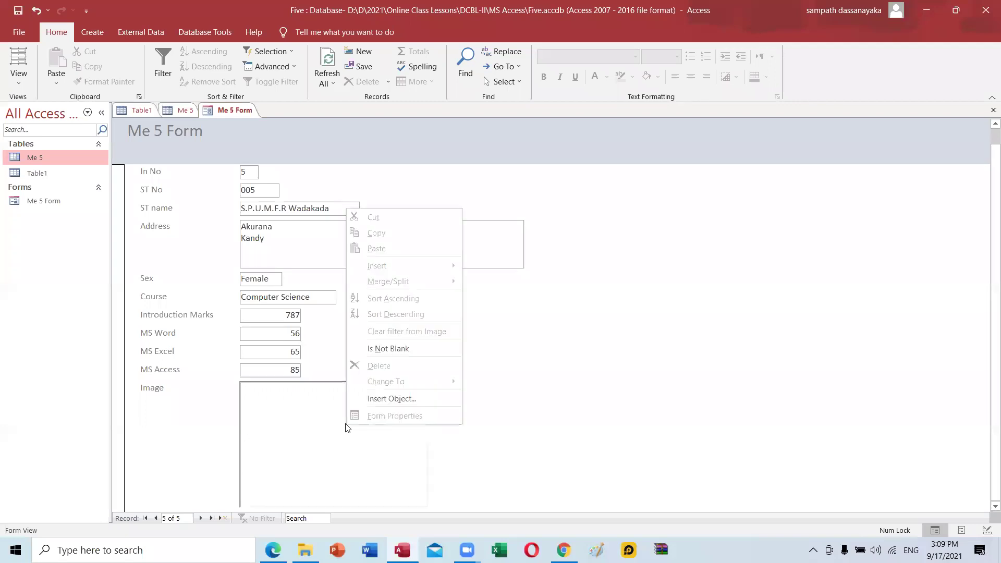
click(374, 397)
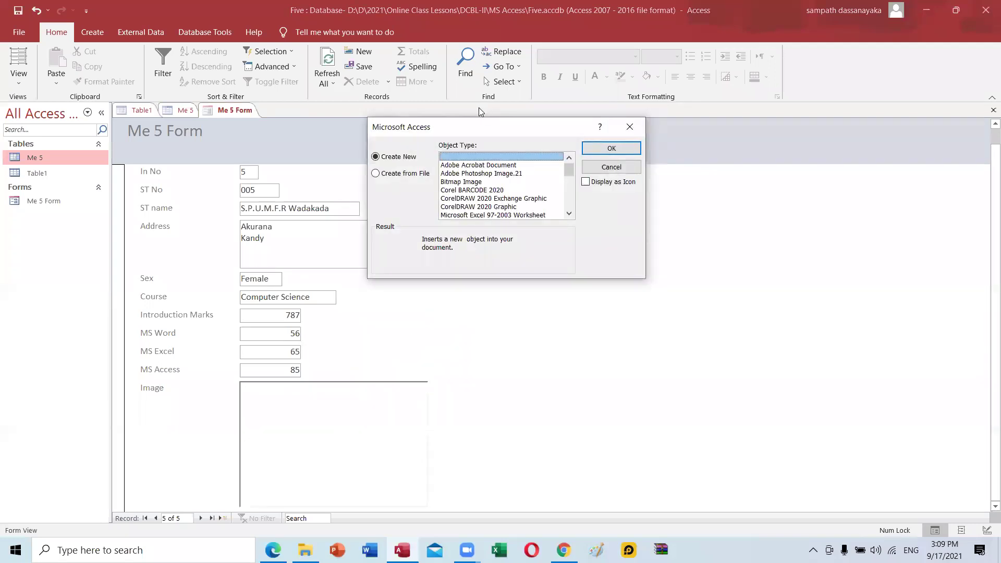
click(407, 174)
click(473, 177)
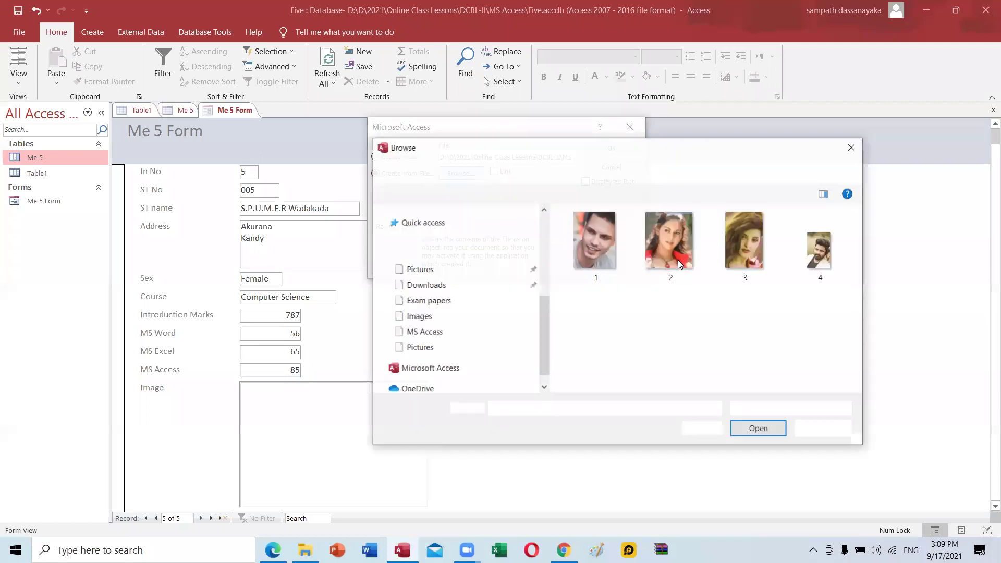
click(678, 260)
click(757, 429)
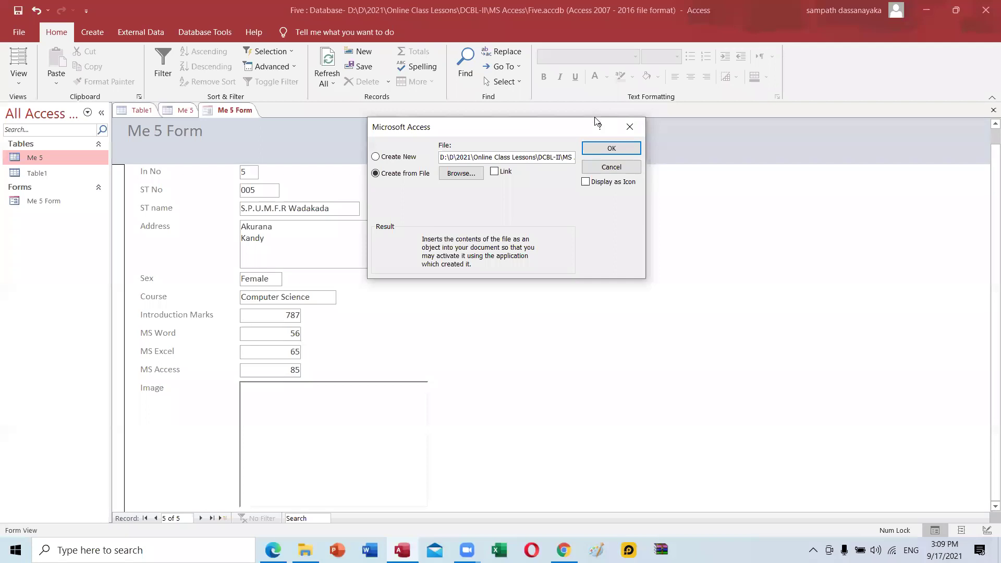
click(610, 148)
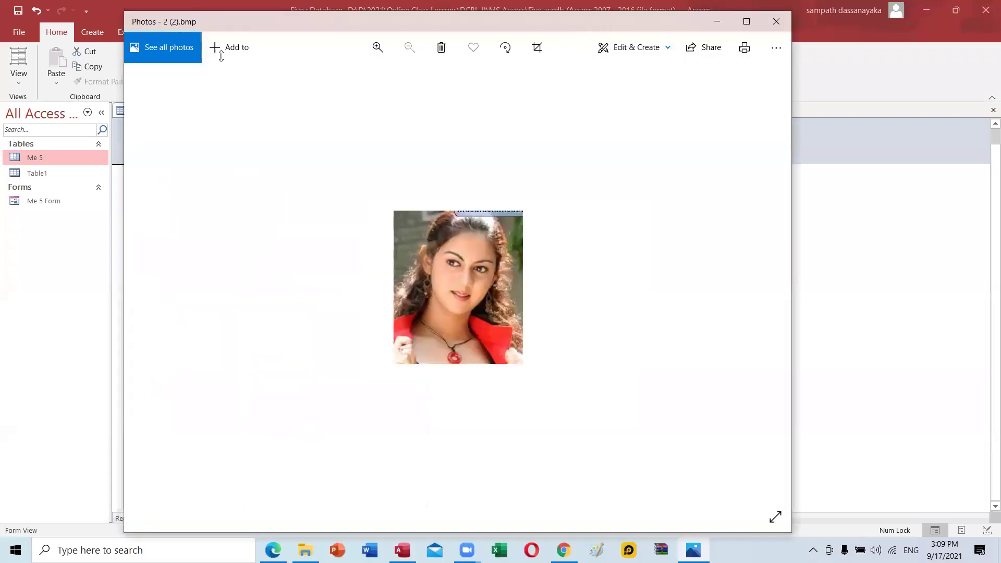
click(795, 193)
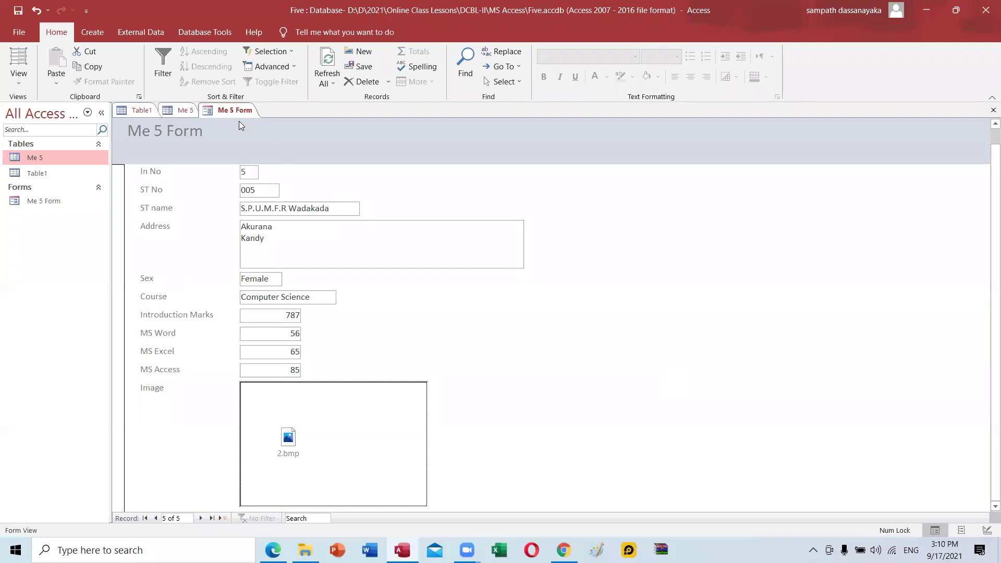
Switch between the Me 5 table and Me 5 Form tabs, then close Me 5 Form from its tab menu.
click(176, 111)
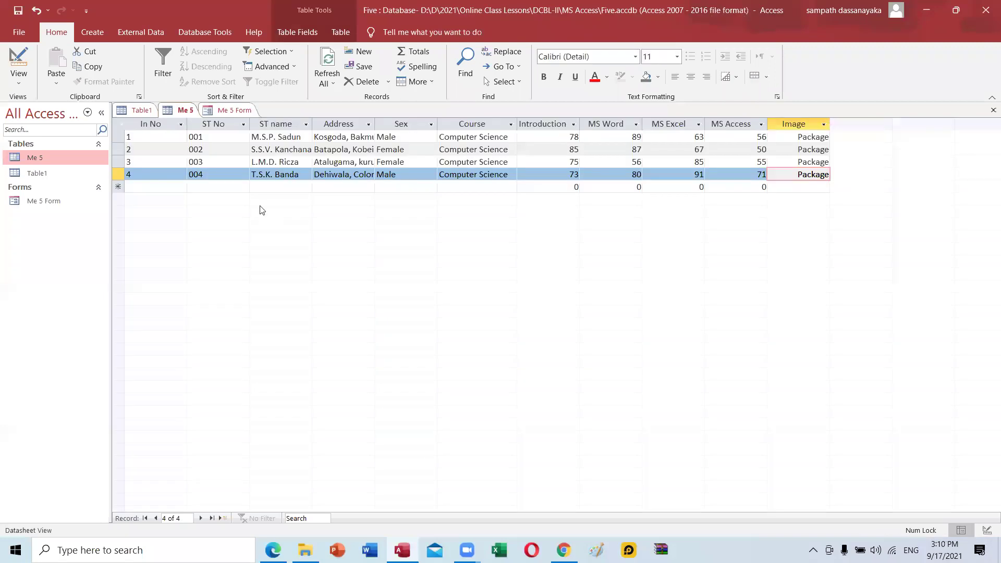
click(226, 110)
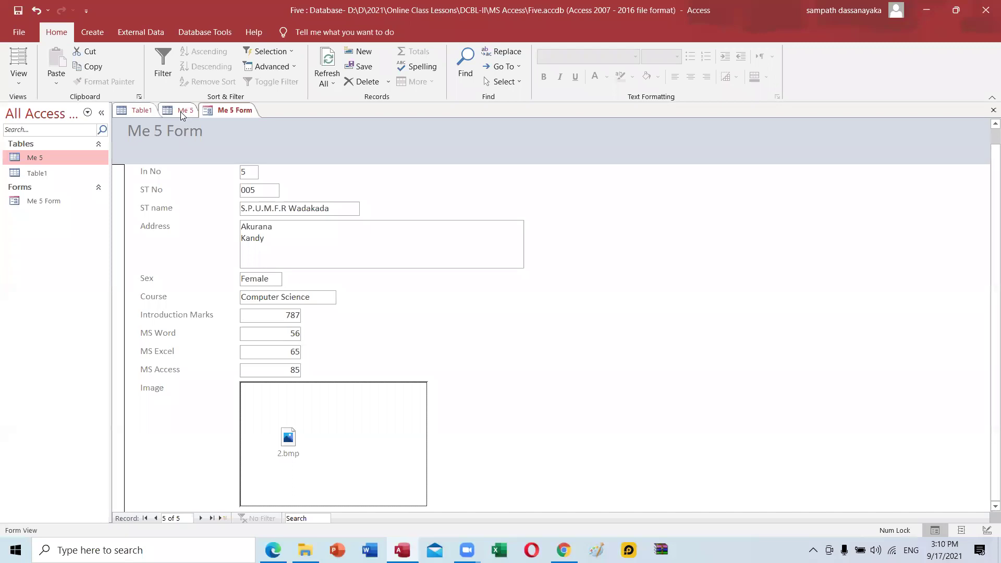
right_click(217, 114)
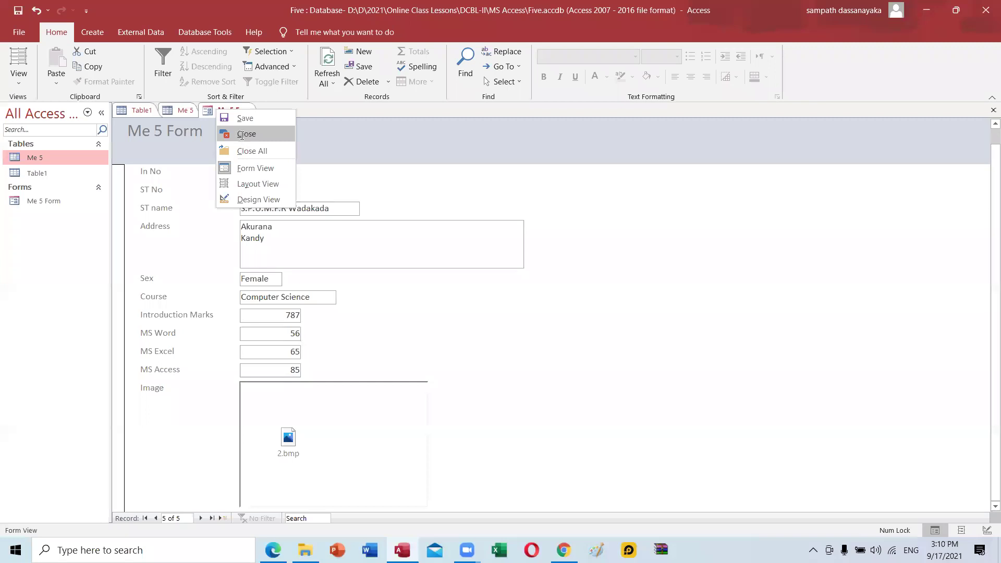
click(246, 133)
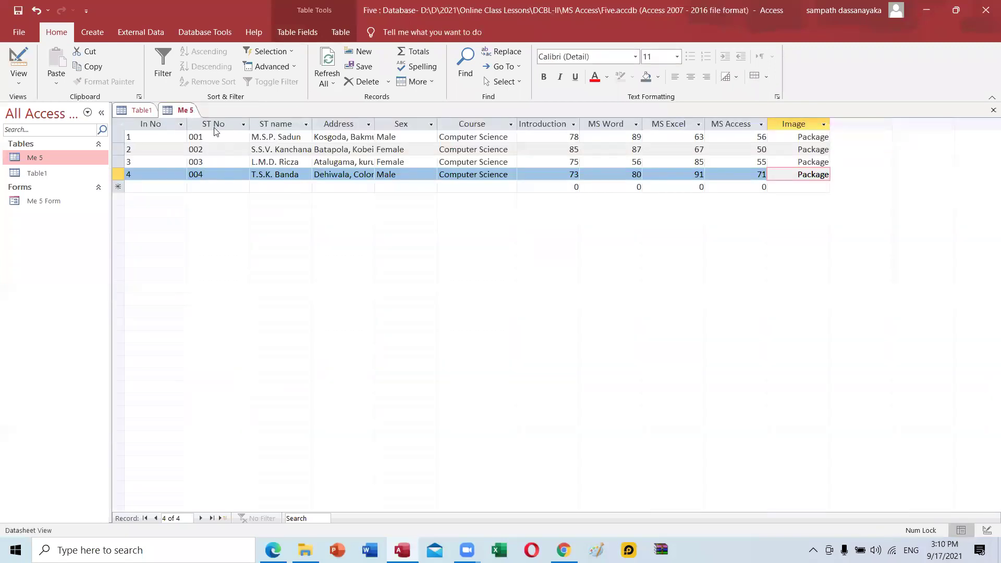
Reopen the Me 5 table to show all five records and widen the Address column.
key(ctrl+w)
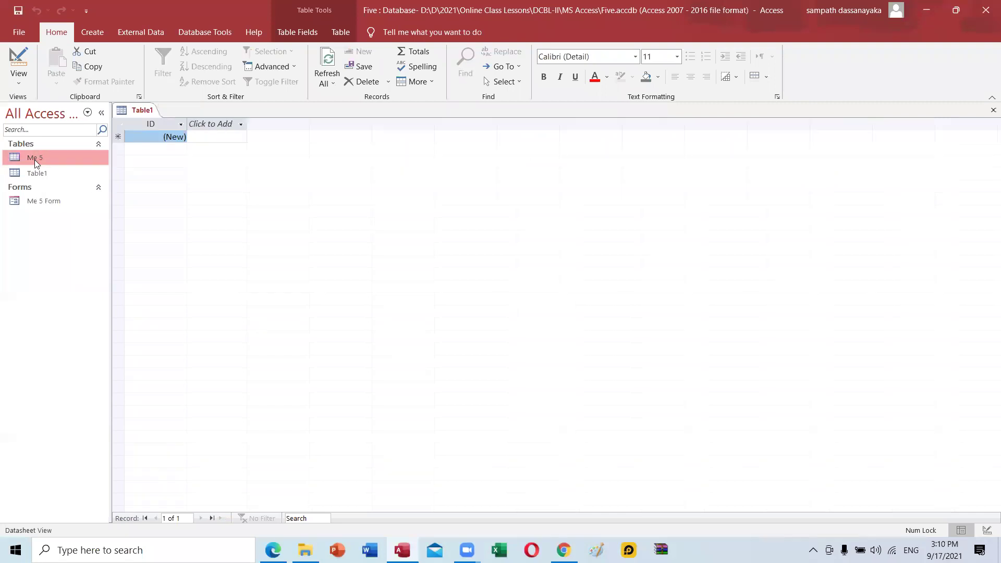
double_click(36, 160)
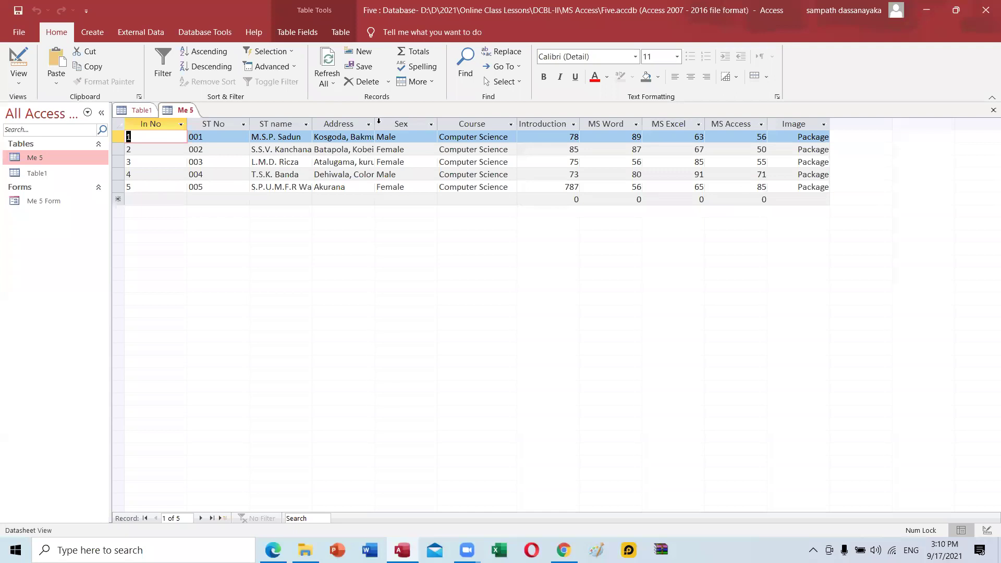
drag(375, 121, 412, 122)
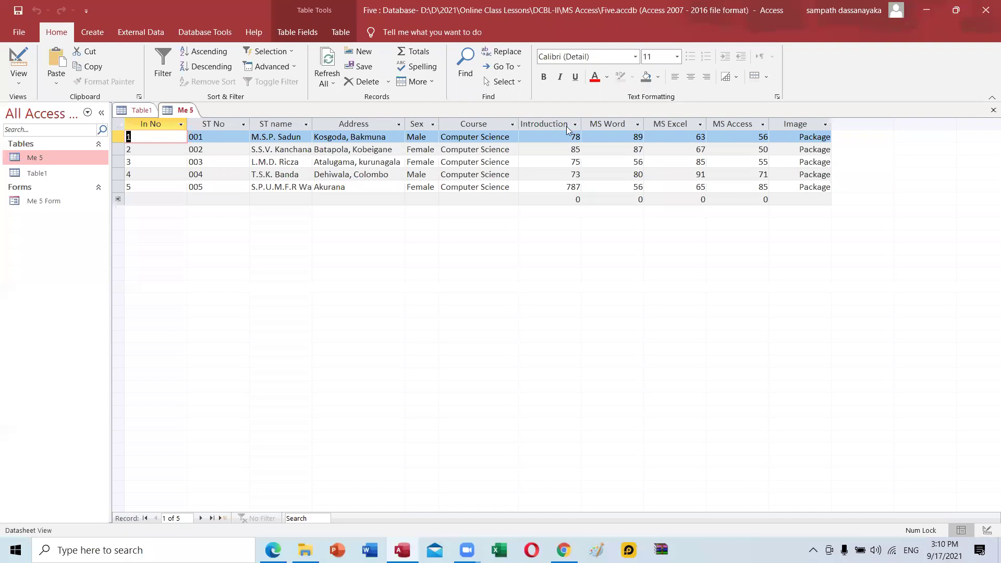
Autofit the Introduction Marks, MS Word, MS Excel, MS Access, Image and In No columns.
click(575, 124)
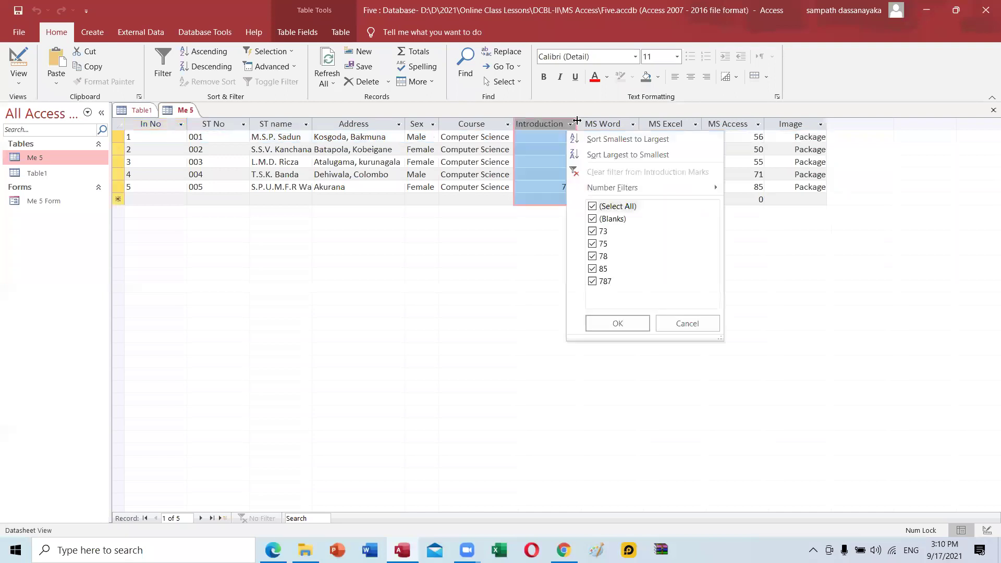
double_click(577, 124)
double_click(667, 124)
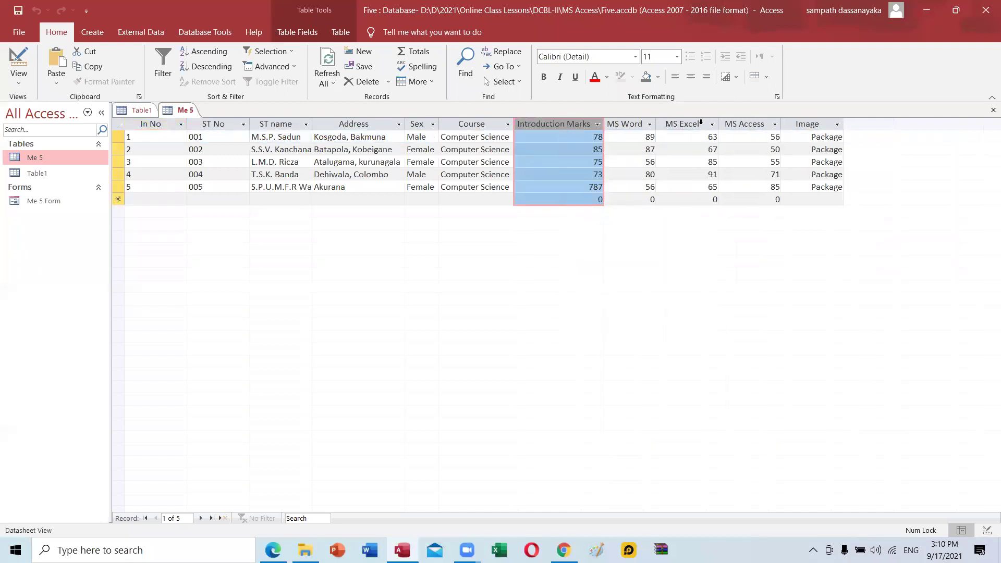
double_click(719, 125)
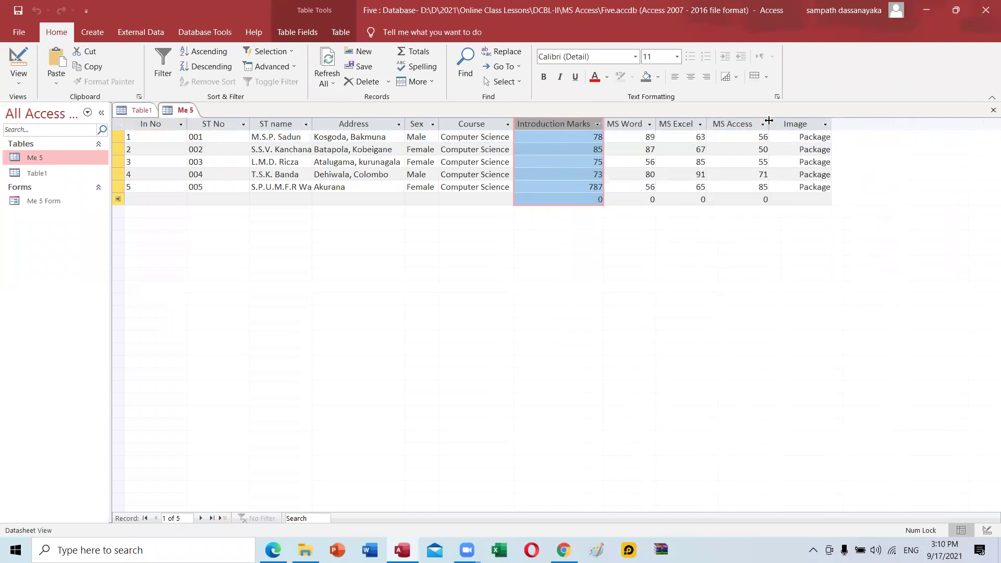
double_click(768, 124)
double_click(825, 123)
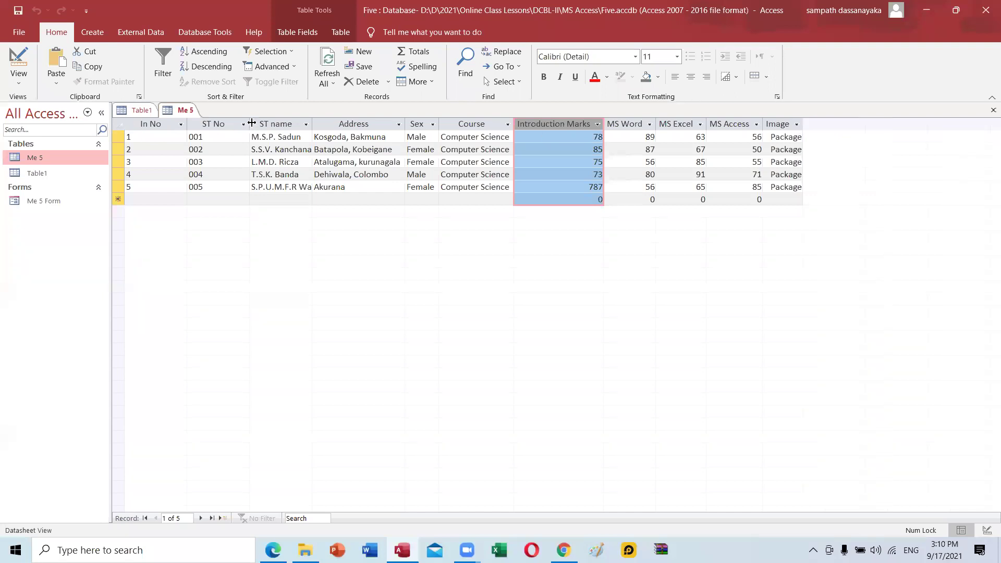
double_click(187, 123)
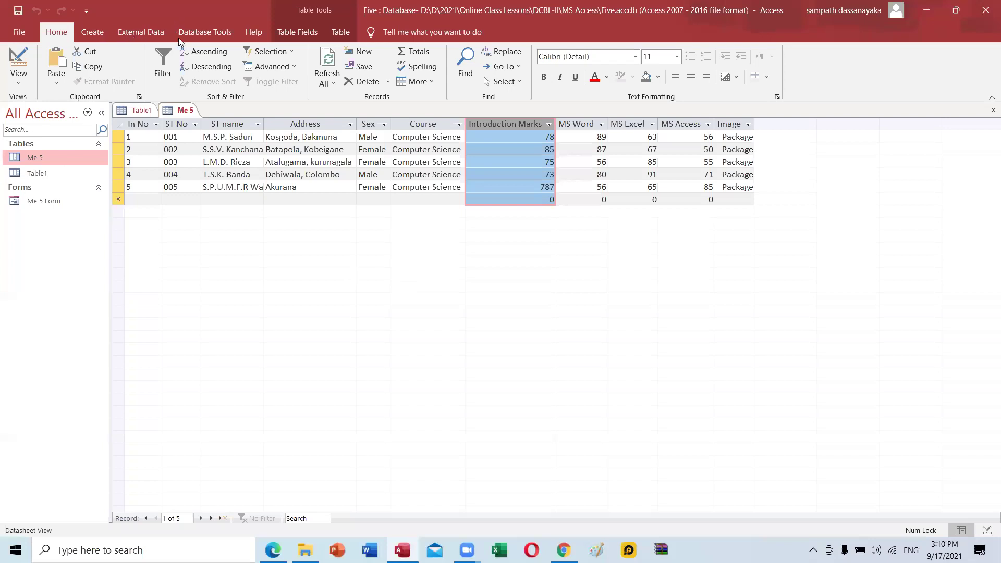
Launch the Form Wizard on Table: Me 5 and drag its dialog to the lower right.
click(94, 32)
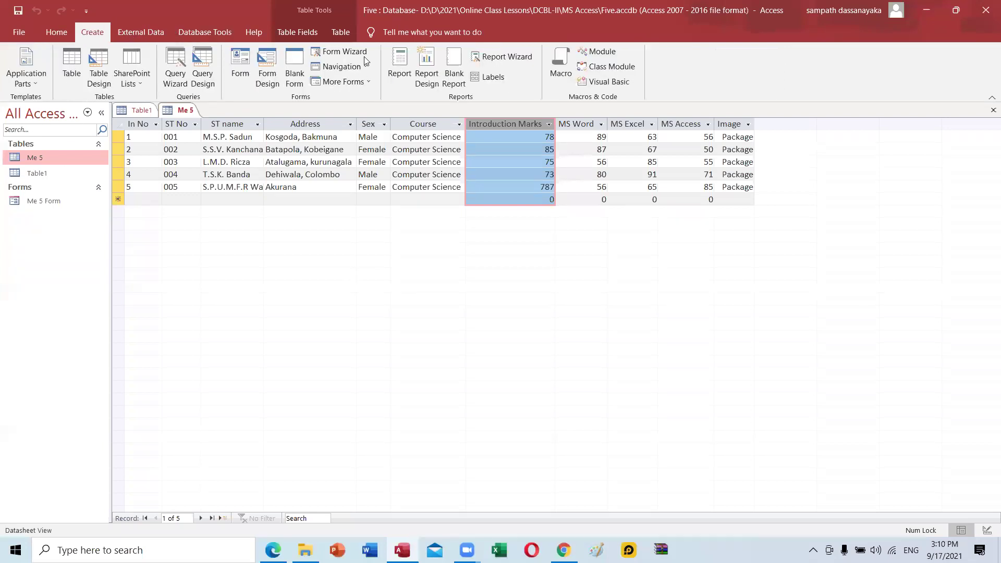
click(341, 51)
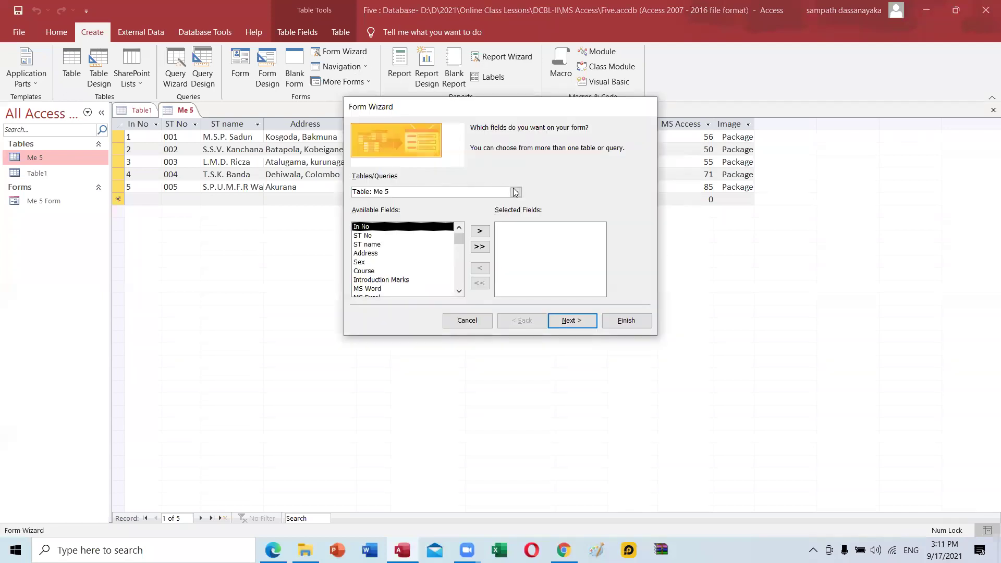
click(379, 192)
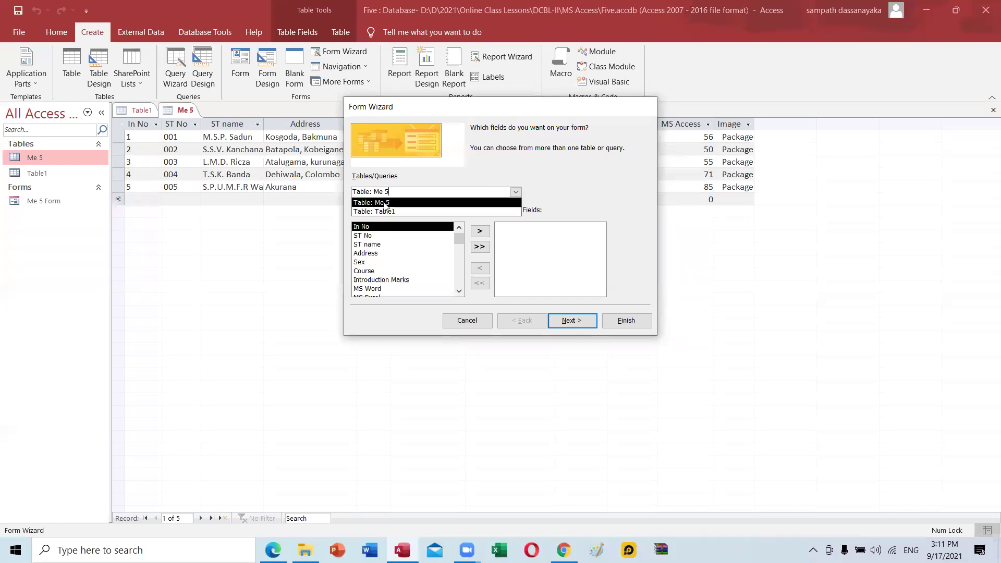
click(385, 203)
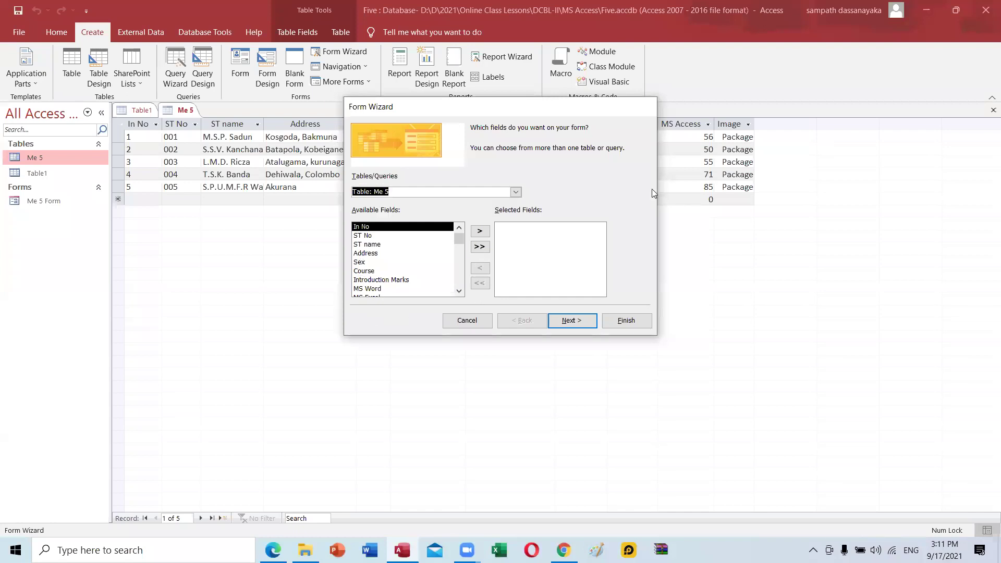
drag(396, 106, 557, 206)
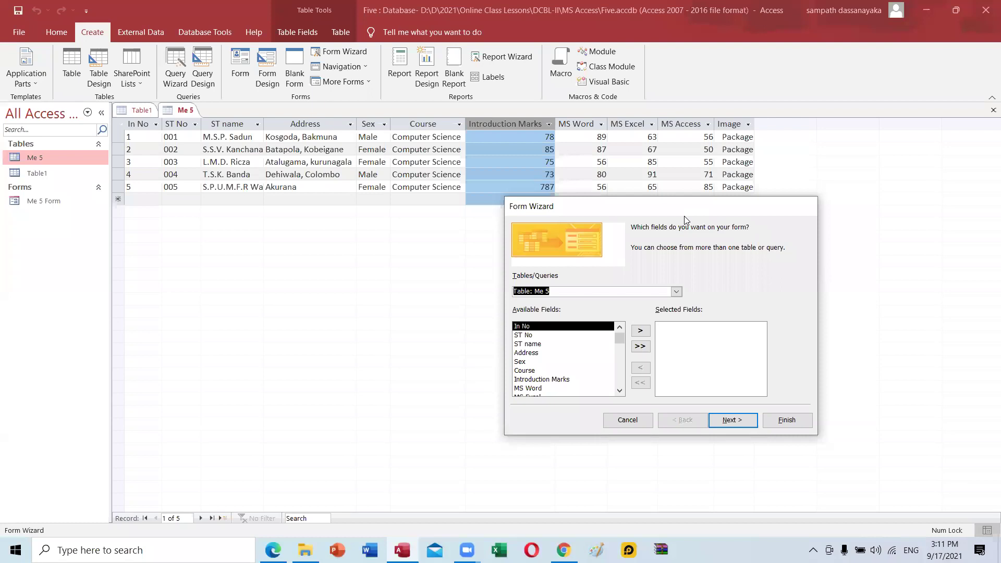
drag(684, 216, 765, 283)
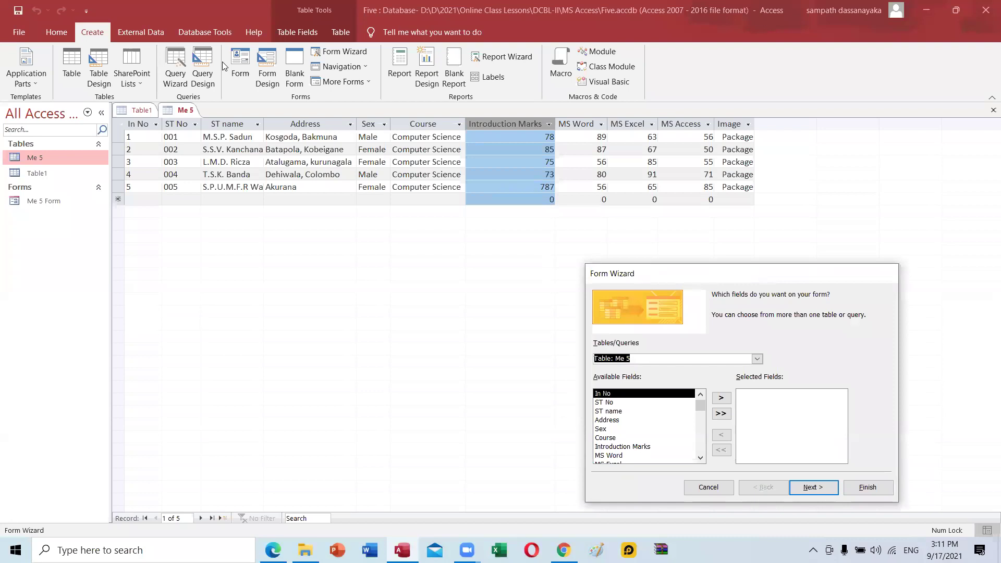
right_click(401, 109)
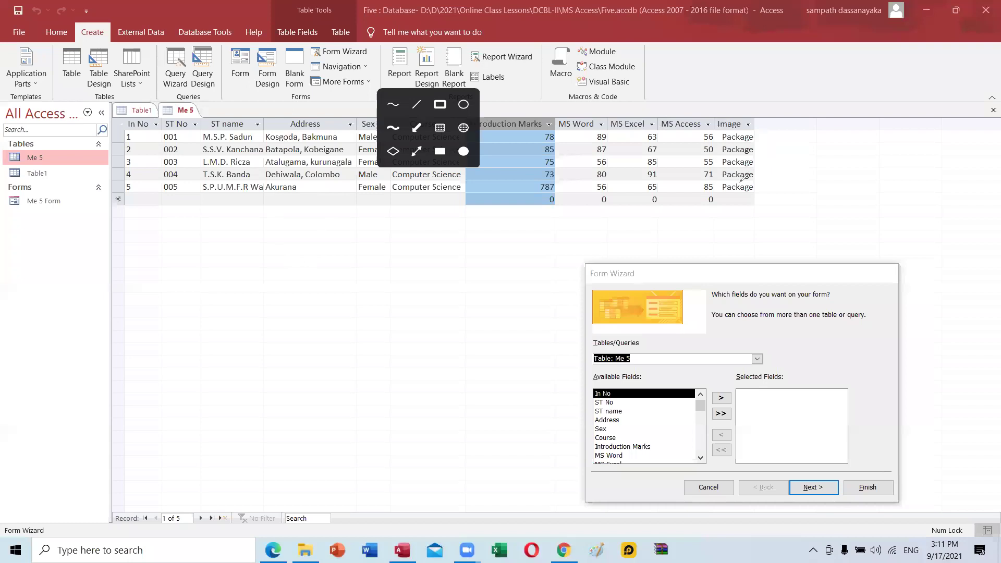
drag(125, 122, 694, 210)
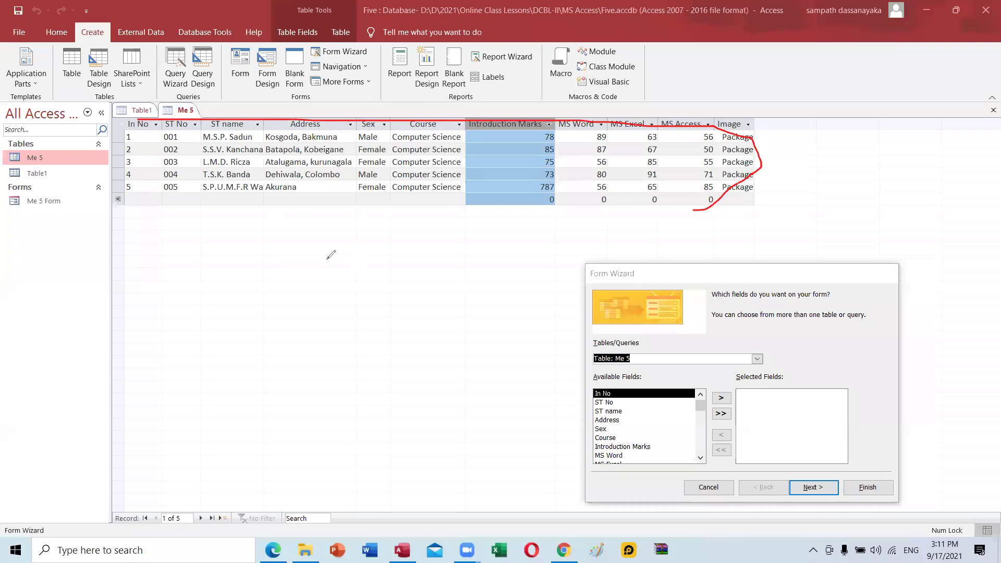
mouse_move(290, 203)
mouse_down()
mouse_move(313, 243)
mouse_move(524, 343)
mouse_move(623, 339)
mouse_up()
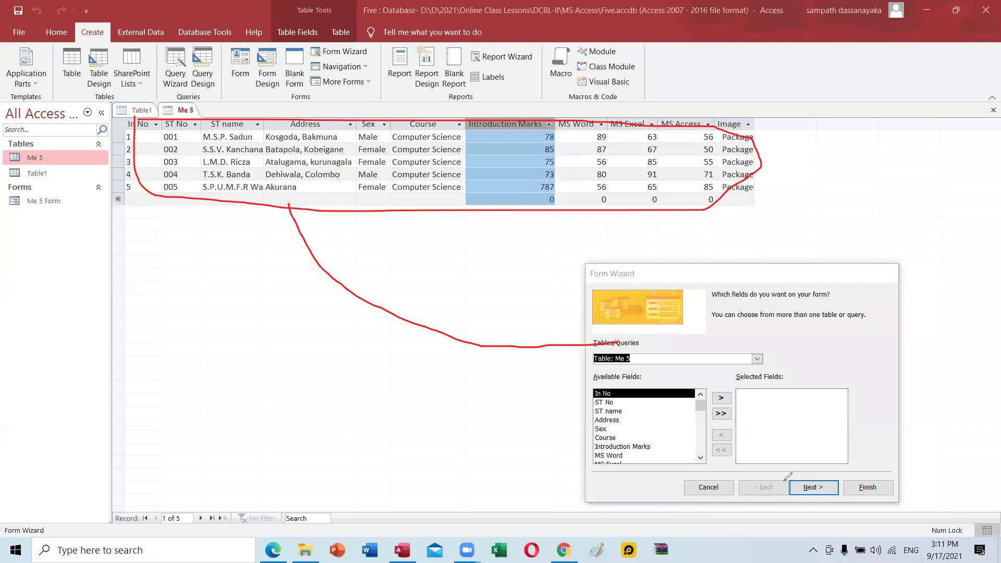
drag(550, 328, 649, 357)
mouse_move(380, 287)
mouse_down()
mouse_move(395, 355)
mouse_move(417, 360)
mouse_move(443, 344)
mouse_move(453, 363)
mouse_up()
click(411, 333)
drag(465, 329, 474, 373)
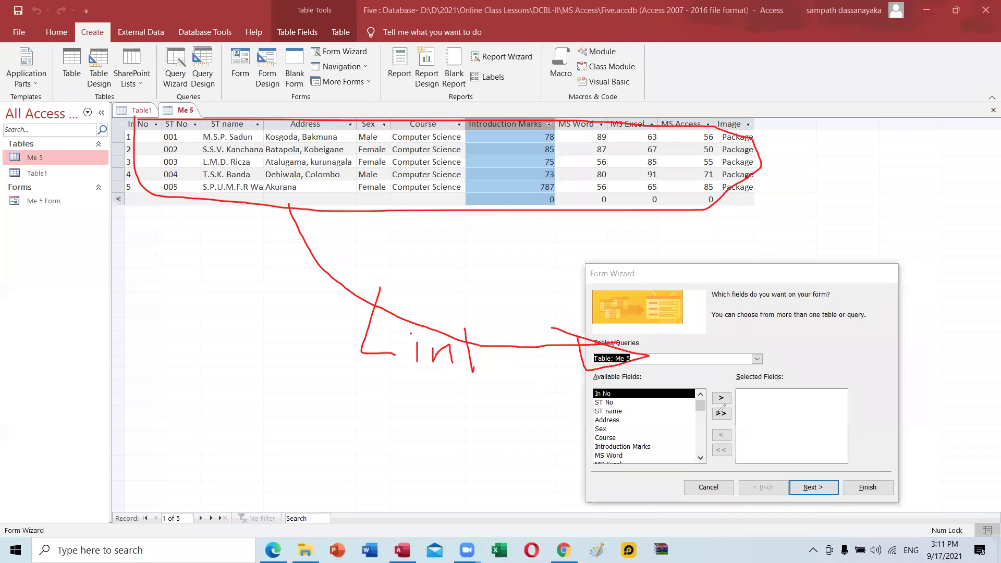
drag(489, 349, 502, 370)
scroll(627, 428, down, 1)
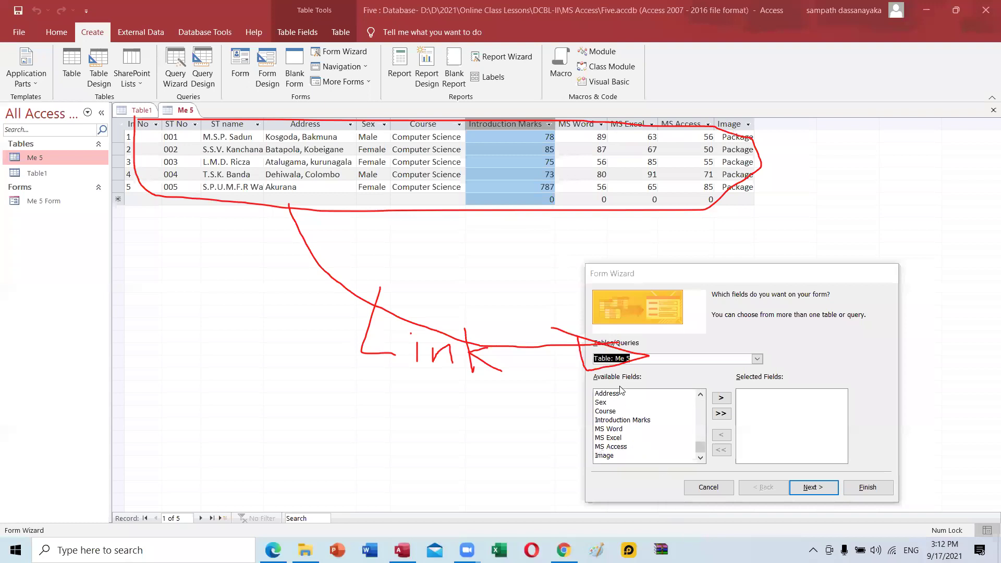
scroll(596, 452, up, 1)
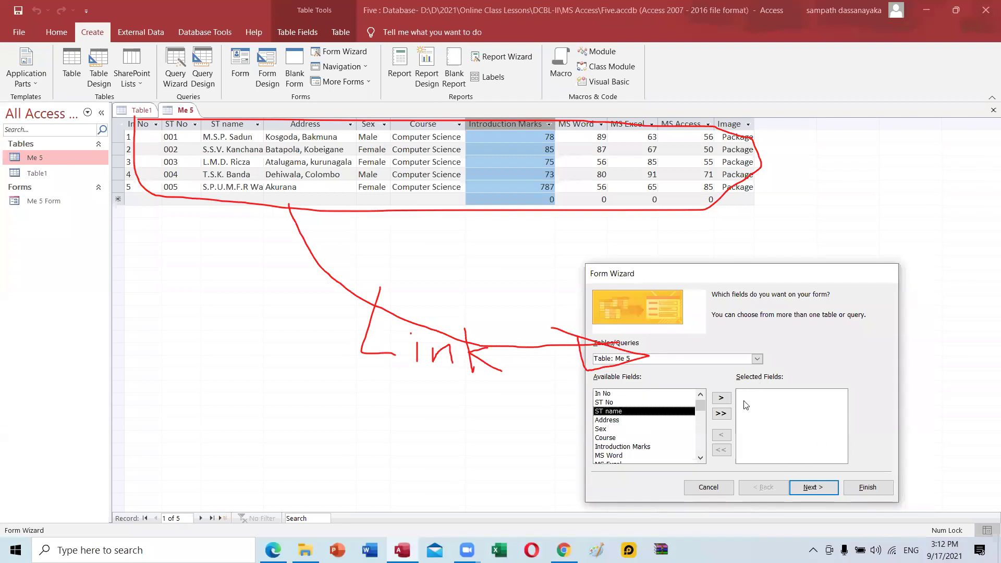
Try adding and clearing single fields, then add all Me 5 fields and continue to the layout step.
click(722, 399)
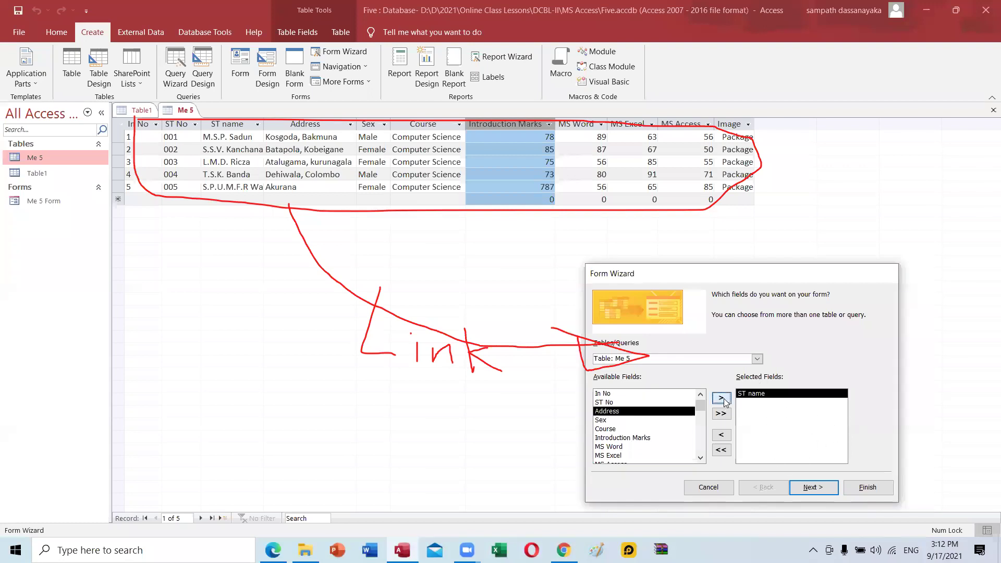
click(617, 429)
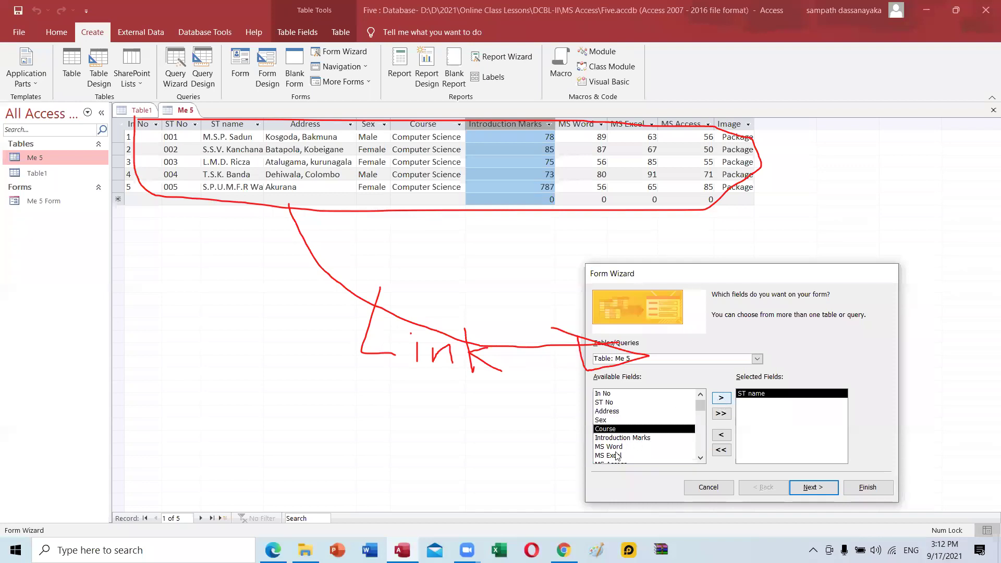
click(719, 403)
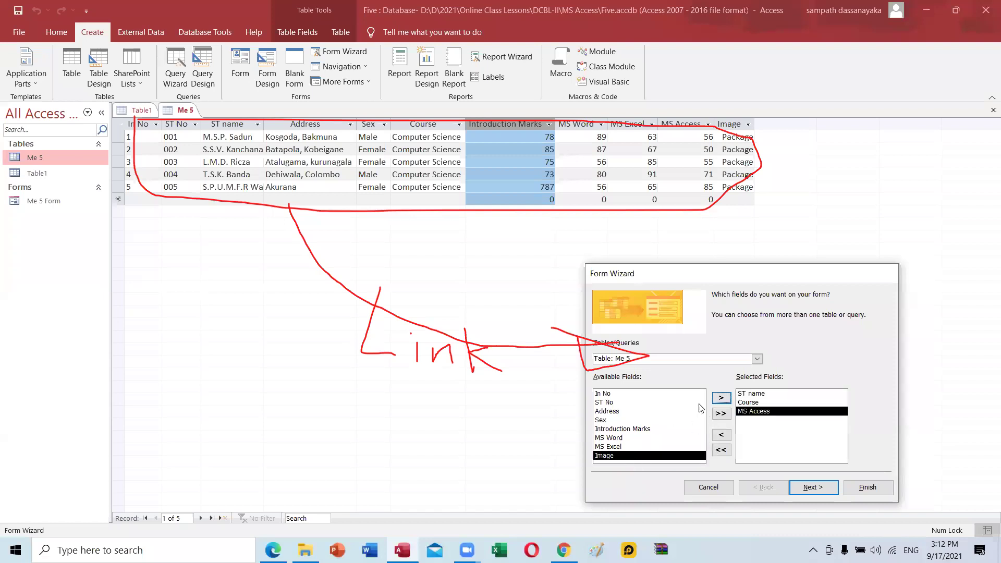
click(721, 413)
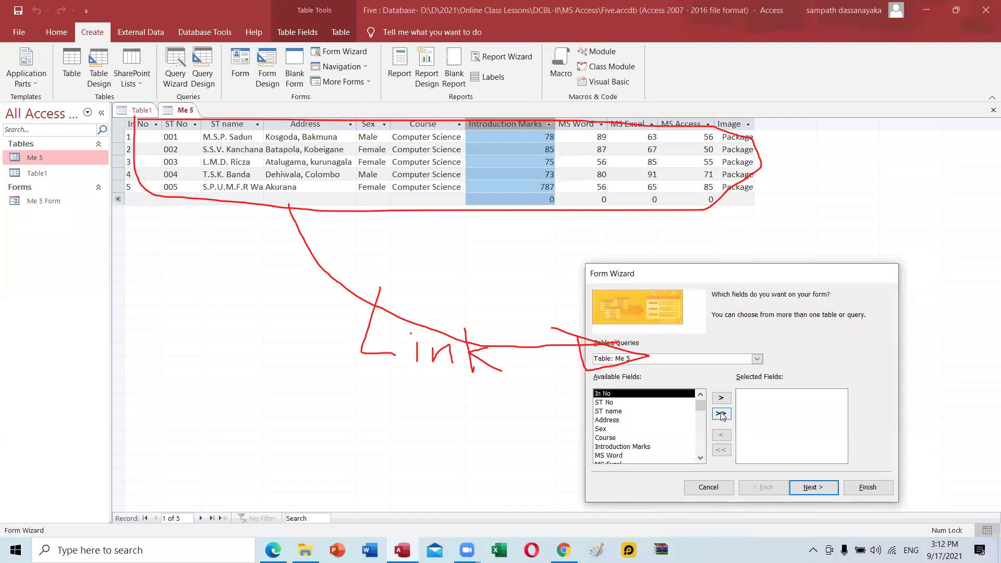
click(721, 414)
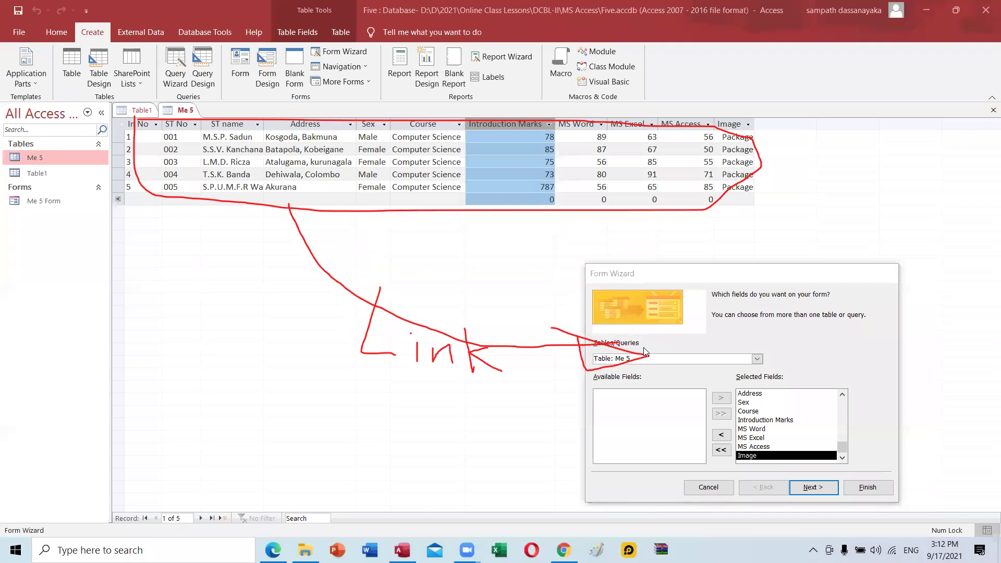
click(816, 493)
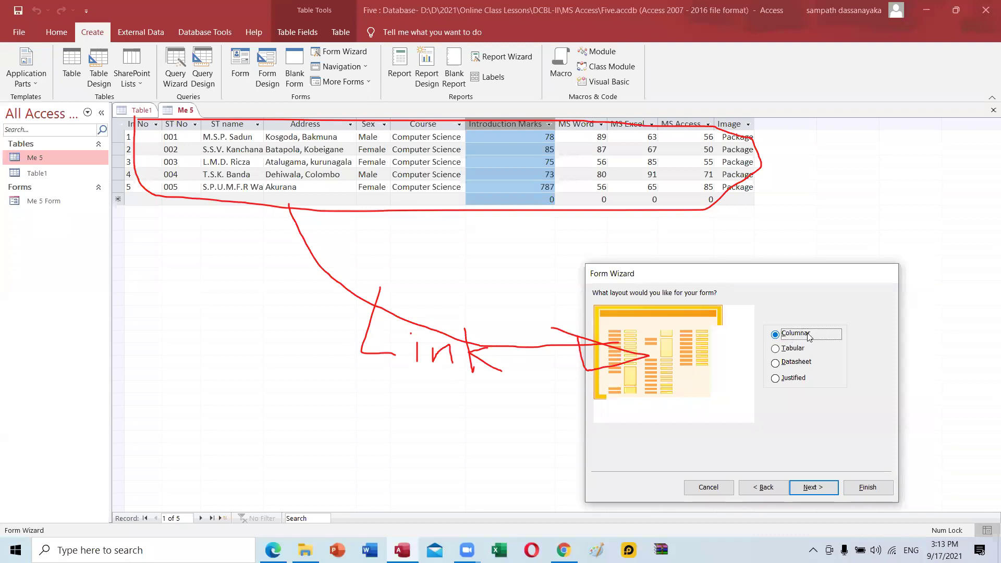
Keep the Columnar layout, title the form 'Me 5 Form 2', and finish the wizard.
click(814, 487)
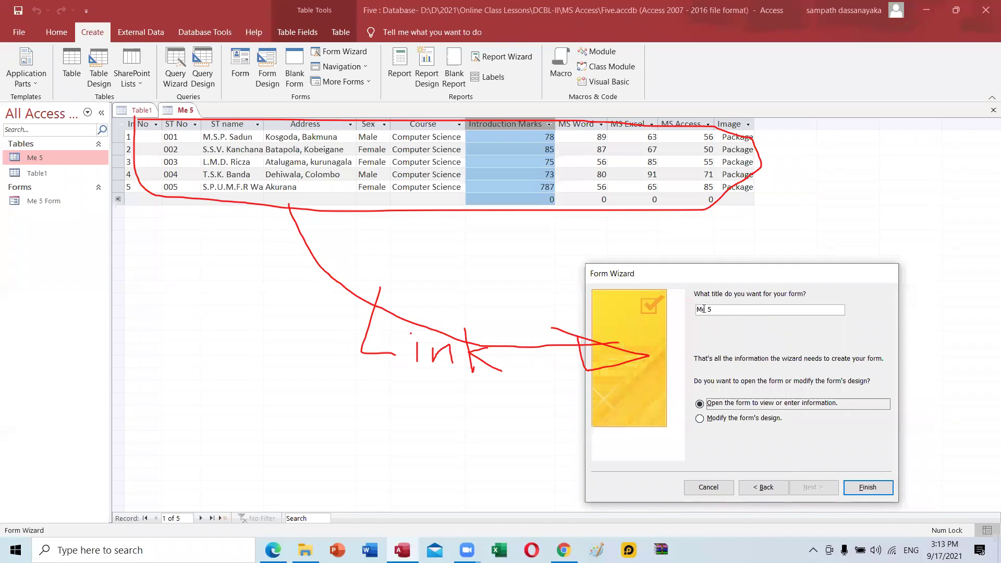
click(741, 307)
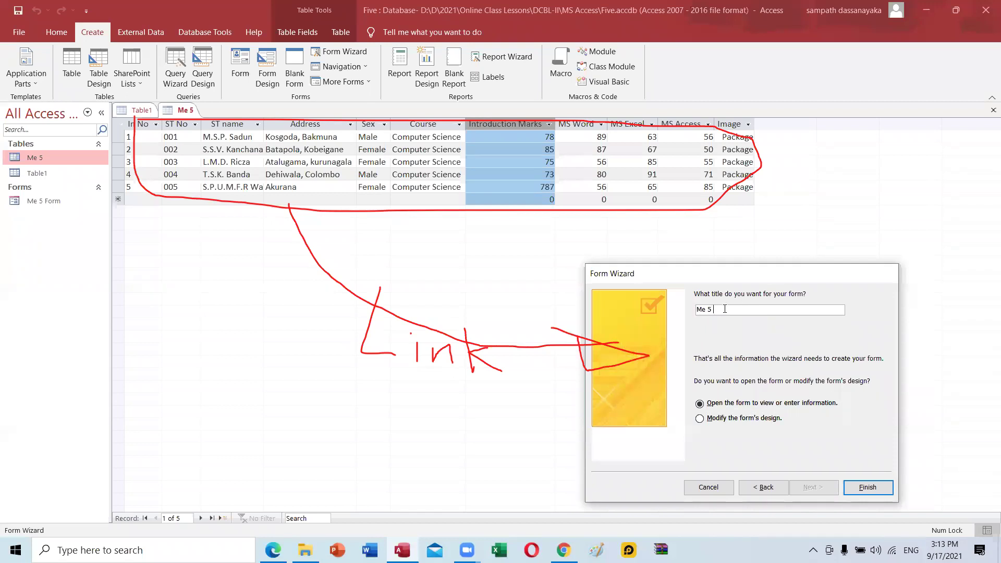
text(Form)
key(ctrl+z)
click(744, 308)
click(861, 489)
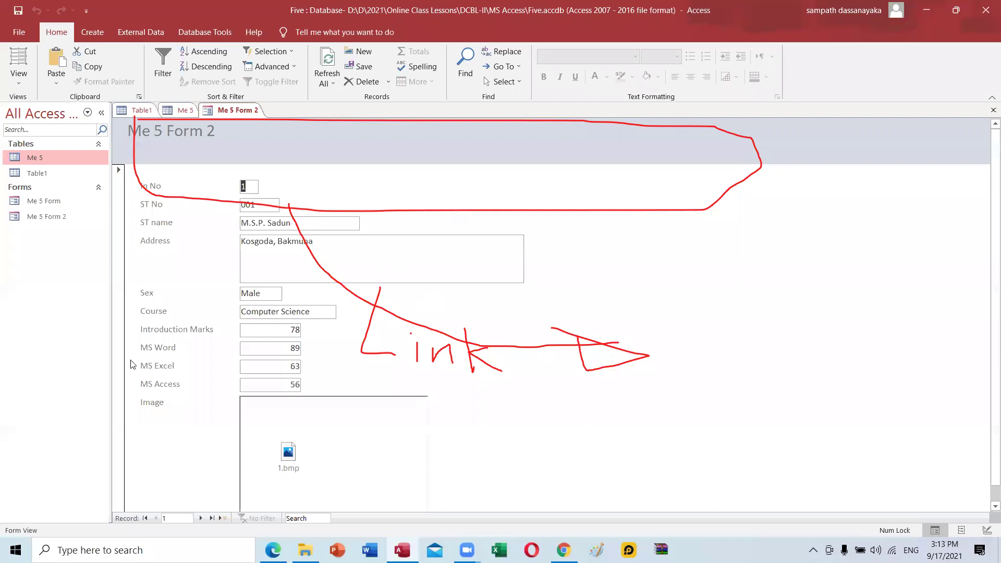
Go from record 1 to record 2, jump to the last record, then to blank record 6.
key(Escape)
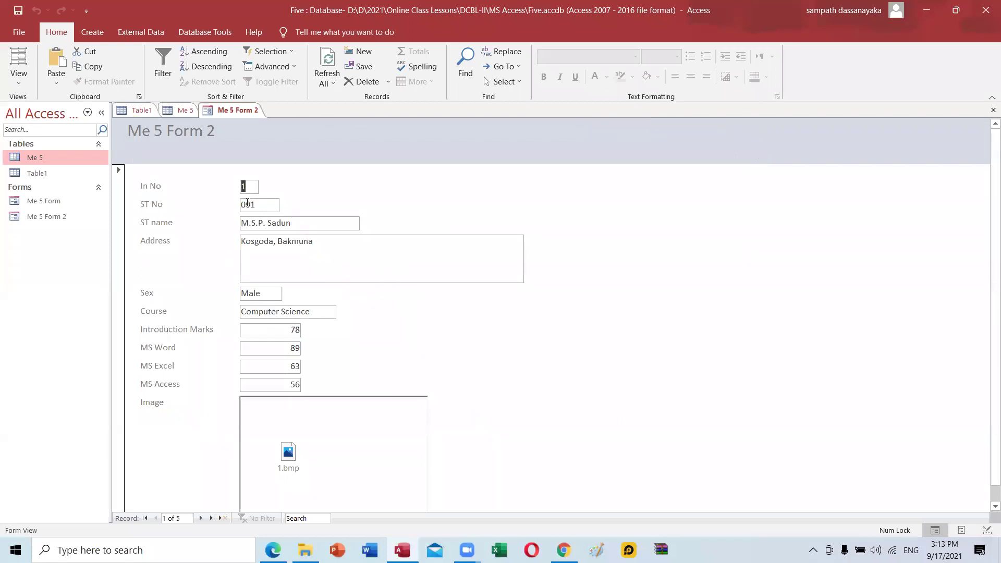
click(200, 518)
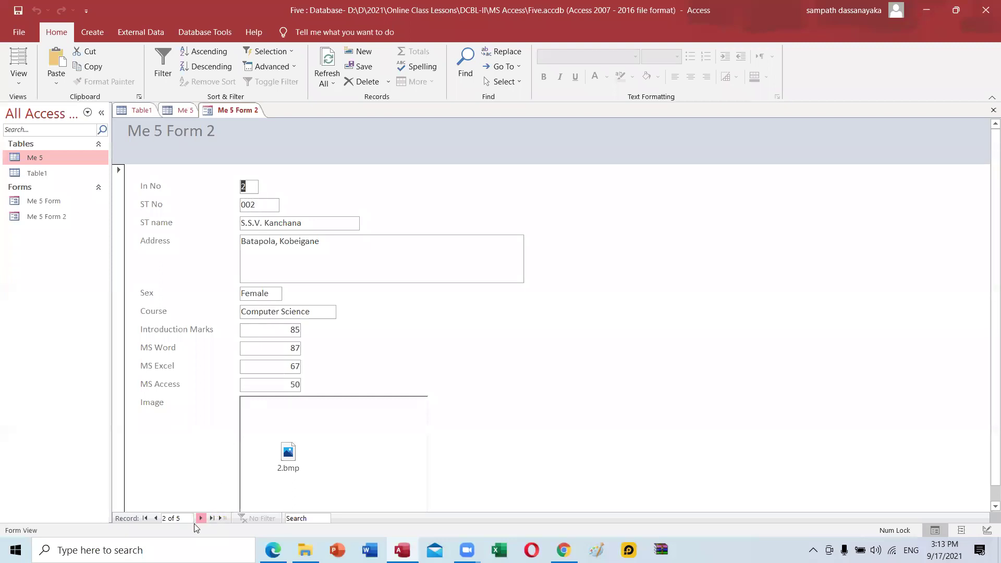
key(ctrl+Down)
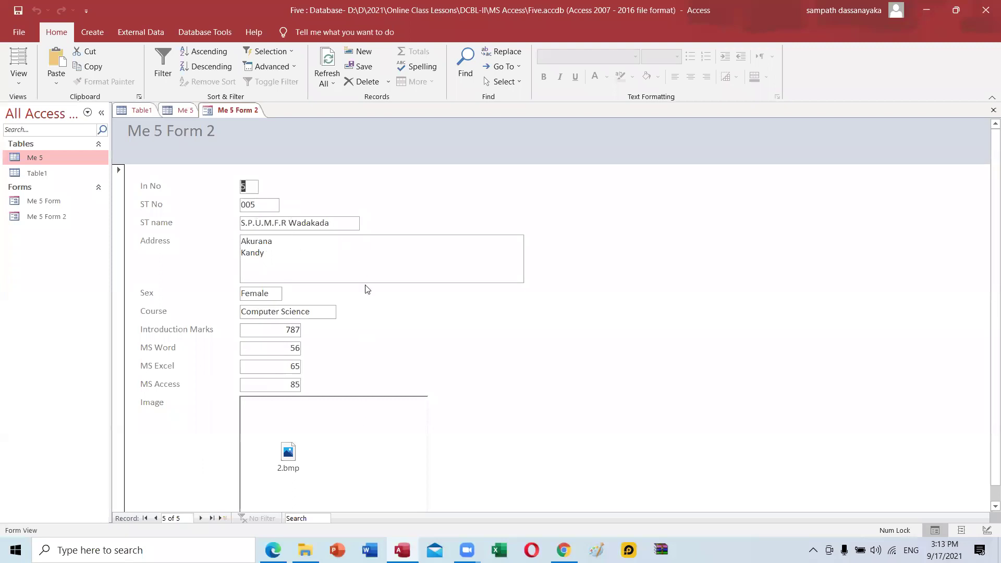
key(ctrl+plus)
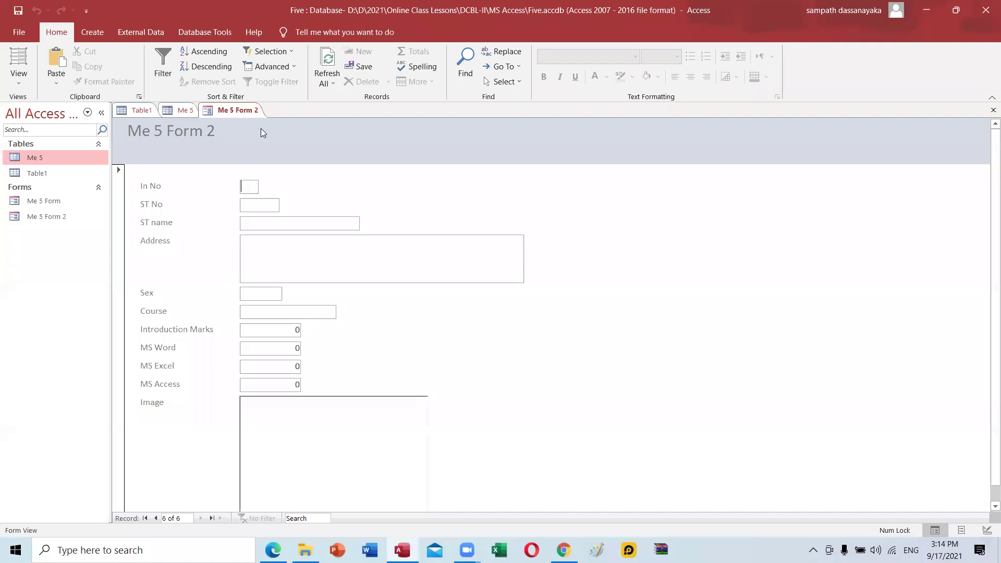
Close Me 5 Form 2 and all other open objects, then return to the Access One.pdf notes.
right_click(243, 110)
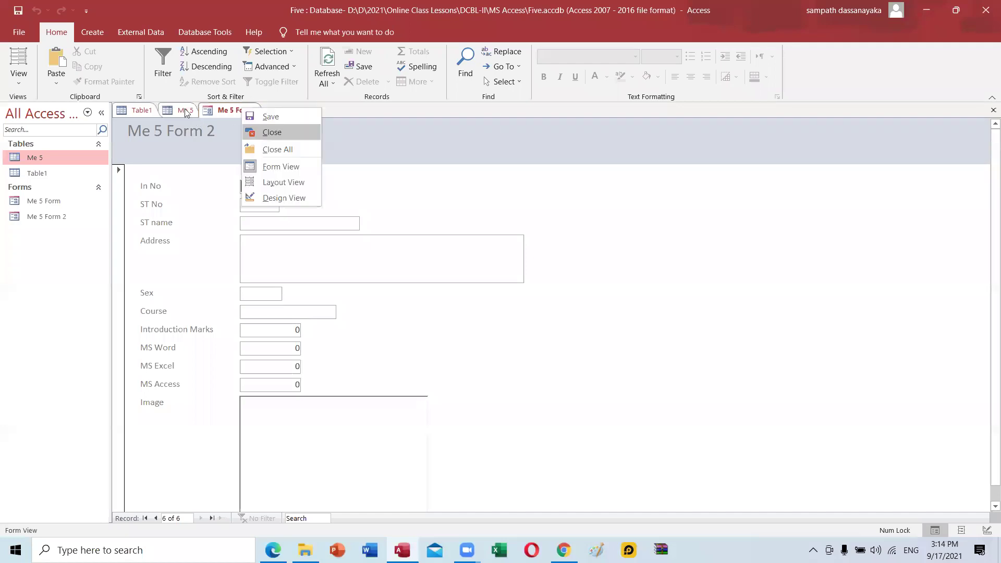
key(Return)
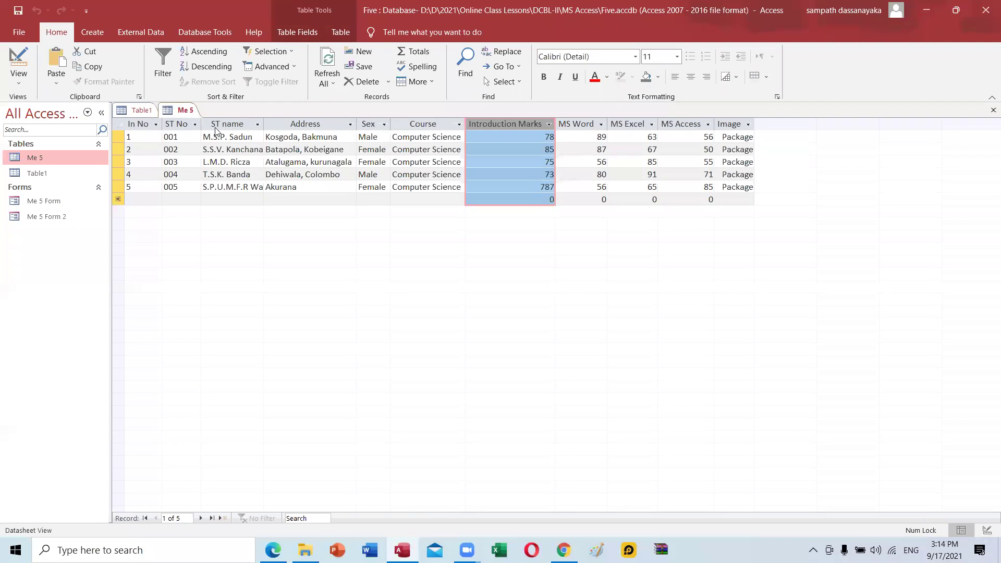
right_click(186, 112)
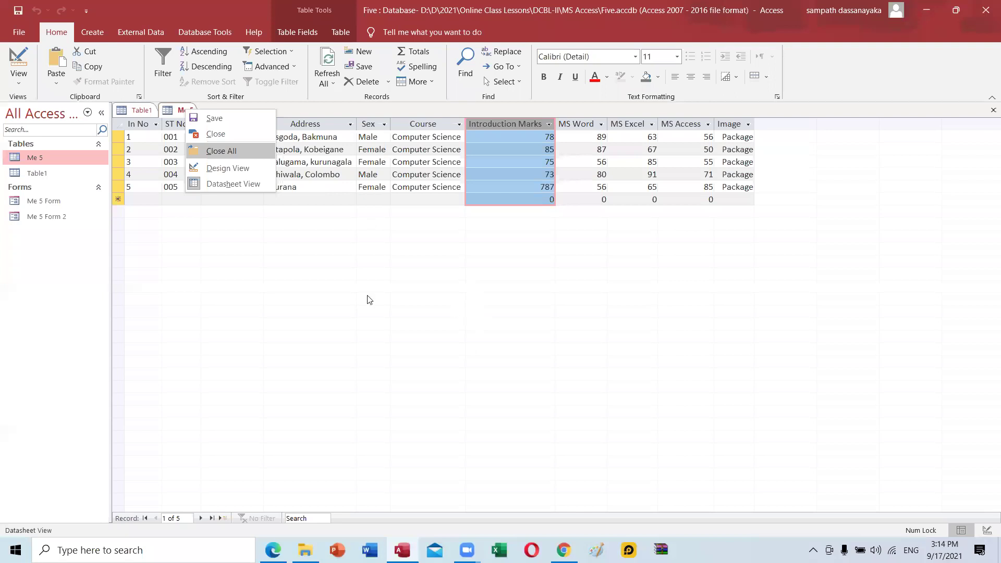
key(Return)
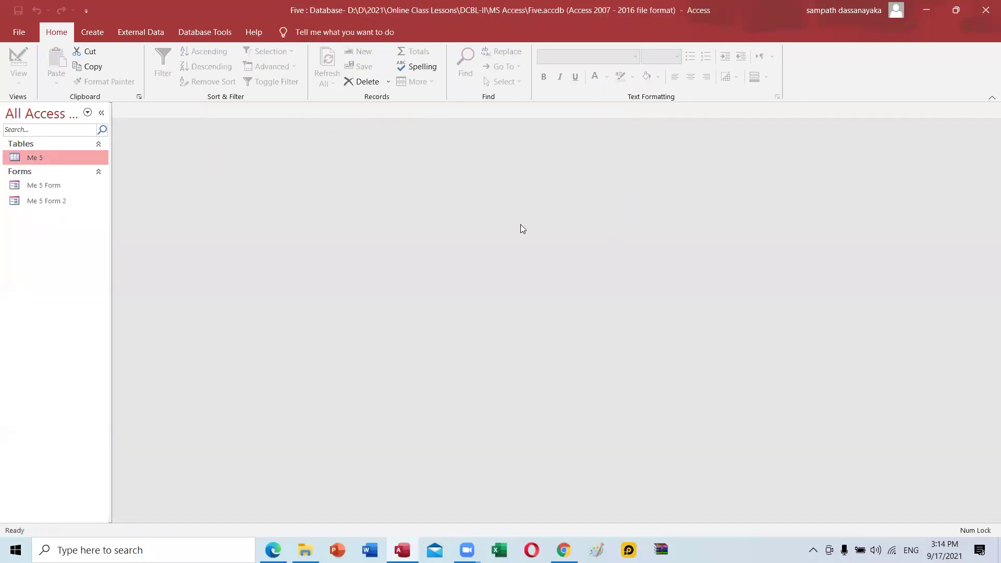
click(644, 113)
click(220, 188)
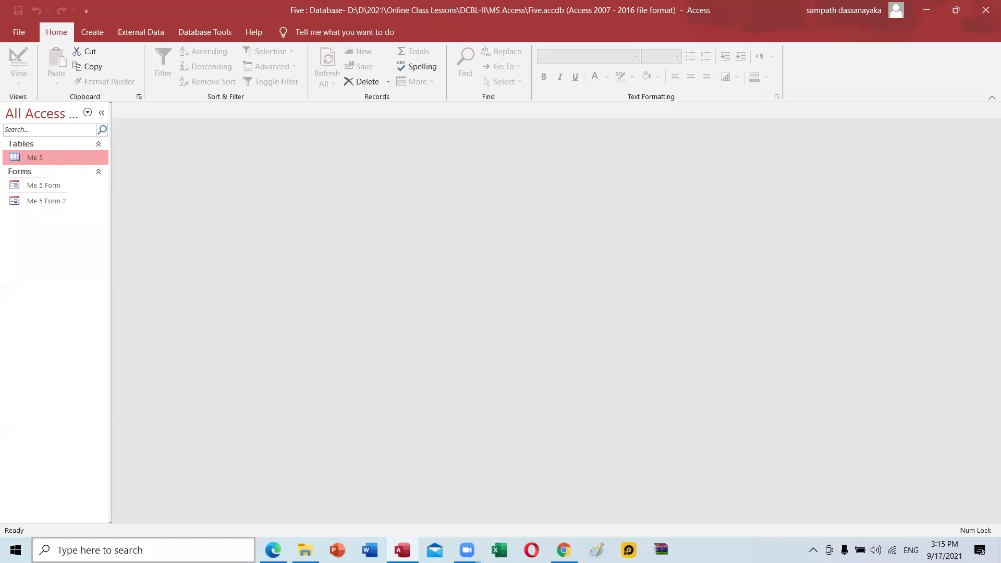
click(272, 550)
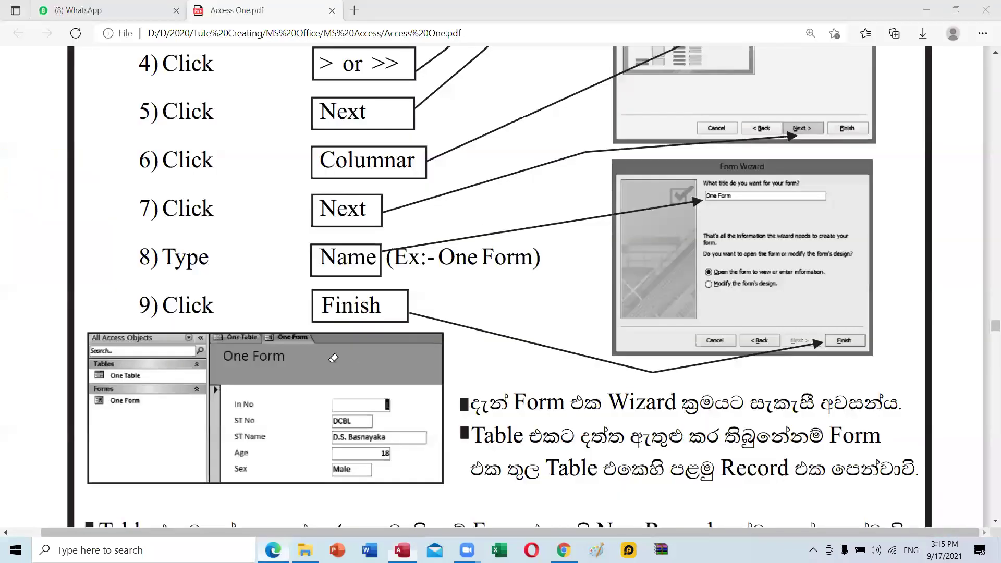
Scroll the Access One.pdf notes down to page 13's Query section.
scroll(333, 358, down, 5)
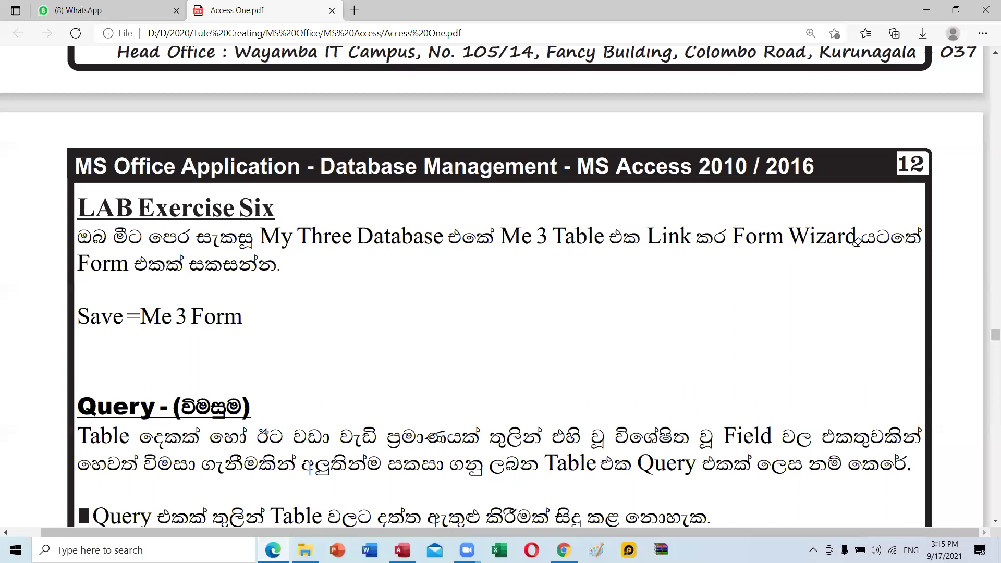
scroll(179, 356, down, 4)
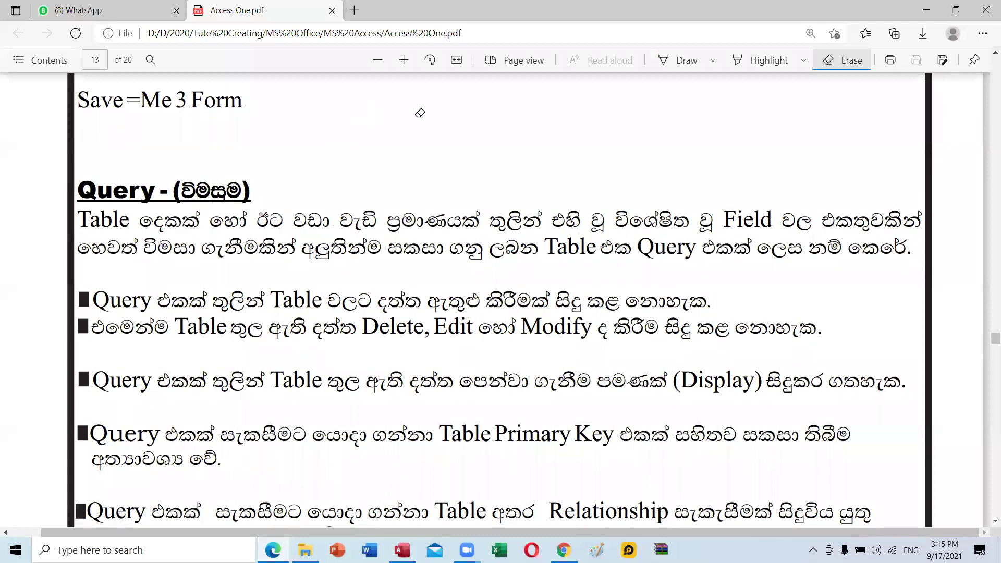
scroll(420, 112, down, 1)
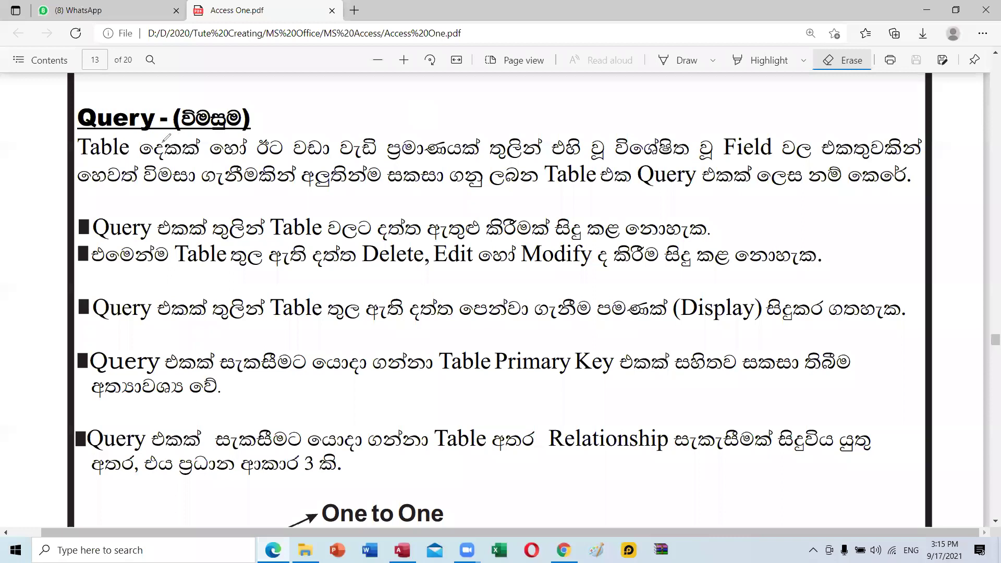